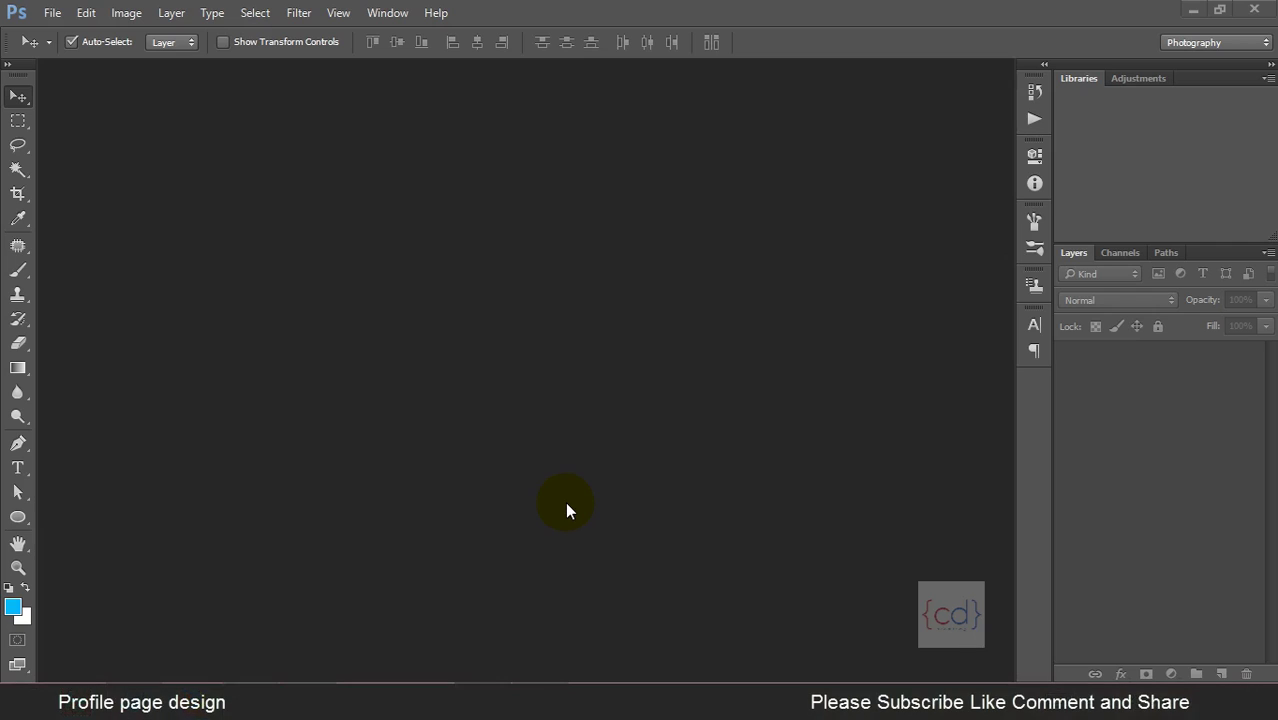
Open the File menu to reach the New document command.
left_click(52, 12)
Set the new document to 640 × 960 px at 72 ppi with White background content.
left_click(68, 34)
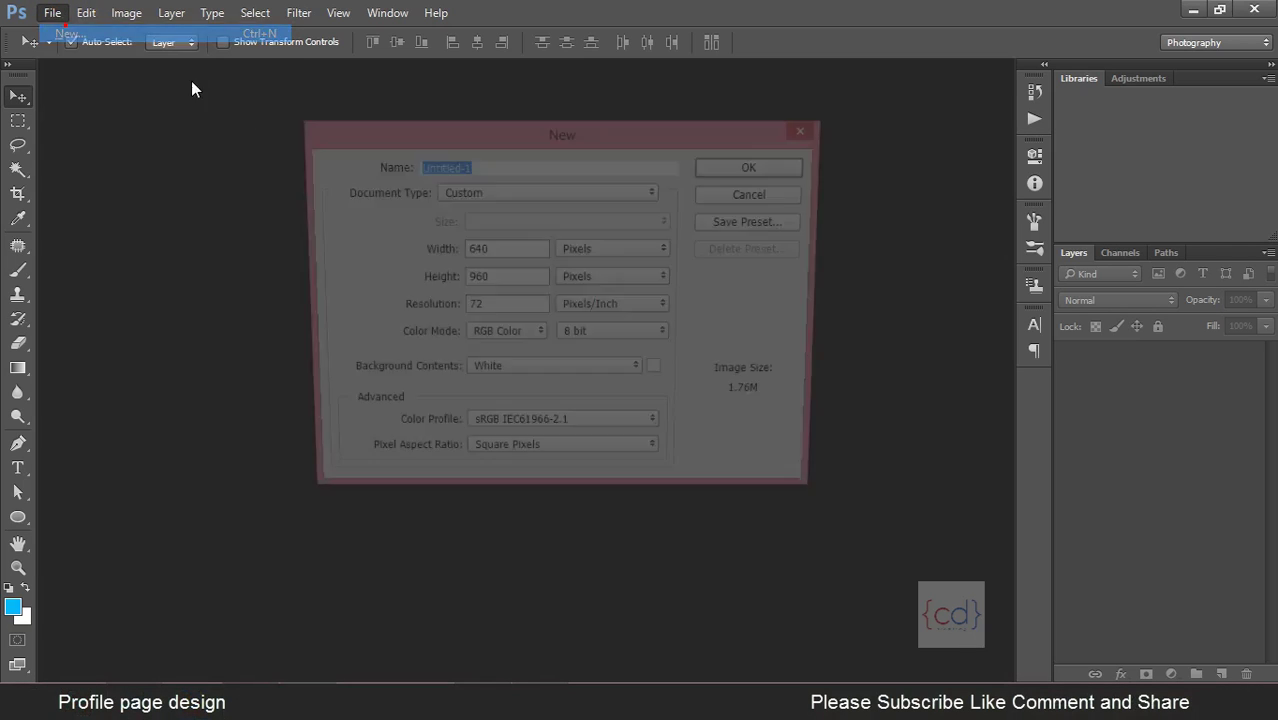
left_click(599, 268)
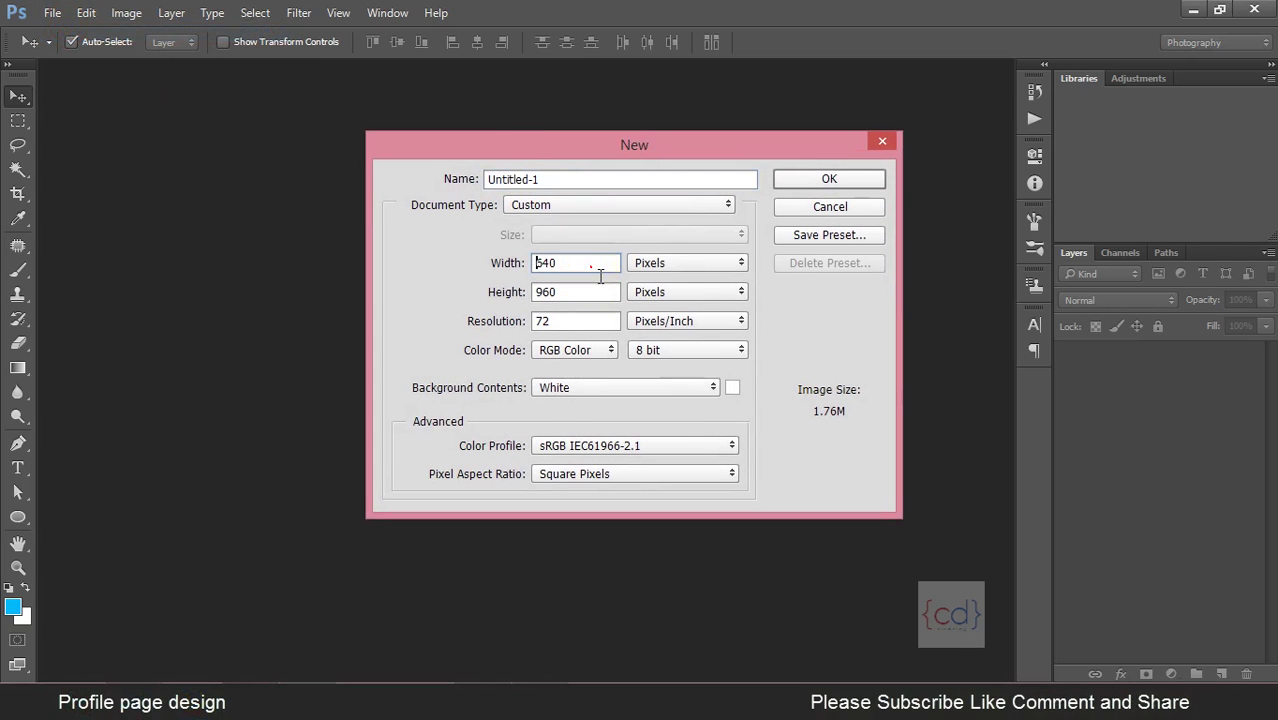
double_click(572, 262)
left_click(575, 290)
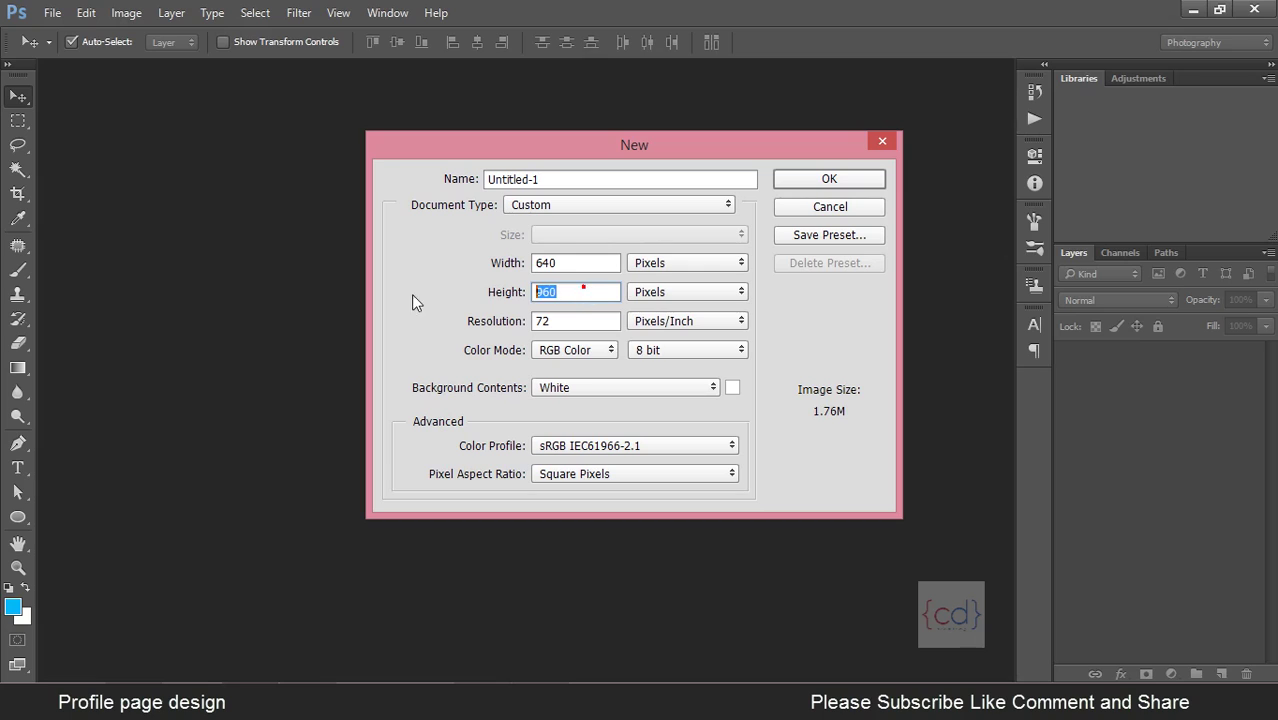
left_click(598, 293)
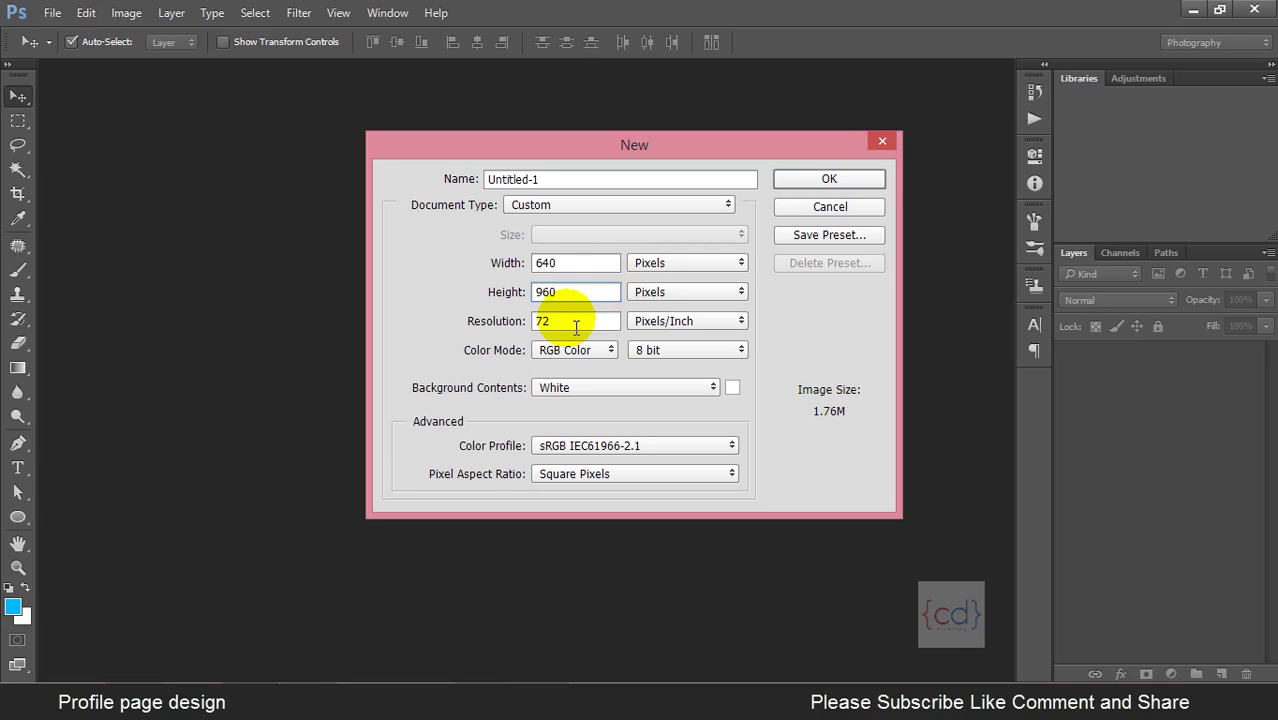
double_click(570, 321)
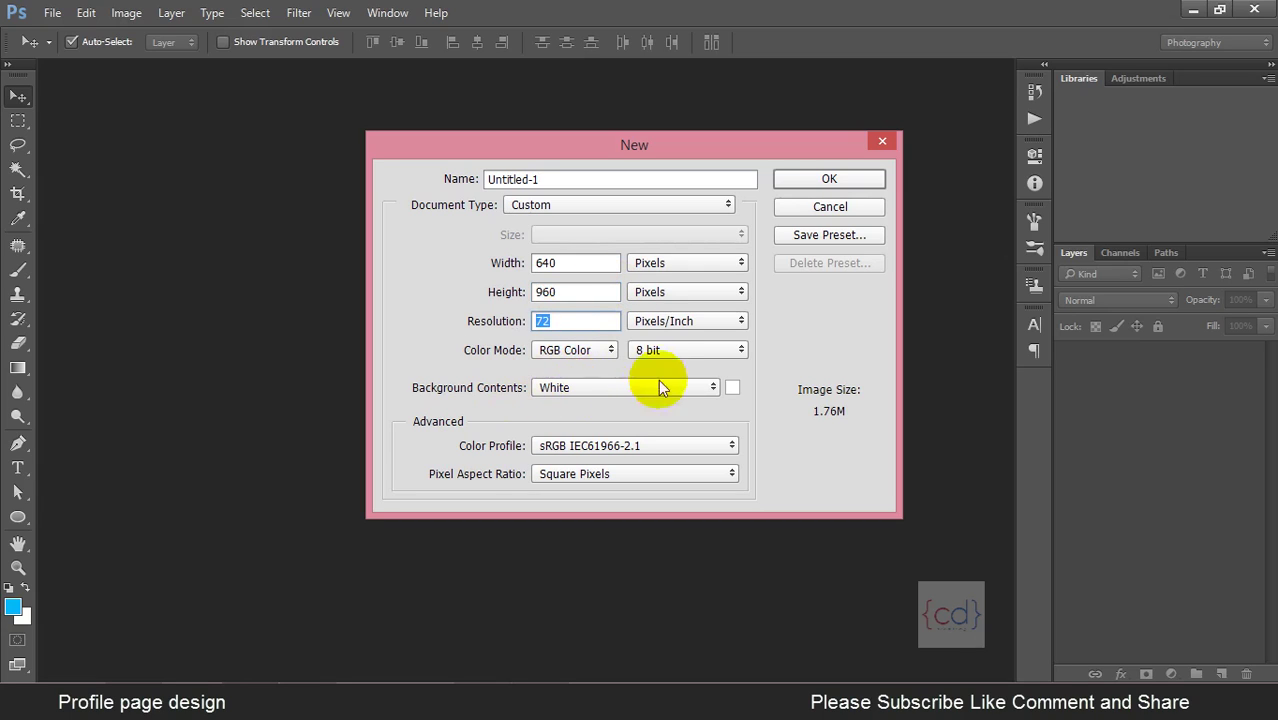
left_click(612, 384)
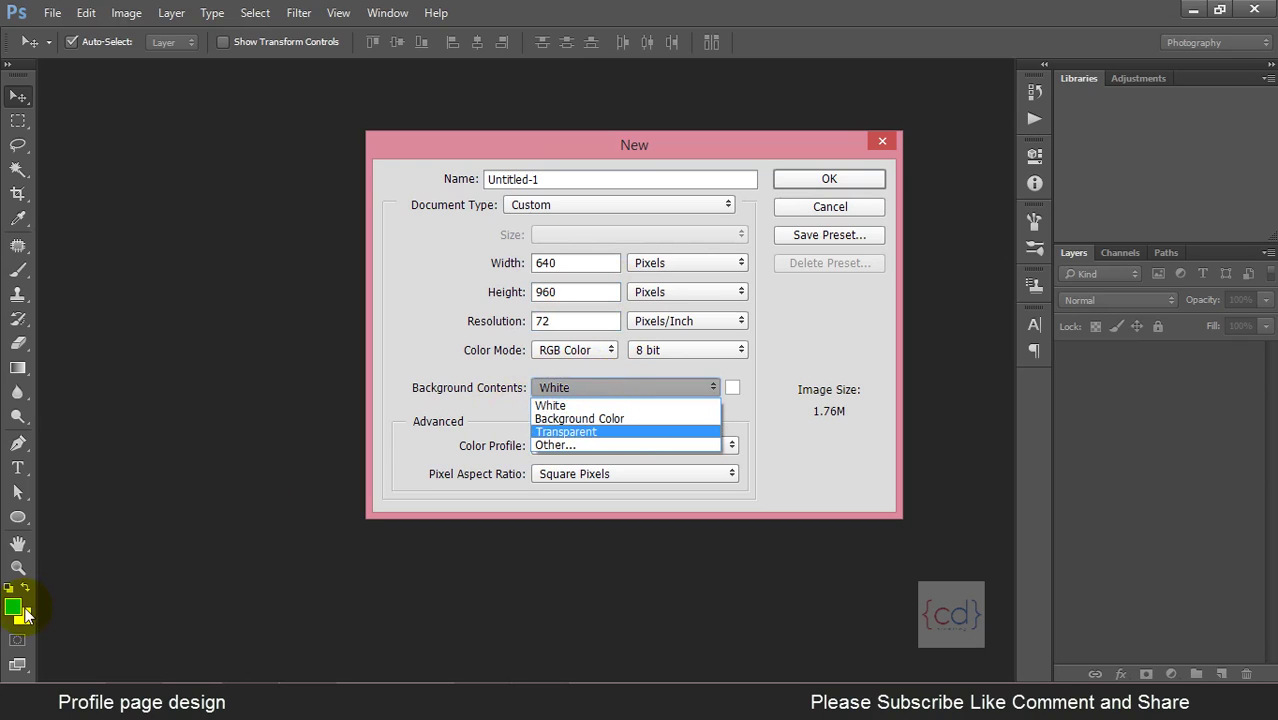
left_click(612, 387)
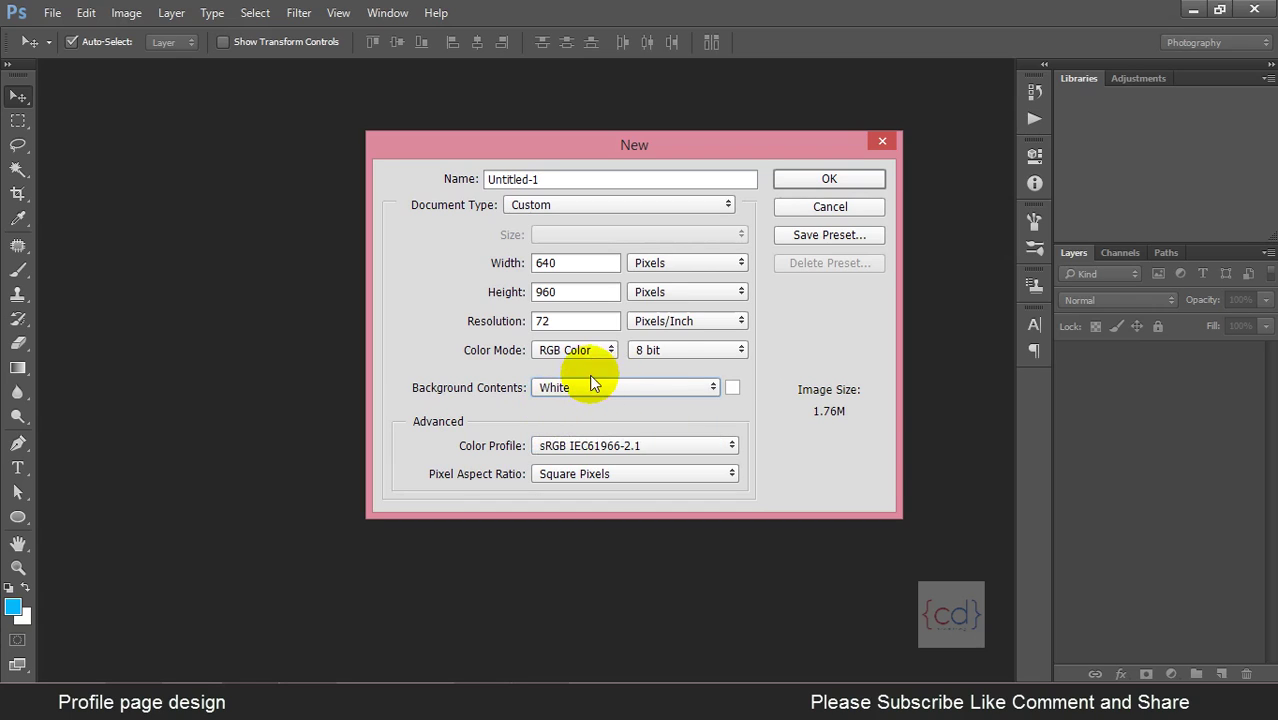
double_click(585, 264)
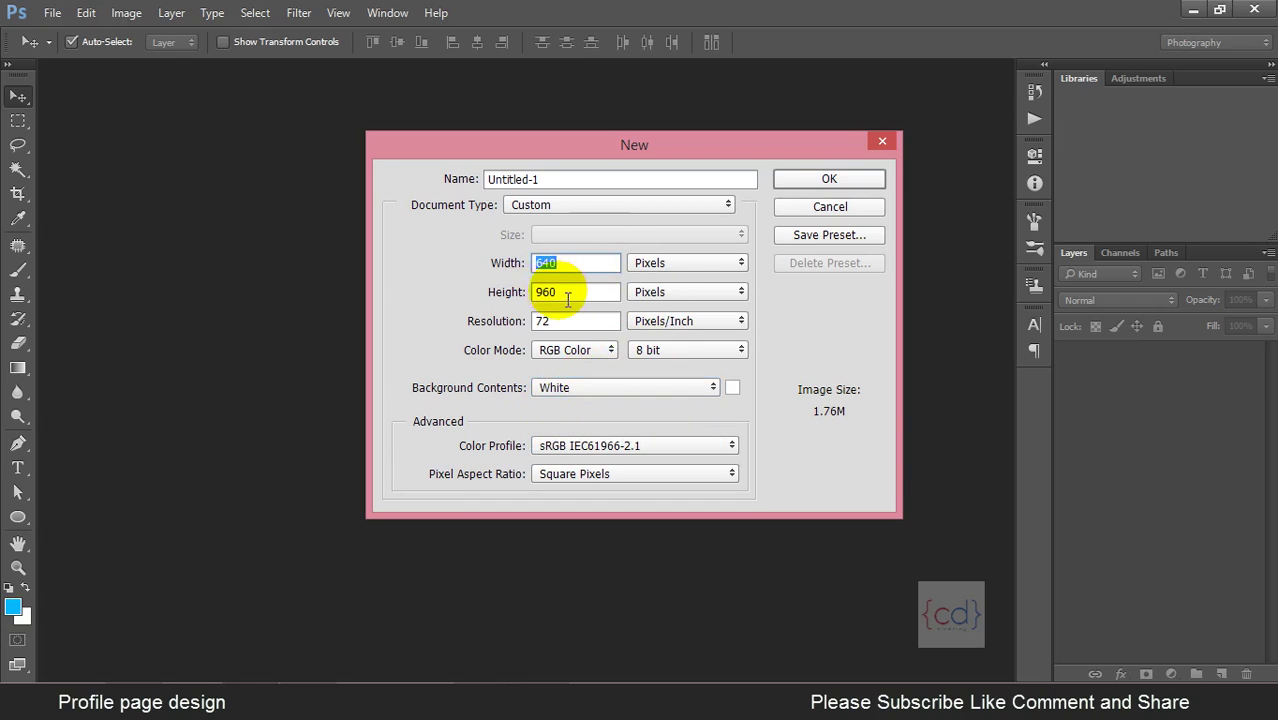
double_click(565, 293)
double_click(578, 321)
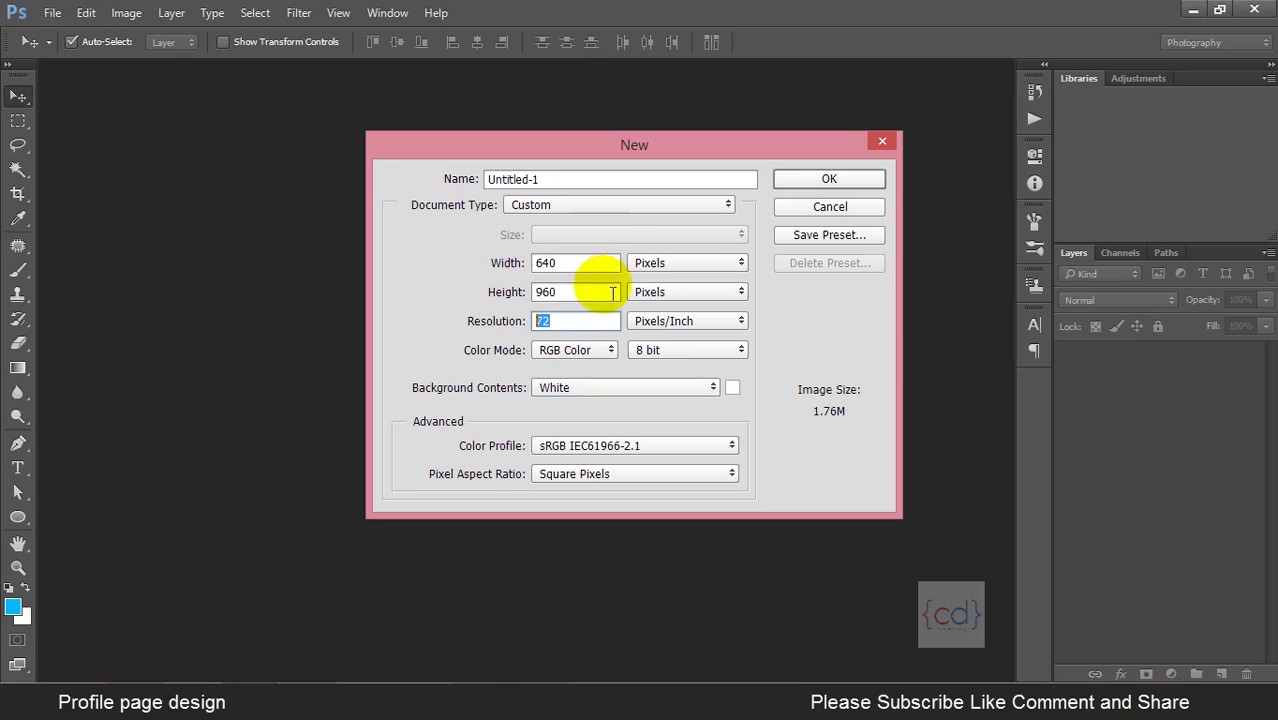
Name the document 'apps' and create it.
left_click(589, 181)
double_click(600, 178)
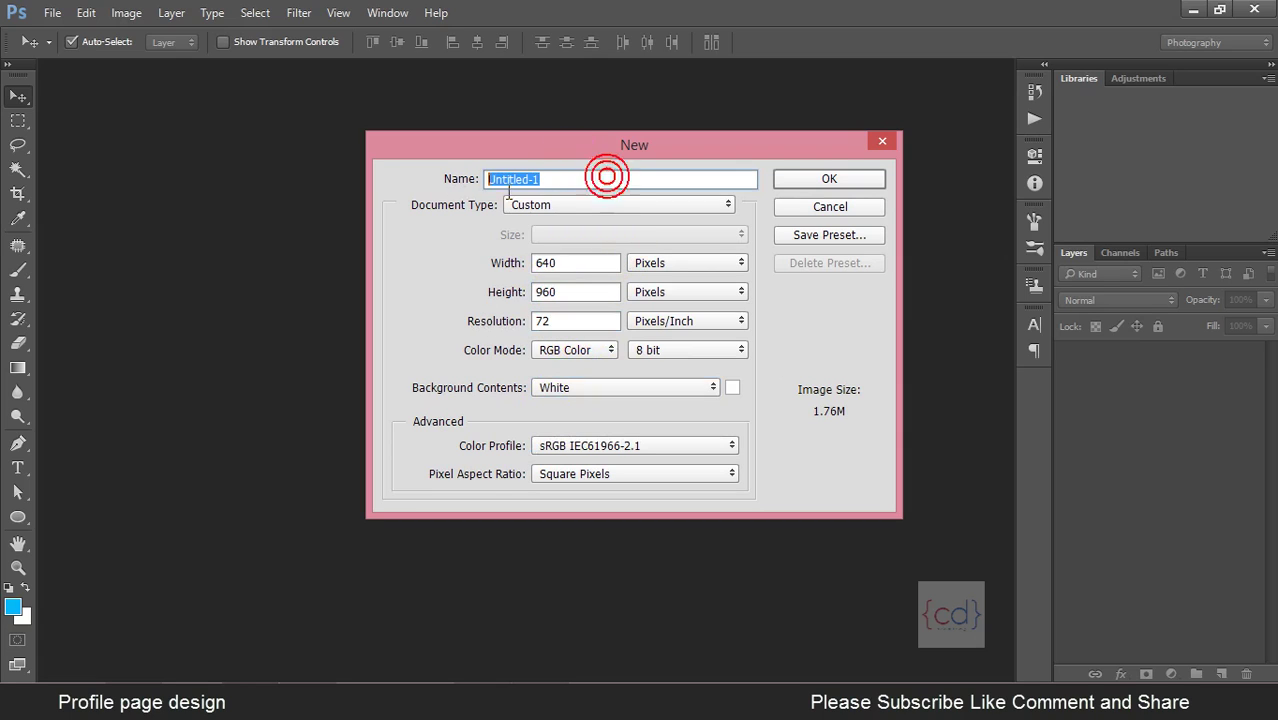
type("apps")
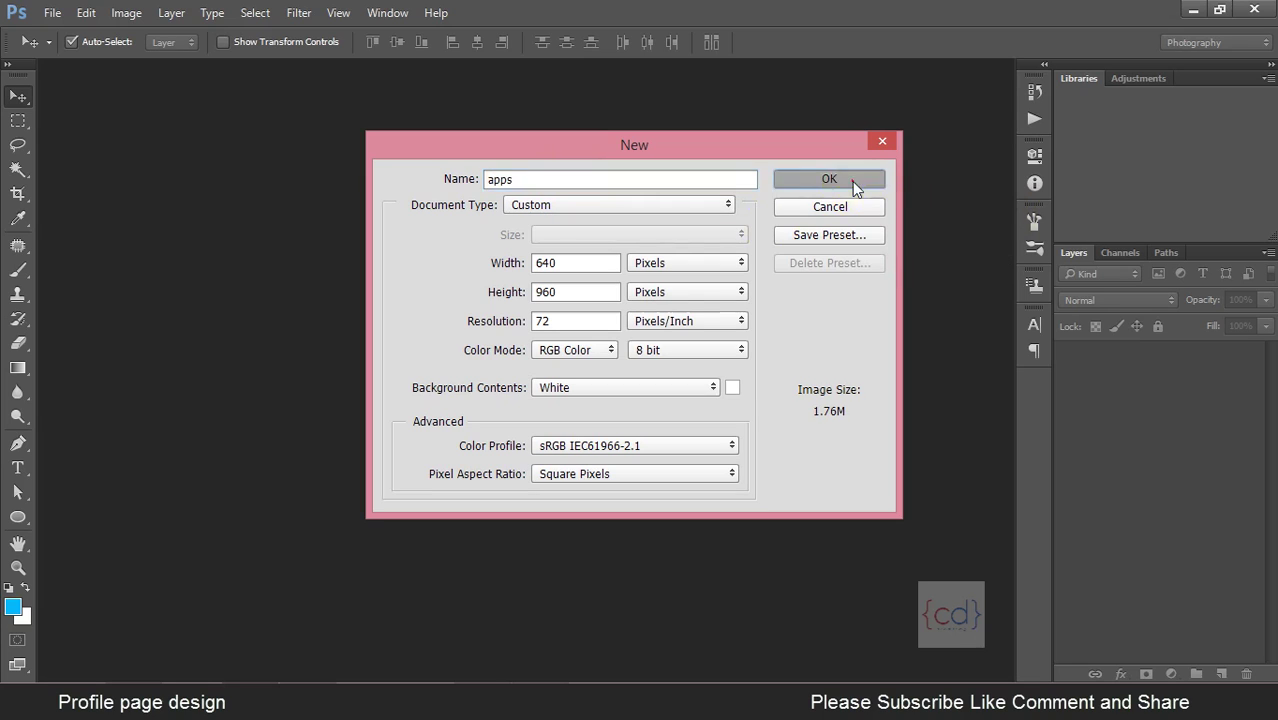
left_click(826, 182)
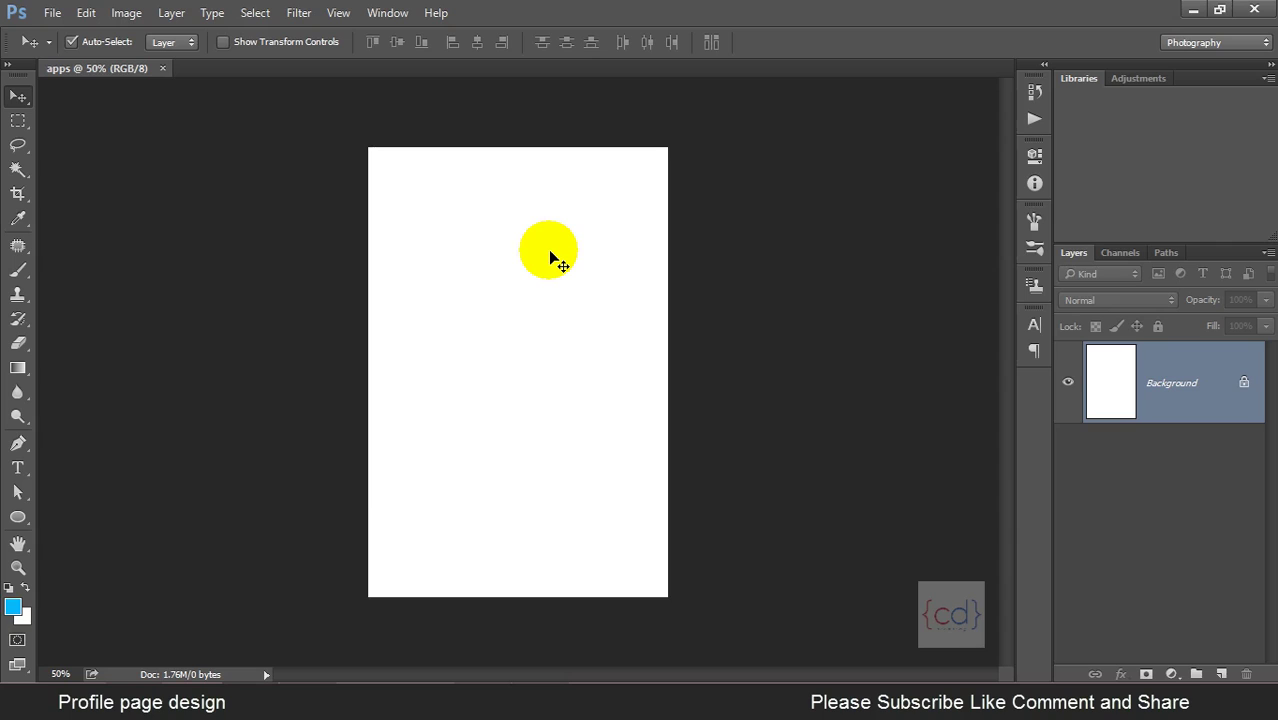
Unlock the Background layer into an editable Layer 0.
left_click(550, 258)
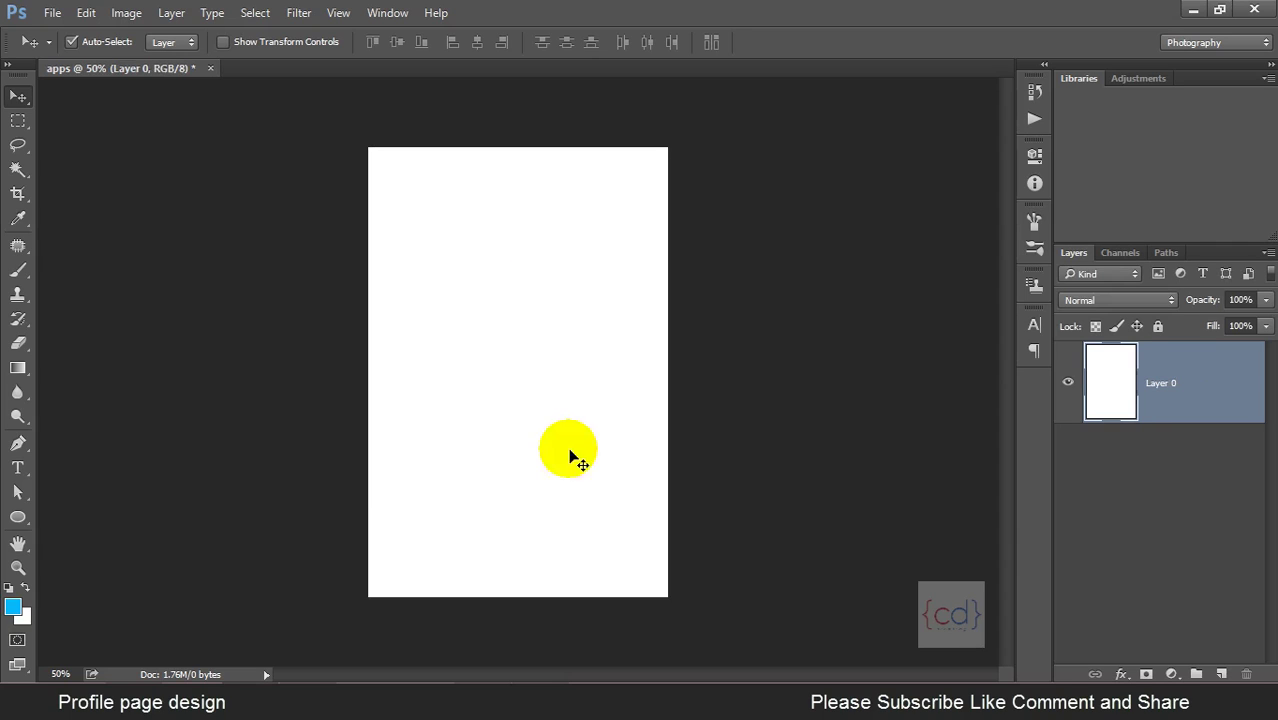
left_click(502, 422)
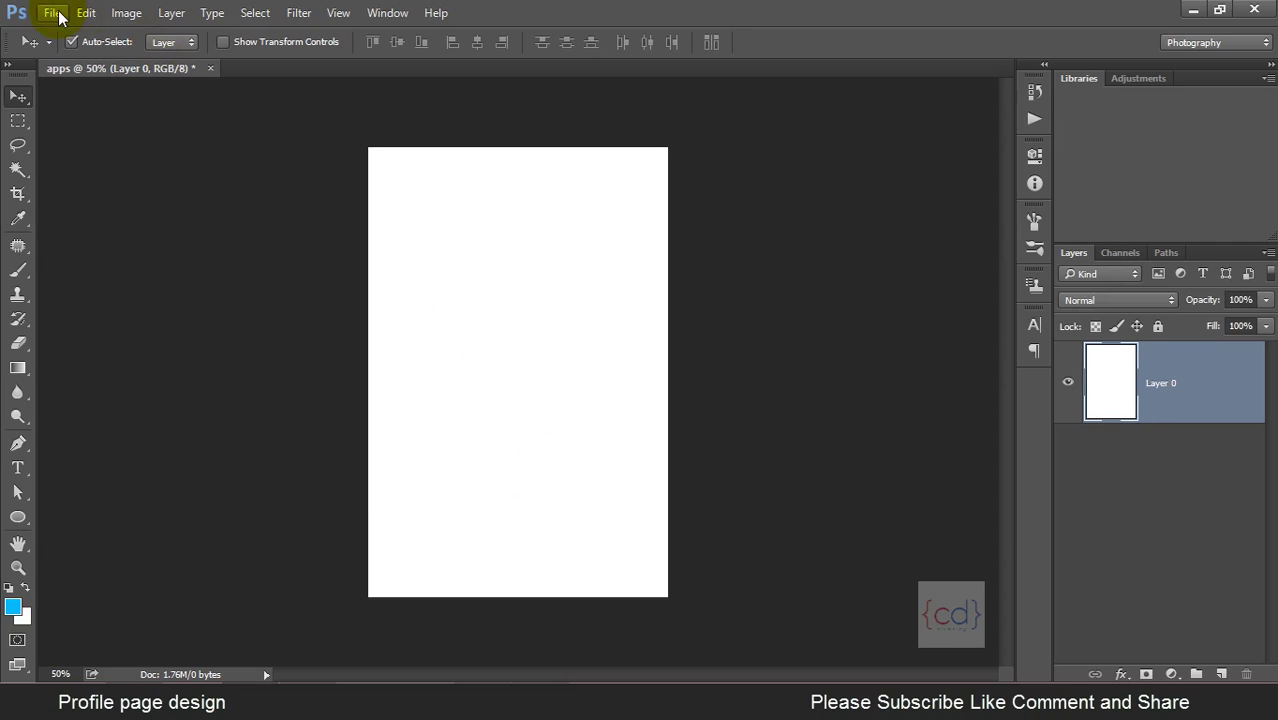
left_click(17, 369)
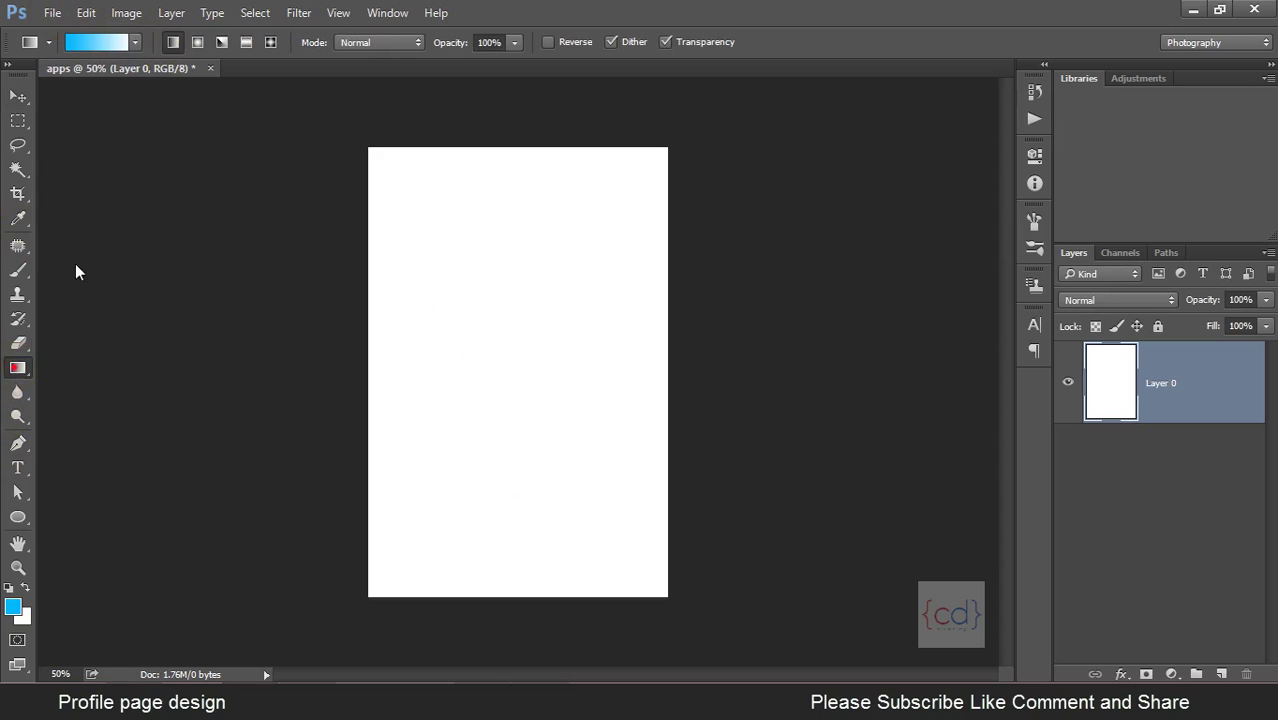
Set the gradient's left colour stop to coral #eb6b62.
left_click(96, 40)
left_click(750, 418)
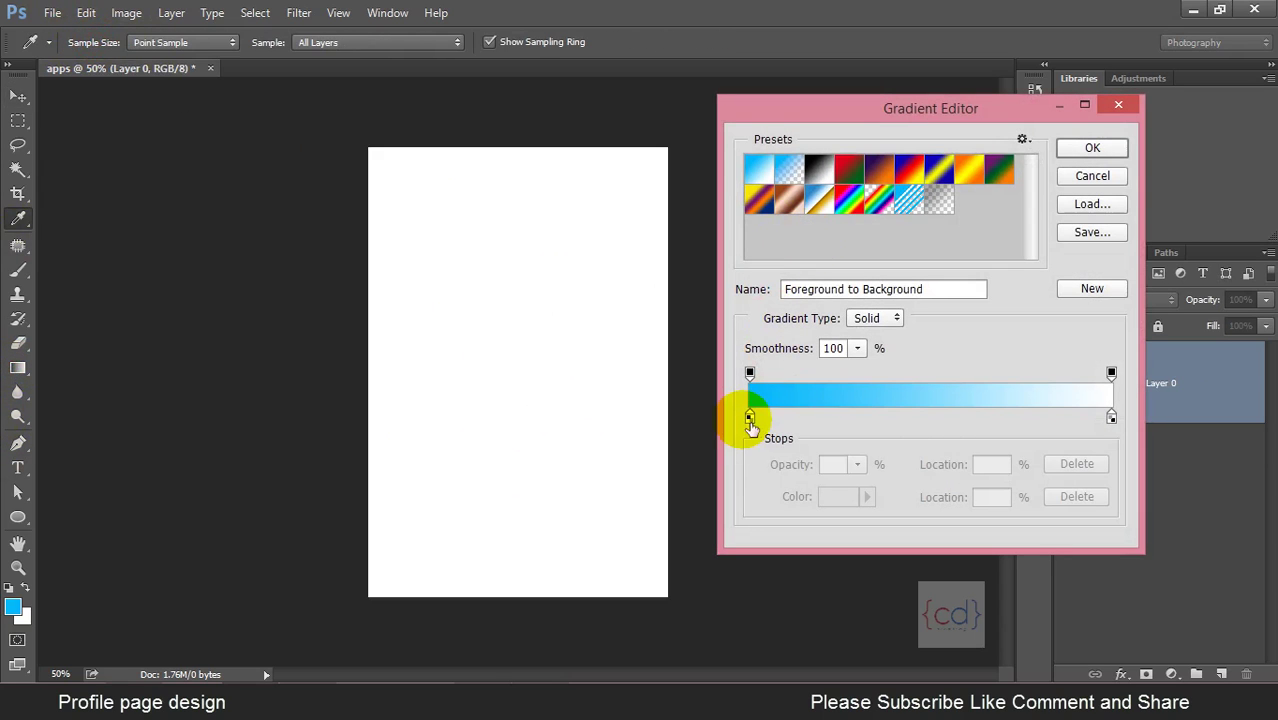
left_click(840, 497)
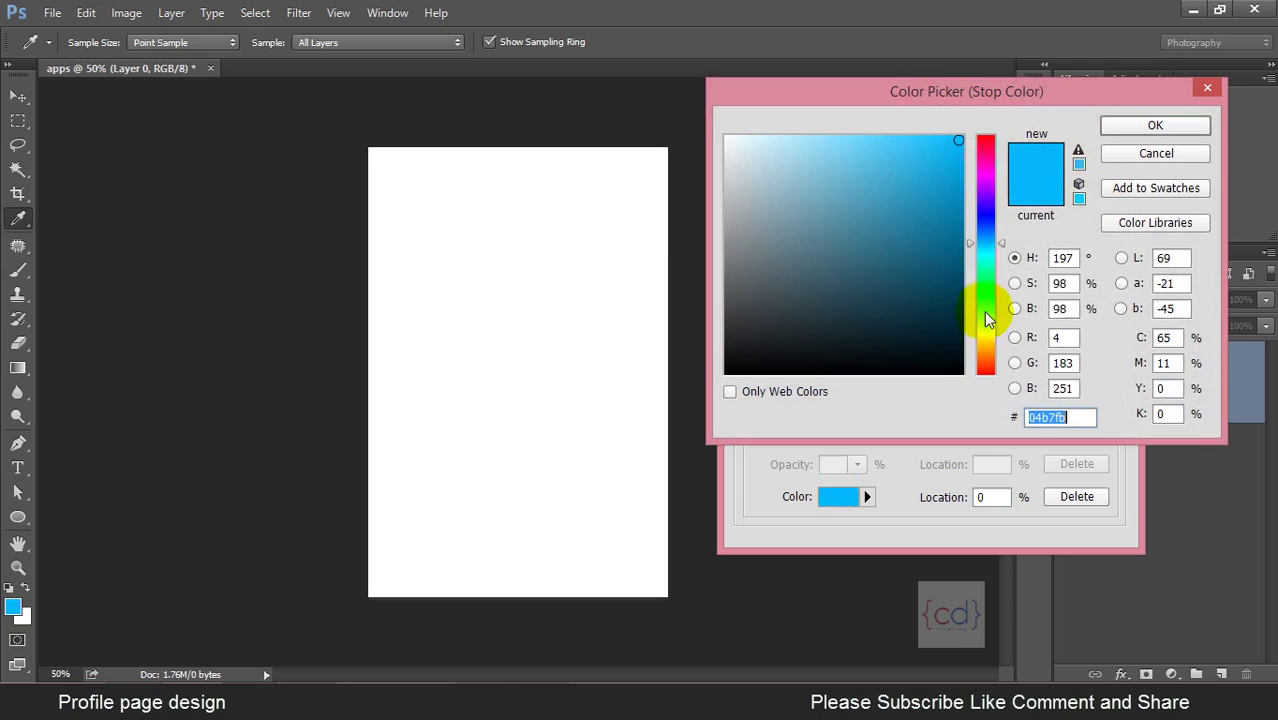
mouse_move(993, 171)
left_mouse_down()
mouse_move(991, 156)
mouse_move(994, 368)
left_mouse_up()
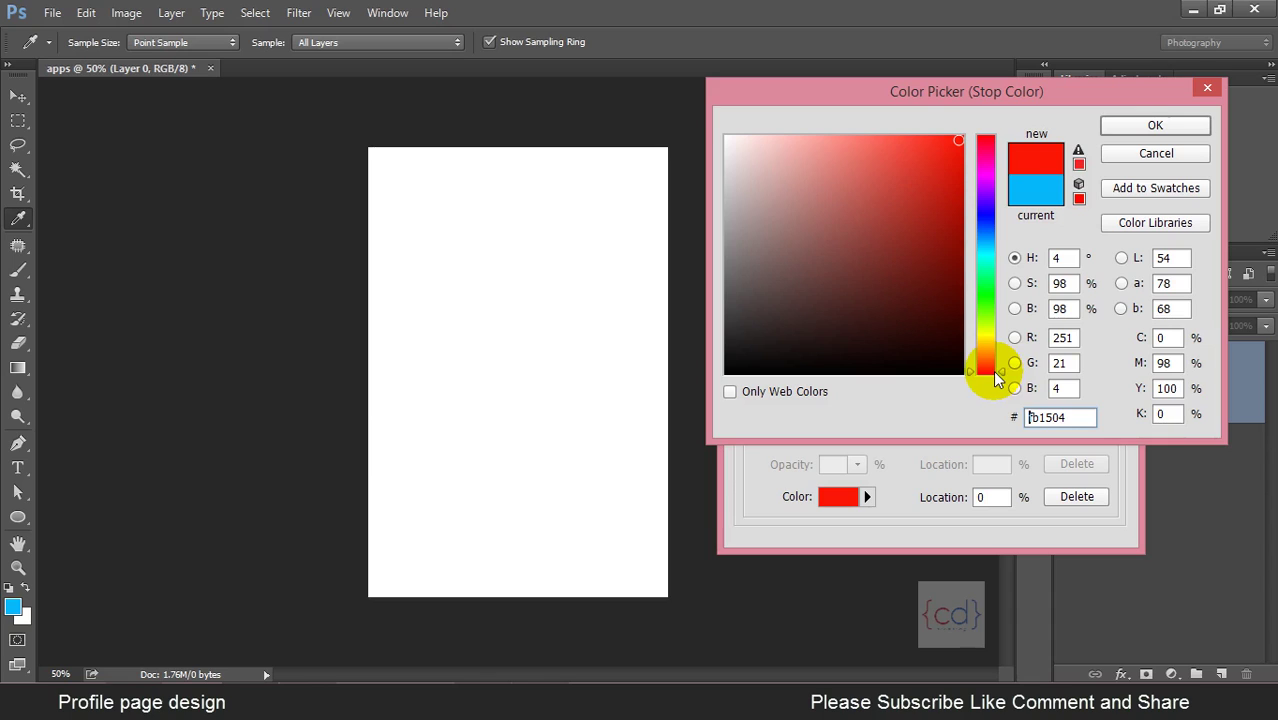
mouse_move(950, 143)
left_mouse_down()
mouse_move(907, 148)
mouse_move(894, 164)
mouse_move(870, 143)
mouse_move(872, 162)
left_mouse_up()
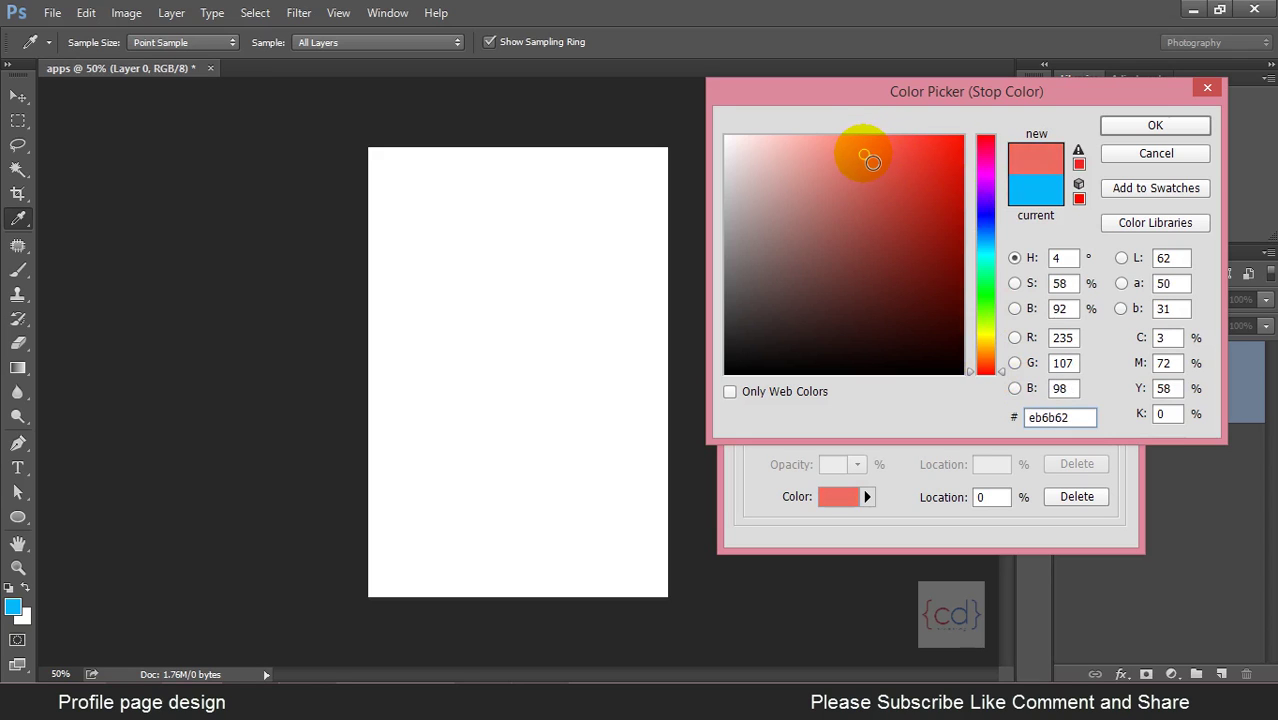
left_click(1155, 125)
Replace the right stop with magenta pink #eb62e6 and accept the gradient.
left_click(1038, 420)
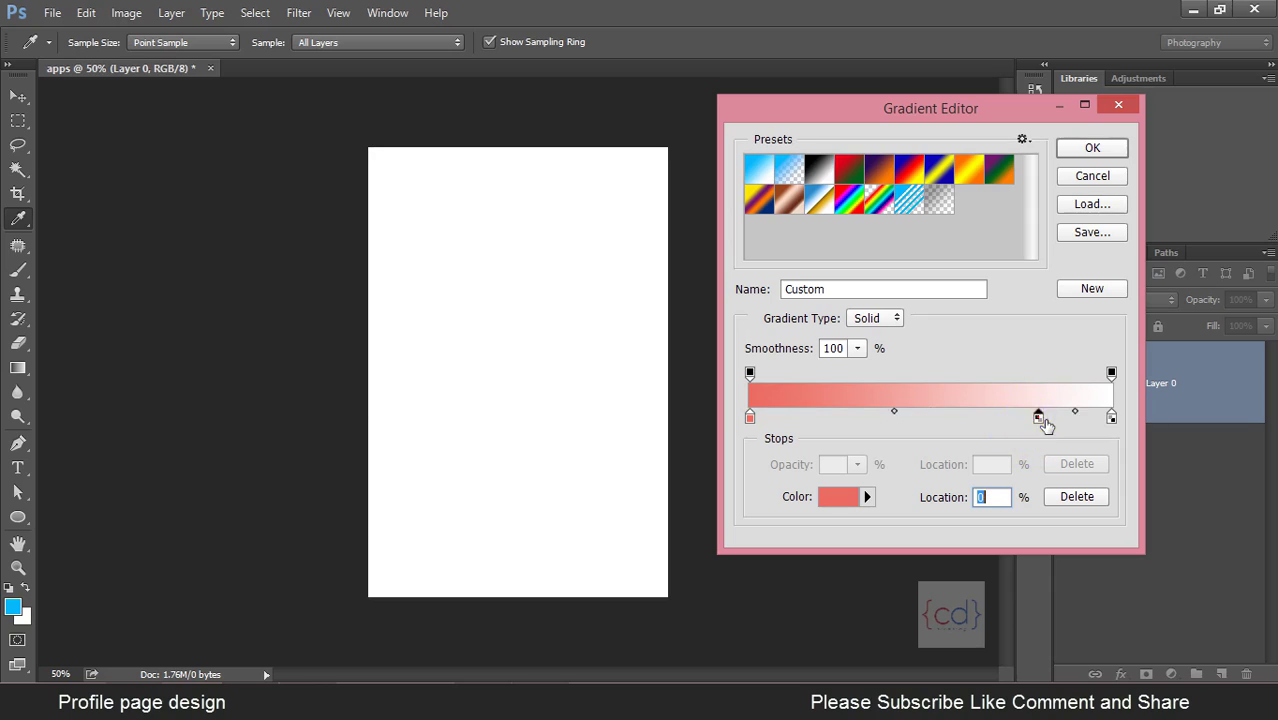
left_click_drag(1045, 425, 1113, 420)
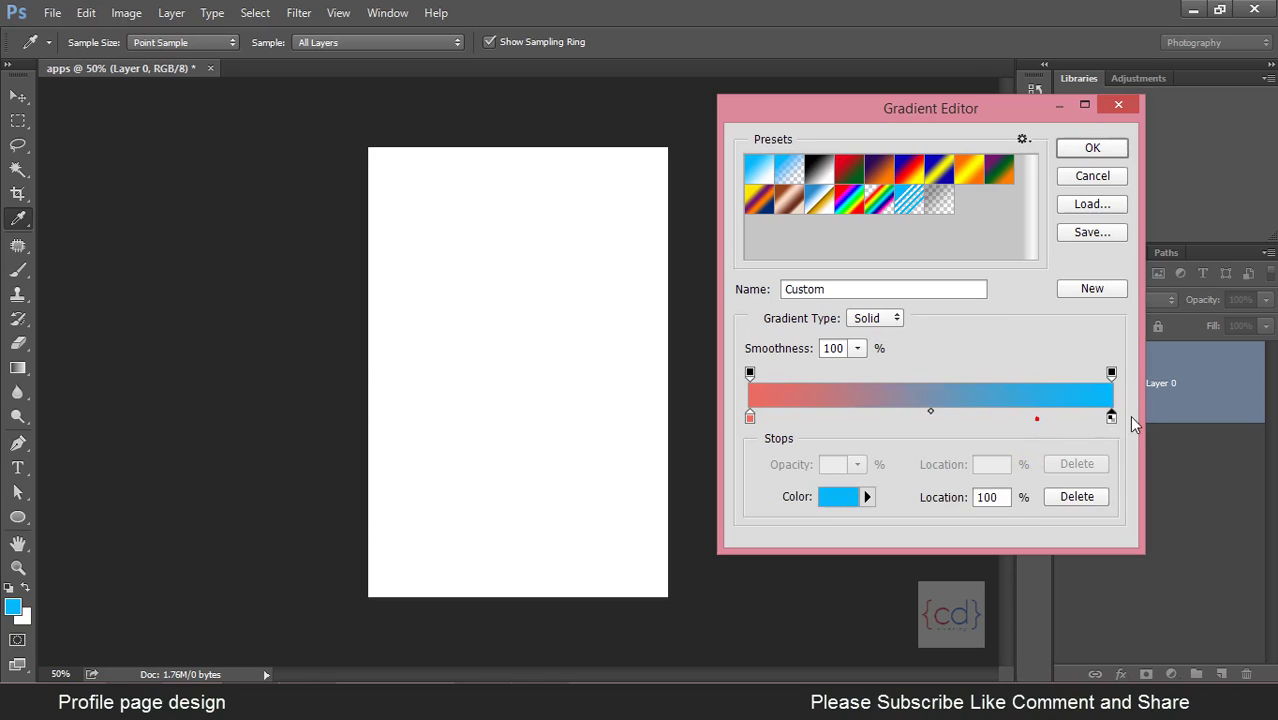
left_click(750, 416)
left_click(1043, 418)
mouse_move(1111, 416)
left_mouse_down()
mouse_move(1111, 445)
mouse_move(1100, 445)
mouse_move(1137, 432)
left_mouse_up()
left_click(1100, 418)
left_click(838, 497)
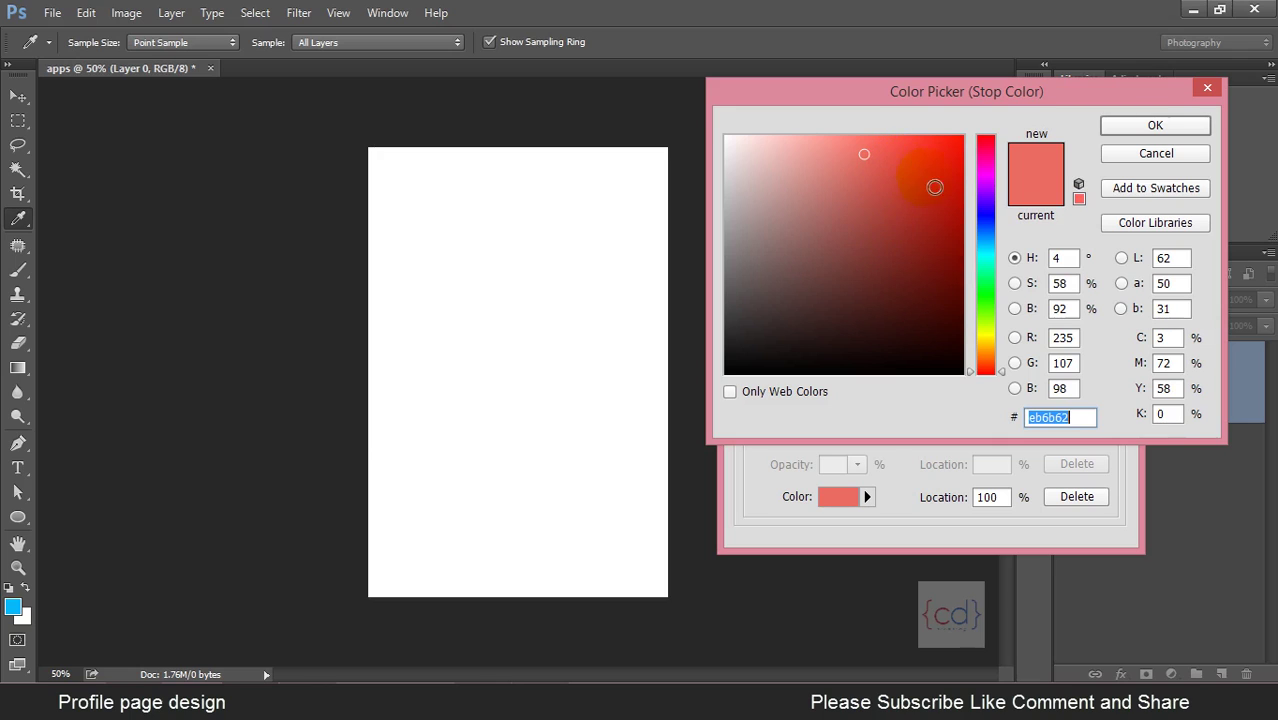
mouse_move(1000, 372)
left_mouse_down()
mouse_move(984, 229)
mouse_move(994, 173)
left_mouse_up()
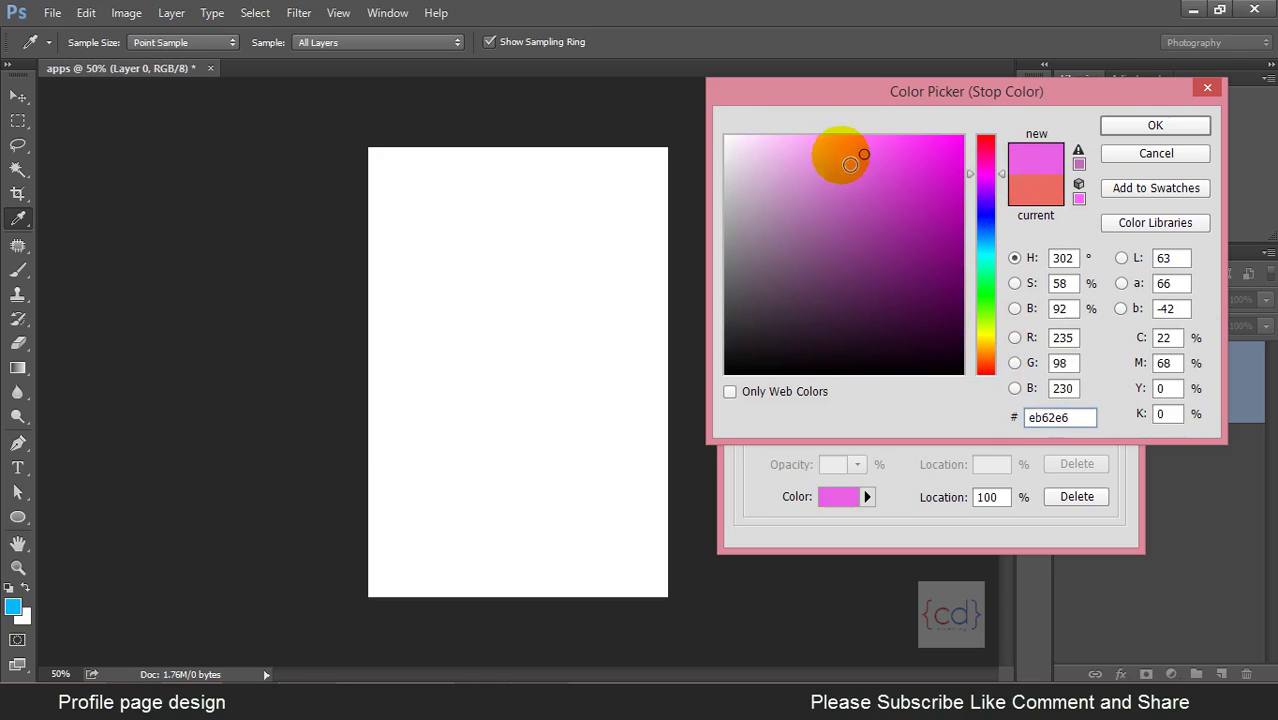
left_click(1127, 125)
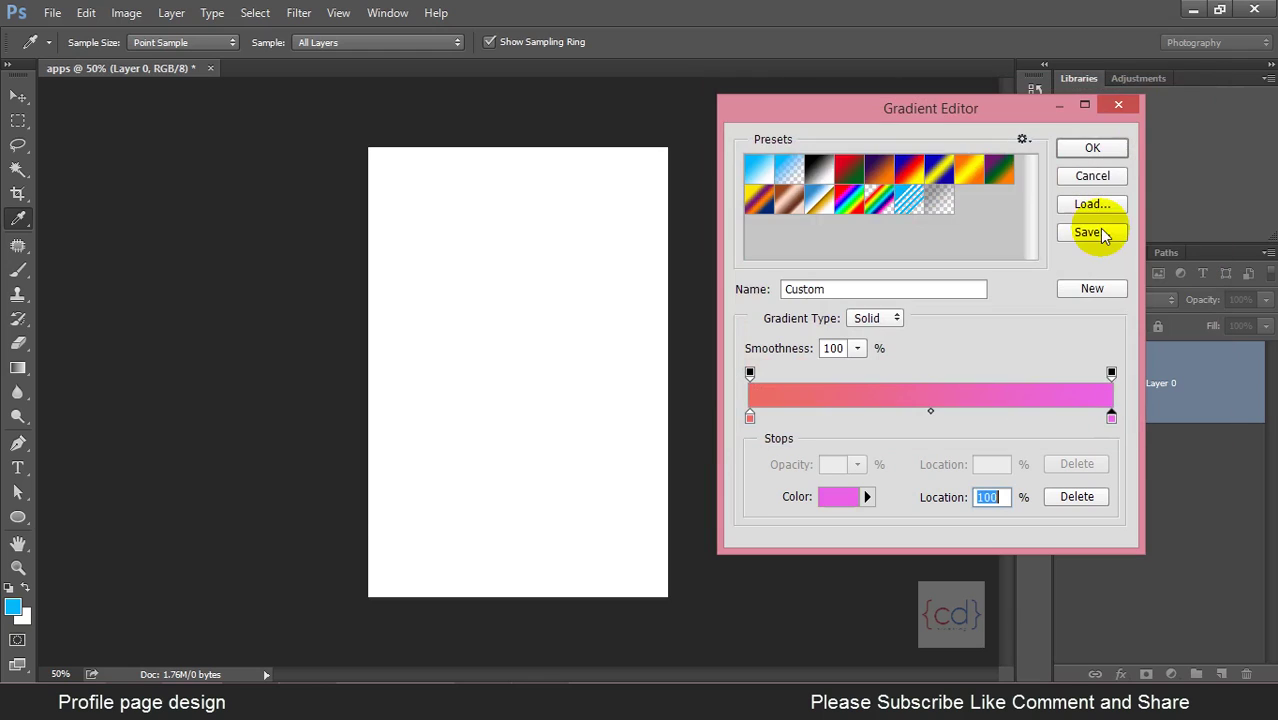
left_click(1092, 148)
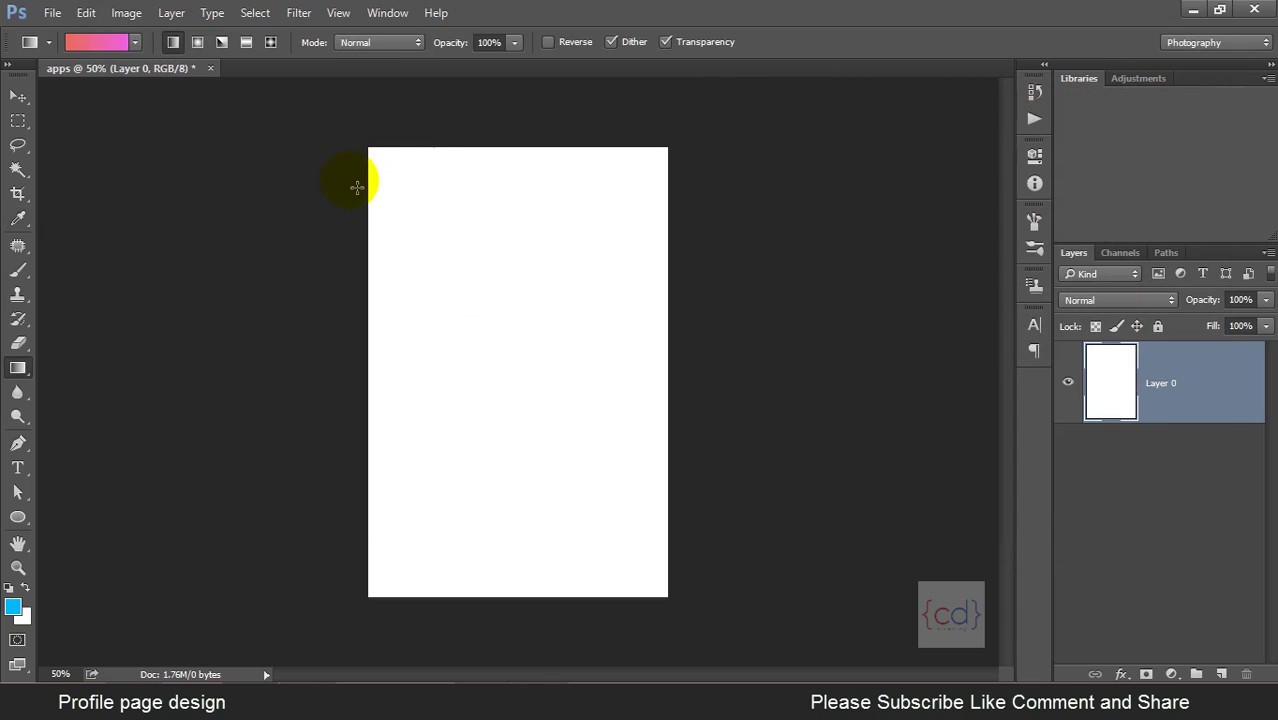
left_click_drag(357, 187, 682, 460)
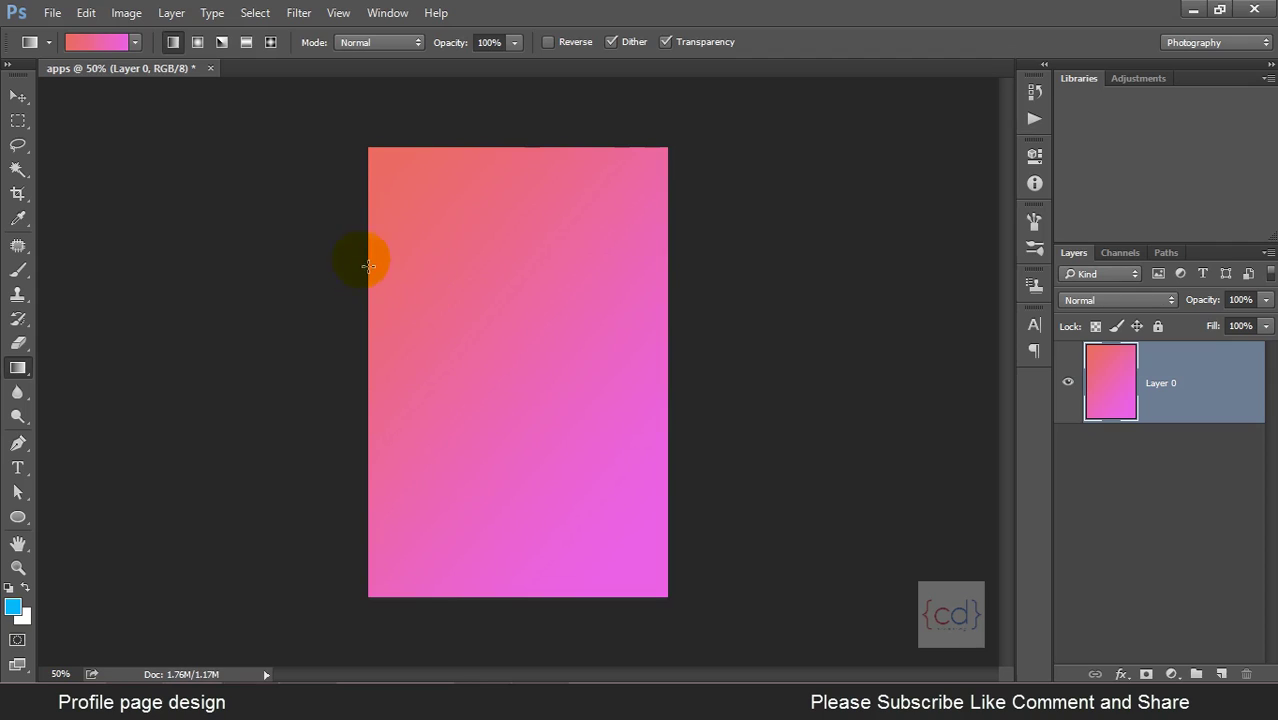
left_click_drag(369, 266, 748, 419)
left_click_drag(602, 320, 846, 378)
left_click(18, 96)
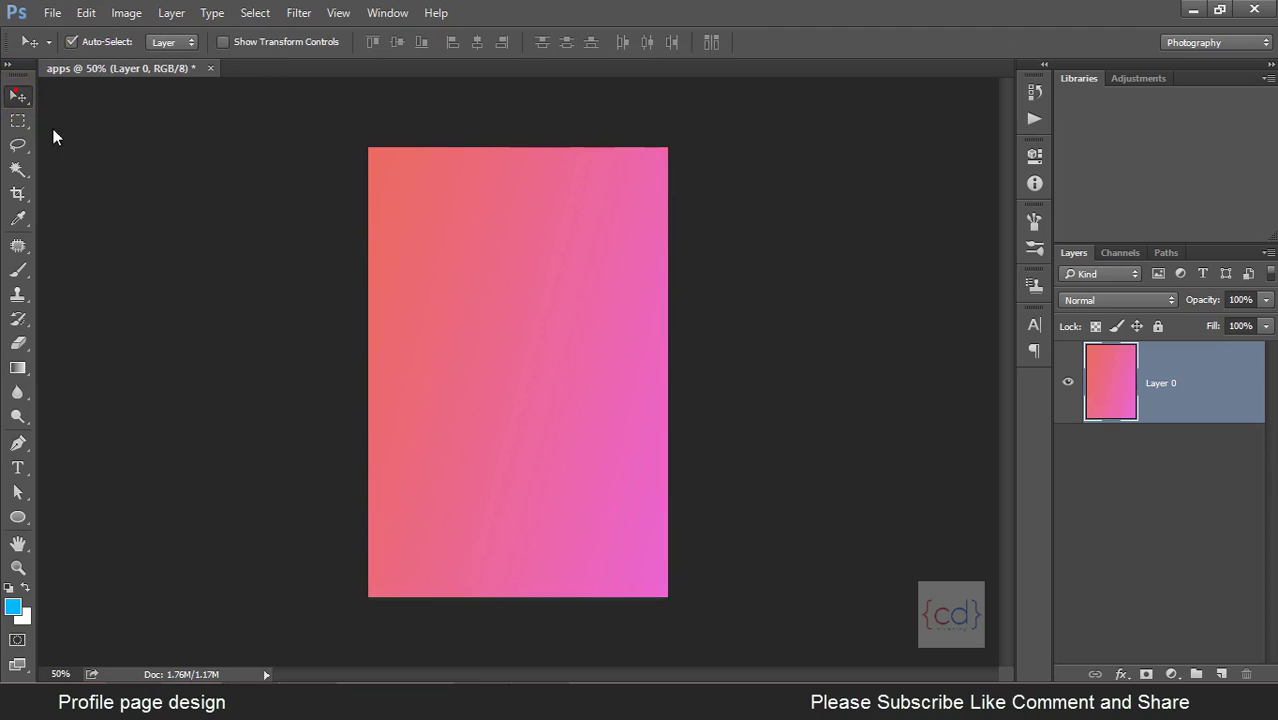
left_click(160, 235)
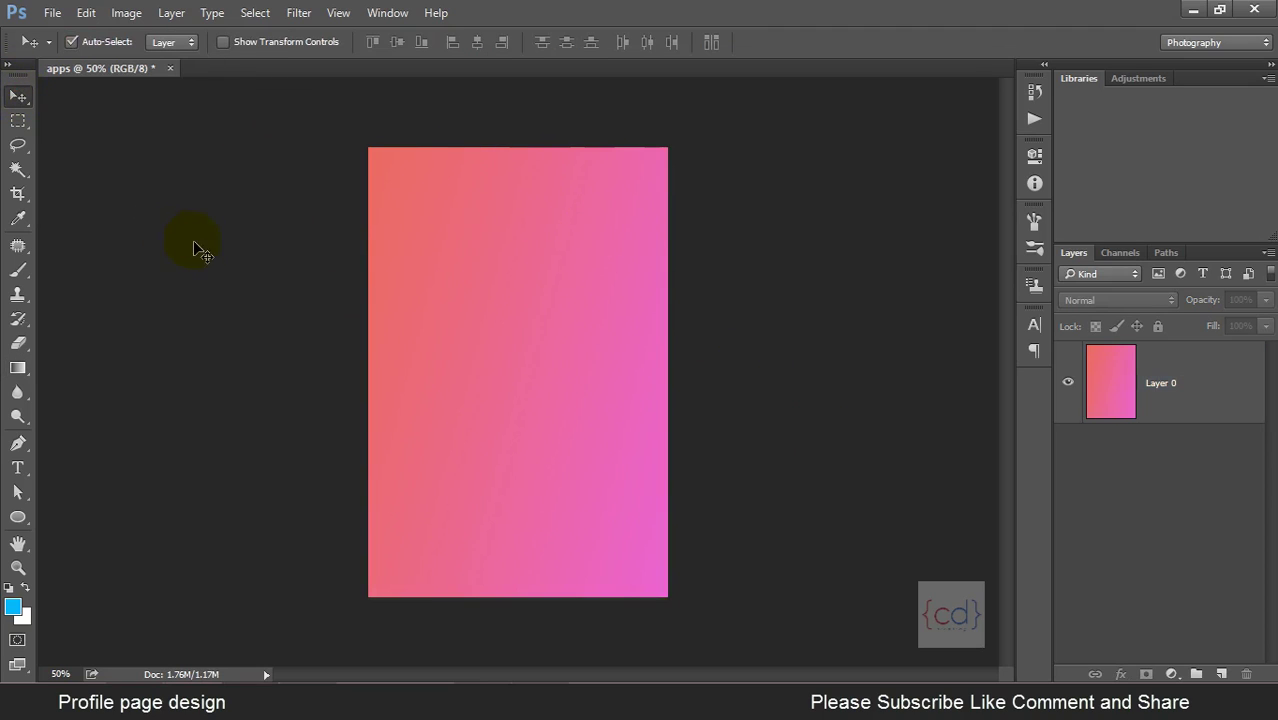
left_click(527, 267)
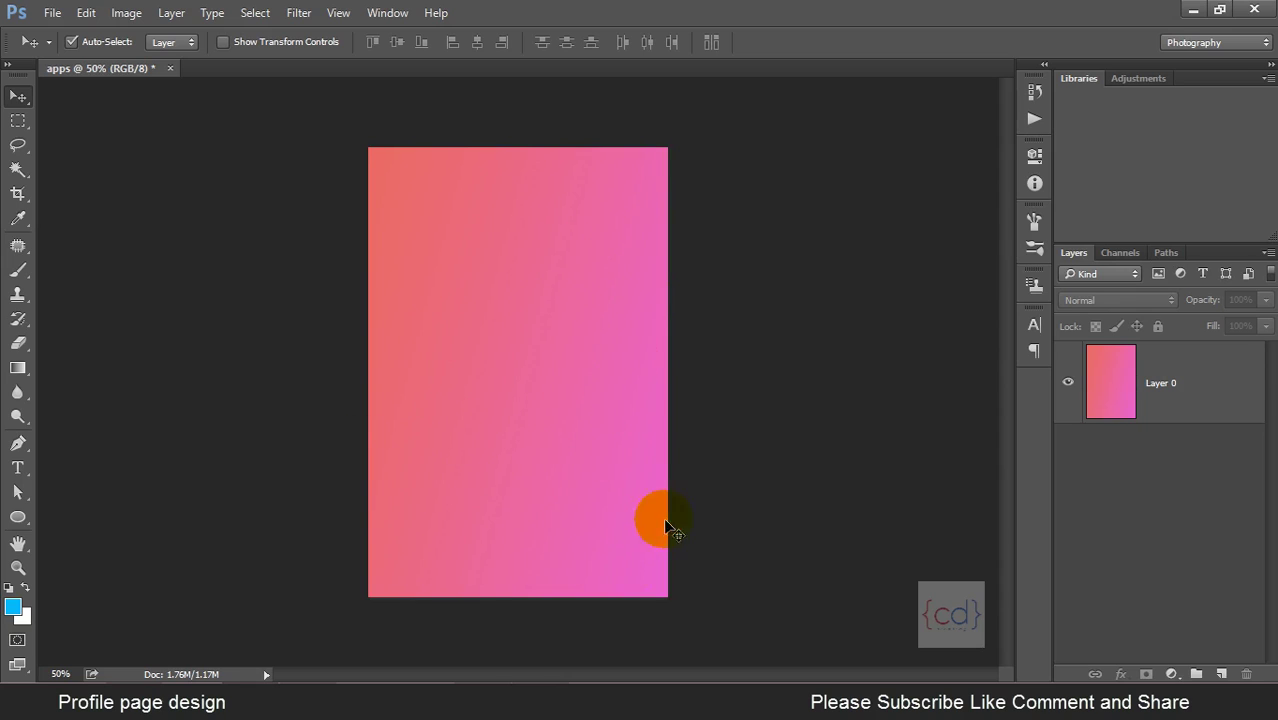
left_click(516, 482)
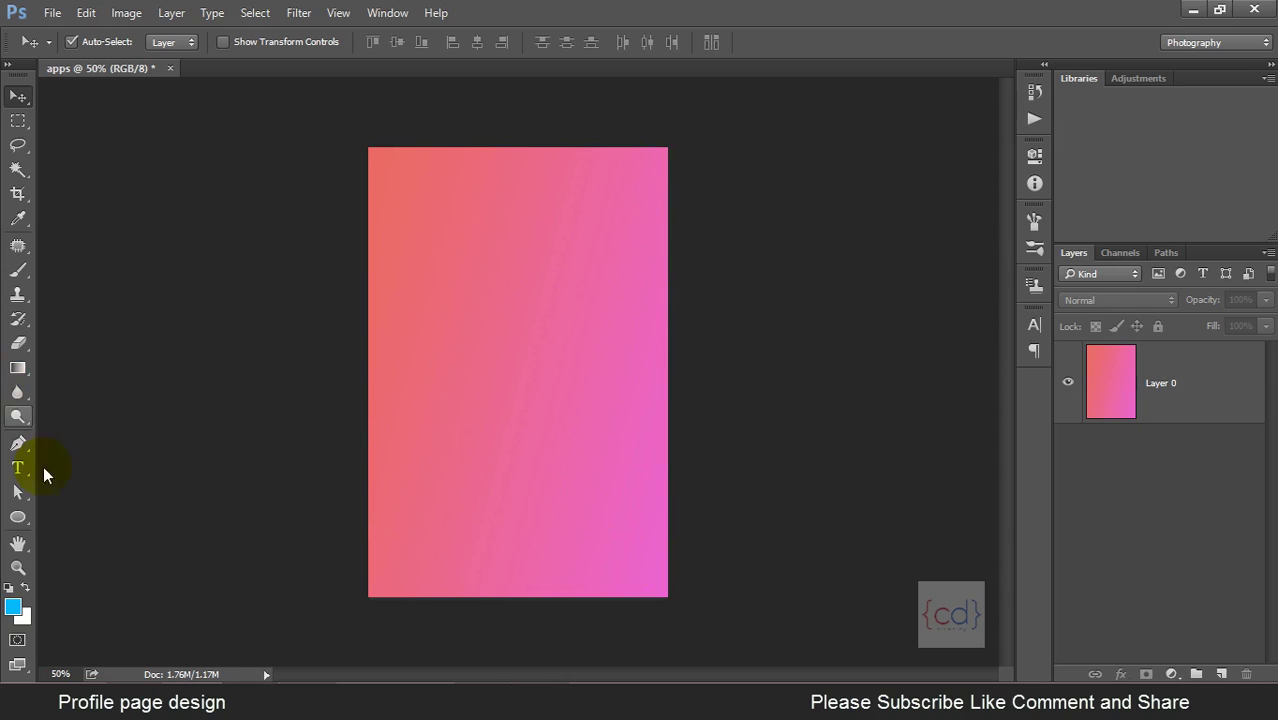
Draw a black rectangle across the bottom of the canvas with the Rectangle Tool.
left_click(18, 517)
left_click(90, 515)
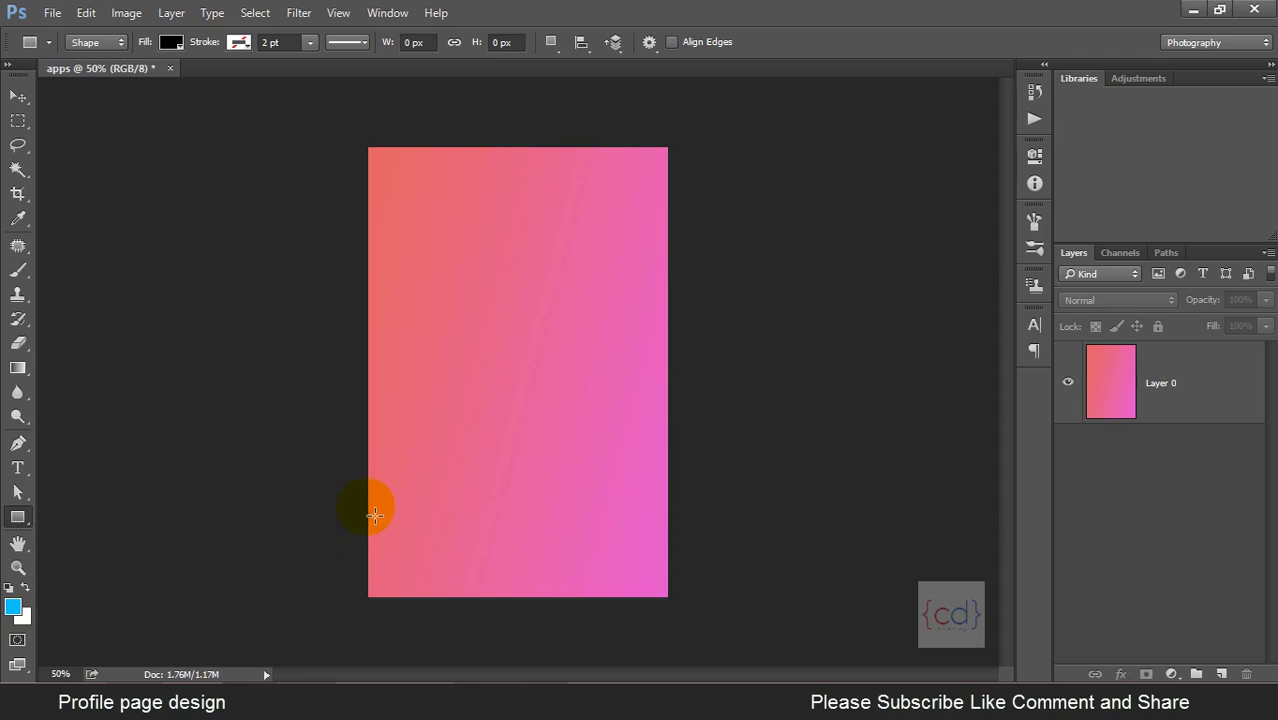
left_click_drag(375, 487, 675, 602)
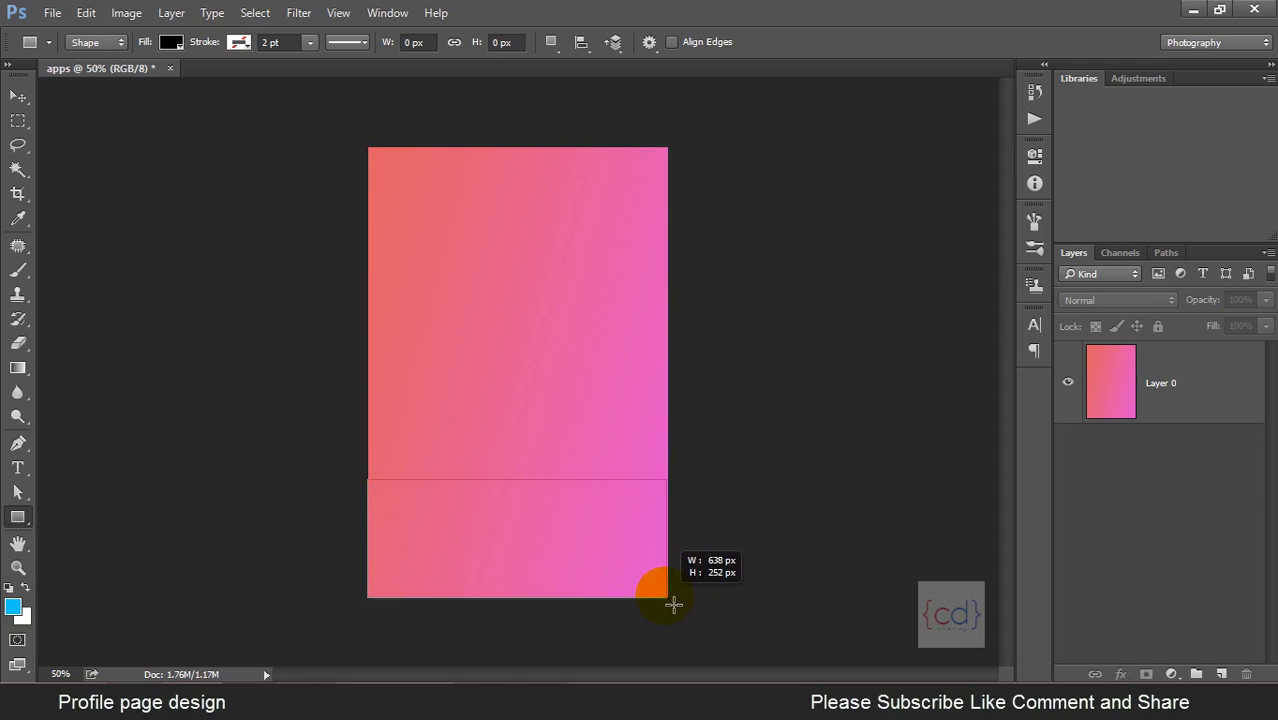
left_click_drag(675, 602, 679, 601)
Select the rectangle's top corner anchors, converting the live shape to a path.
left_click(18, 96)
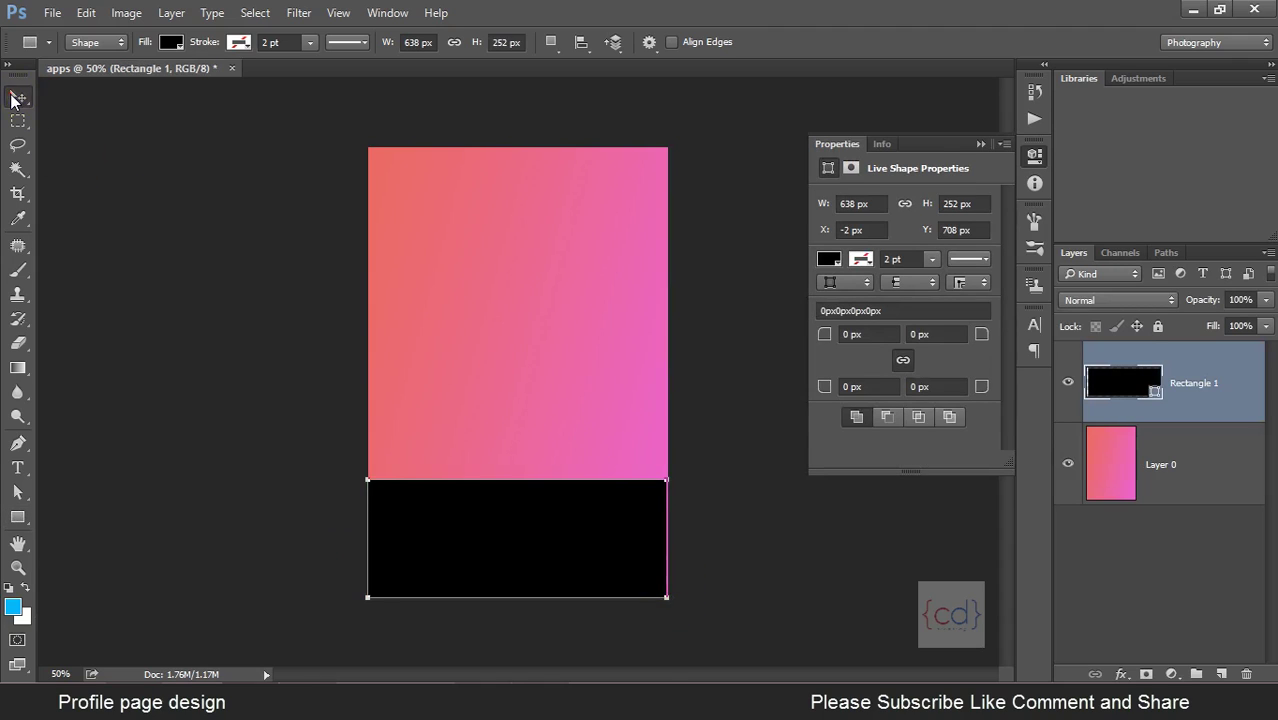
key("a")
left_click(573, 528)
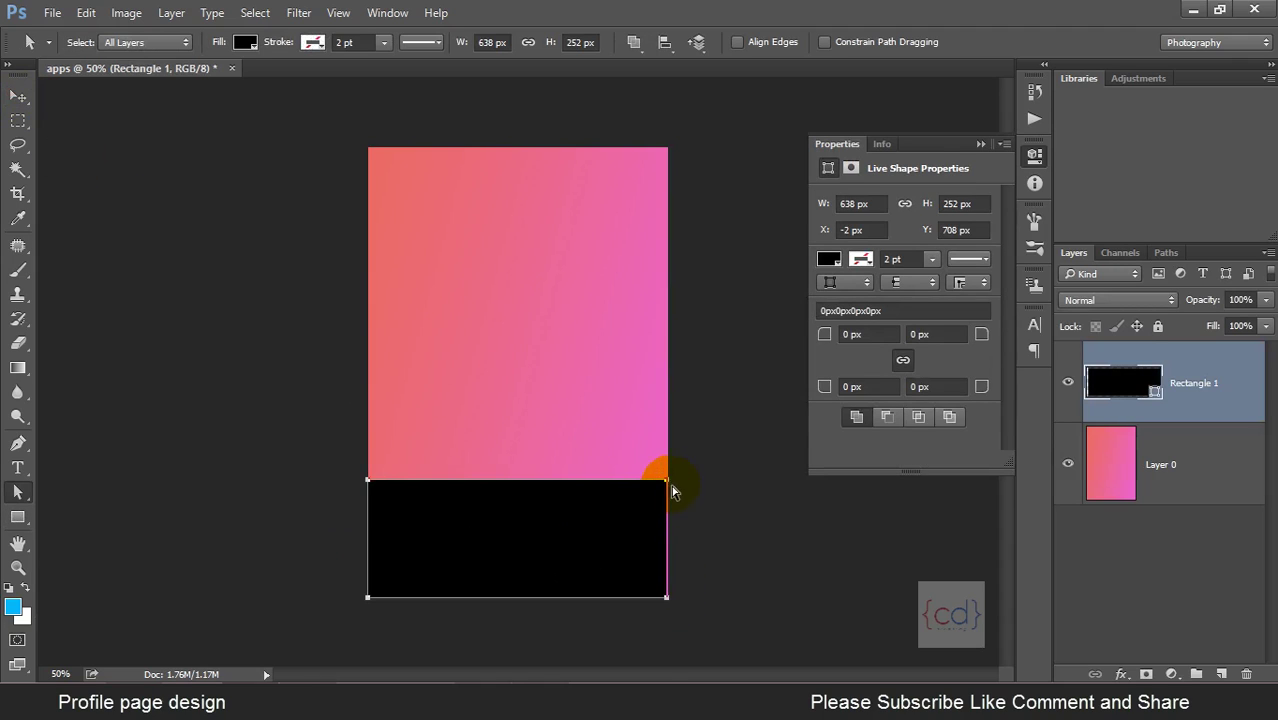
right_click(17, 492)
left_click(75, 489)
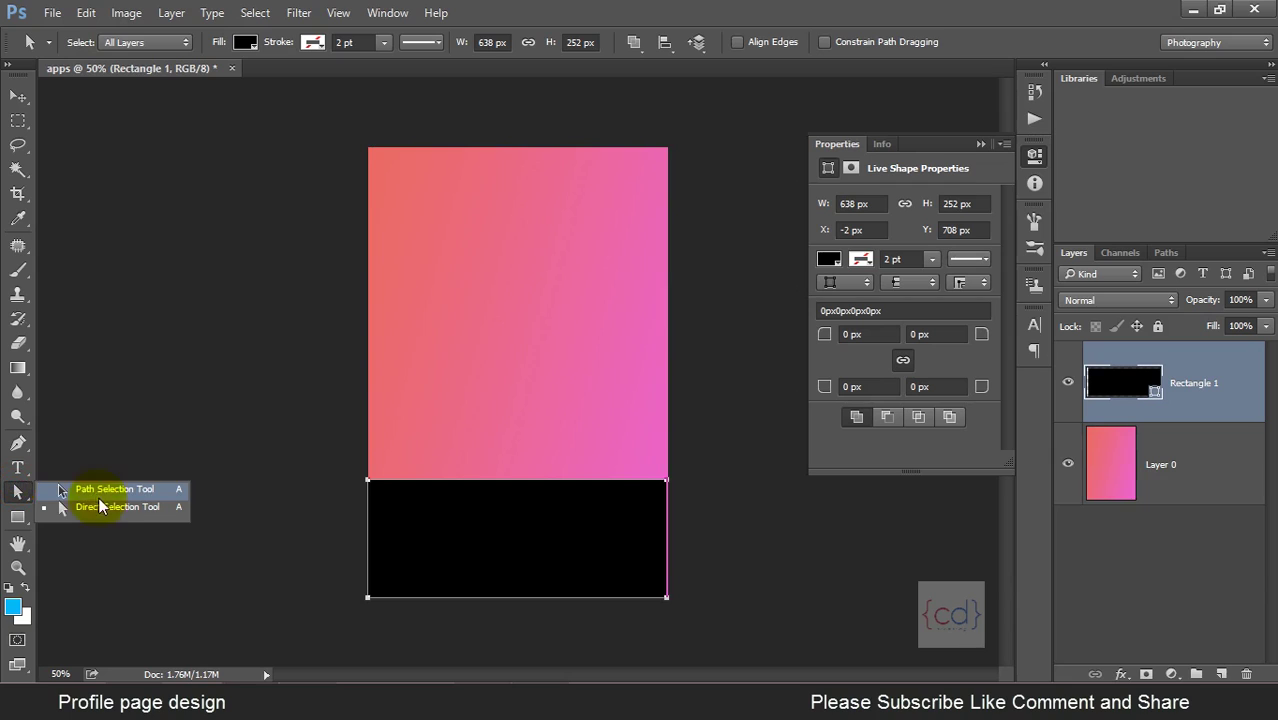
left_click(665, 483)
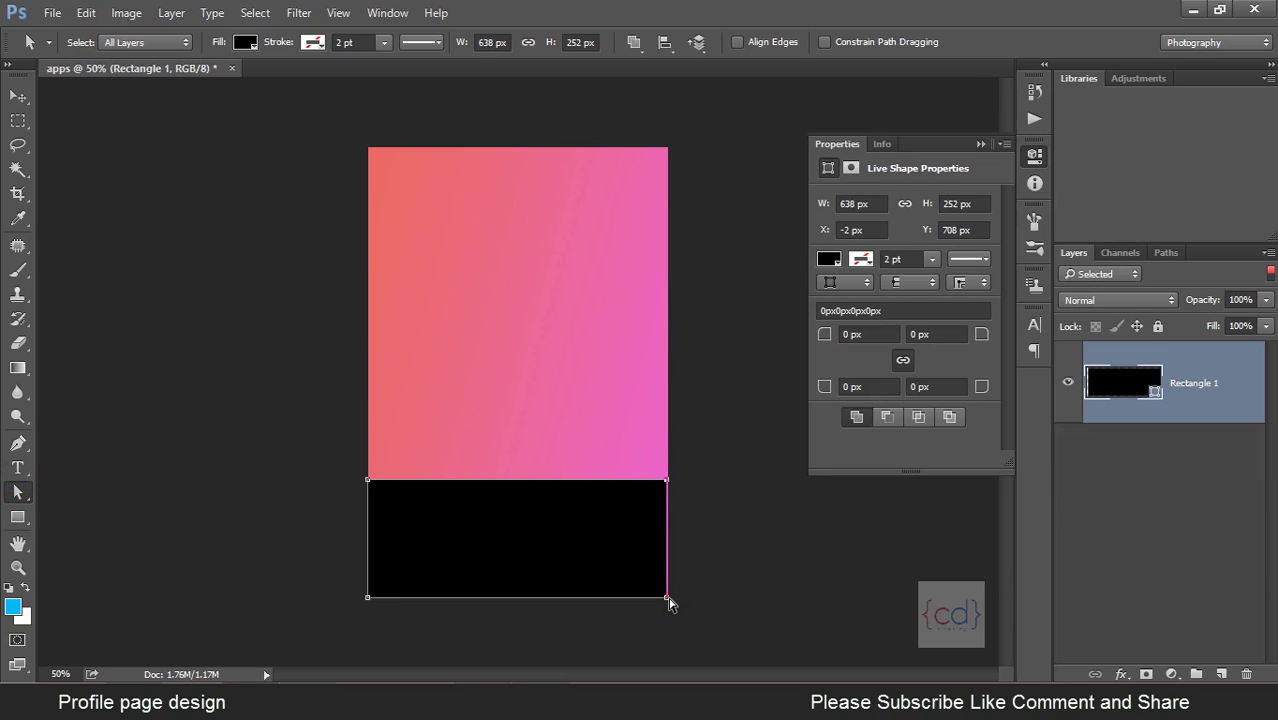
left_click(667, 482)
left_click(369, 480)
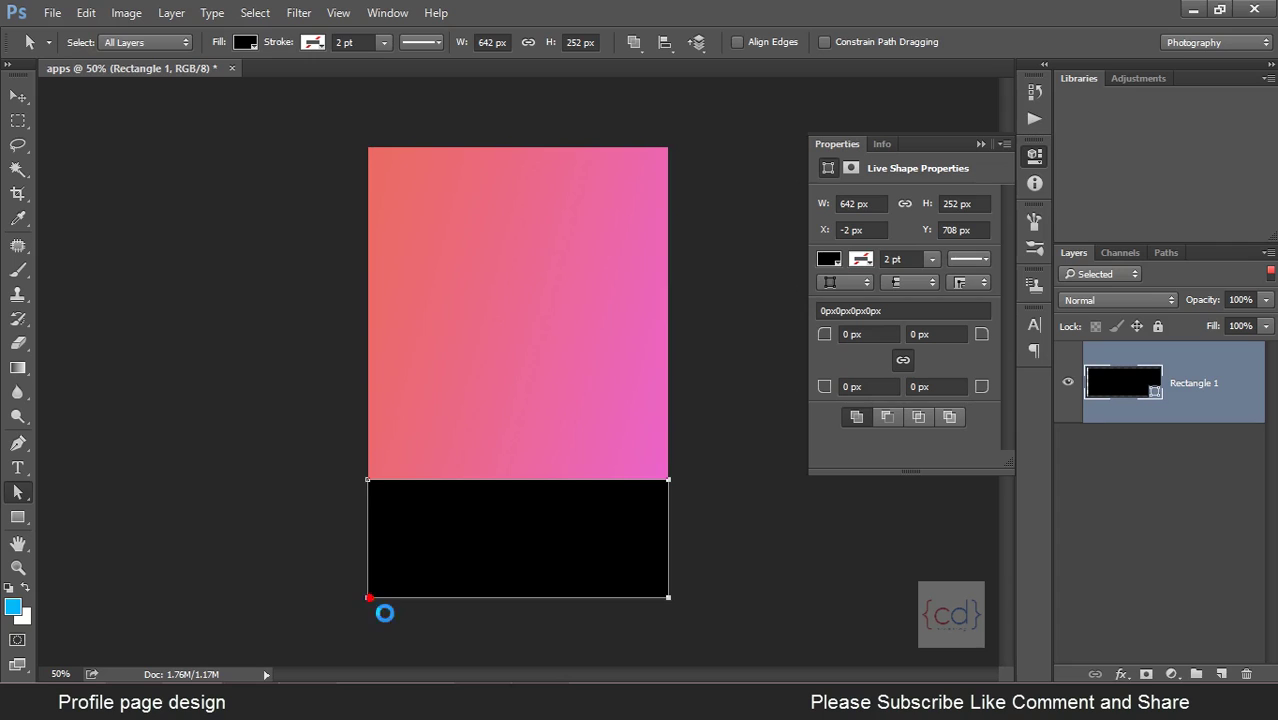
left_click(590, 277)
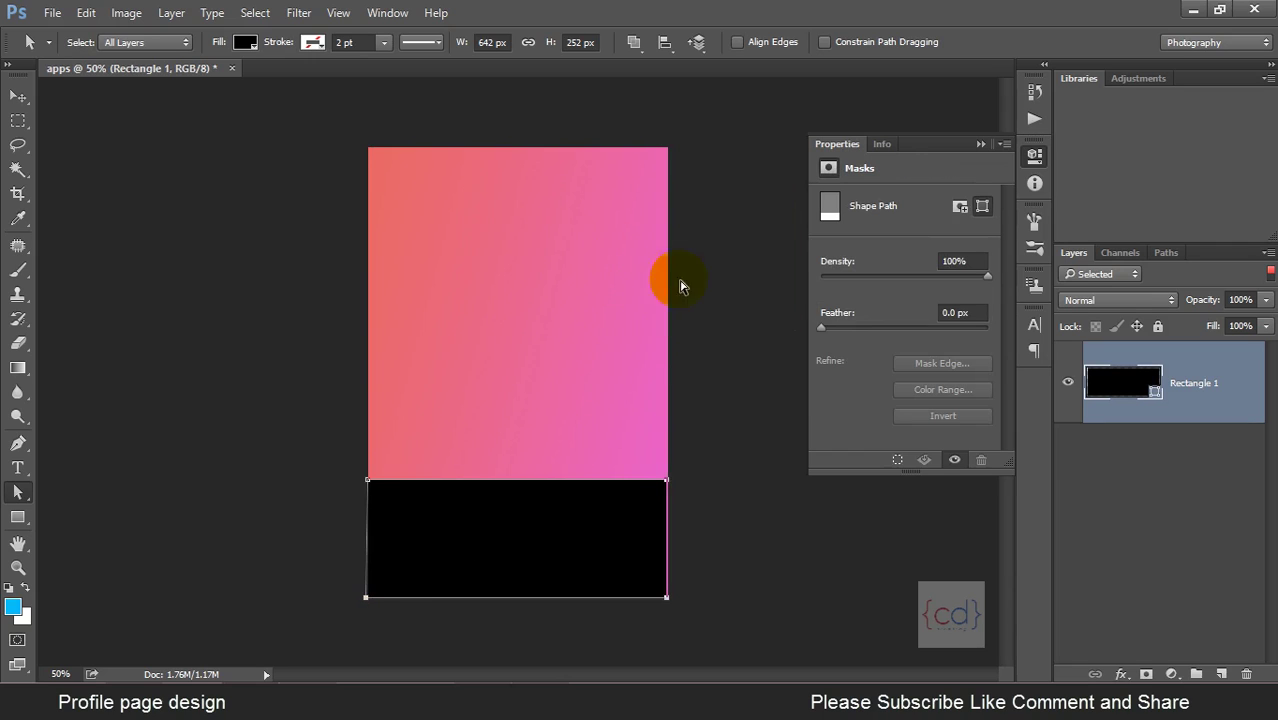
Reselect the top-left corner anchor, then exit path editing and close the properties panel.
left_click(531, 449)
left_click(369, 482)
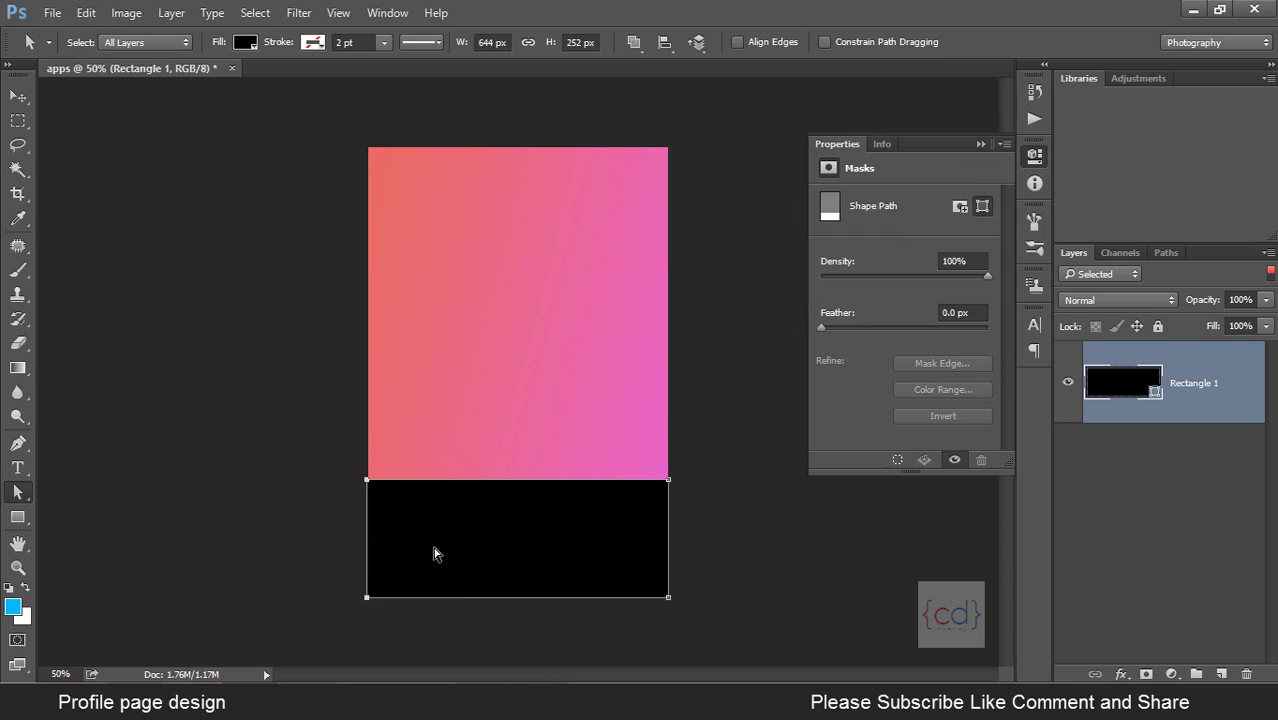
left_click(18, 96)
left_click(110, 224)
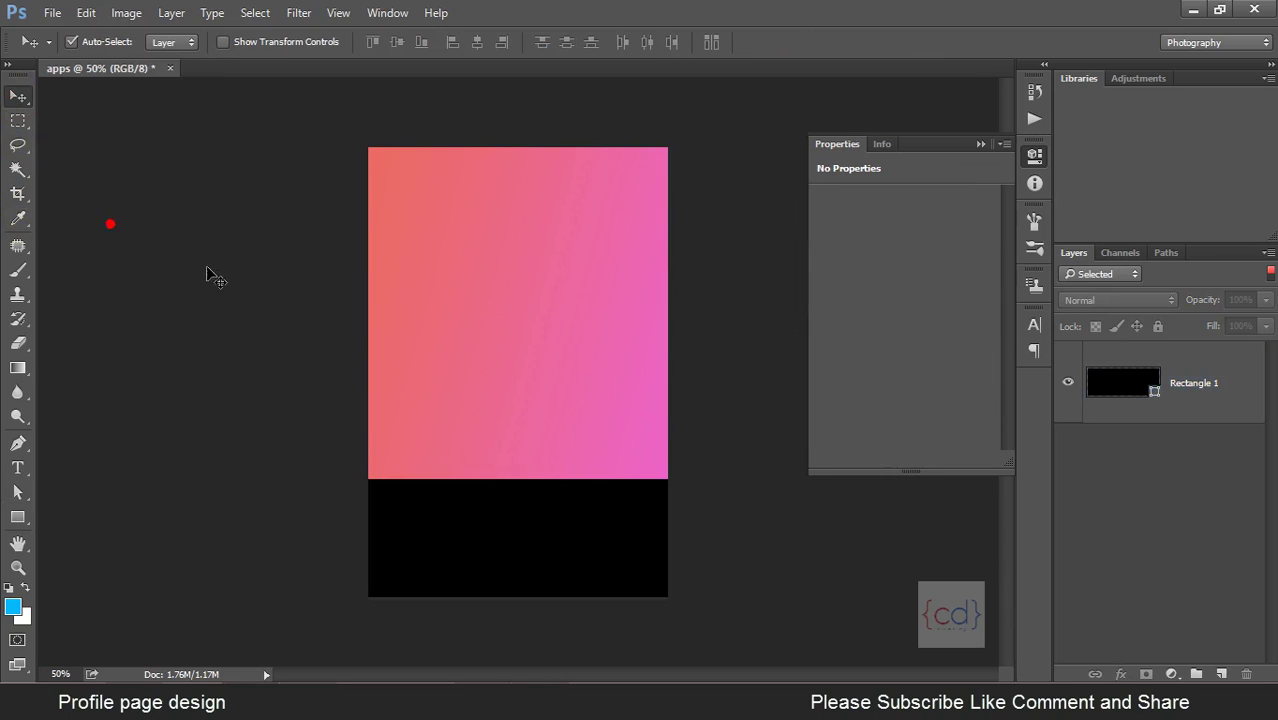
left_click(975, 144)
Fill the bottom rectangle with white.
left_click(588, 541)
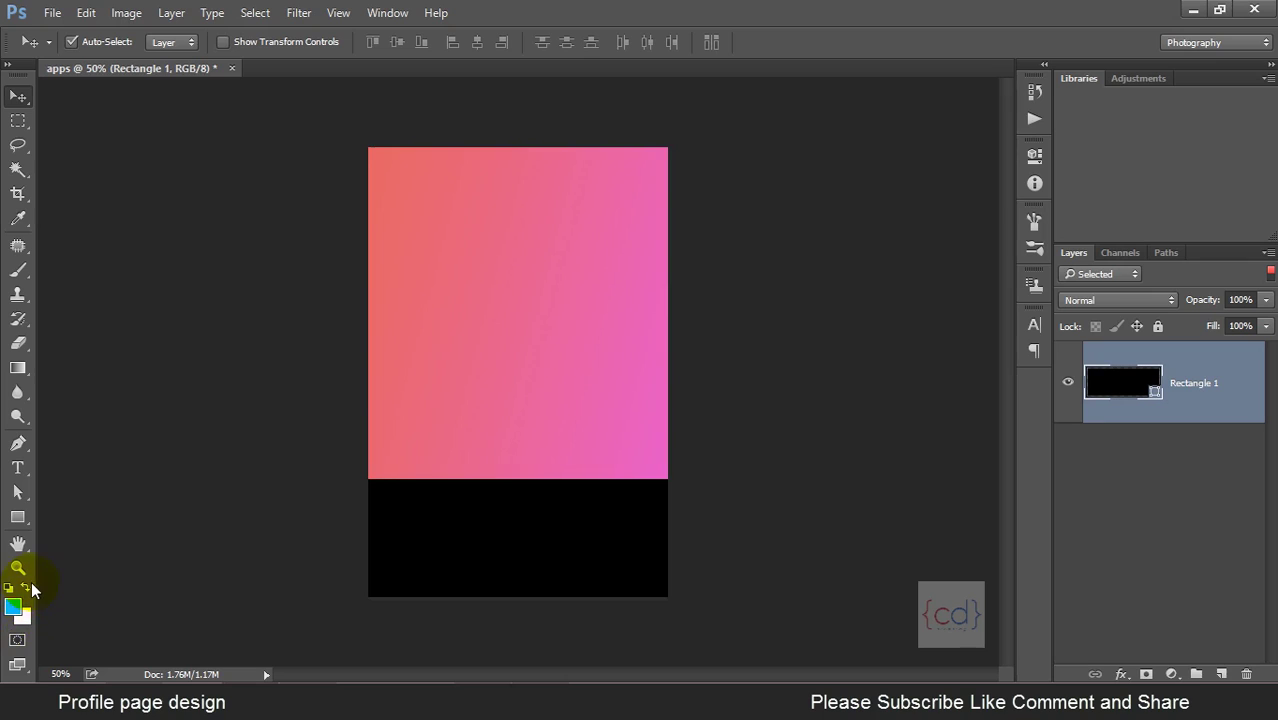
key("ctrl+BackSpace")
left_click(491, 528)
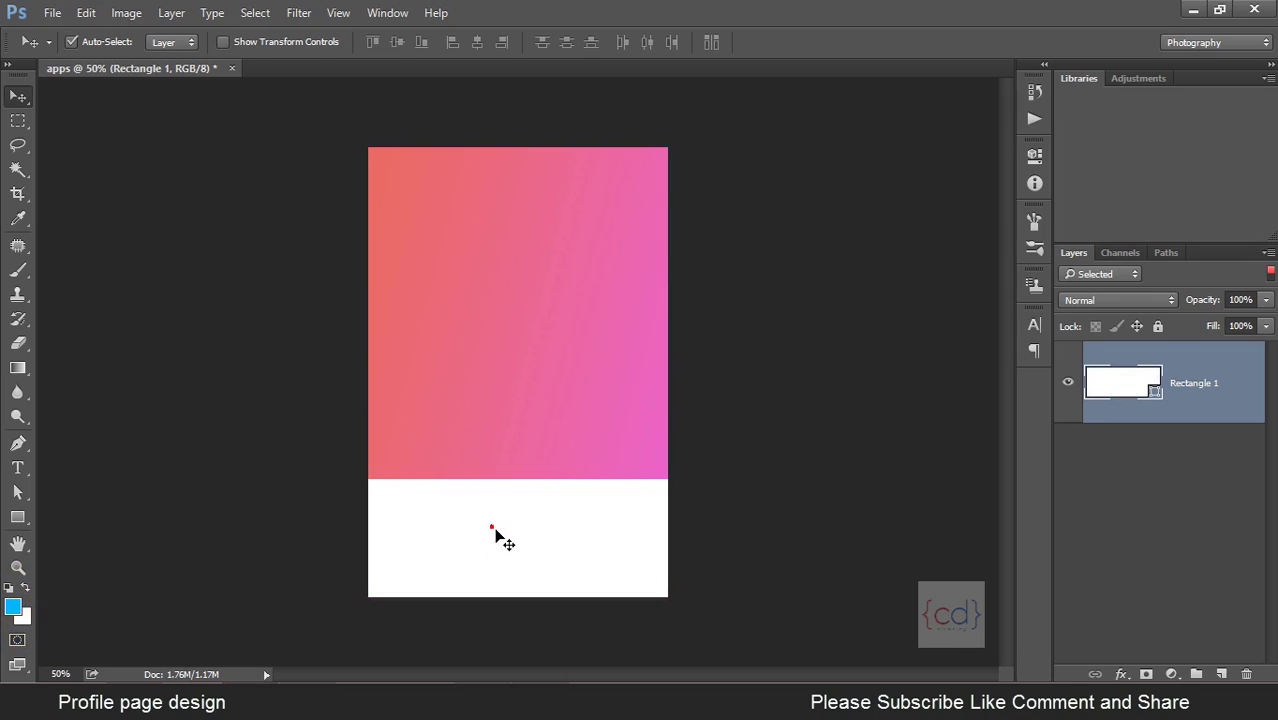
Select the rectangle's top anchors and raise the edge until it is about 342 px tall.
key("a")
left_click_drag(350, 457, 826, 502)
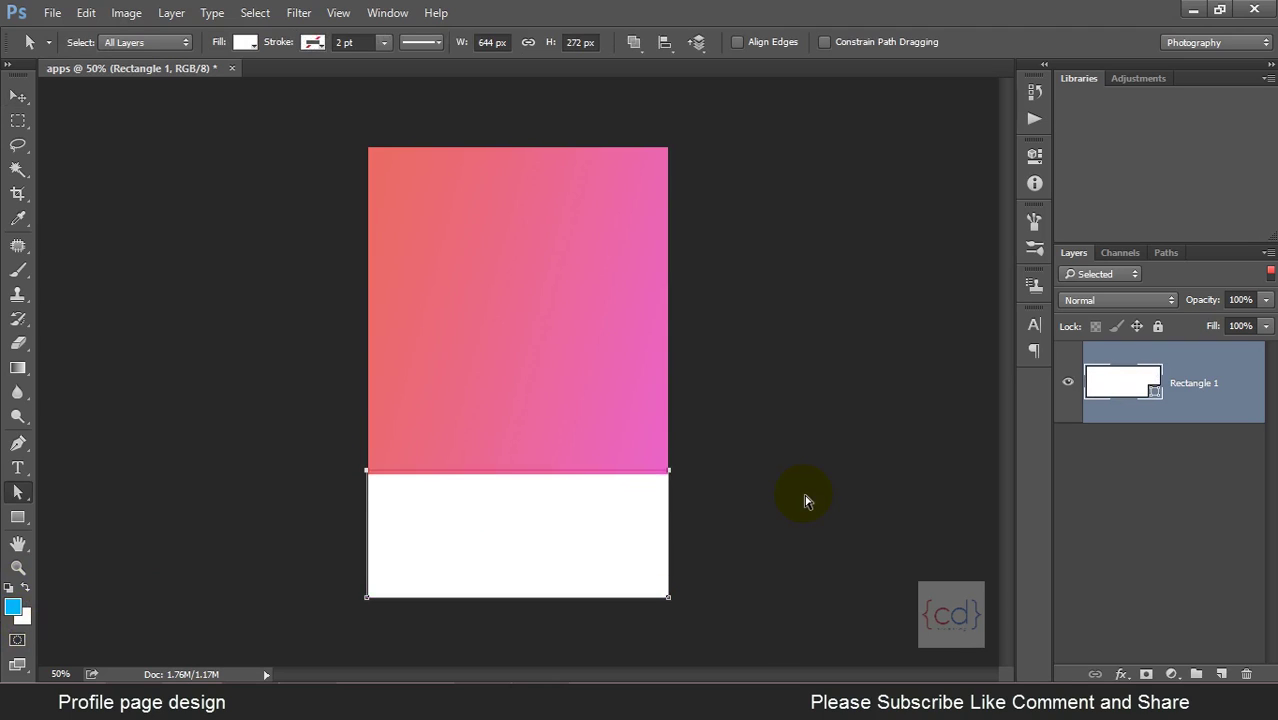
key("shift+Up")
key("shift+Up")
key("shift+Up")
key("shift+Up")
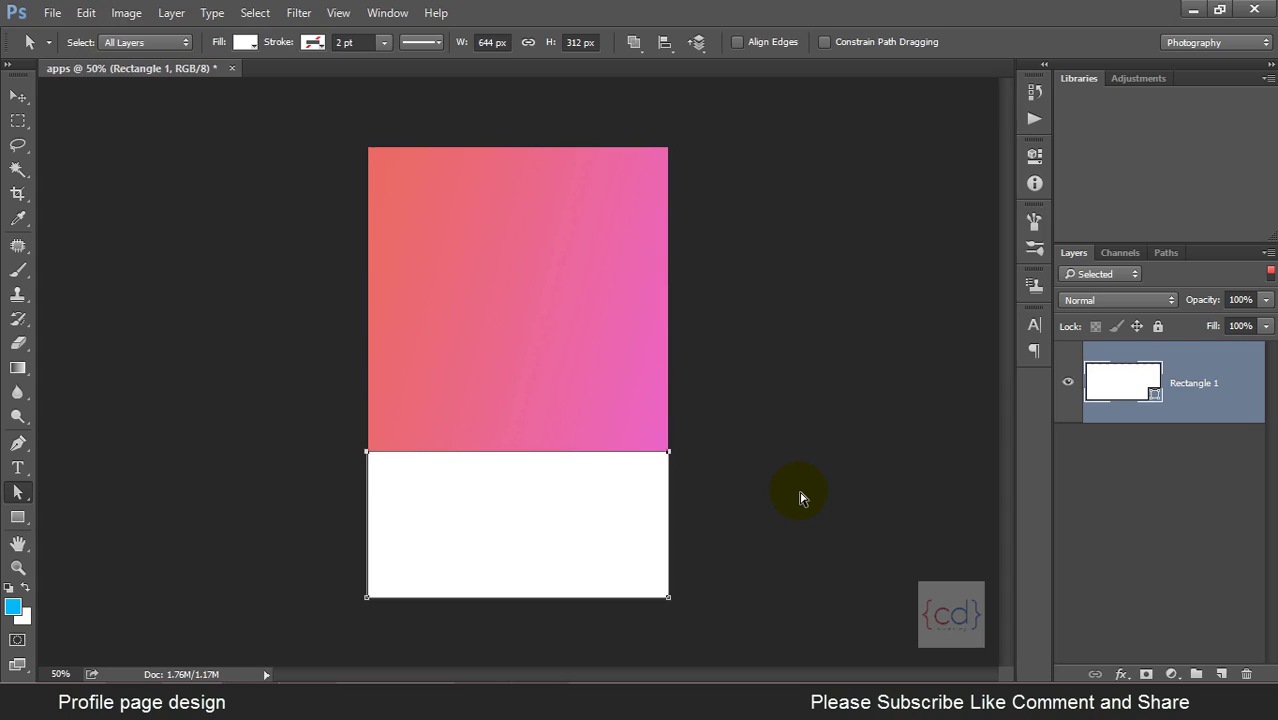
key("shift+Up")
key("shift+Up")
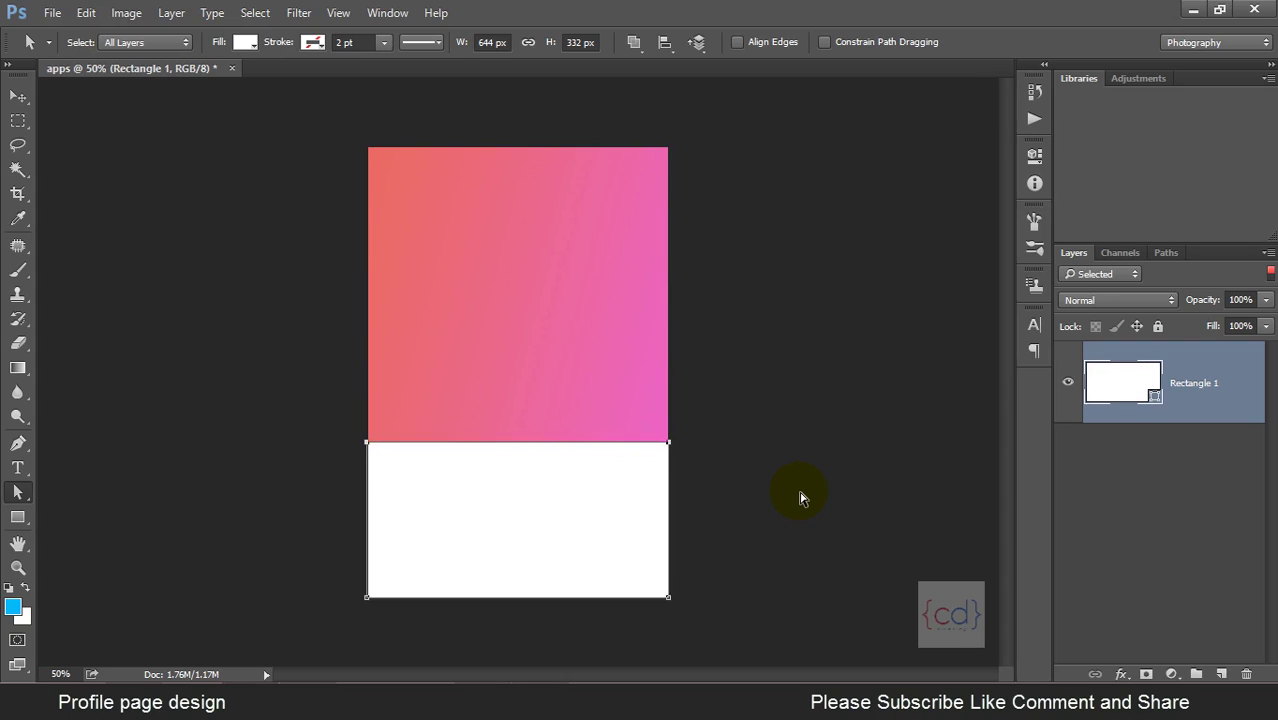
key("shift+Up")
key("shift+Up")
key("shift+Up")
key("shift+Up")
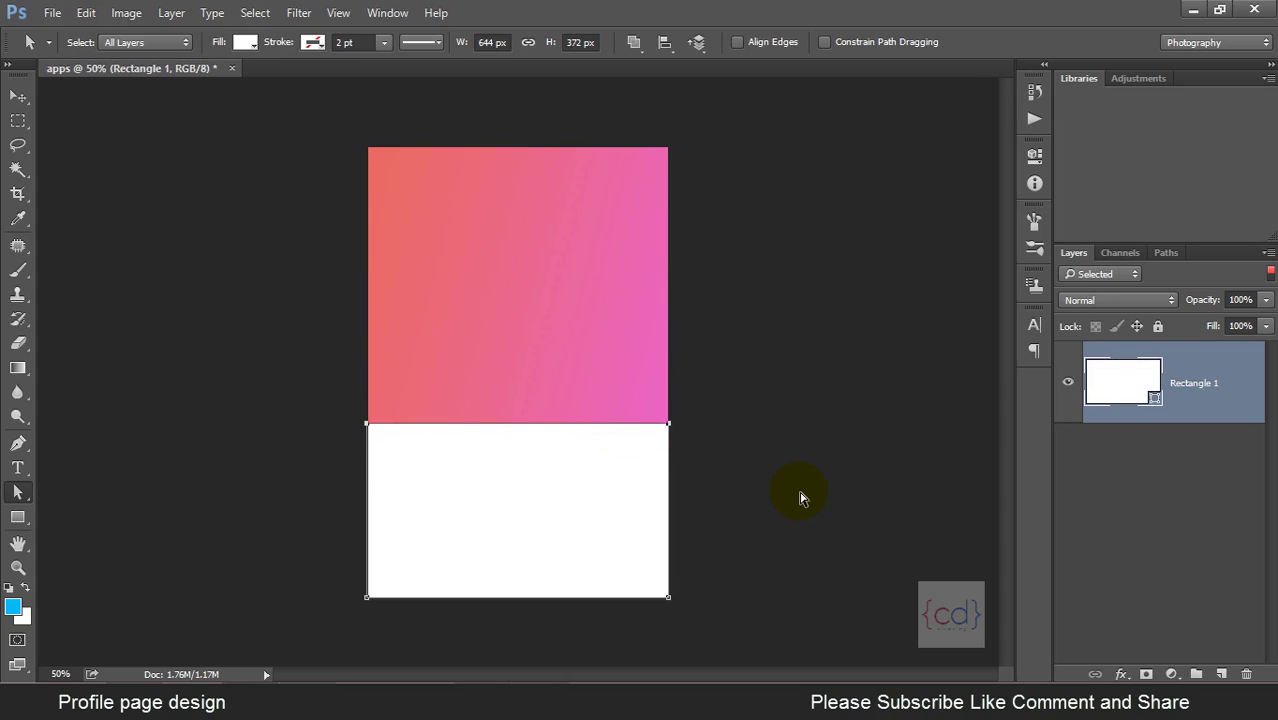
key("shift+Up")
key("shift+Up")
key("shift+Down")
key("shift+Down")
key("shift+Down")
key("shift+Down")
key("shift+Down")
key("shift+Down")
key("shift+Up")
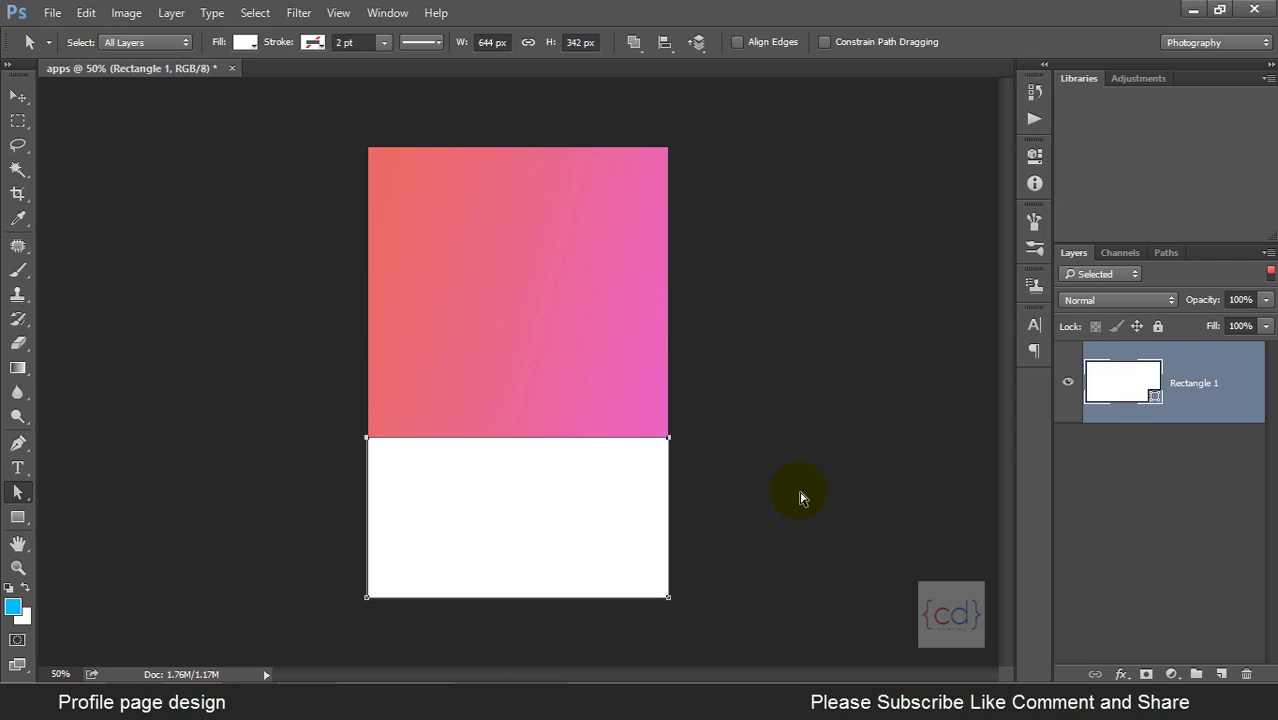
left_click(18, 95)
left_click(213, 262)
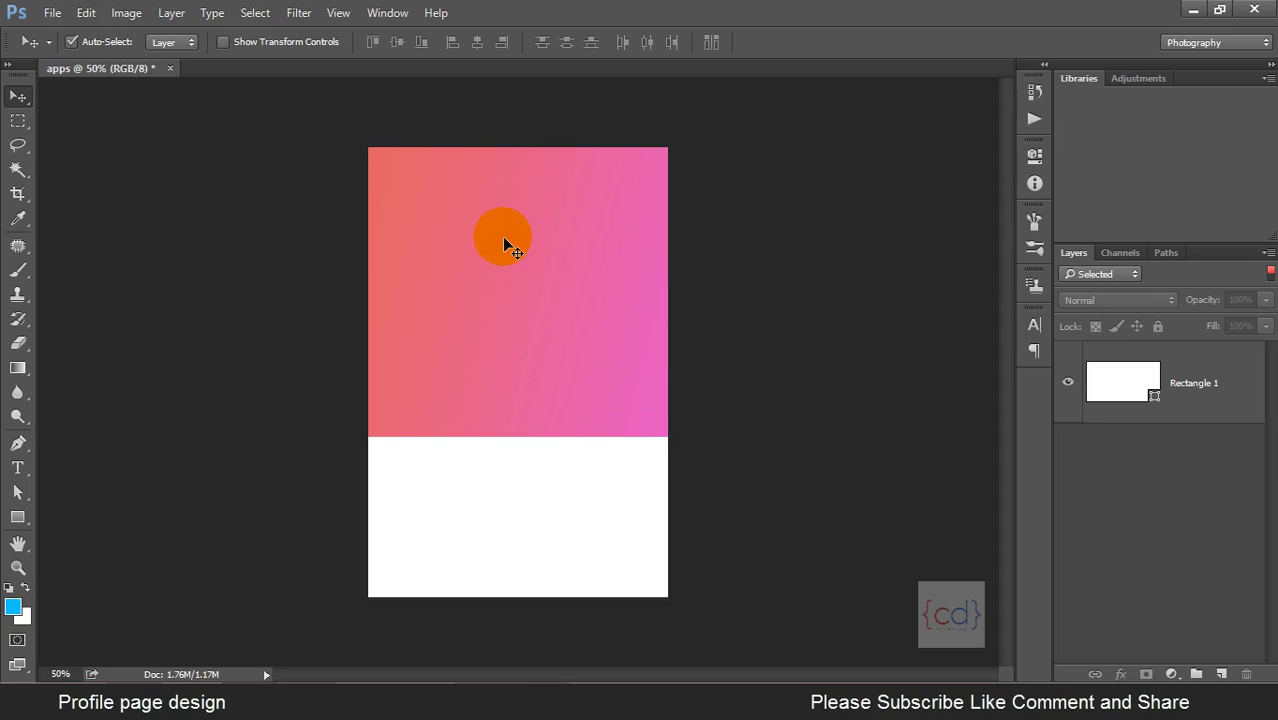
Show all layers again and draw a white circle in the upper gradient area.
left_click(18, 517)
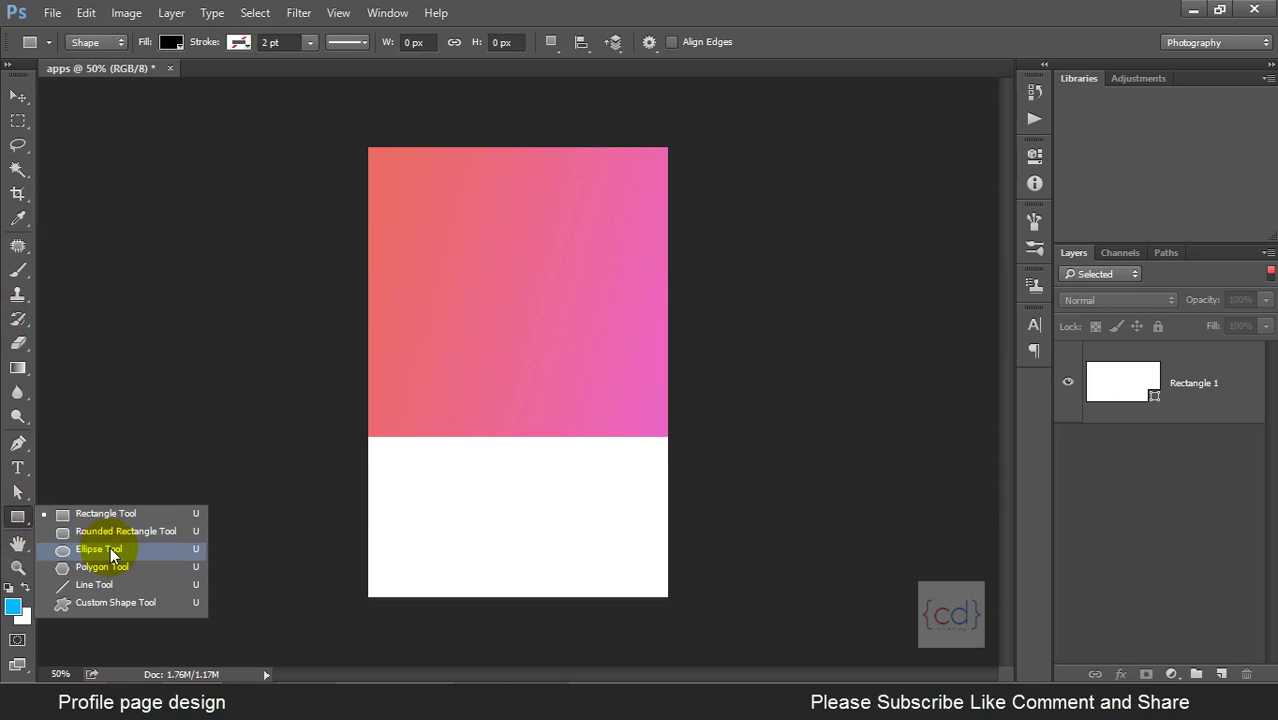
left_click(119, 549)
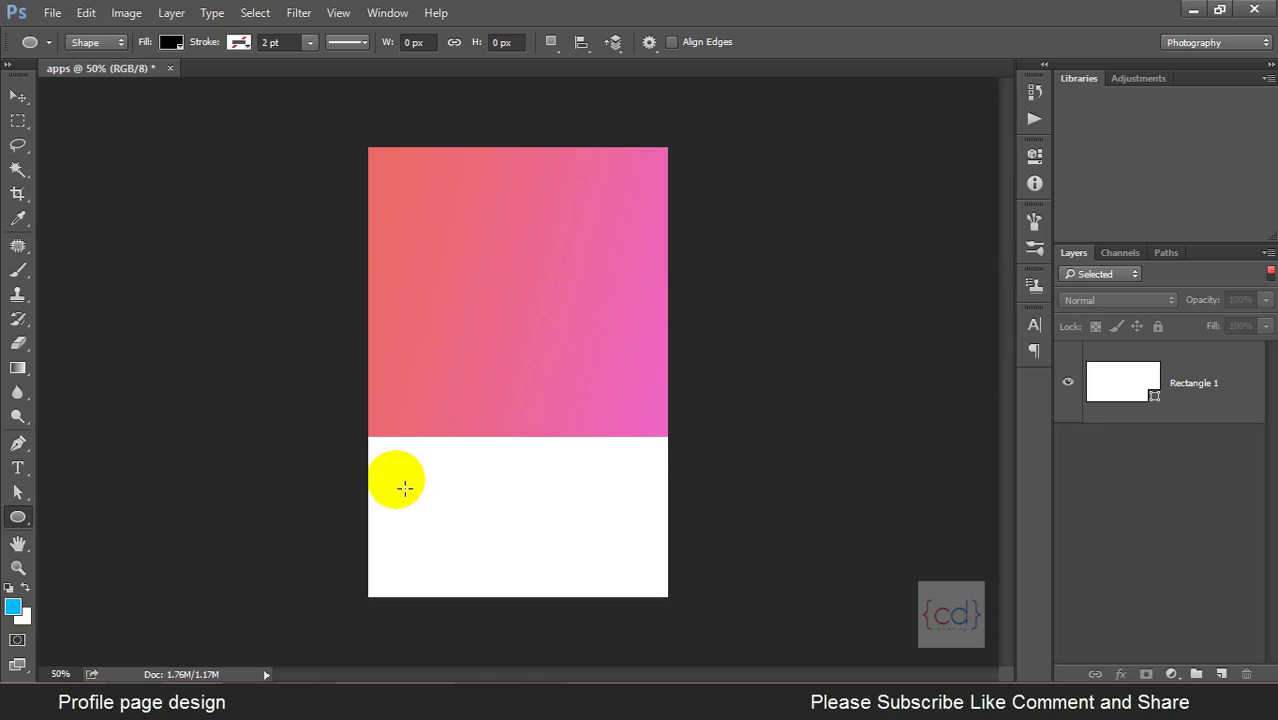
left_click(1172, 420)
left_click(1134, 274)
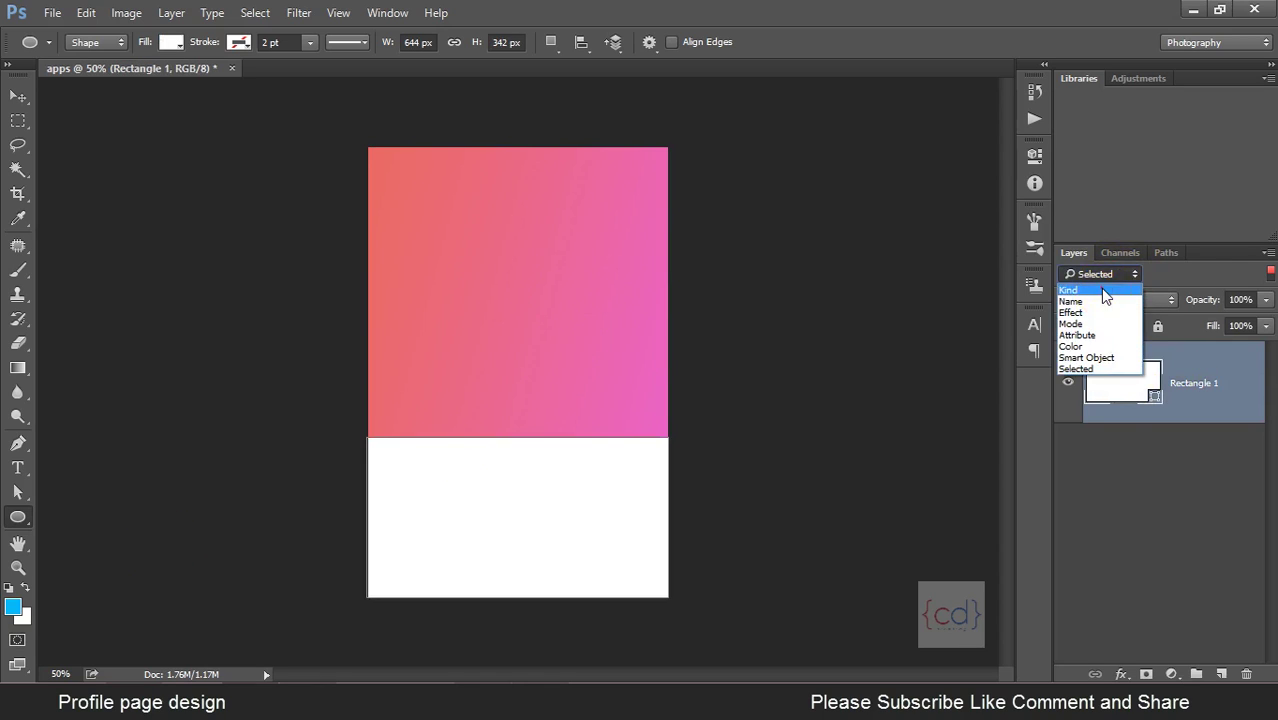
left_click(1103, 291)
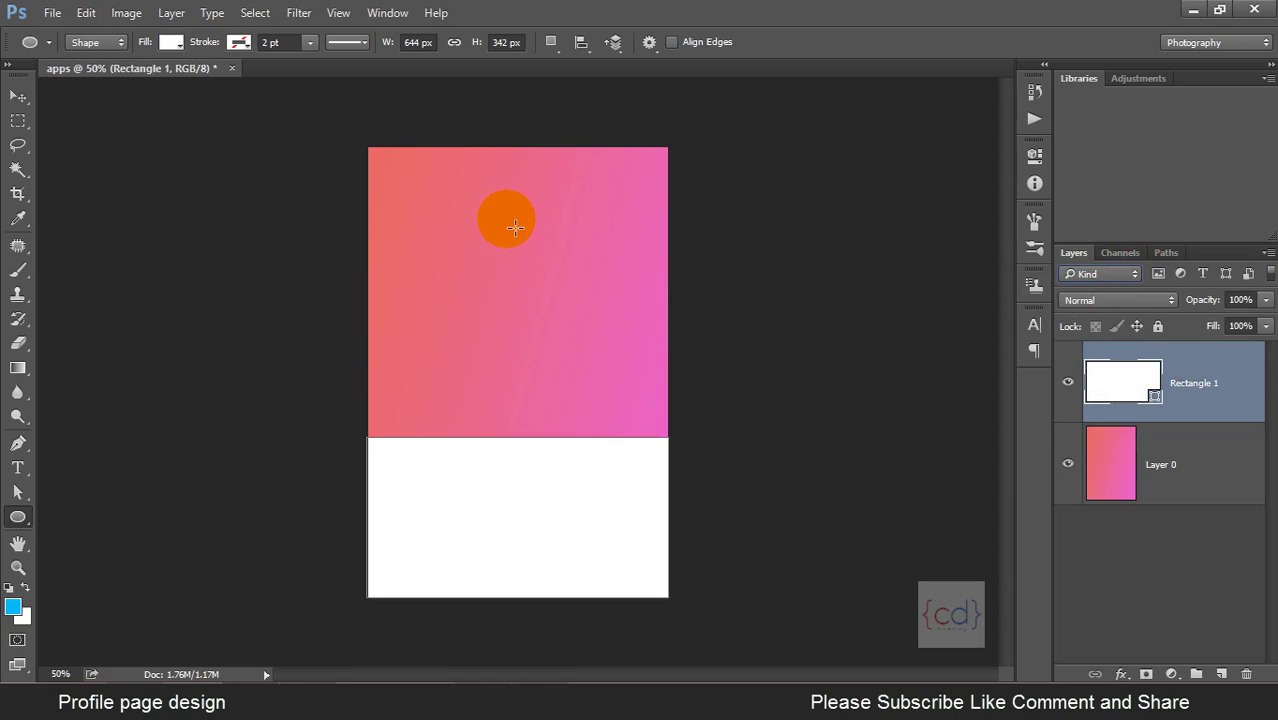
left_click_drag(506, 234, 548, 287)
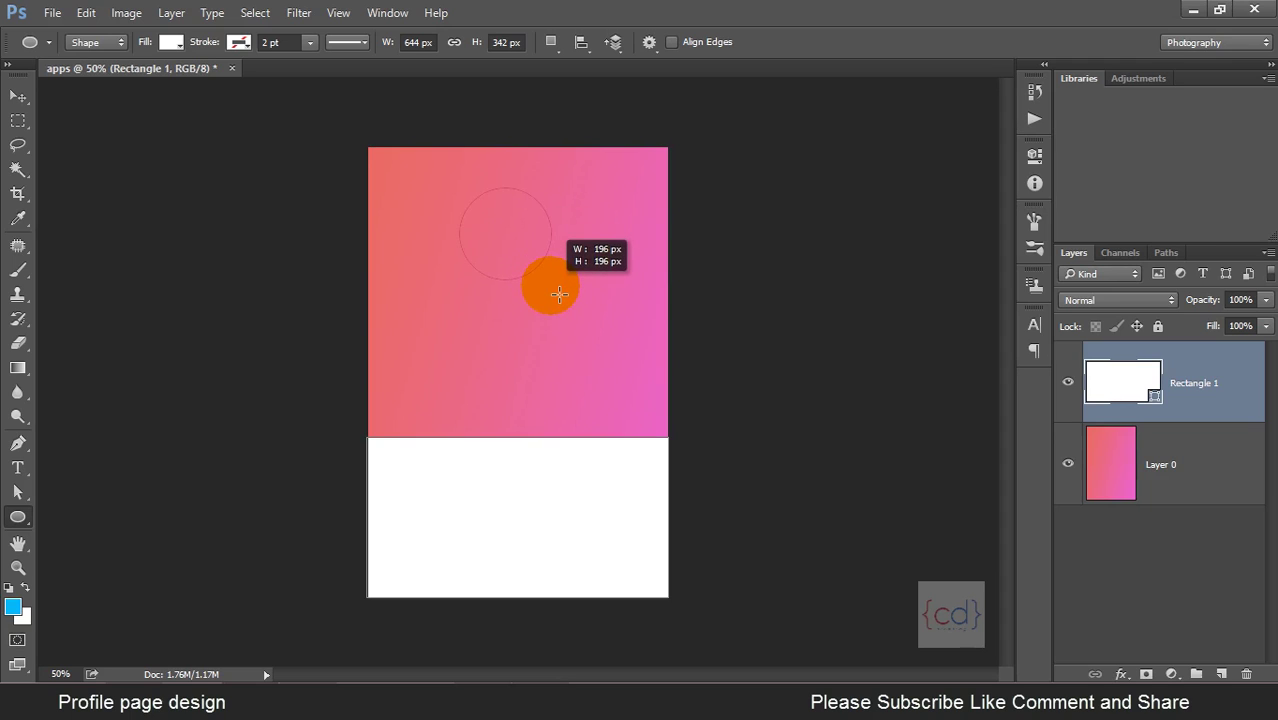
left_click_drag(548, 287, 550, 279)
Centre the circle horizontally near the top of the canvas and set its fill to 0%.
left_click(18, 96)
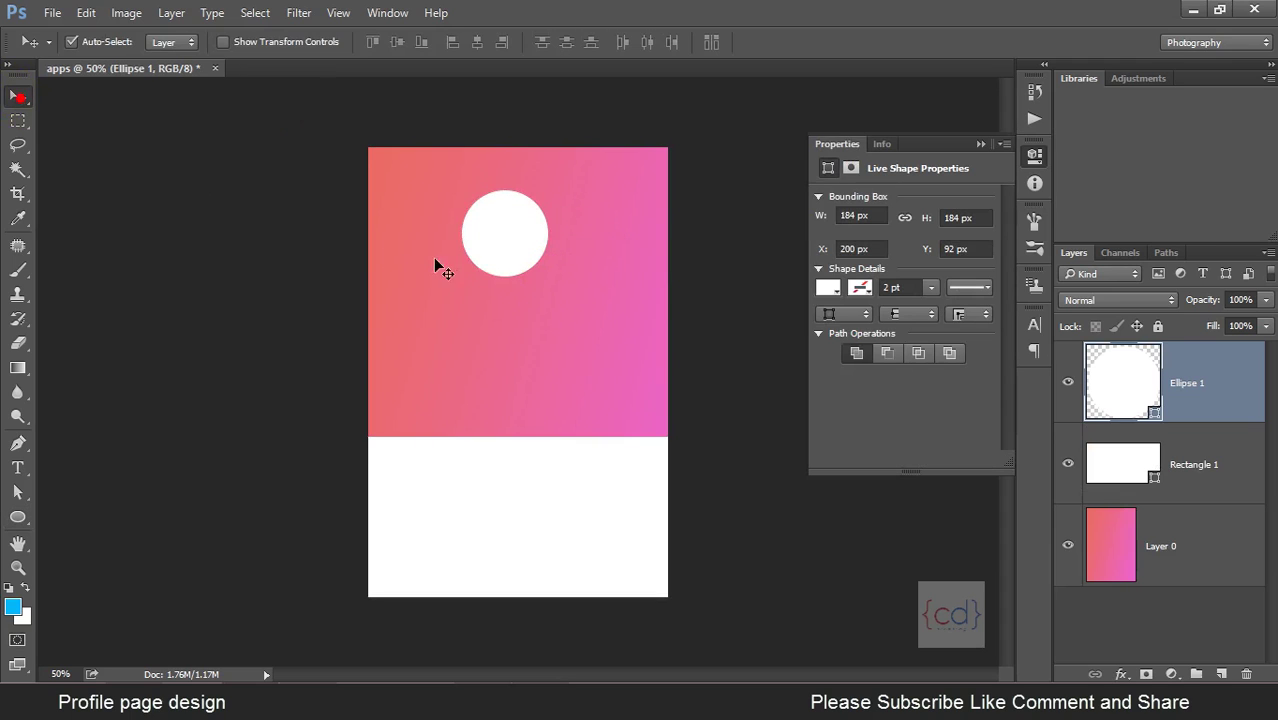
left_click_drag(497, 245, 508, 246)
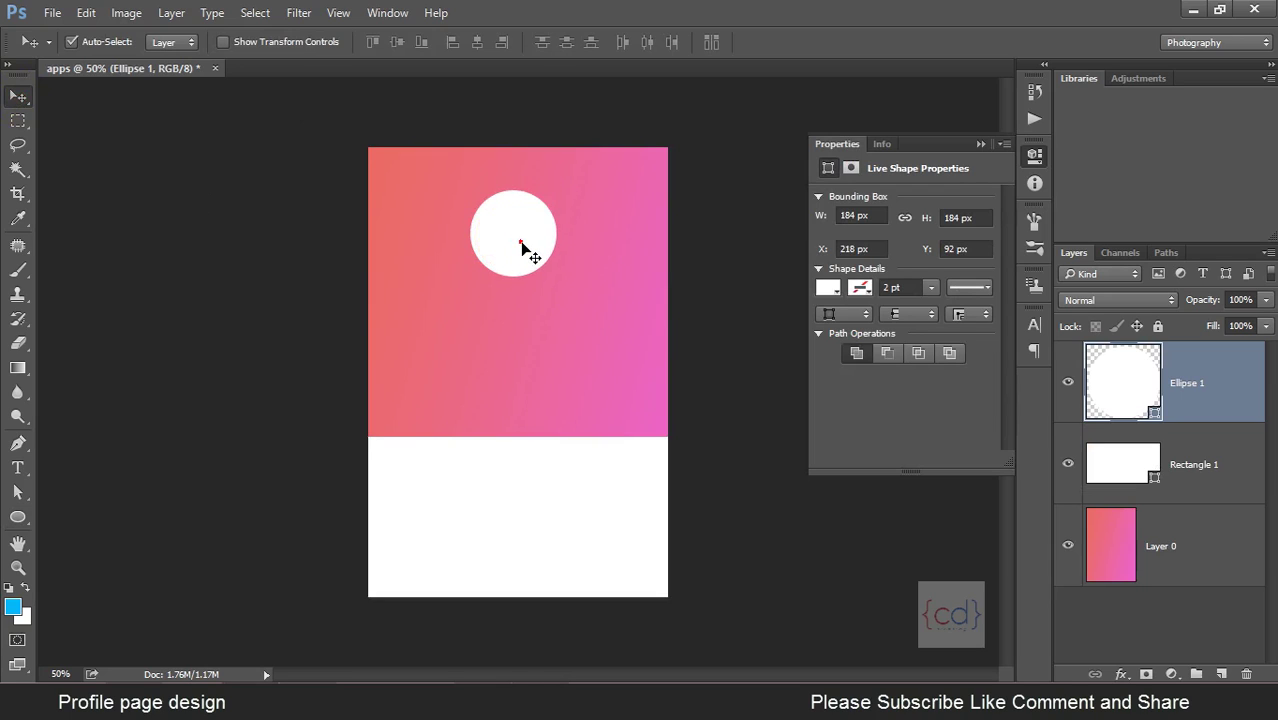
key("ctrl+a")
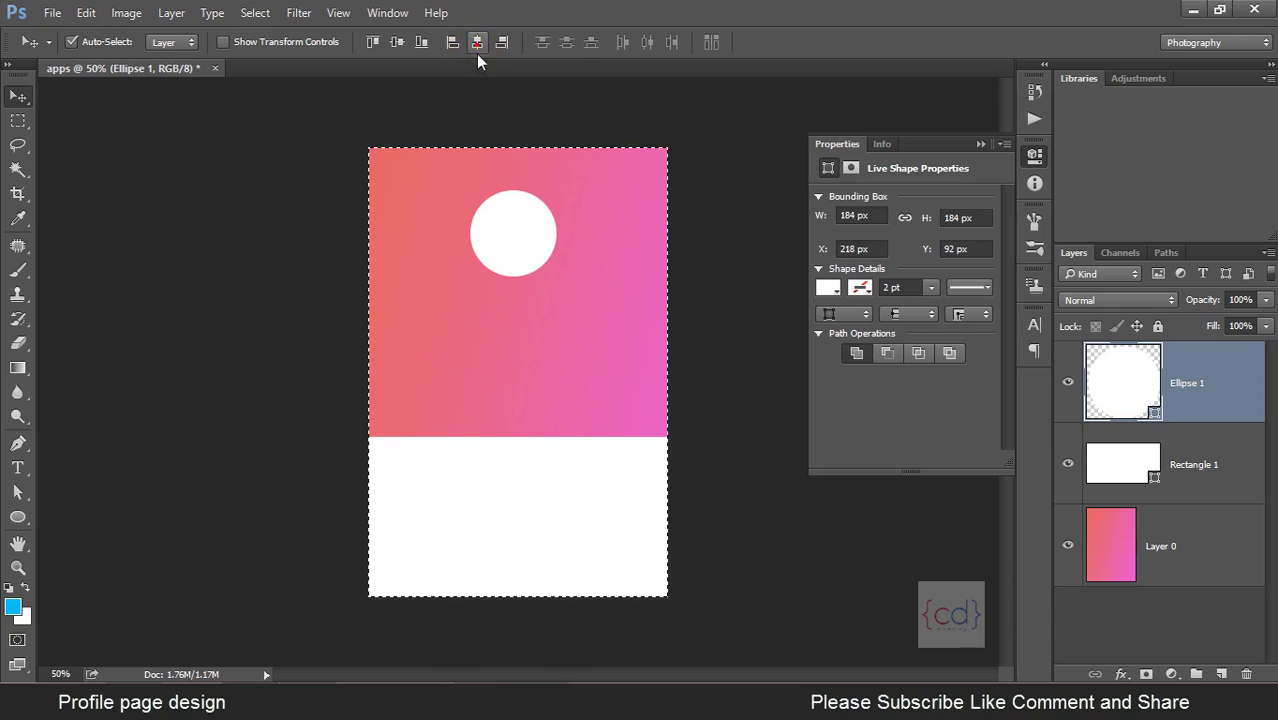
left_click(477, 42)
left_click(981, 144)
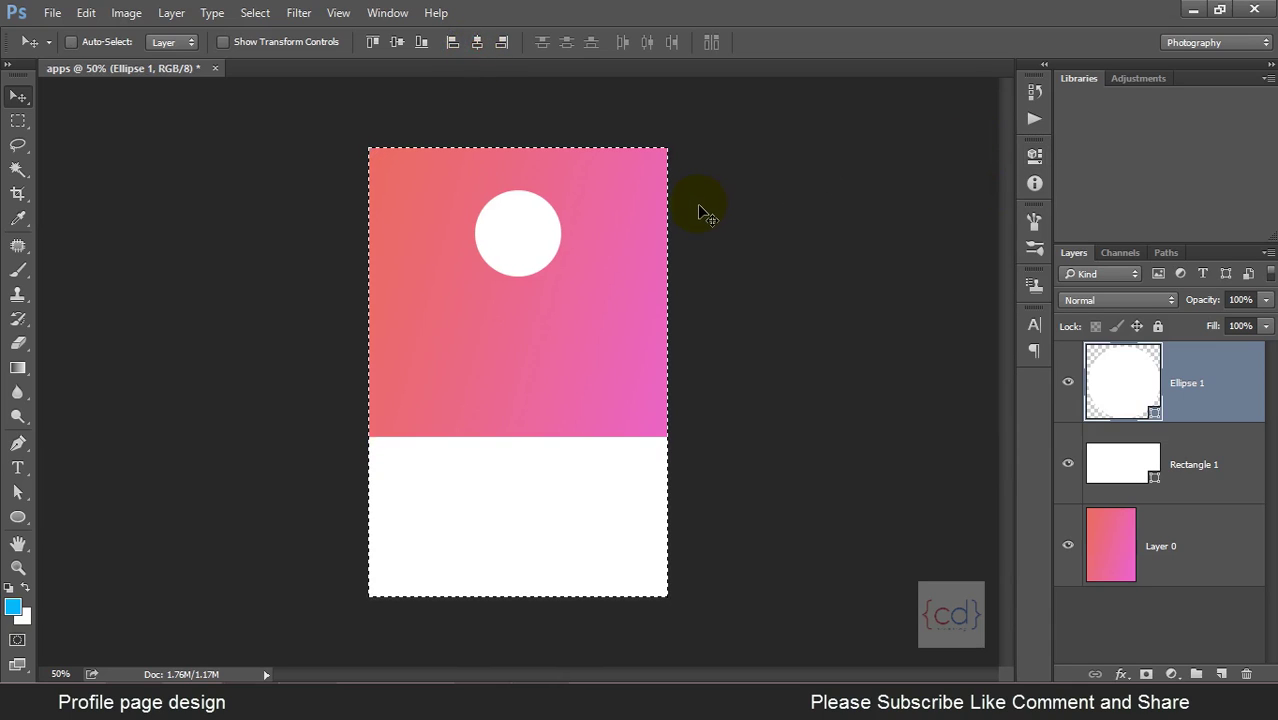
key("ctrl+d")
left_click_drag(447, 240, 504, 237)
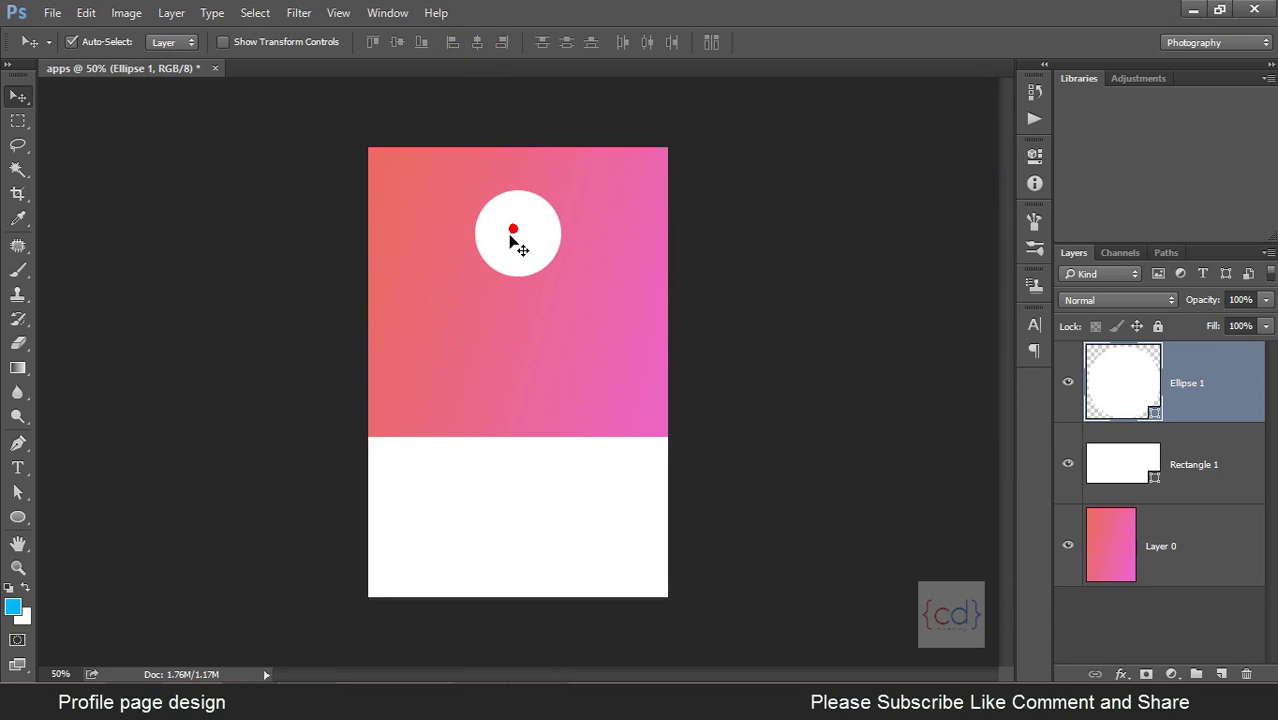
left_click_drag(1264, 327, 942, 363)
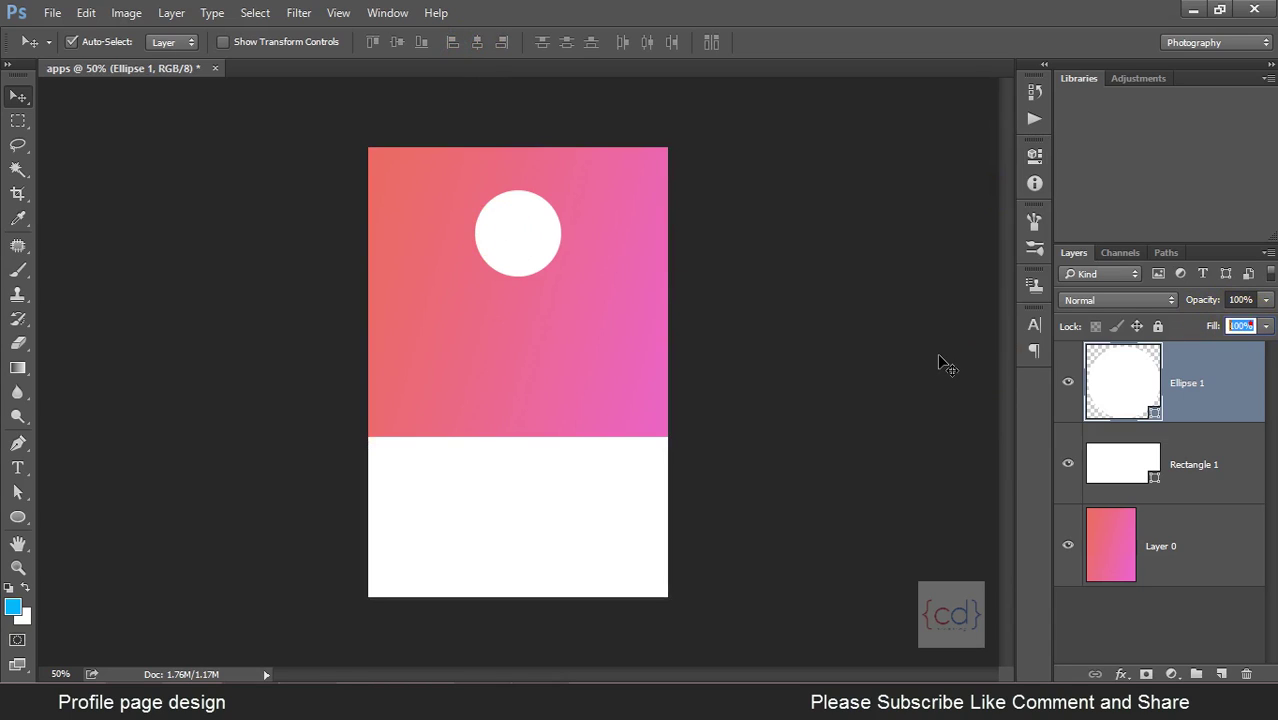
Give the circle a 2 px white #ffffff stroke and duplicate it as Ellipse 1 copy.
double_click(1256, 397)
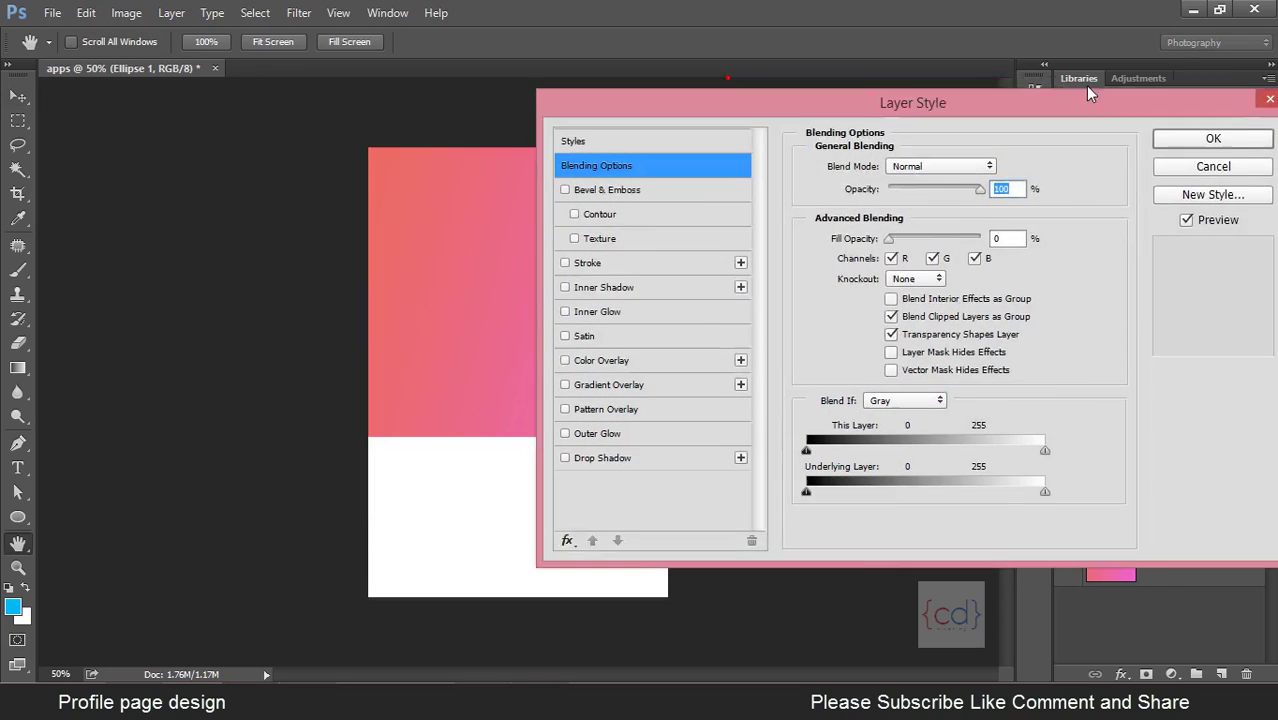
left_click_drag(1090, 93, 1196, 68)
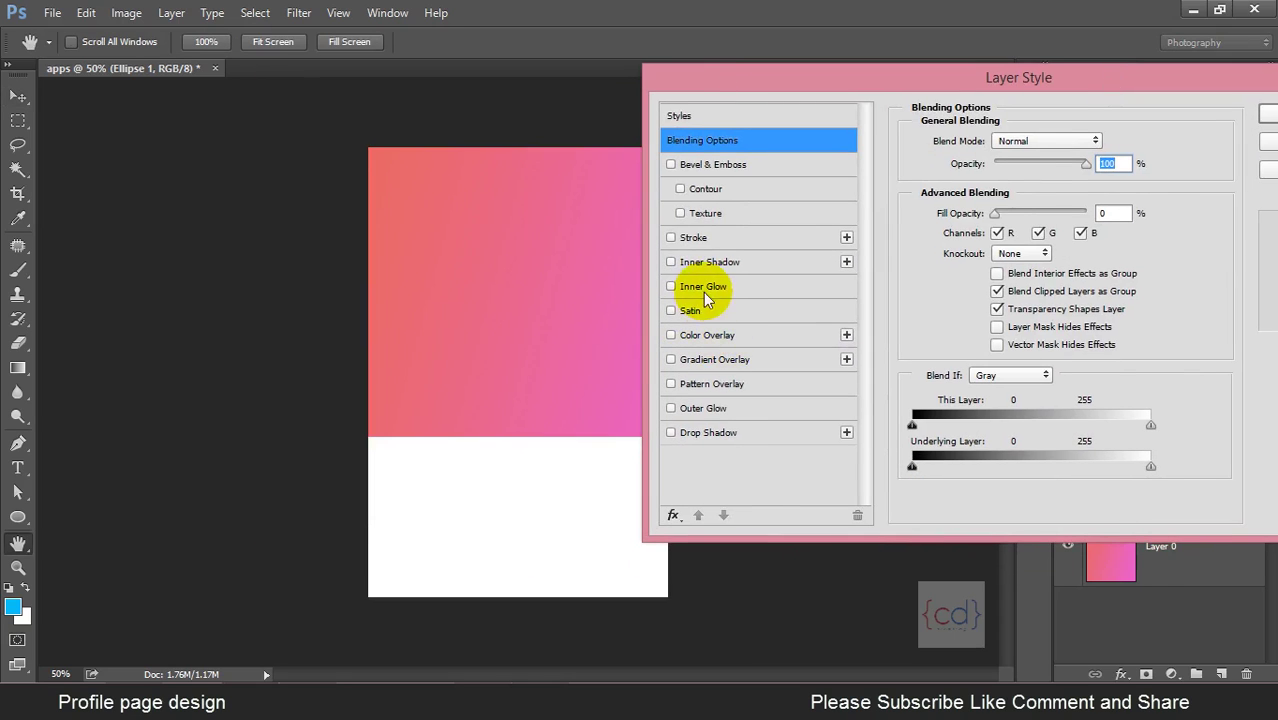
left_click(693, 239)
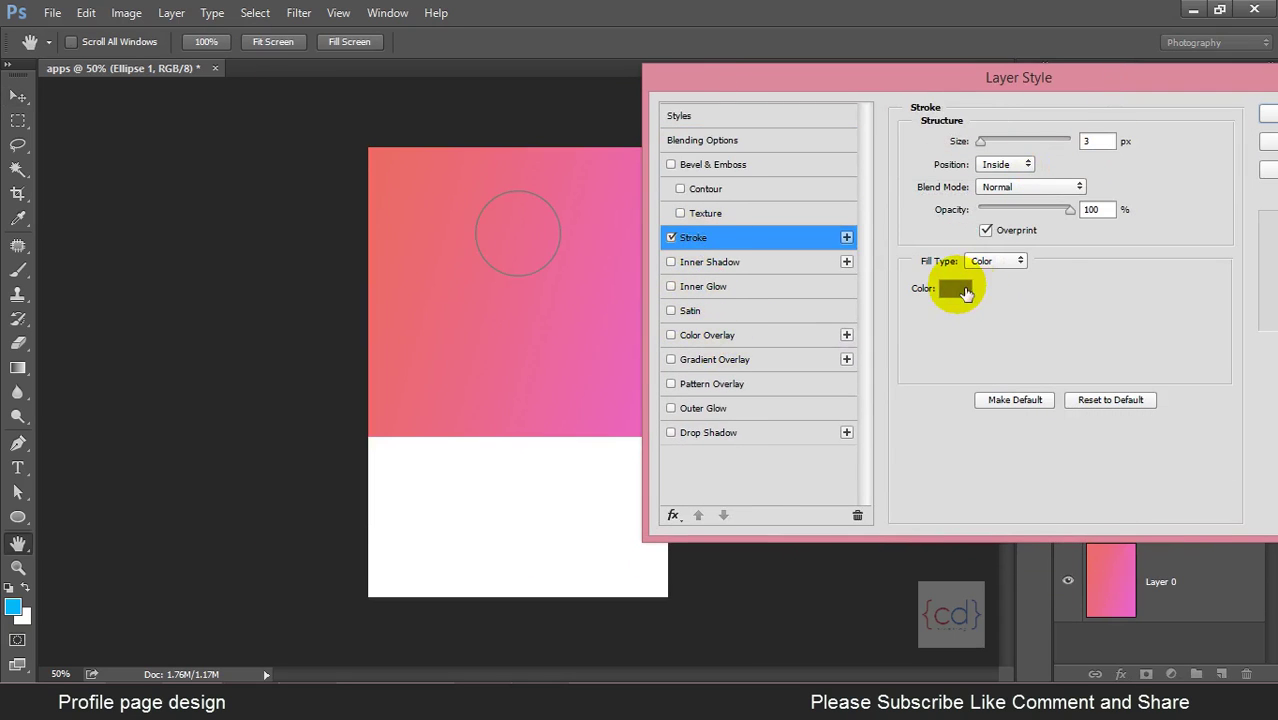
left_click(955, 288)
type("ffffff")
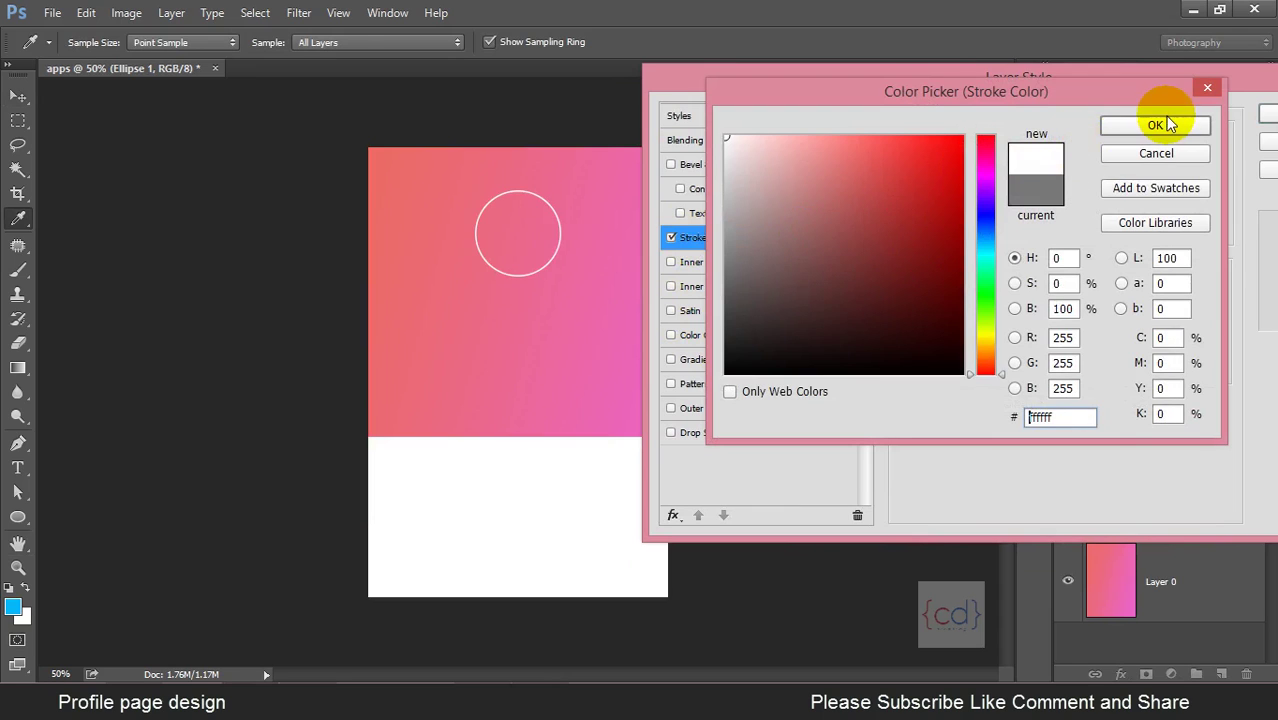
left_click(1155, 125)
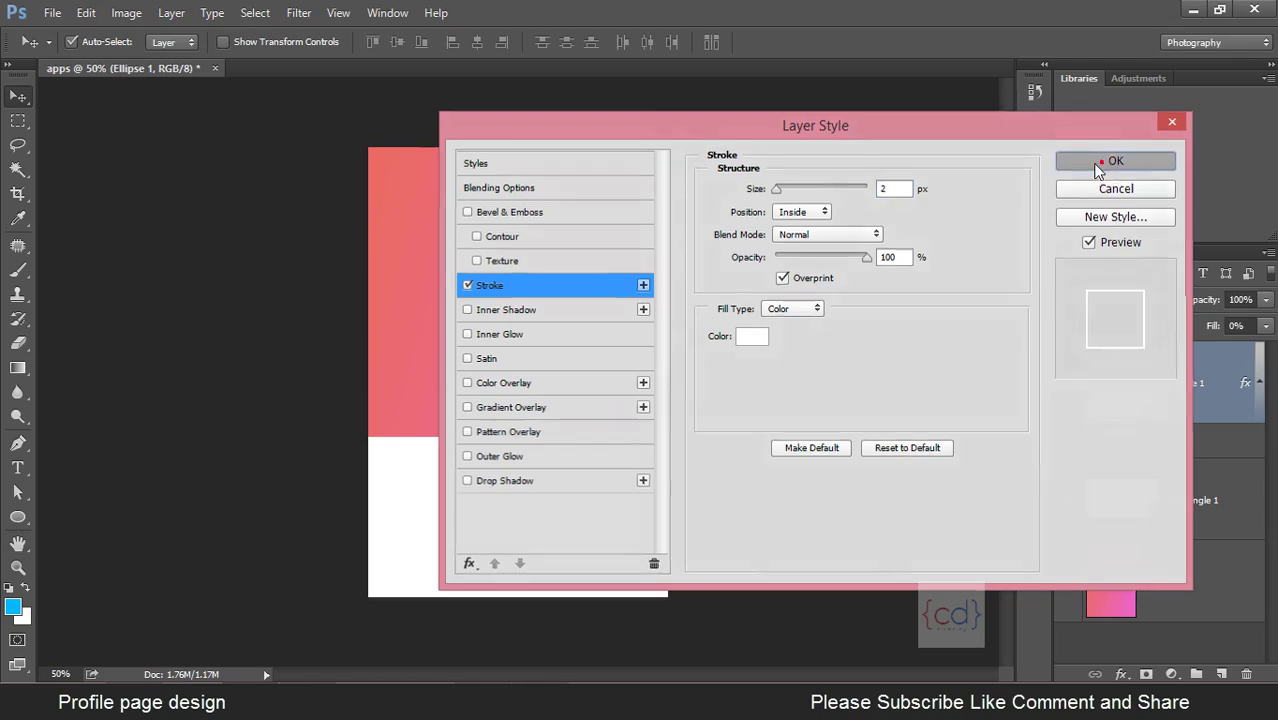
left_click(1099, 163)
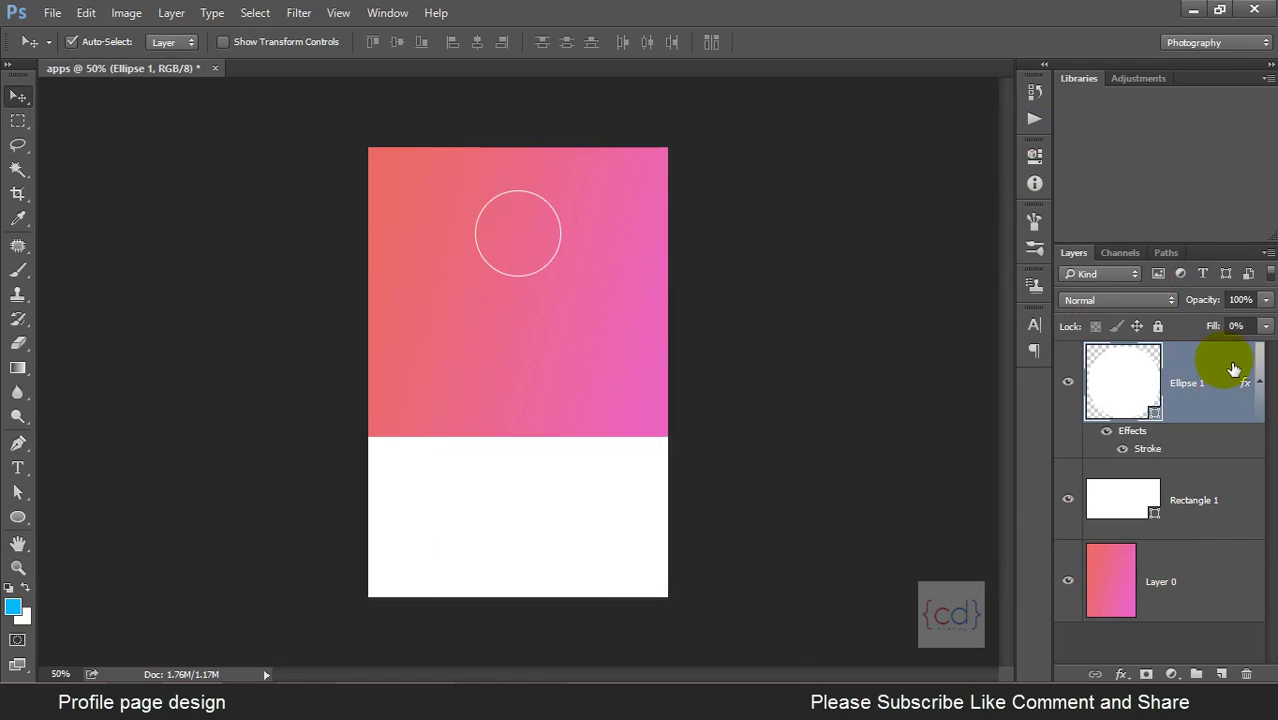
left_click_drag(1221, 370, 1228, 676)
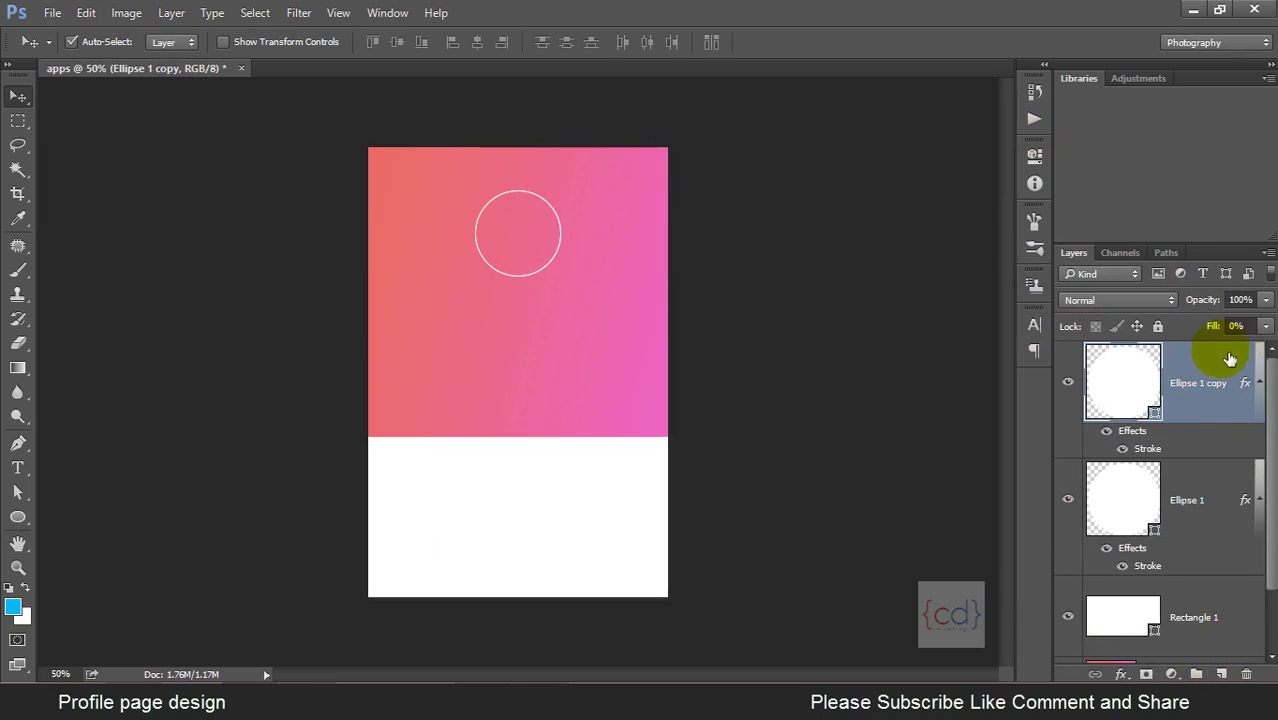
Turn off the copy's stroke and give it a white Color Overlay.
double_click(1222, 366)
left_click_drag(807, 143, 1057, 119)
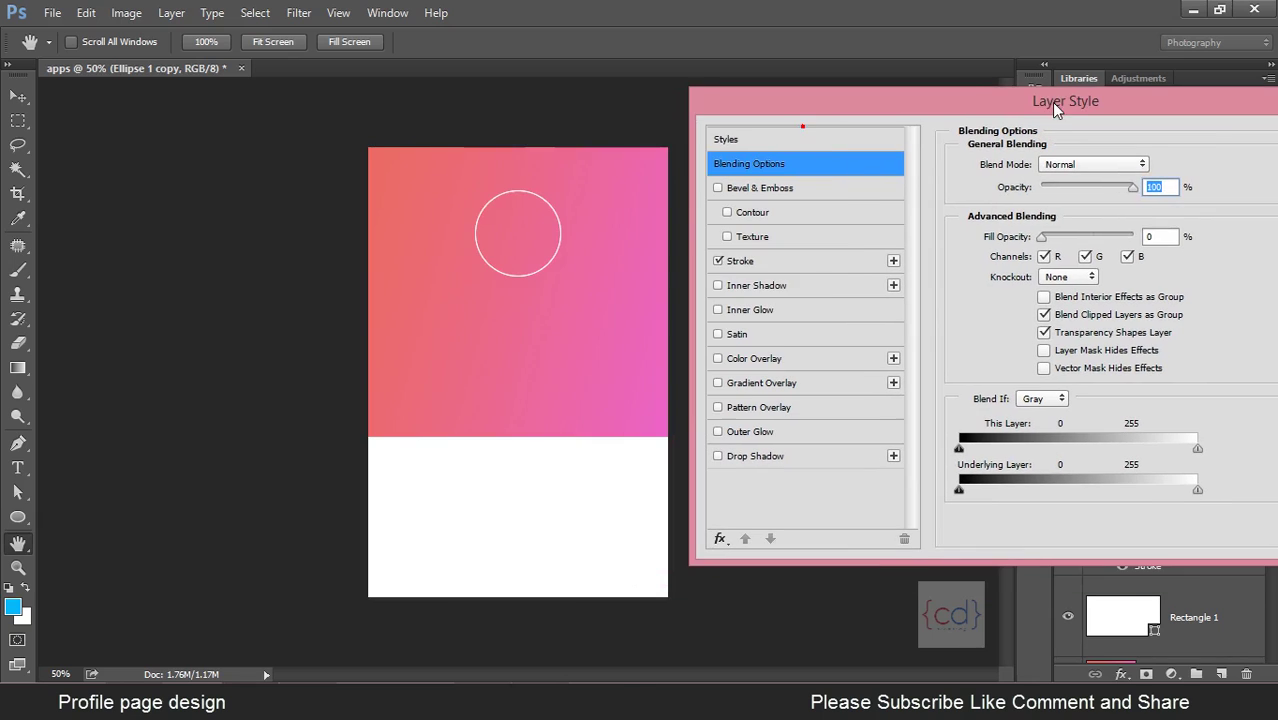
left_click(717, 261)
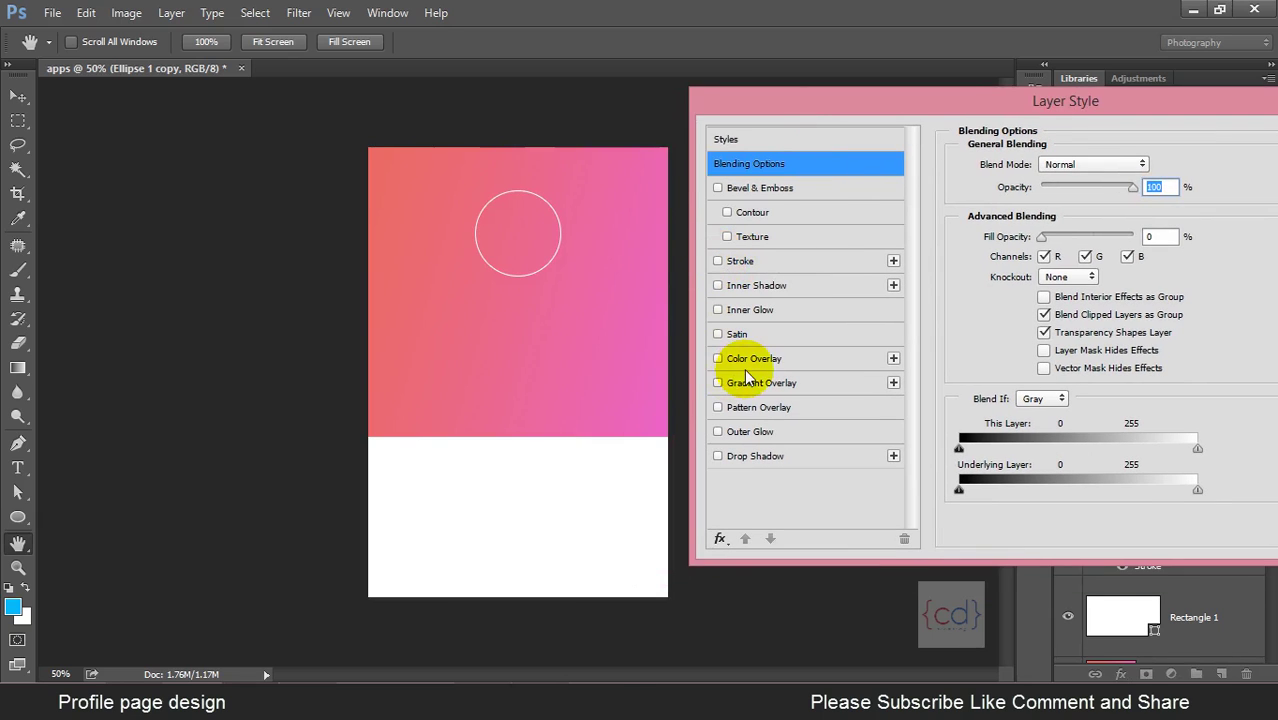
left_click(730, 358)
left_click_drag(1088, 108, 832, 141)
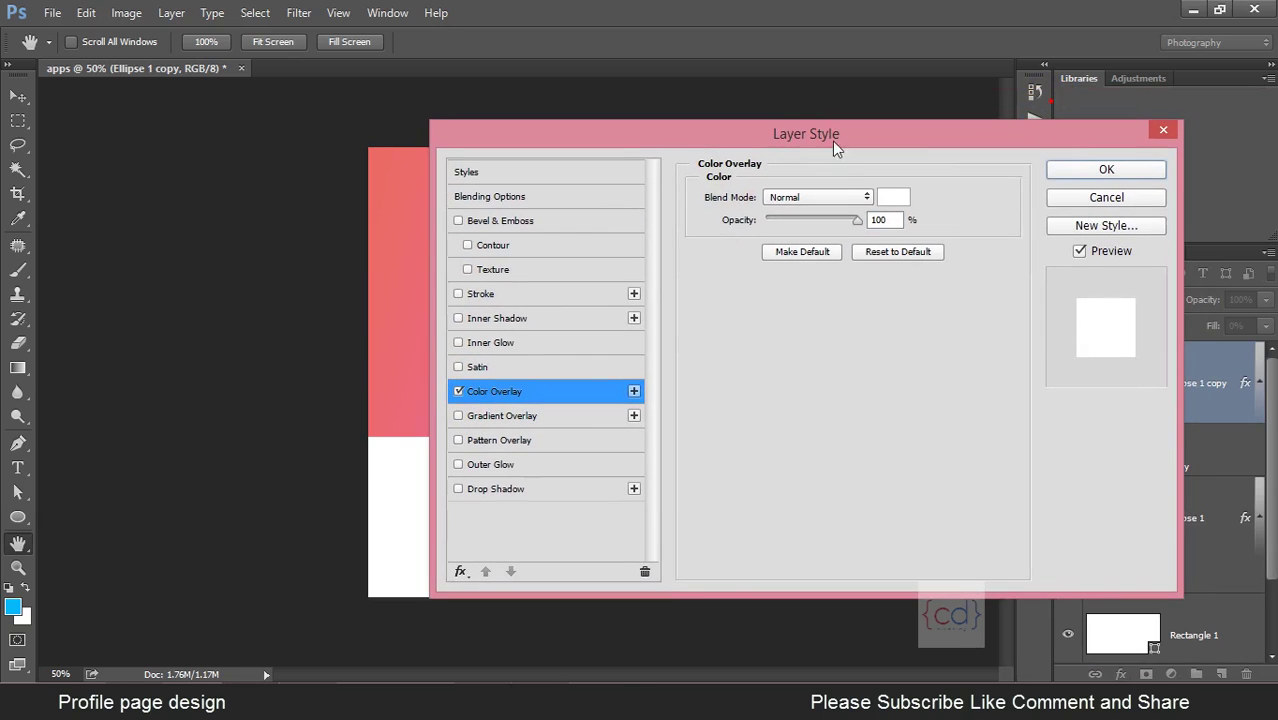
left_click(1085, 172)
Scale the inner white circle to about 89%, roughly 168 px.
key("ctrl+t")
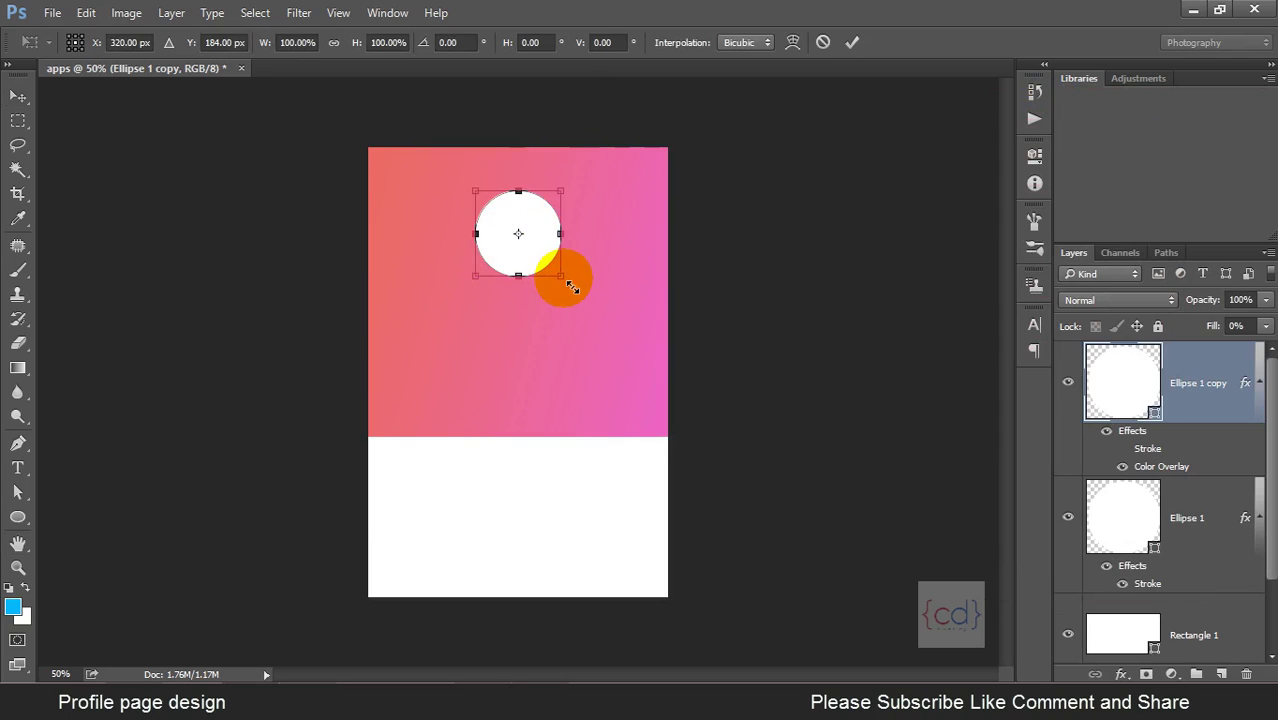
mouse_move(571, 277)
left_mouse_down()
mouse_move(600, 408)
mouse_move(630, 375)
left_mouse_up()
key("Return")
key("ctrl+plus")
key("ctrl+plus")
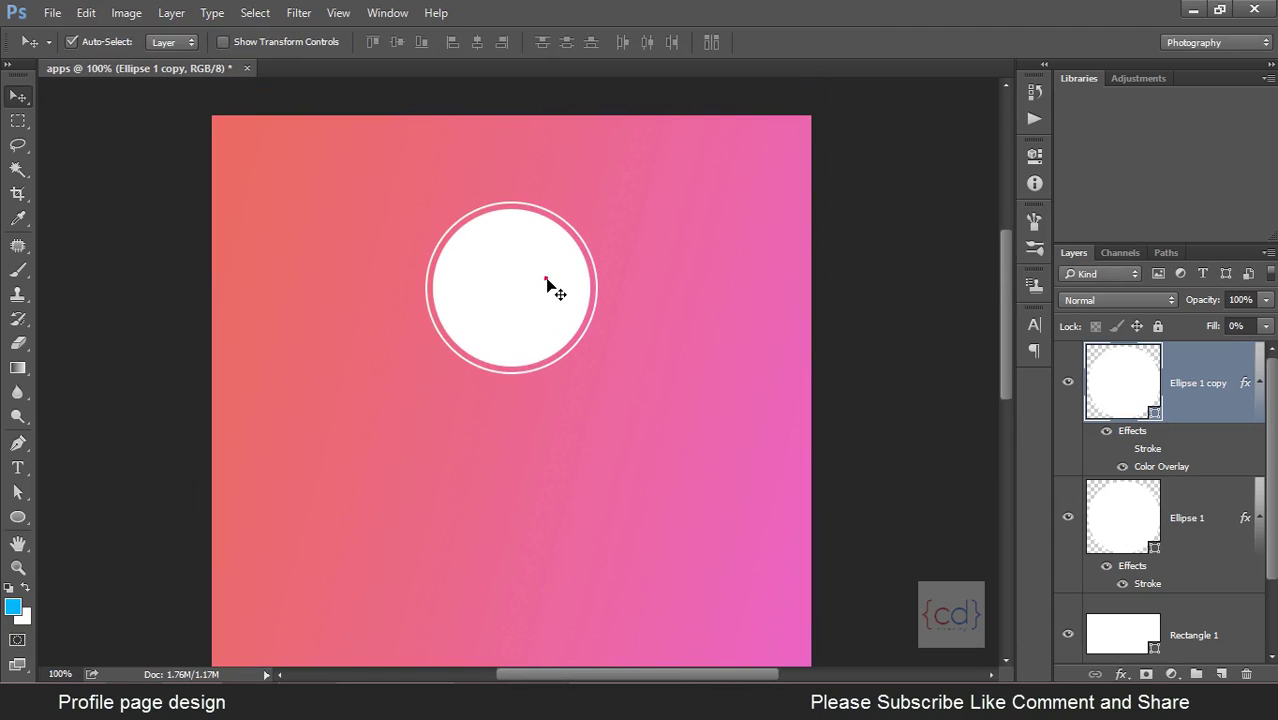
Place user-male-black-shape.psd embedded, scaled to about 40% over the avatar circle.
left_click(50, 13)
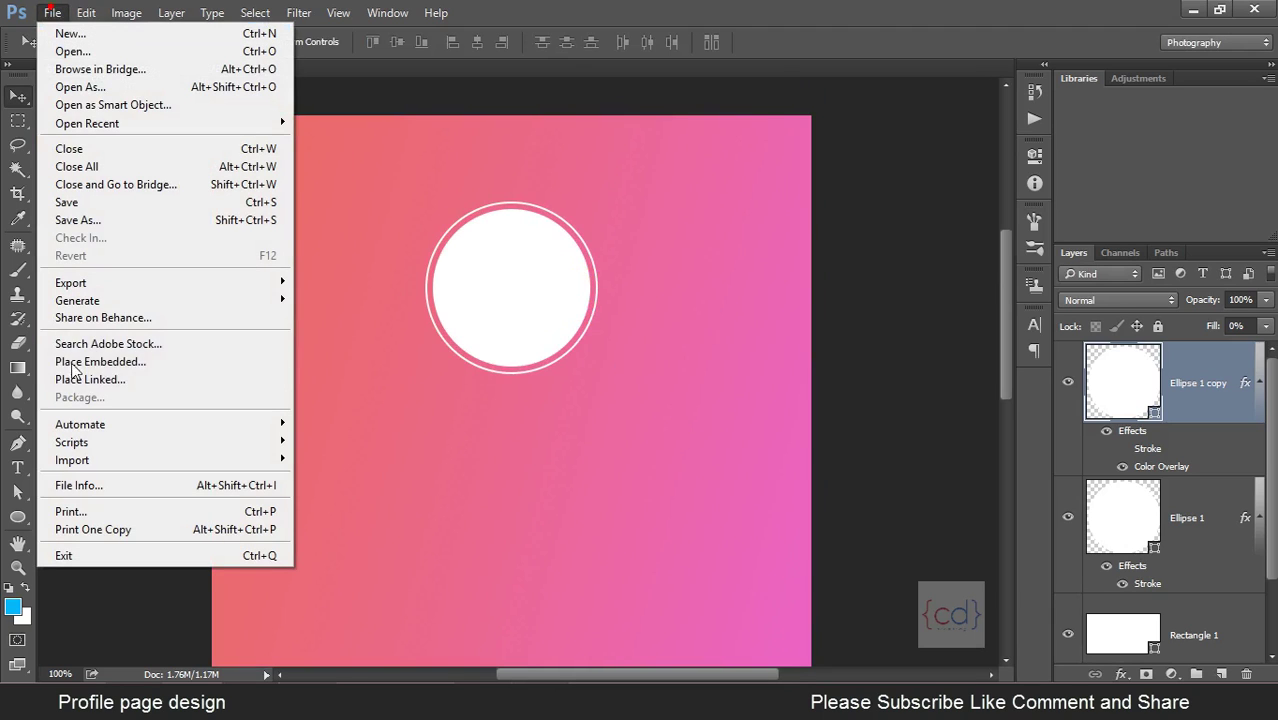
left_click(136, 360)
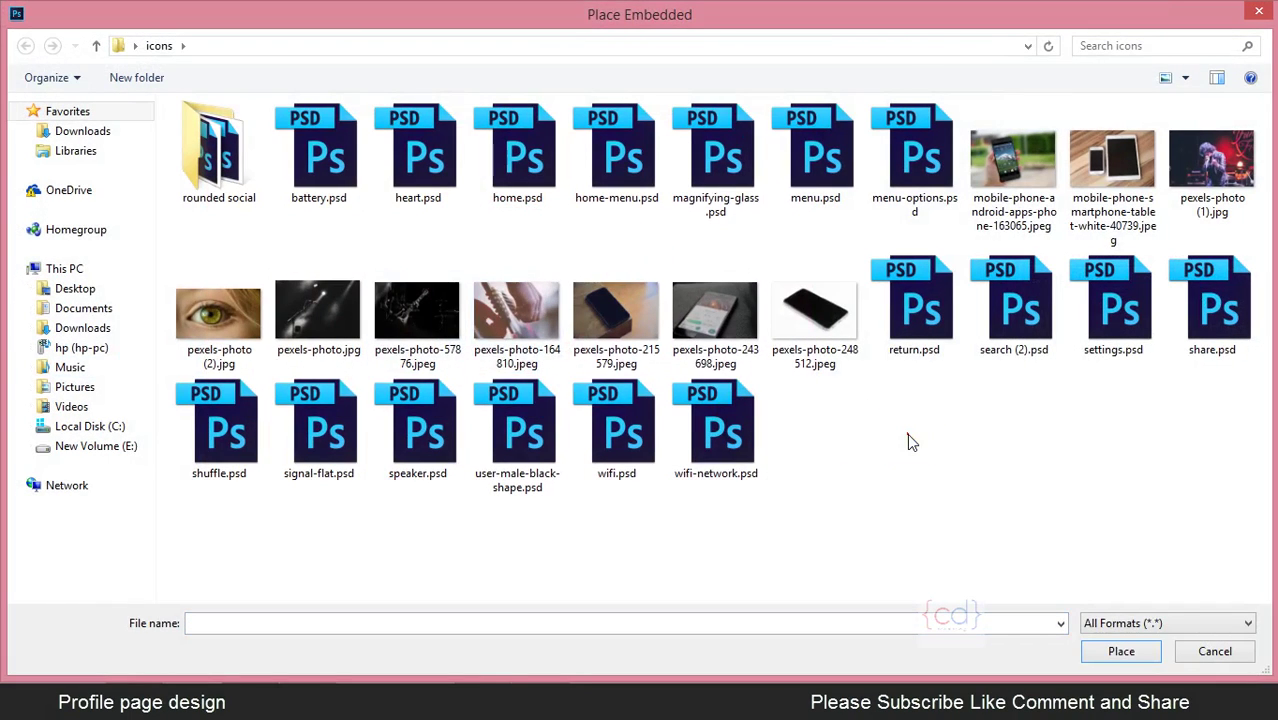
left_click(518, 440)
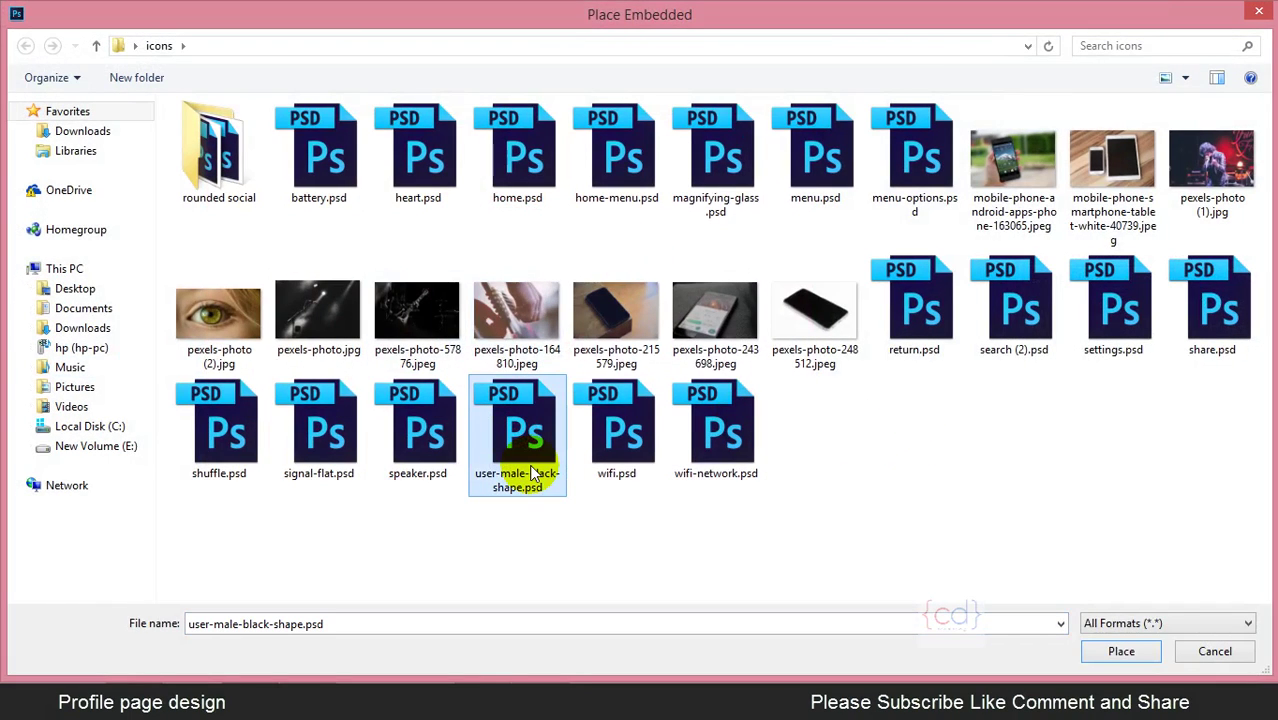
left_click(1121, 653)
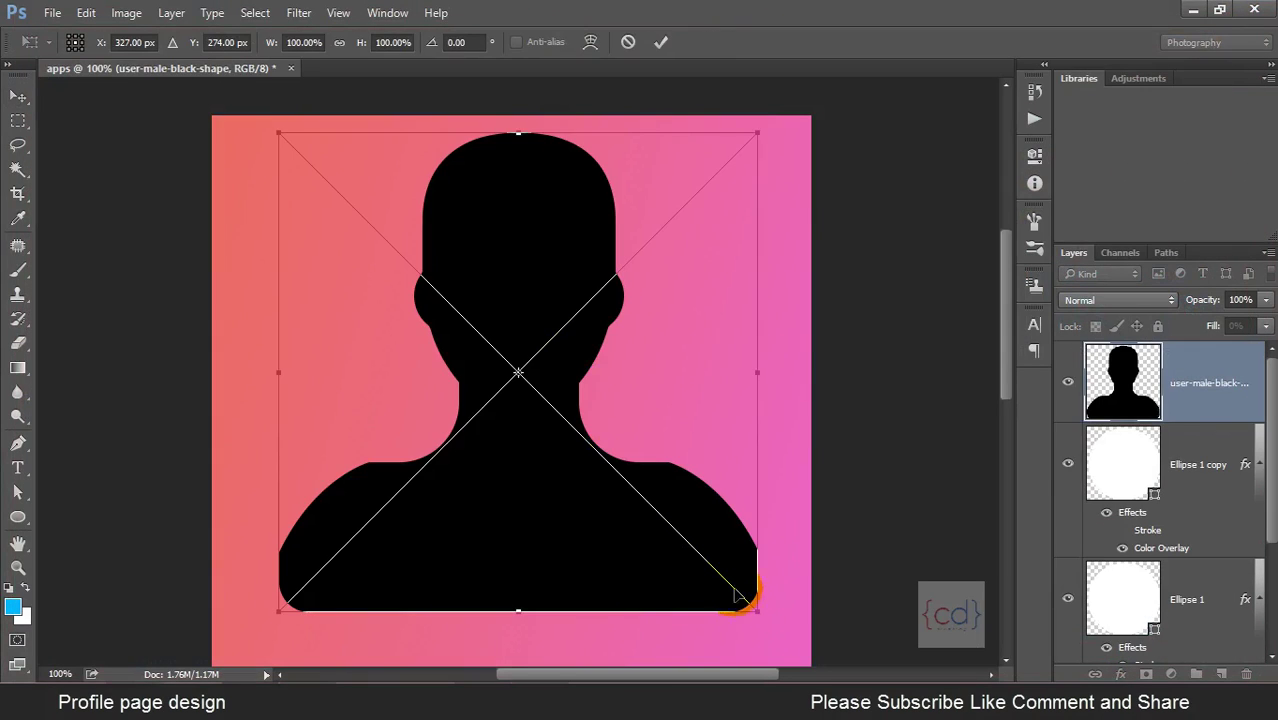
mouse_move(736, 594)
left_mouse_down()
mouse_move(632, 468)
mouse_move(594, 452)
mouse_move(560, 336)
left_mouse_up()
key("Return")
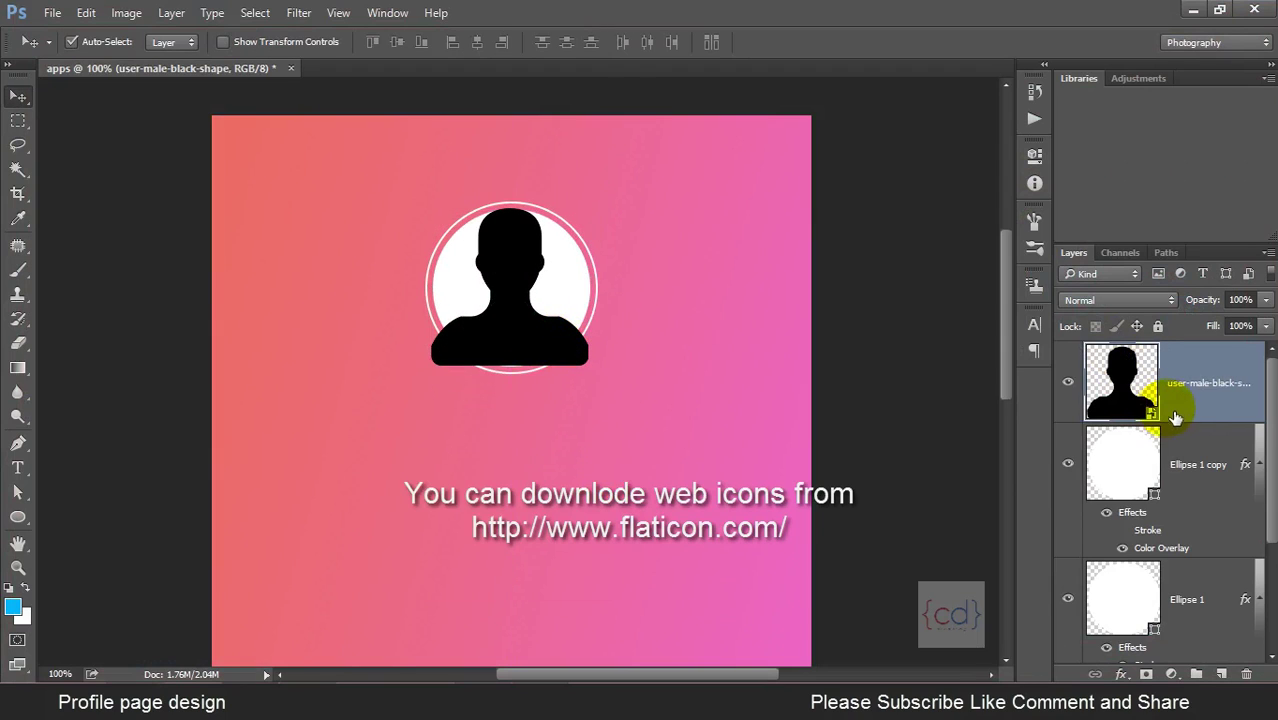
Clip the silhouette to the inner circle and clear that circle's layer effects.
left_click(1200, 422, "alt")
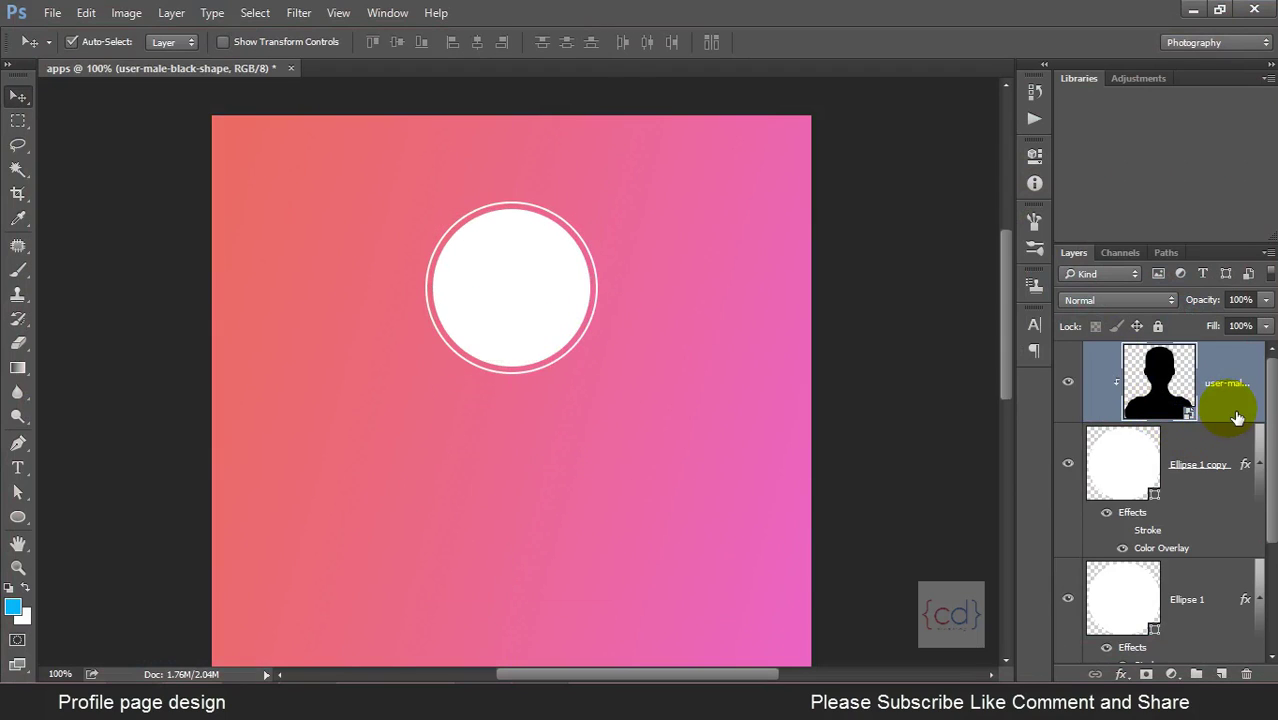
left_click(1237, 412, "alt")
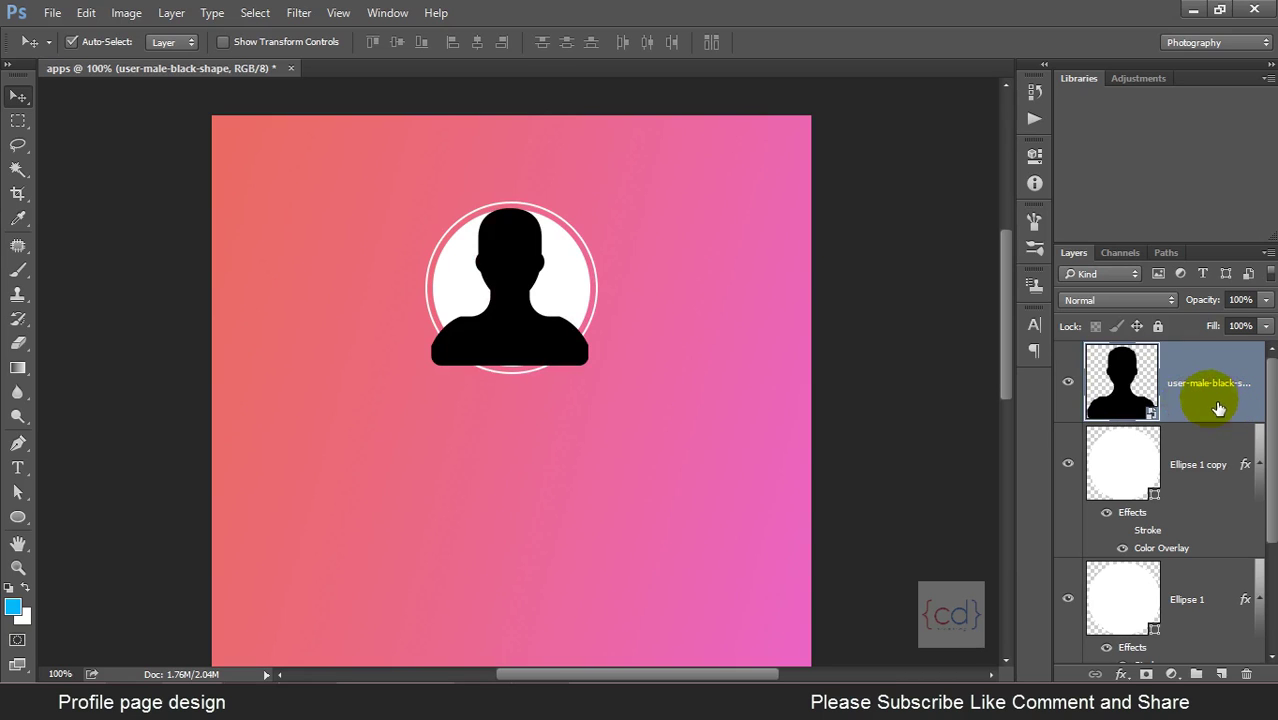
right_click(1193, 395)
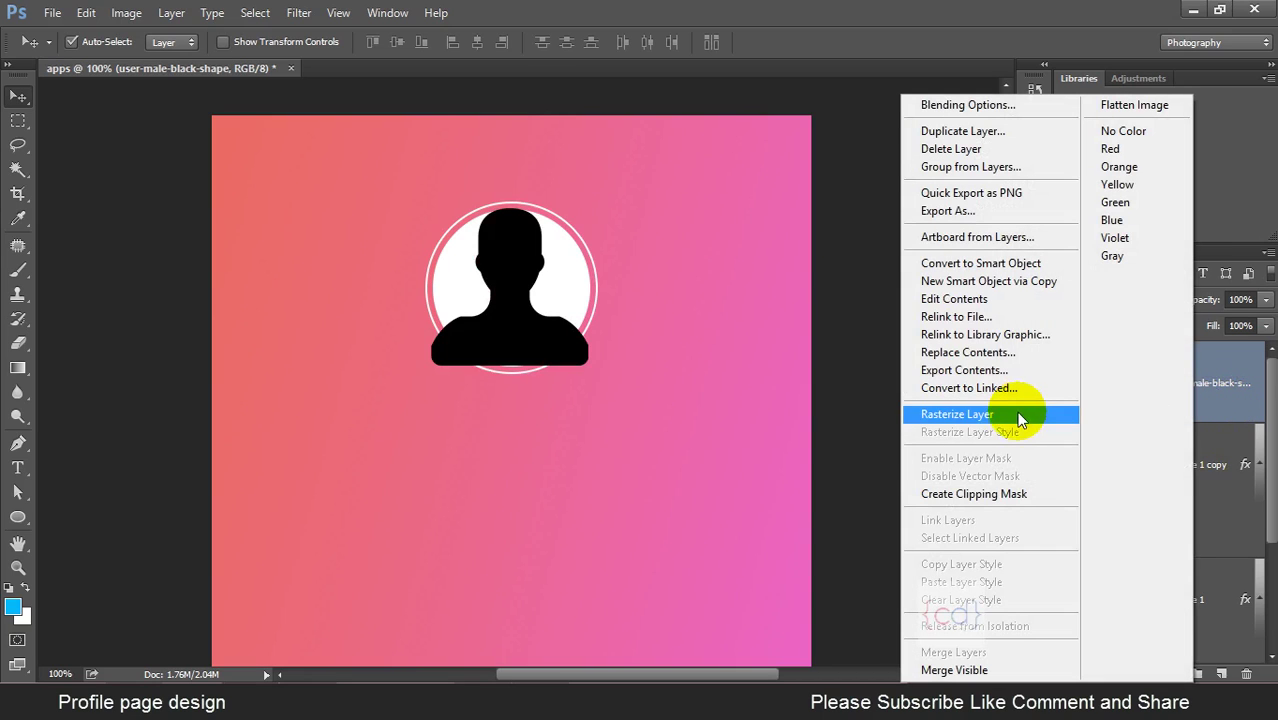
left_click(990, 500)
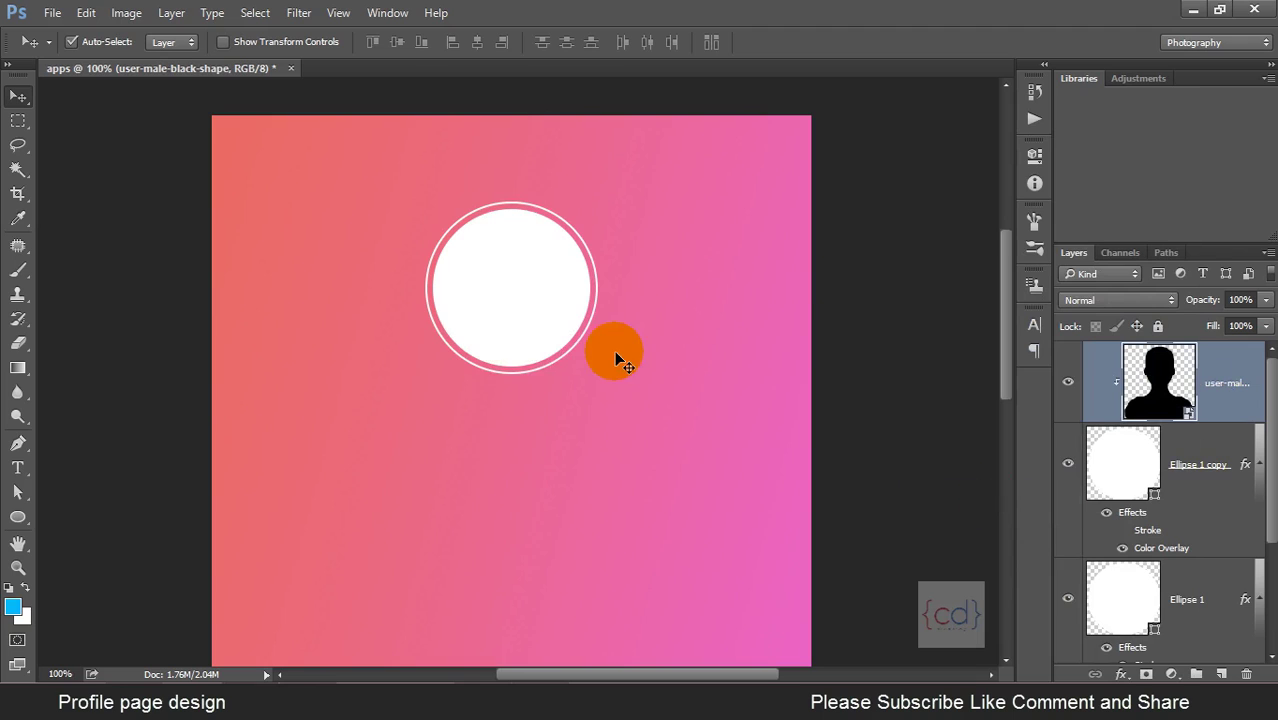
left_click(1214, 446)
right_click(1208, 436)
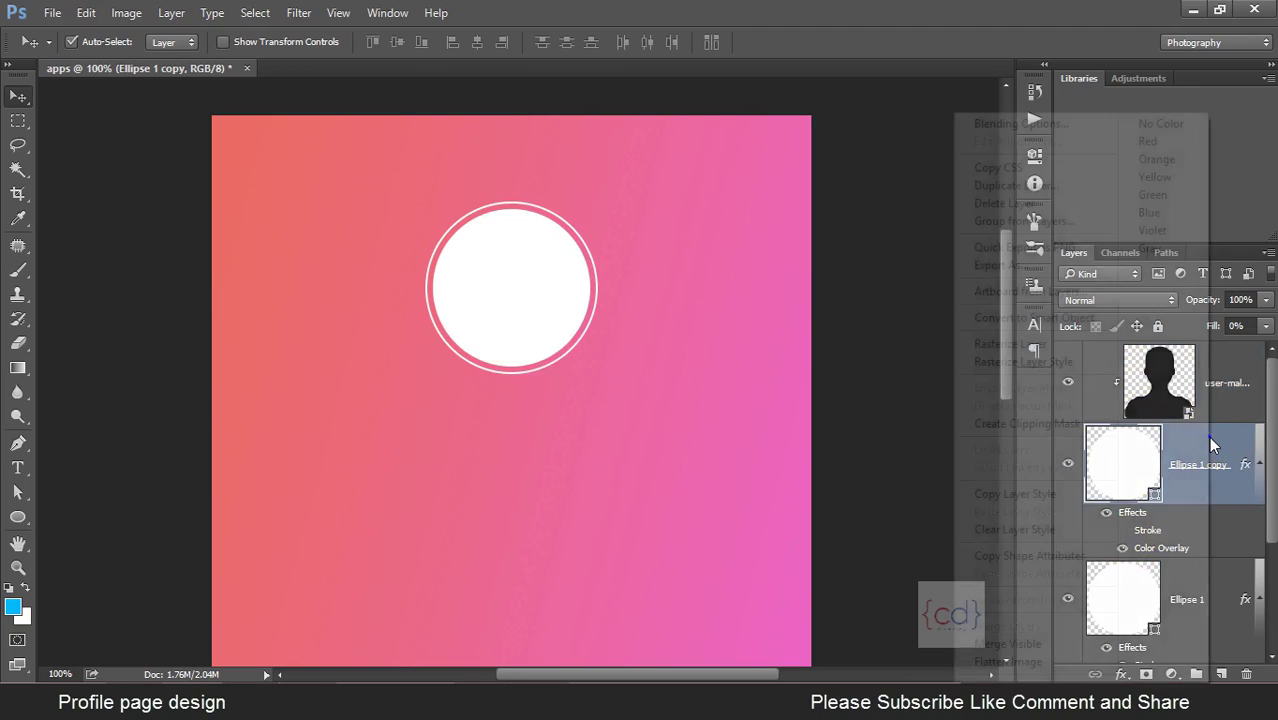
left_click(1036, 530)
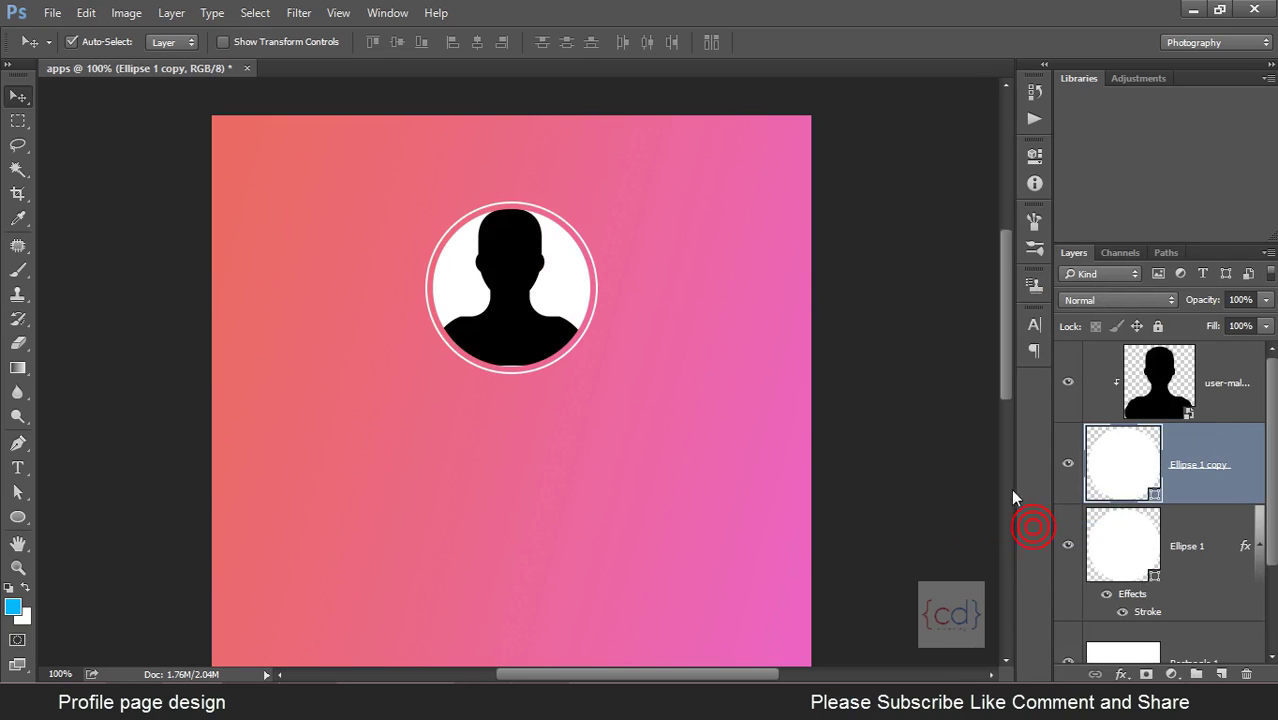
Nudge the silhouette down and right within the white circle.
left_click(560, 345)
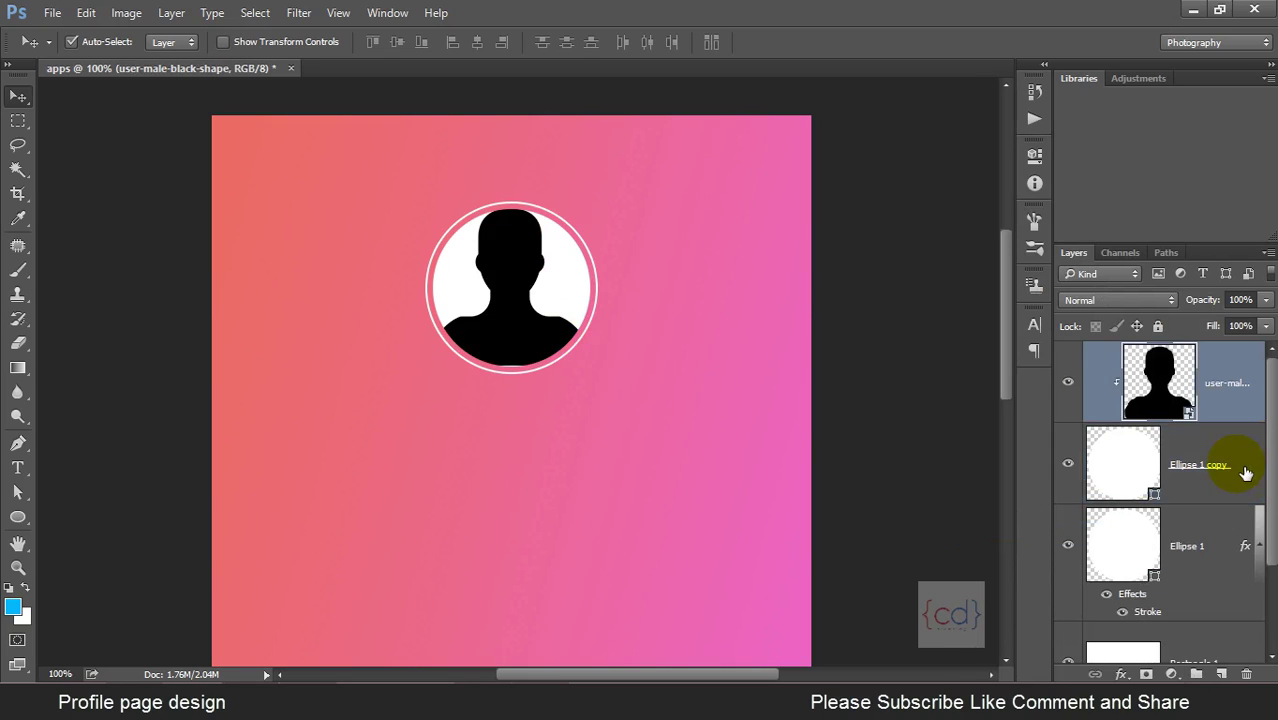
left_click(514, 366)
left_click(506, 328)
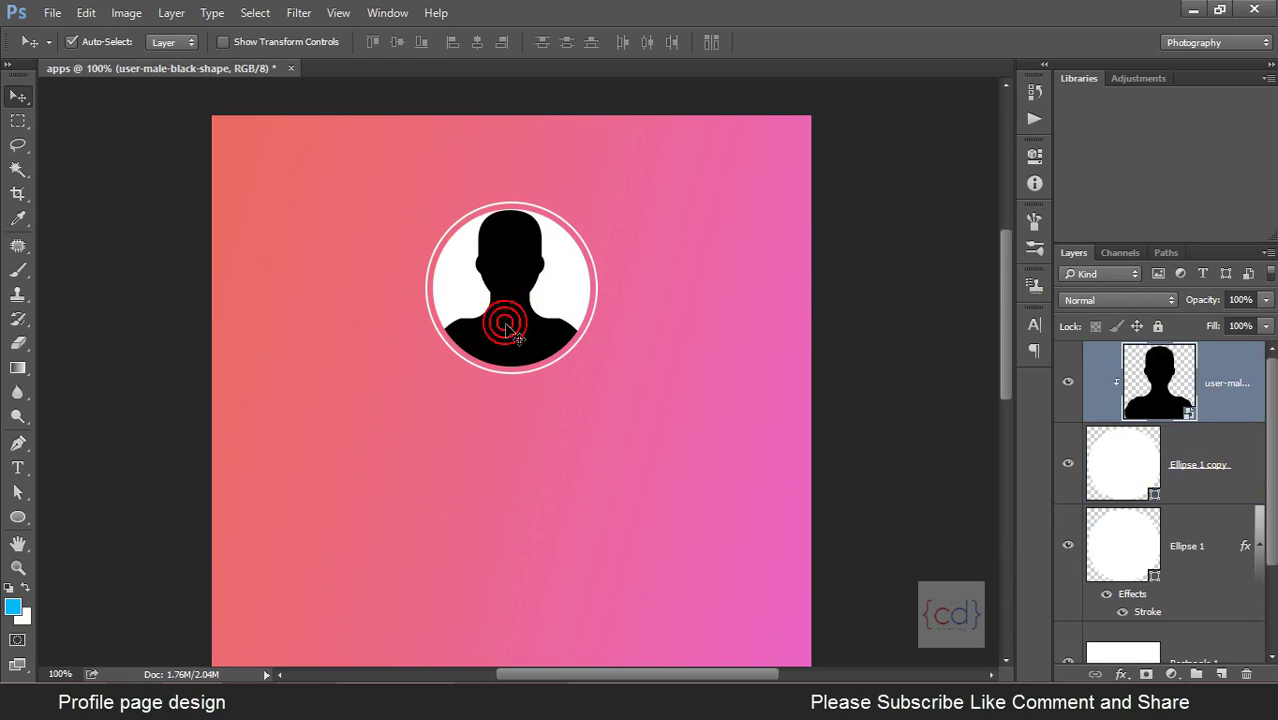
left_click_drag(506, 330, 506, 334)
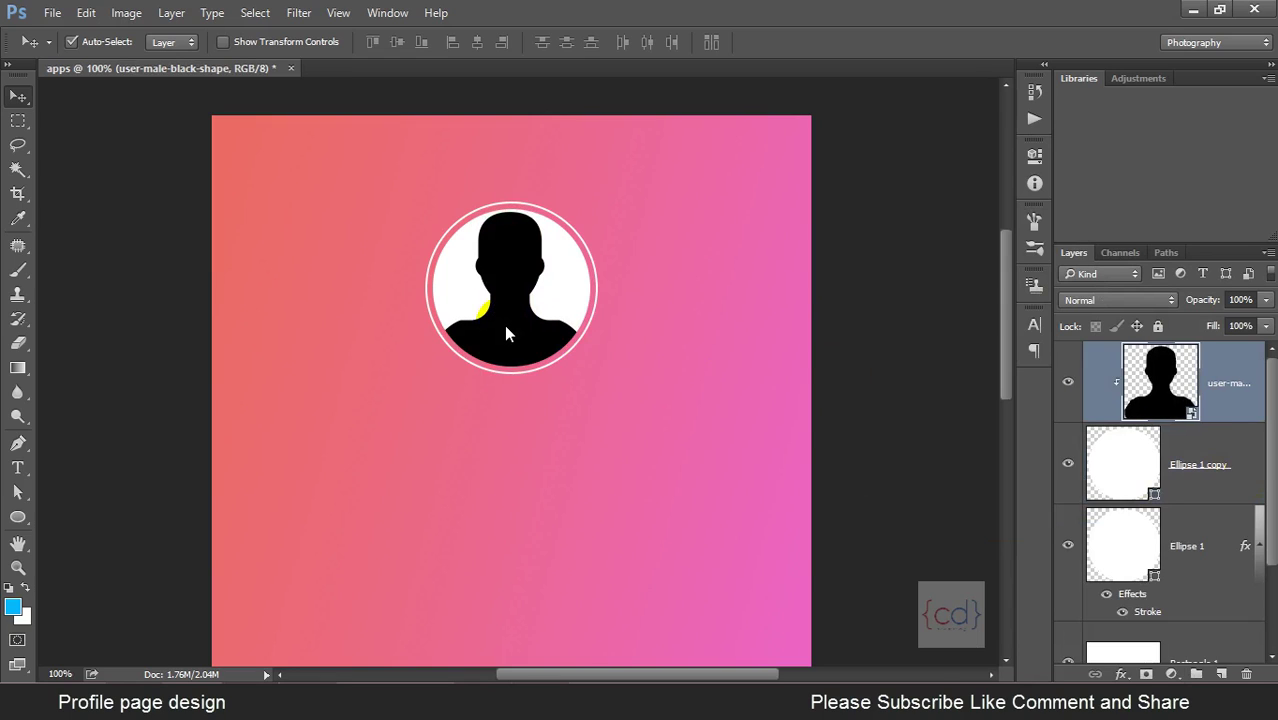
key("Right")
key("Right")
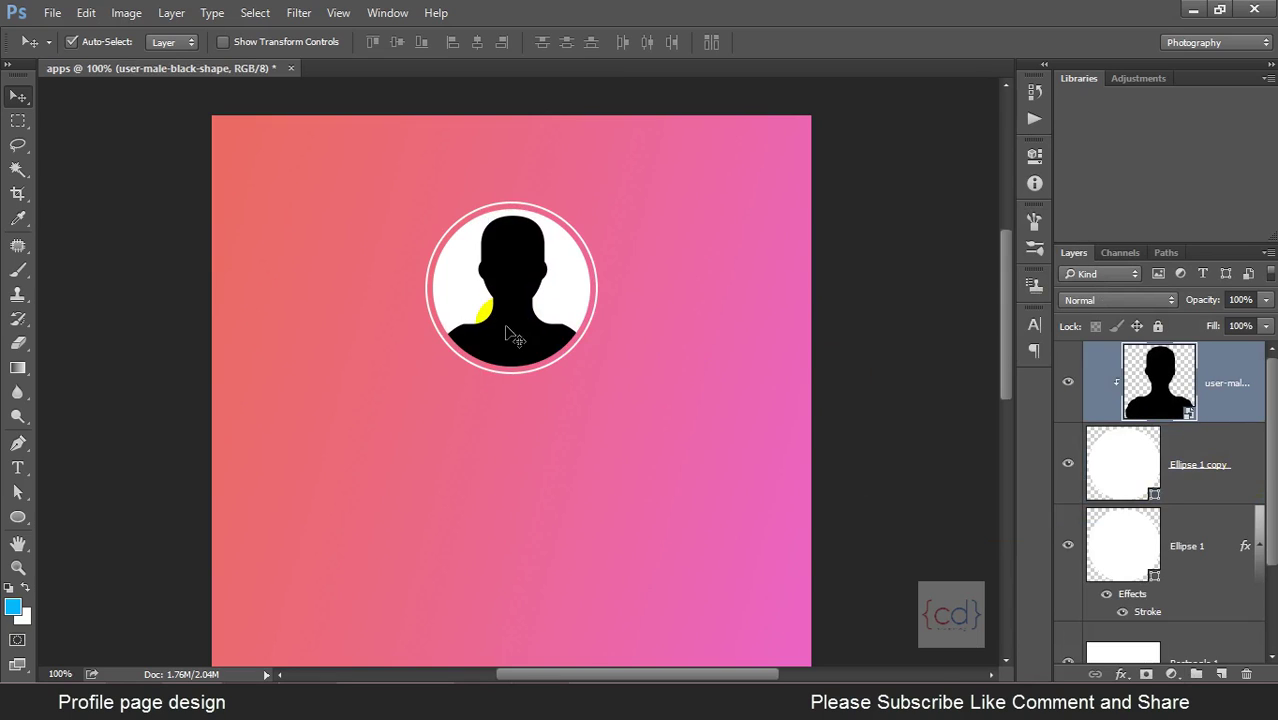
key("Down")
Scale the silhouette to 29.88%, nudge it up inside the circle, and open its Layer Style.
key("ctrl+t")
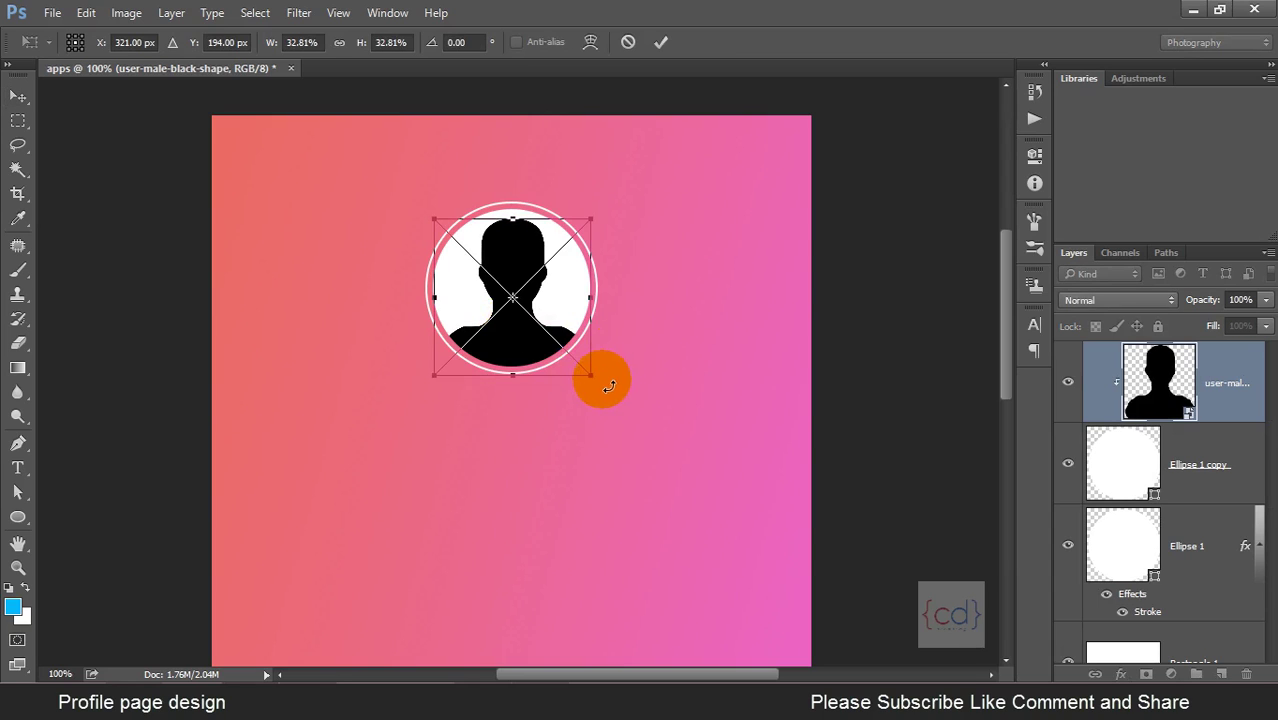
left_click_drag(602, 388, 593, 380)
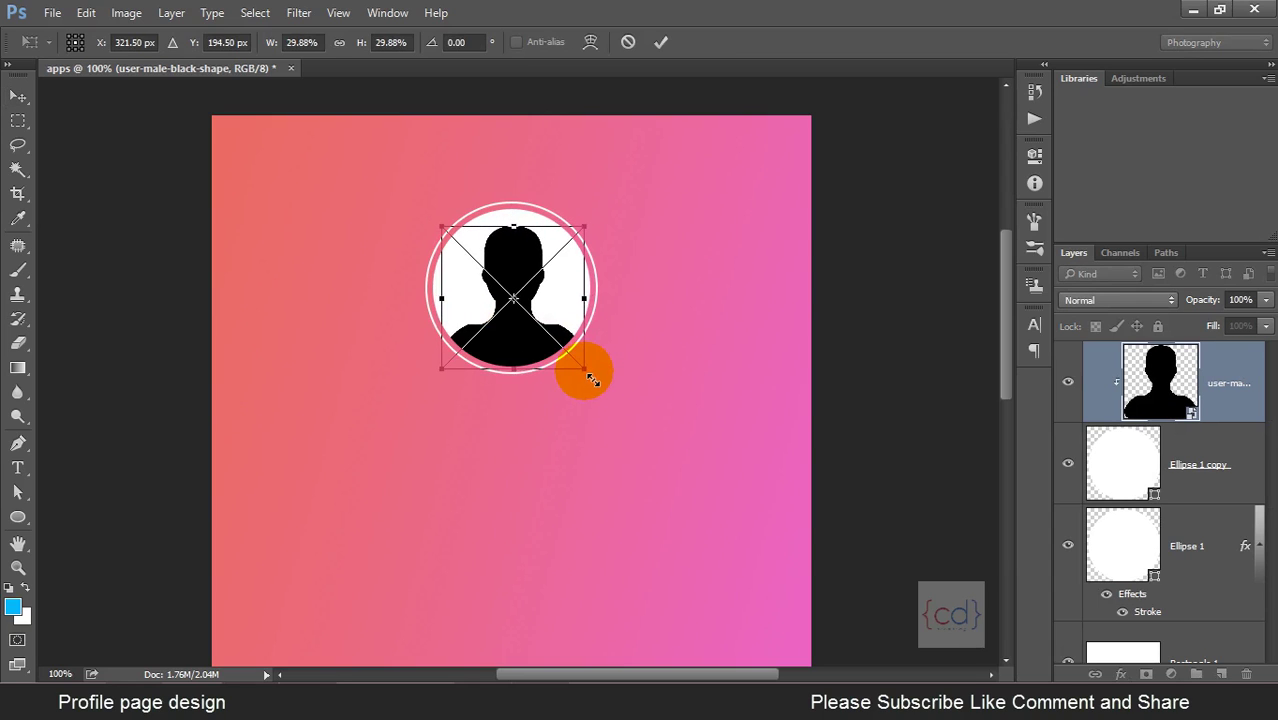
key("Up")
key("Up")
key("Up")
key("Up")
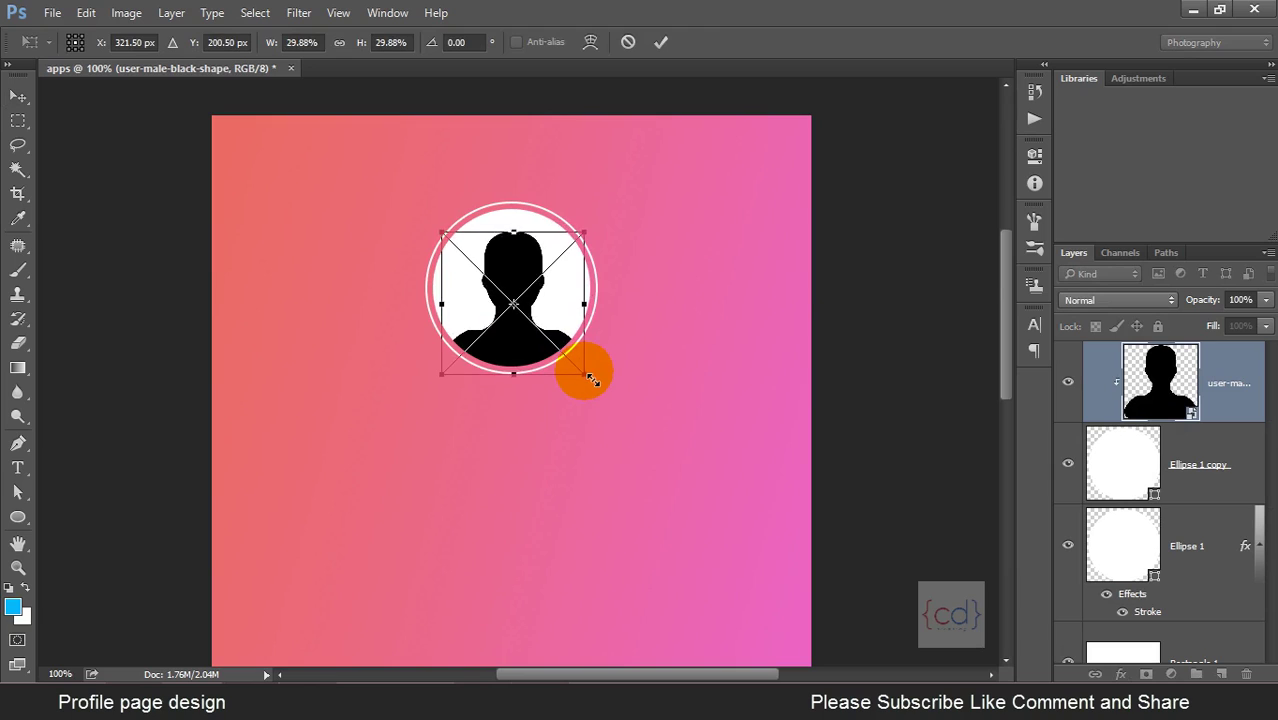
key("Up")
key("Up")
key("Up")
key("Return")
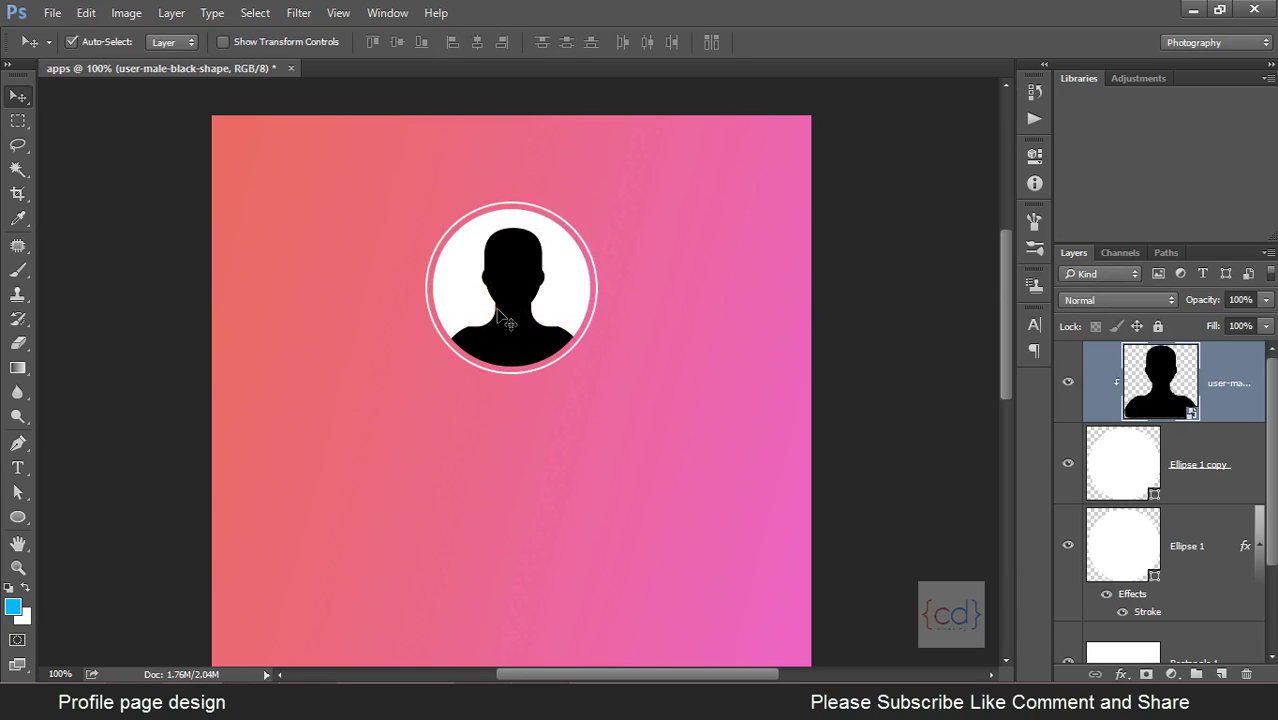
left_click_drag(507, 321, 505, 320)
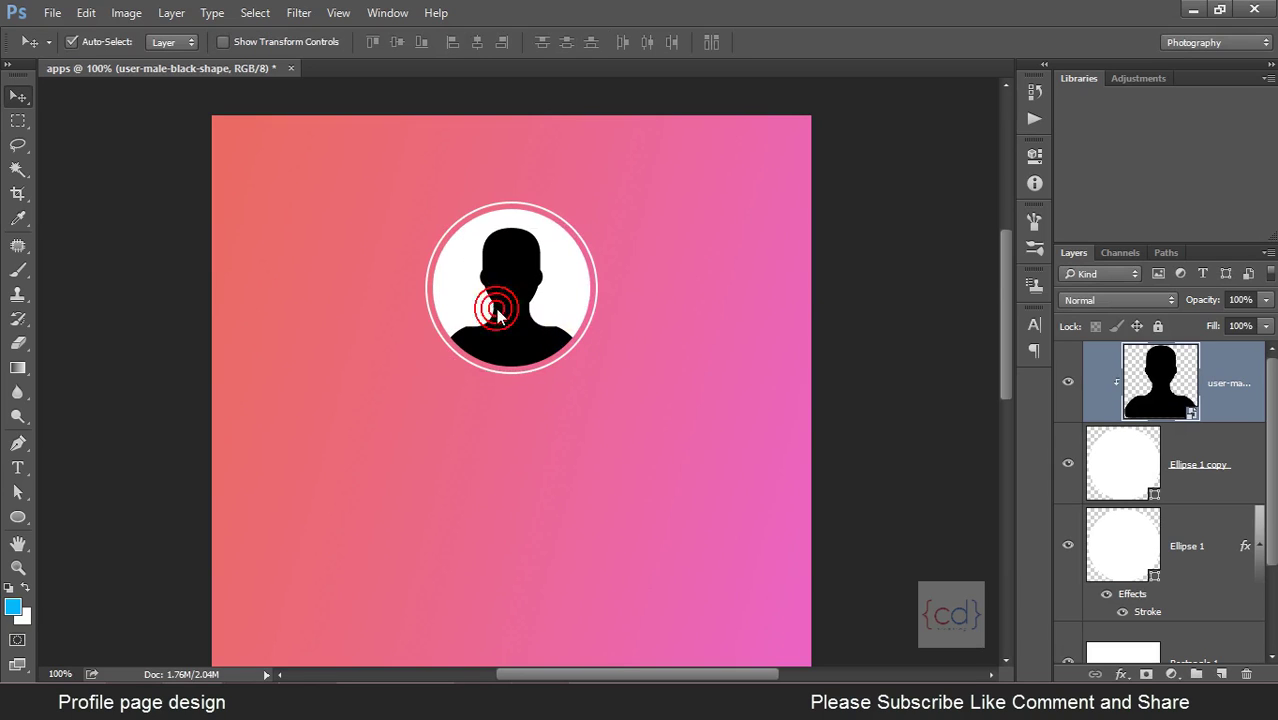
double_click(1239, 361)
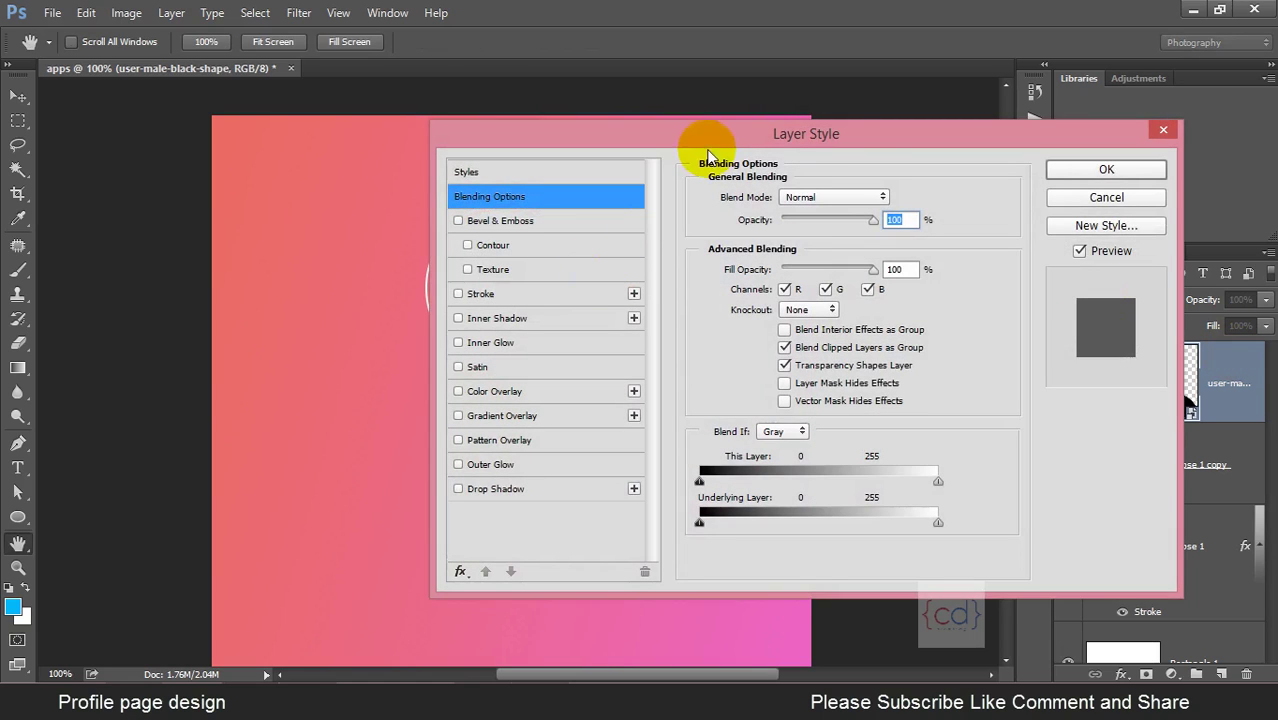
Give the avatar silhouette a light grey #c3c3c3 Color Overlay.
left_click_drag(759, 140, 892, 132)
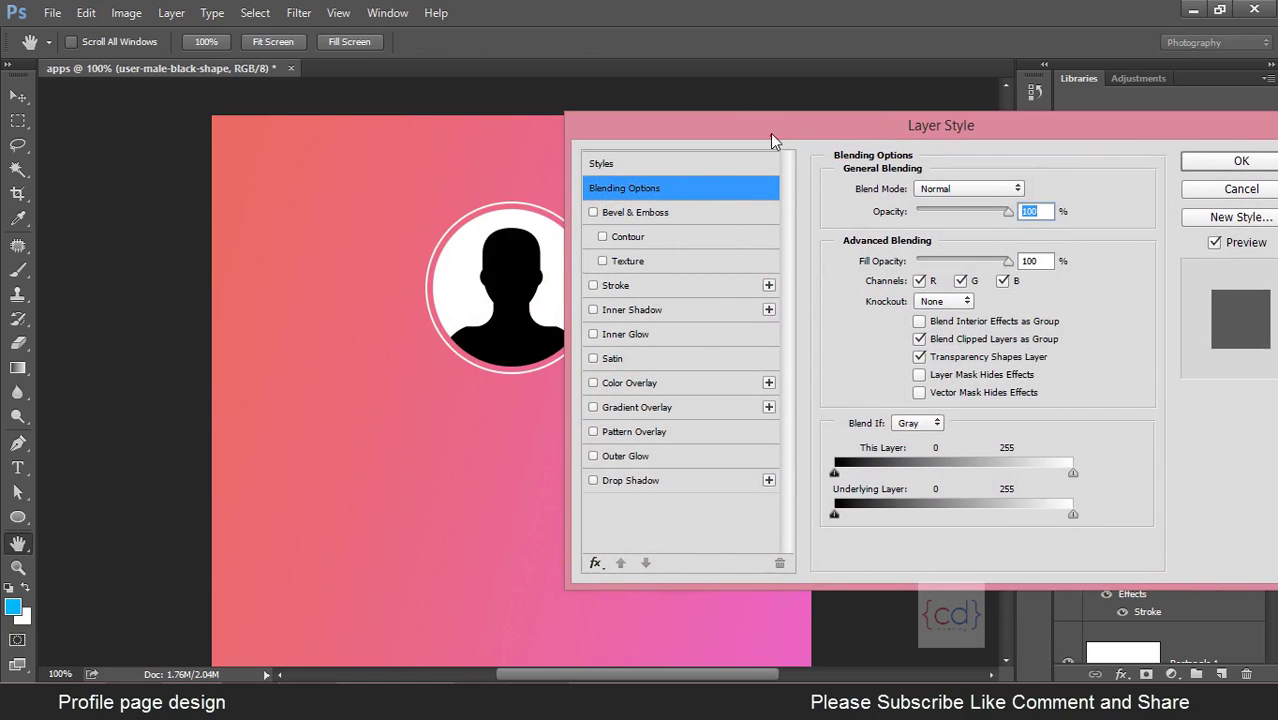
left_click_drag(770, 133, 756, 103)
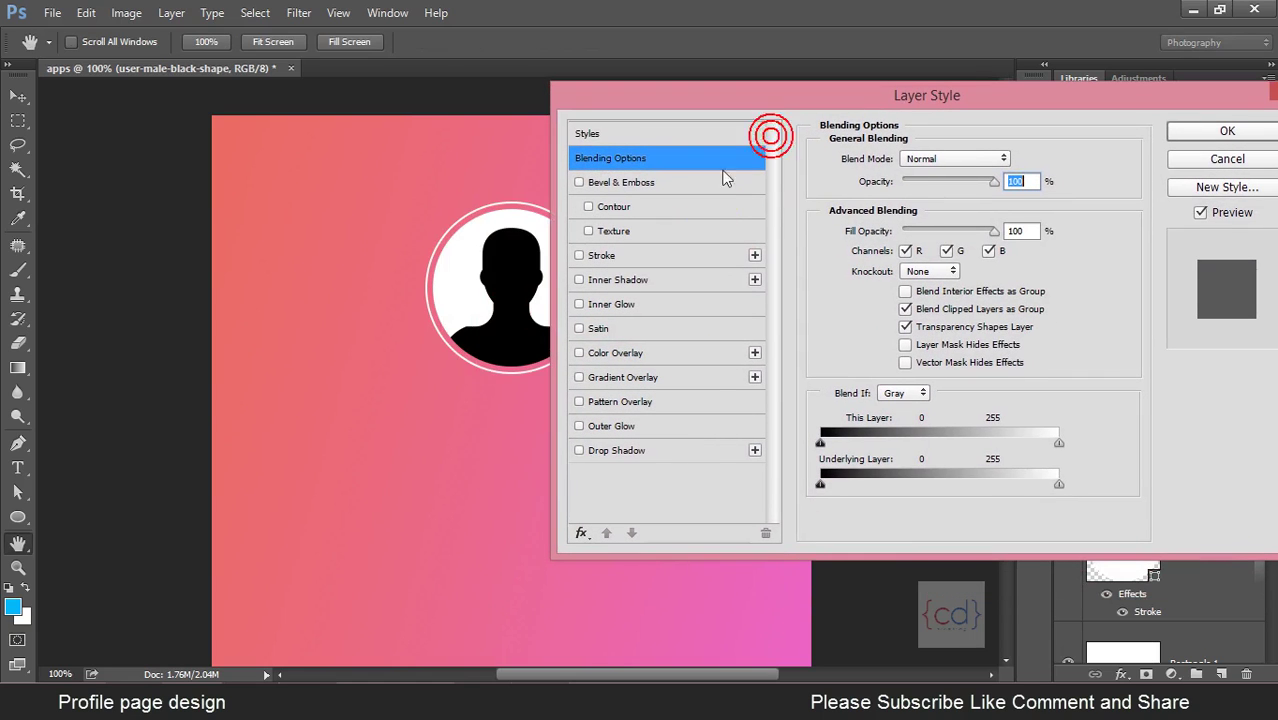
left_click(629, 352)
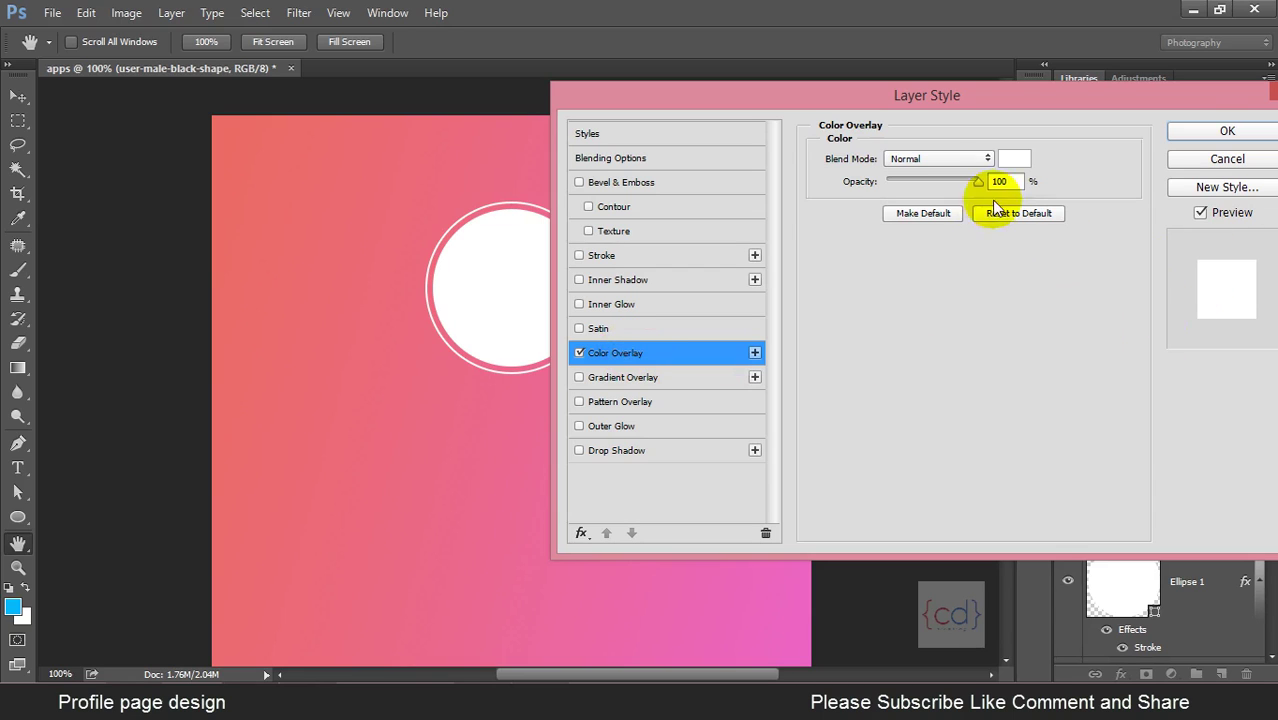
left_click(1014, 160)
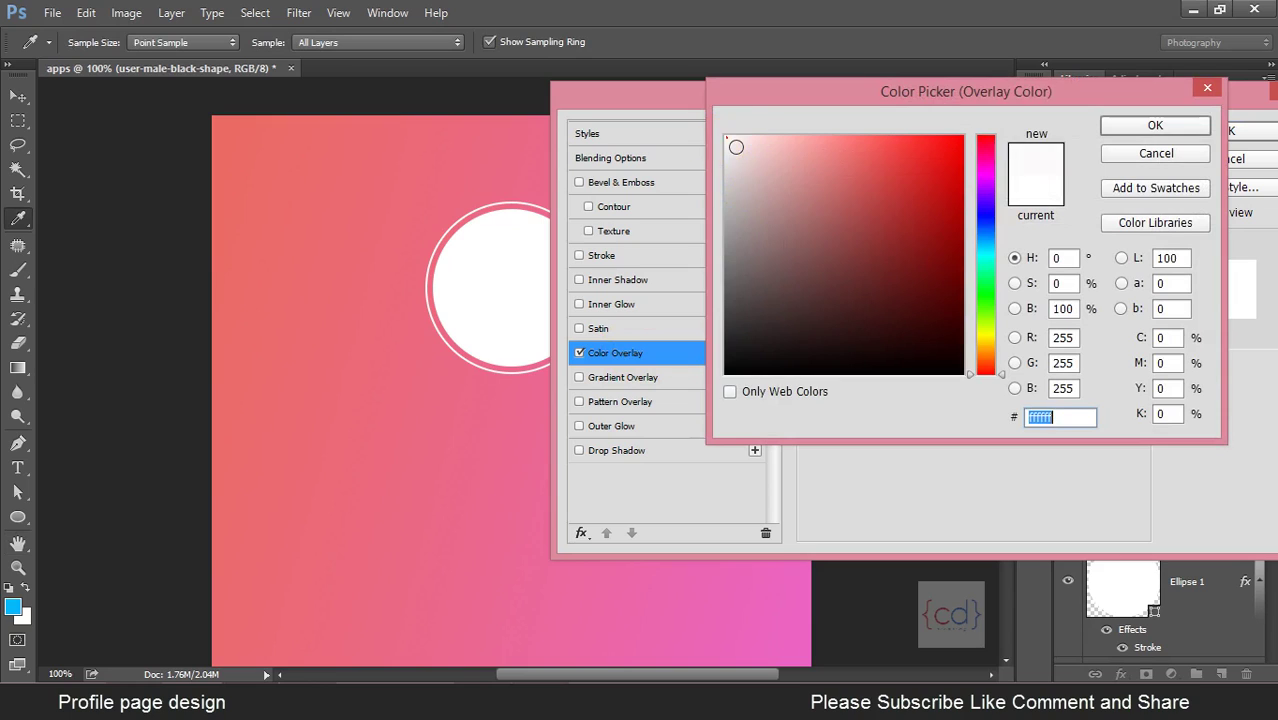
left_click_drag(726, 138, 727, 203)
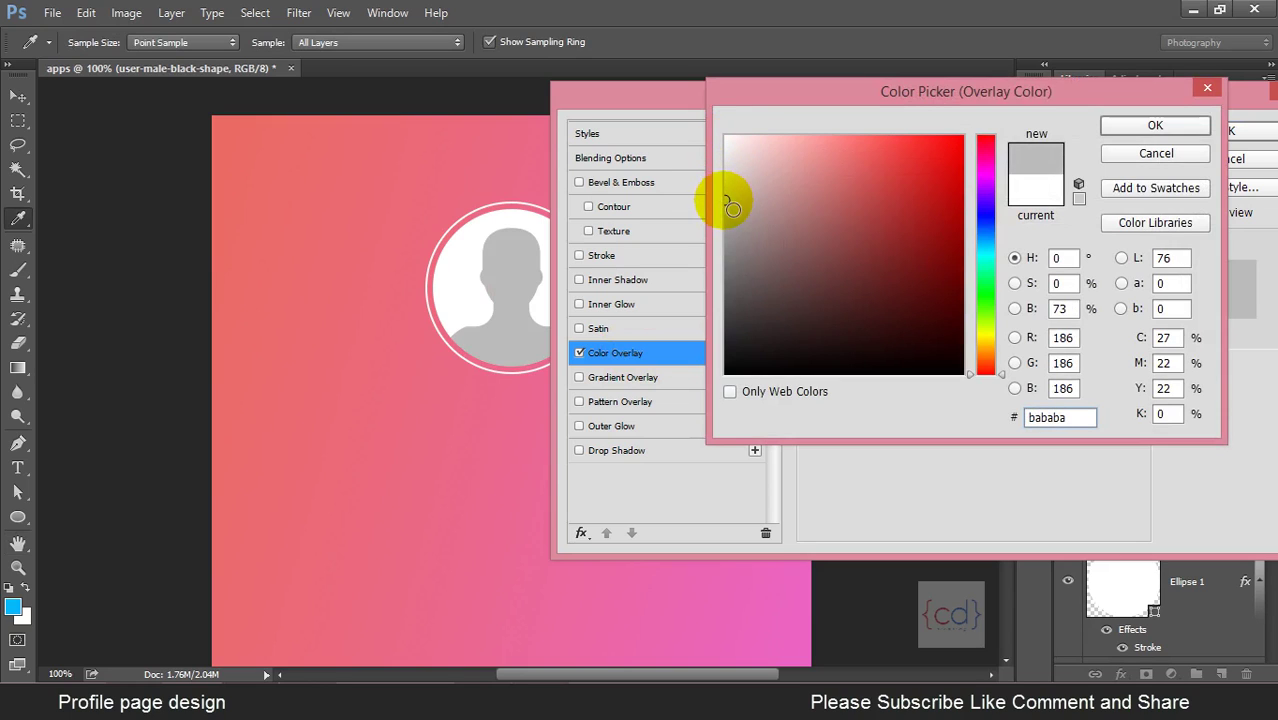
left_click(727, 195)
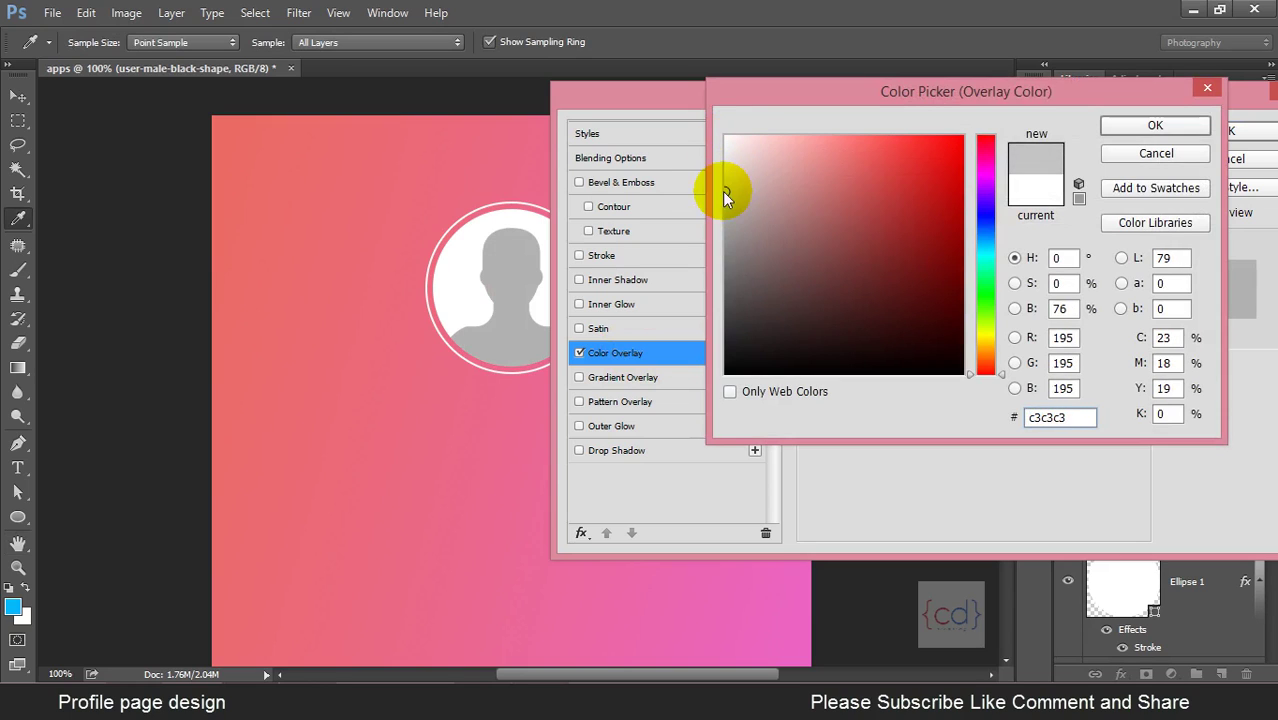
left_click(1150, 126)
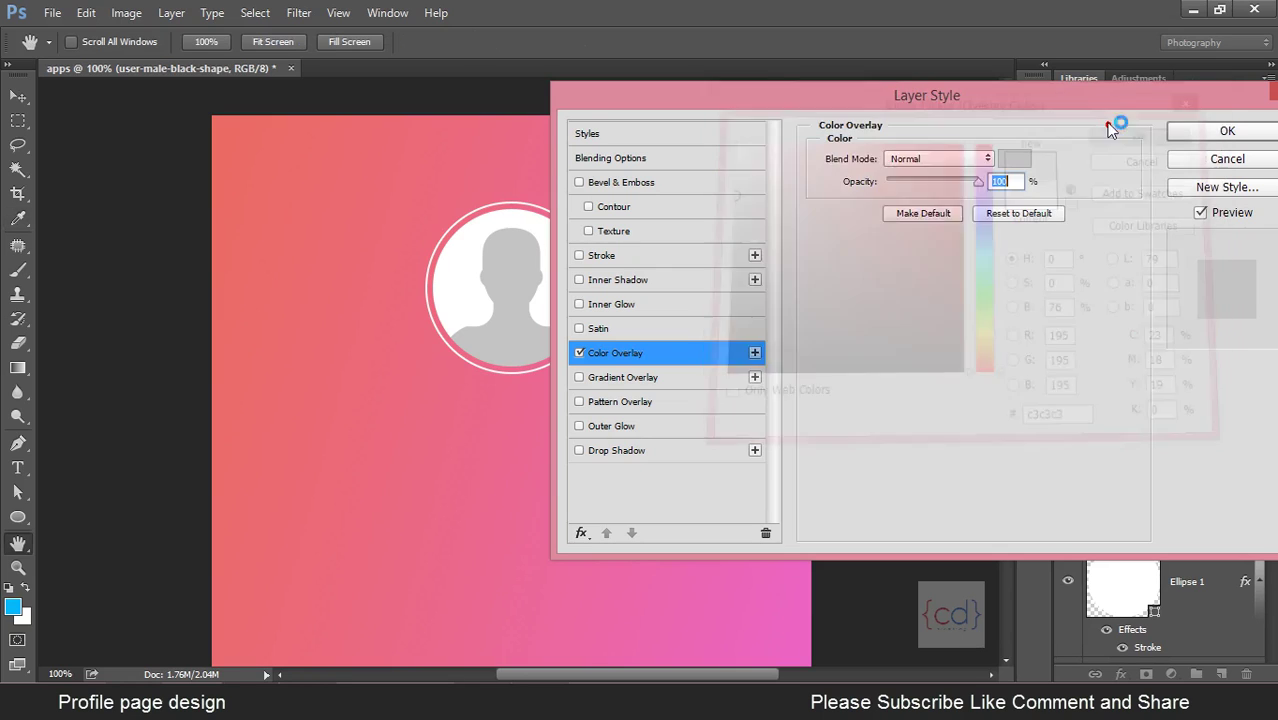
left_click(1228, 130)
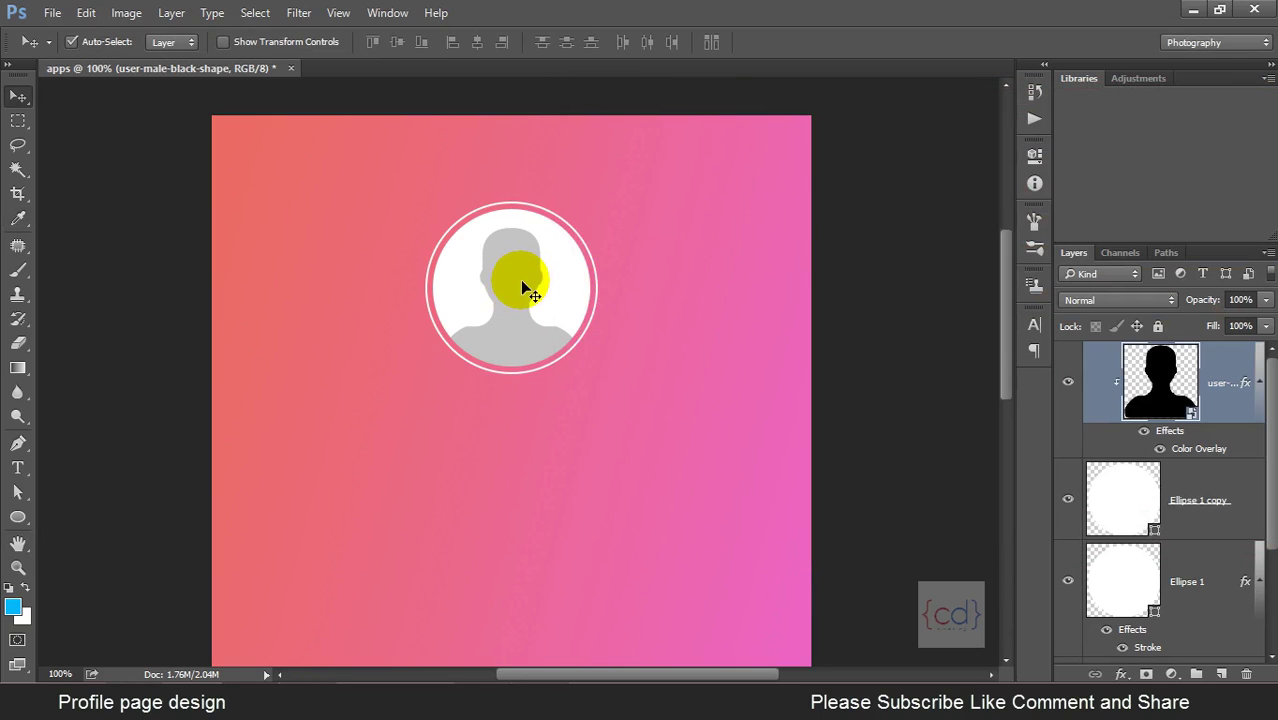
Pan the canvas to show the avatar and the page area below it.
scroll(520, 279, "down", 3)
left_click_drag(564, 265, 577, 352)
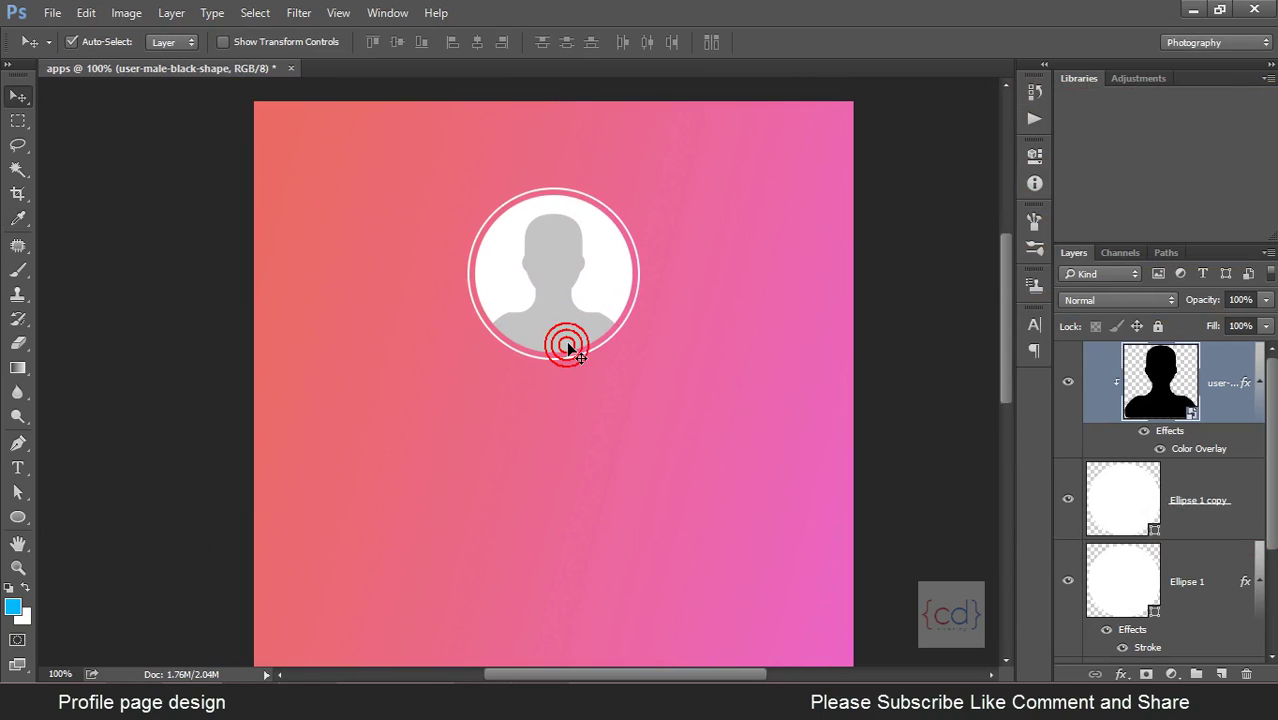
left_click_drag(560, 315, 565, 305)
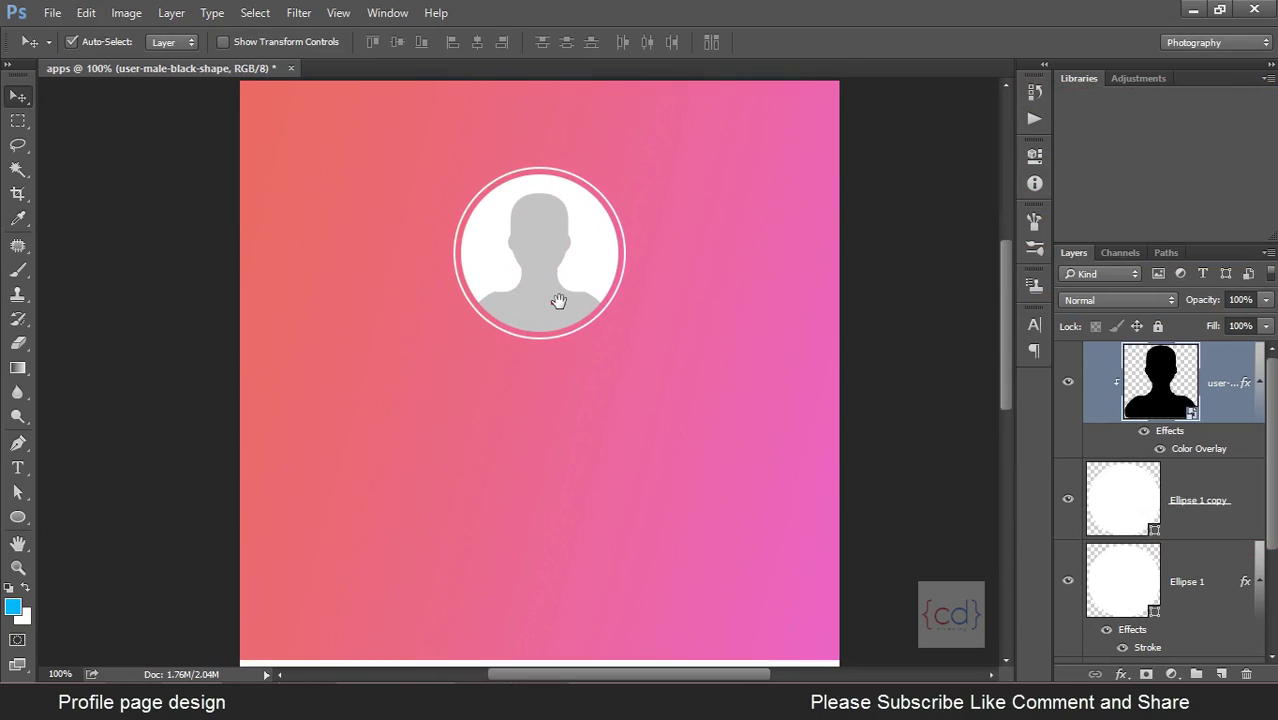
Start a white, 14 pt text line below the avatar.
left_click(17, 467)
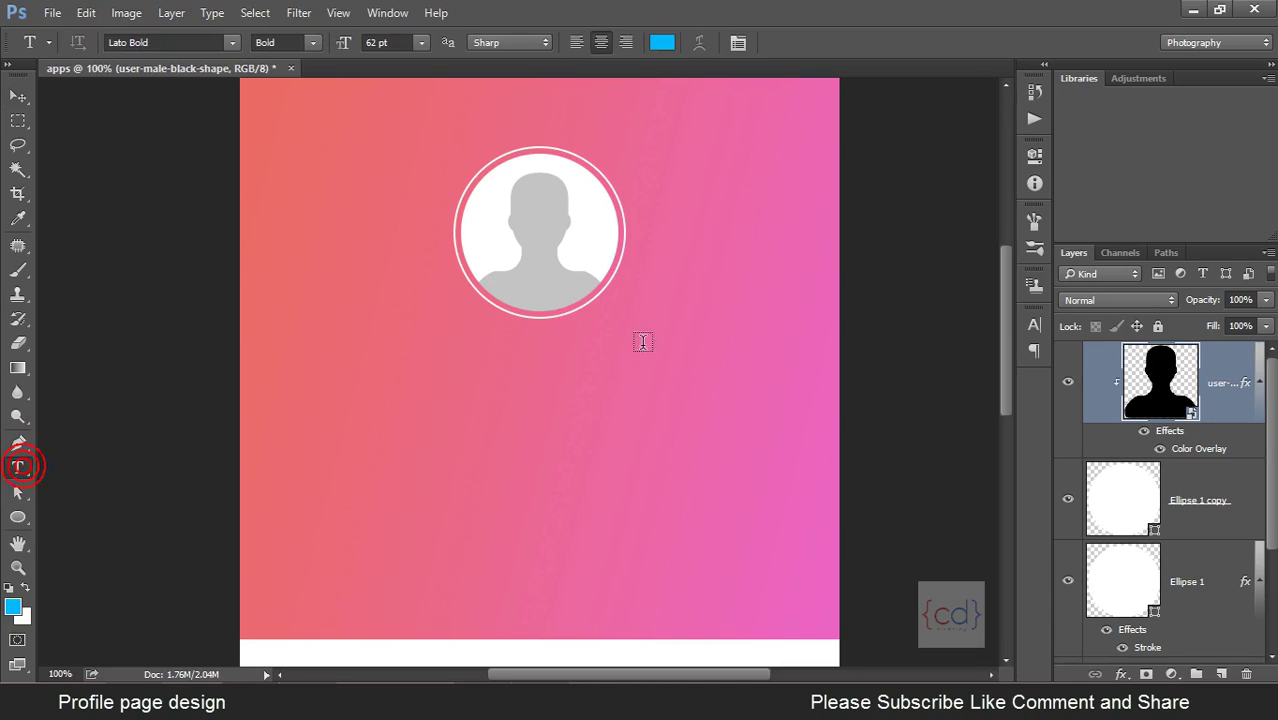
left_click(547, 362)
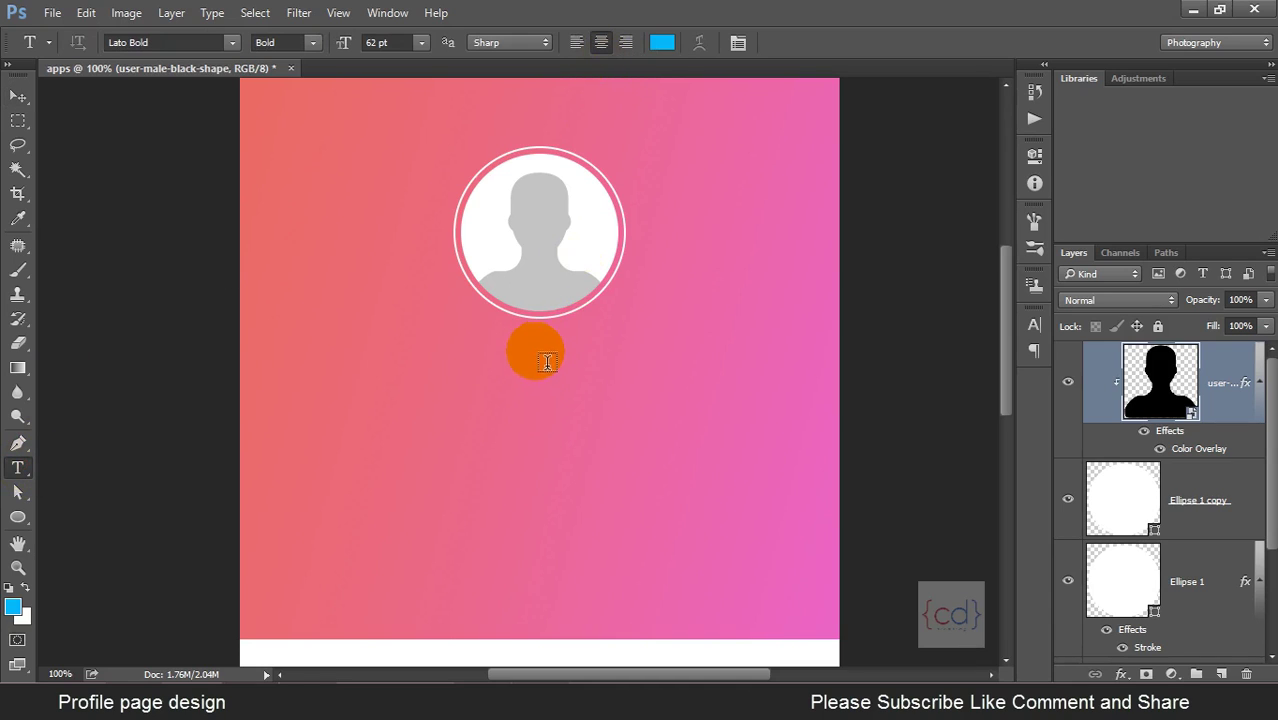
left_click(662, 42)
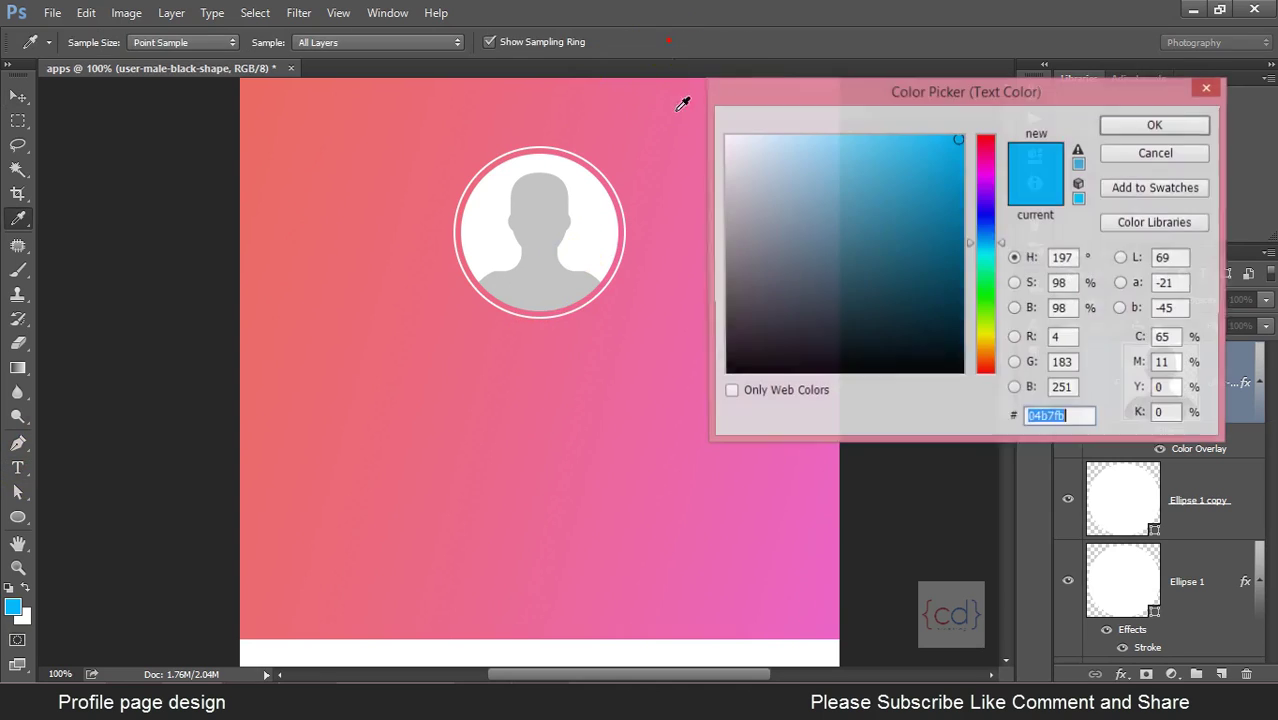
left_click_drag(813, 251, 725, 108)
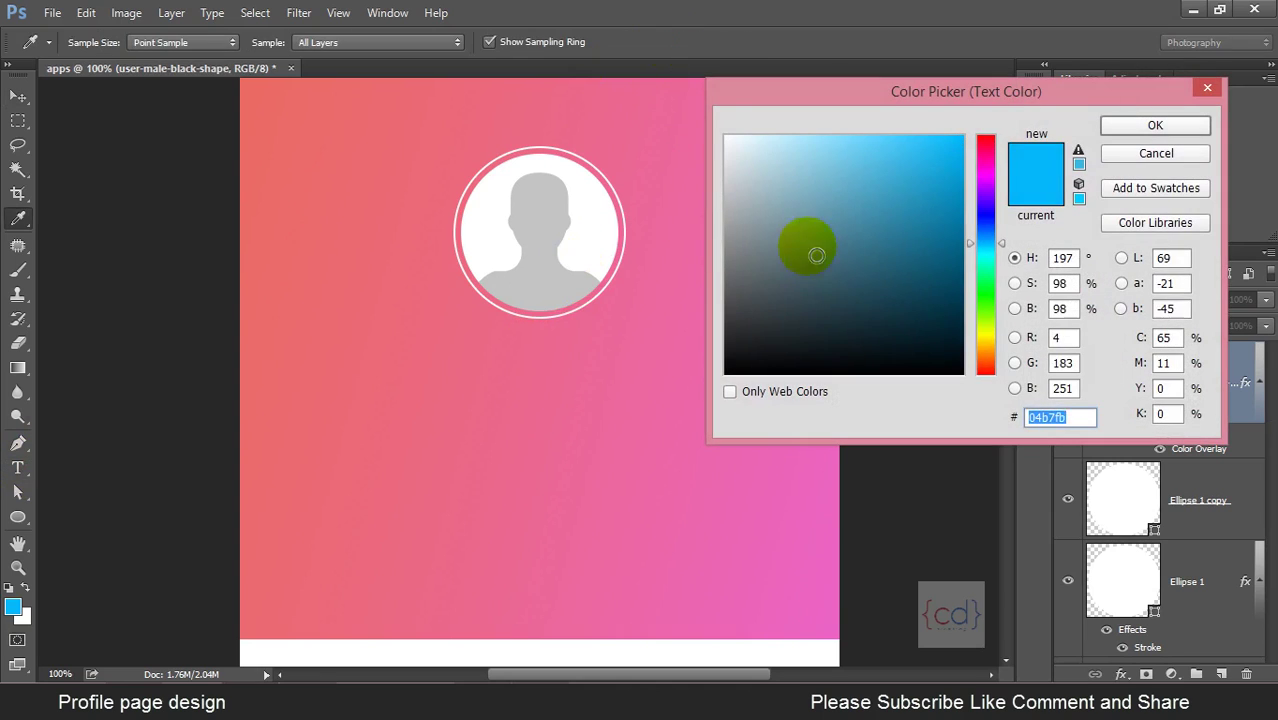
left_click(1118, 125)
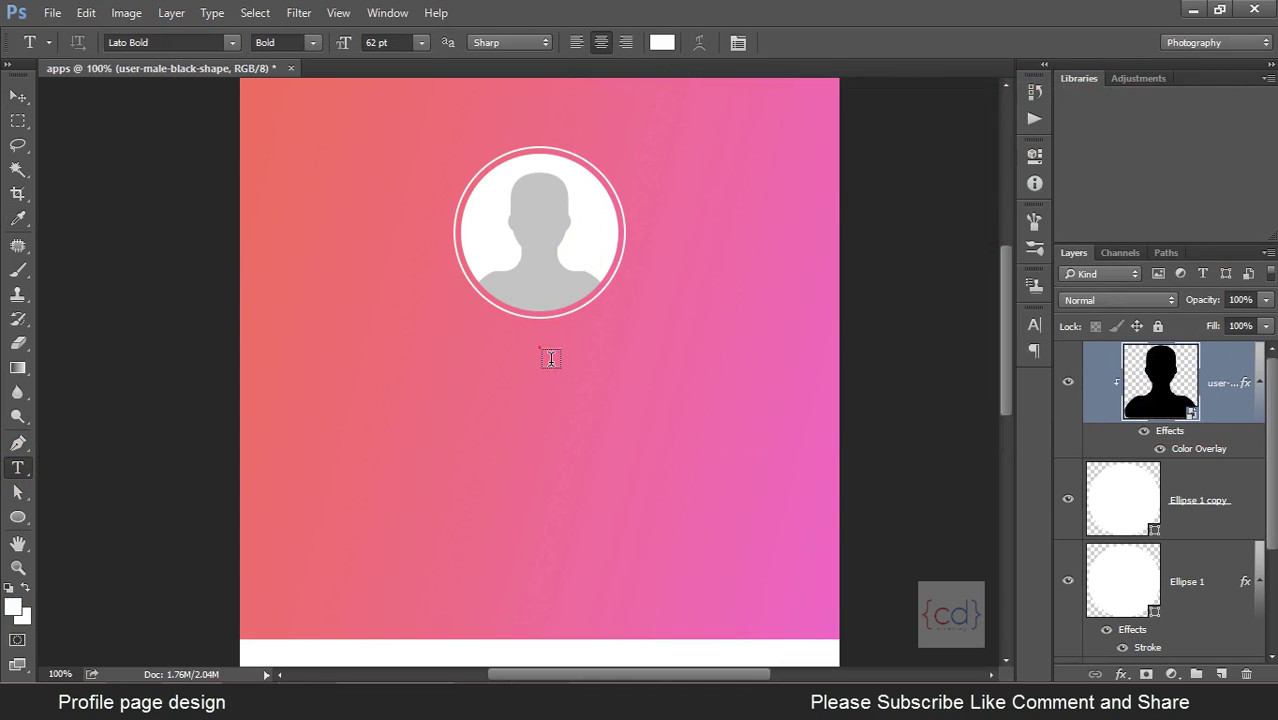
left_click(593, 363)
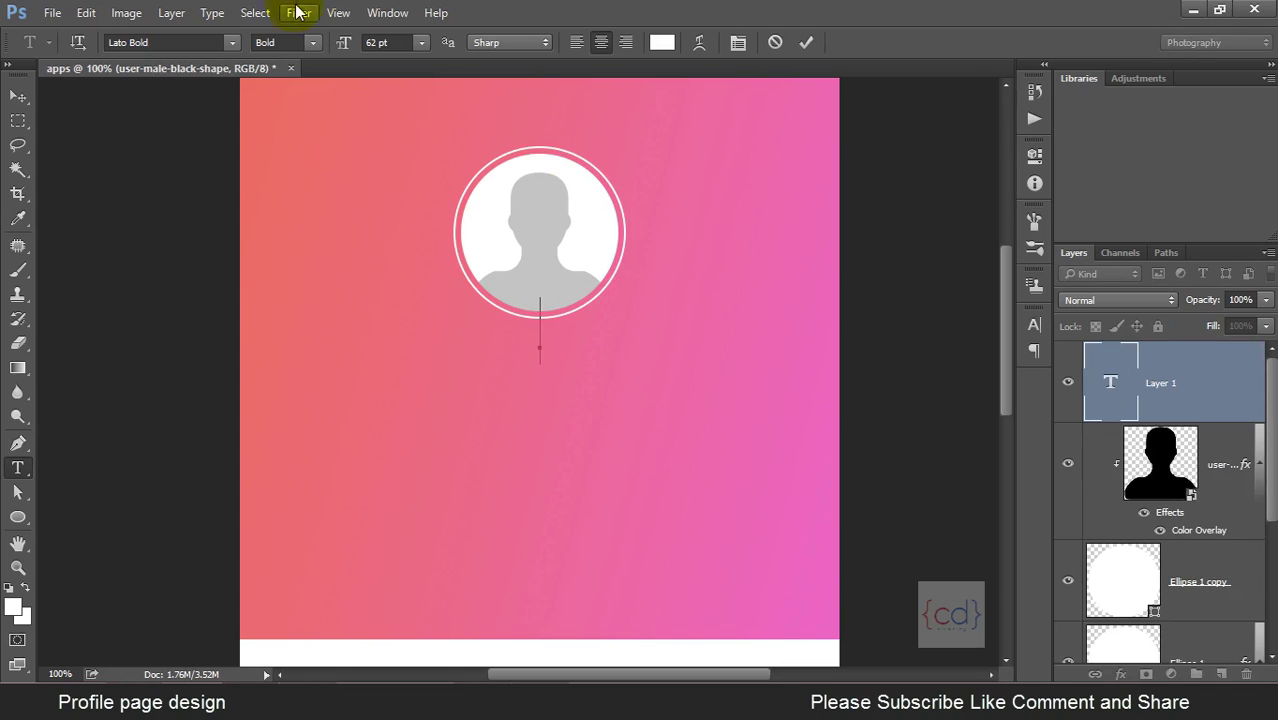
left_click(398, 42)
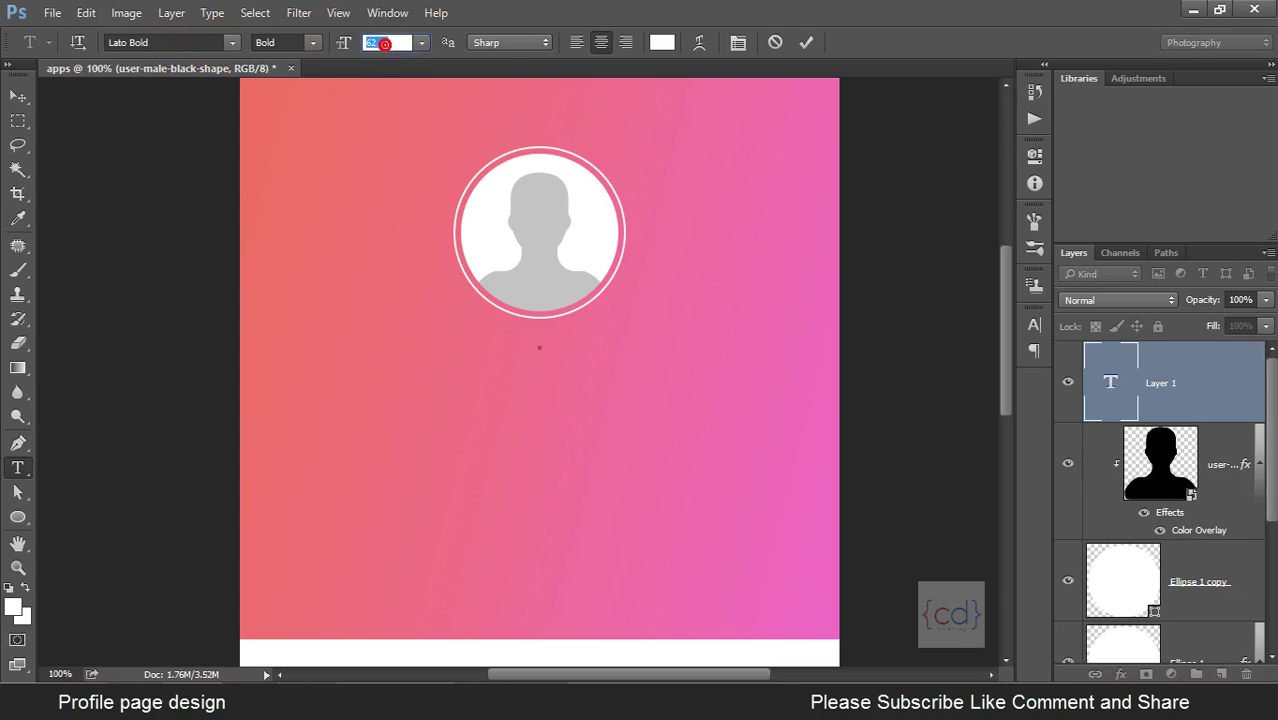
type("14")
key("Return")
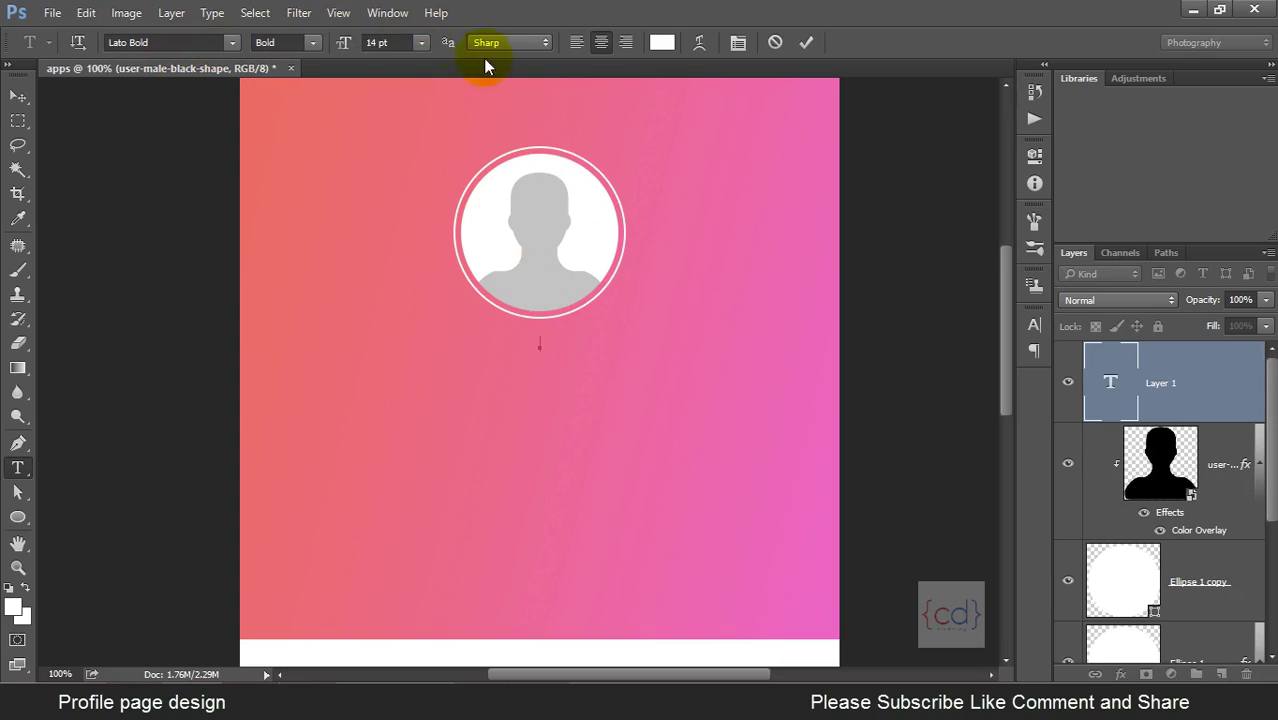
Type 'YOUR NAME' under the avatar in Lato Medium.
left_click(525, 365)
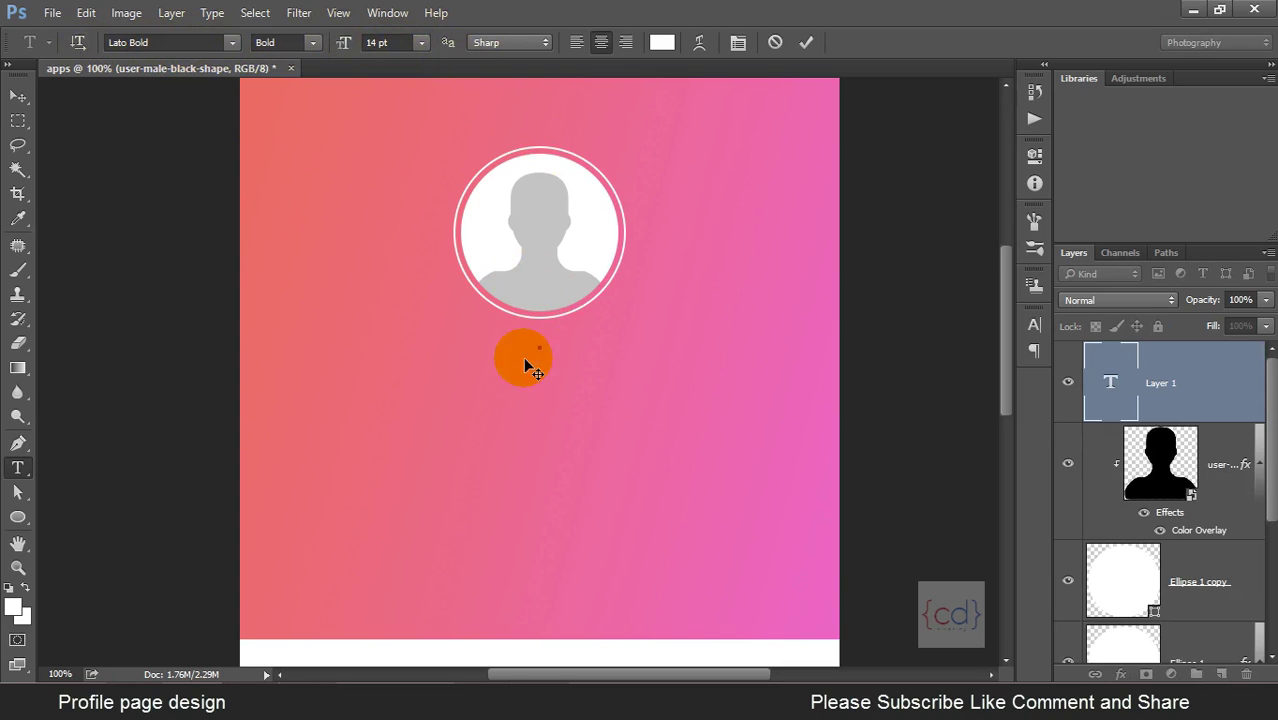
left_click_drag(525, 365, 565, 357)
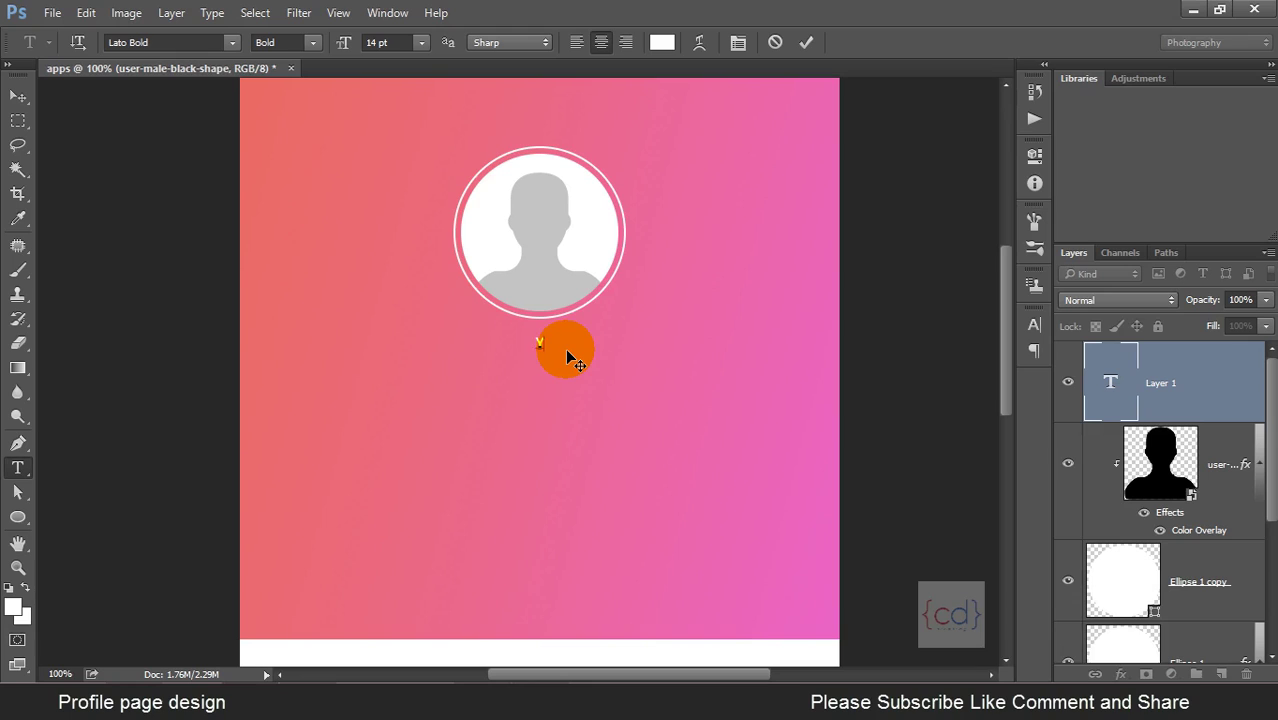
type("YOUR NAME")
left_click_drag(488, 345, 582, 345)
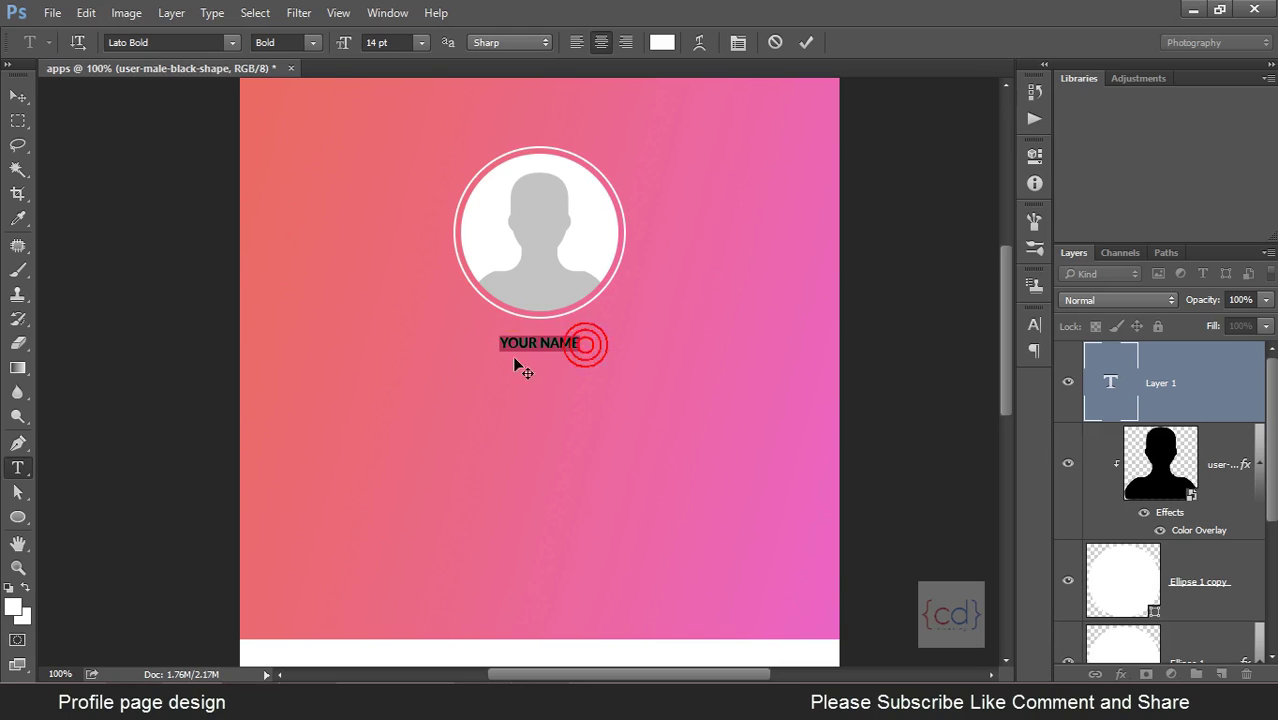
left_click(316, 42)
left_click(300, 182)
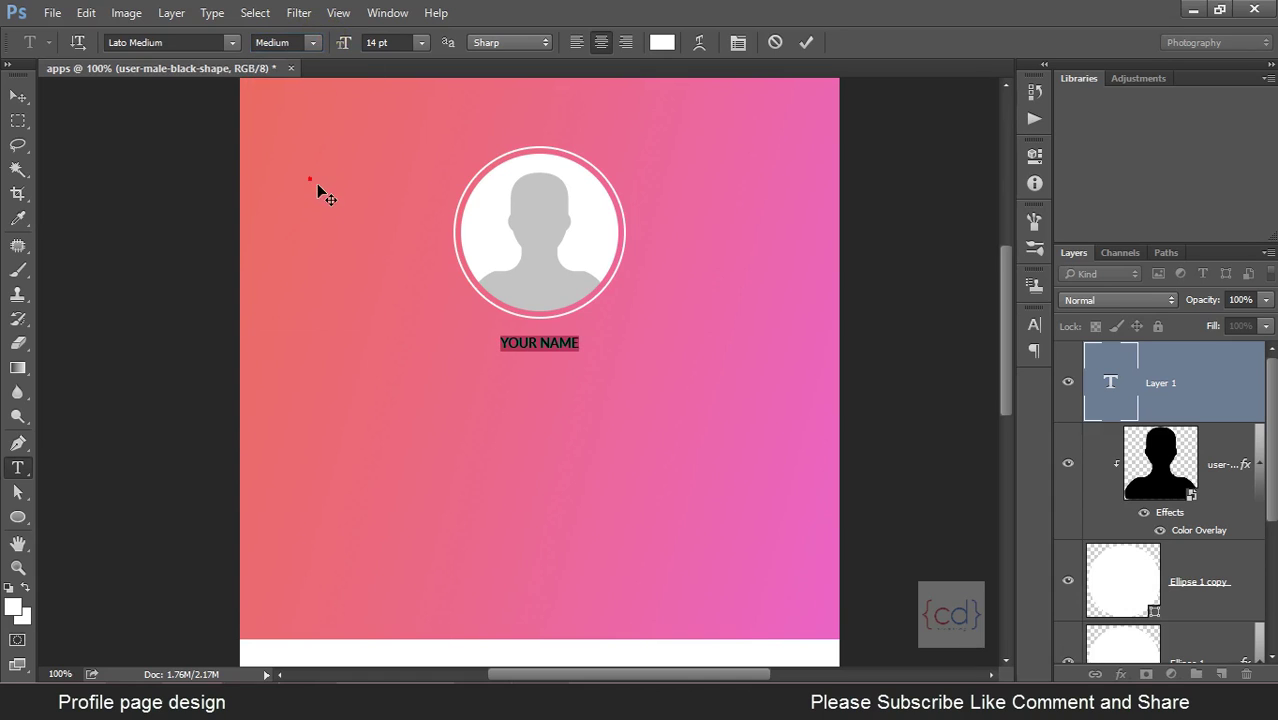
left_click(19, 97)
left_click(19, 97)
Enlarge the YOUR NAME text to 18 pt.
left_click(556, 356)
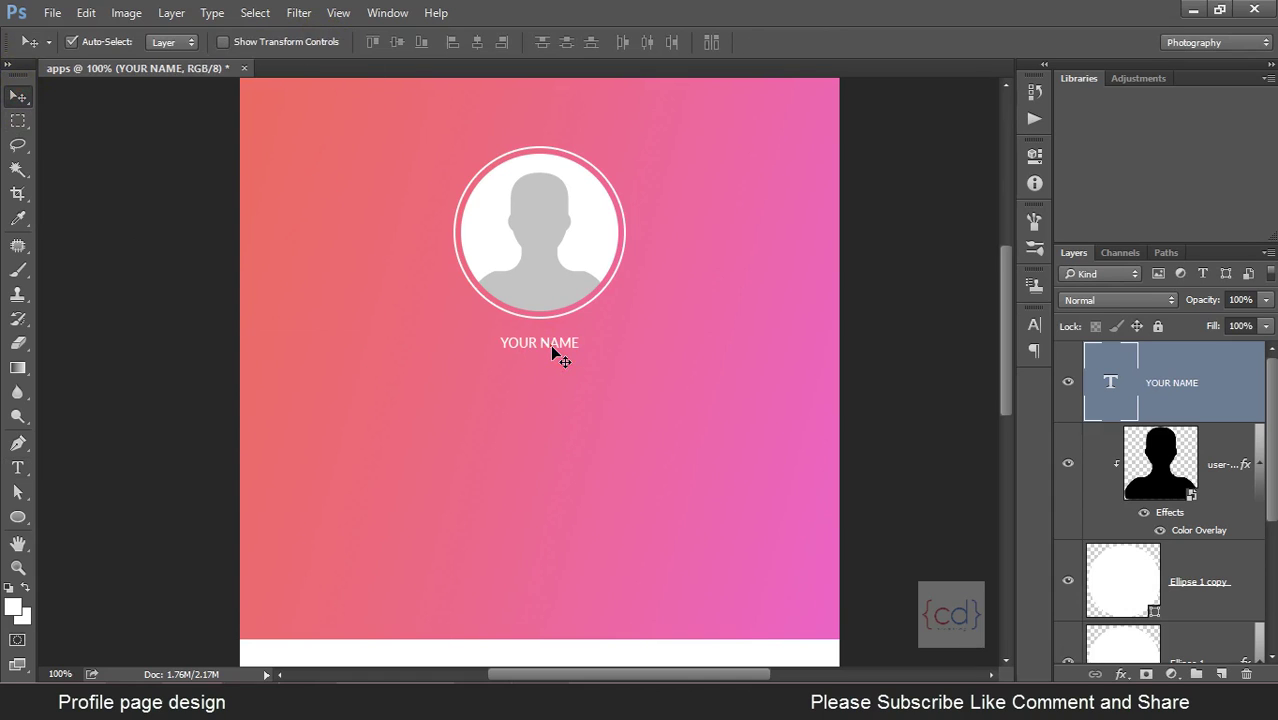
left_click_drag(552, 347, 549, 347)
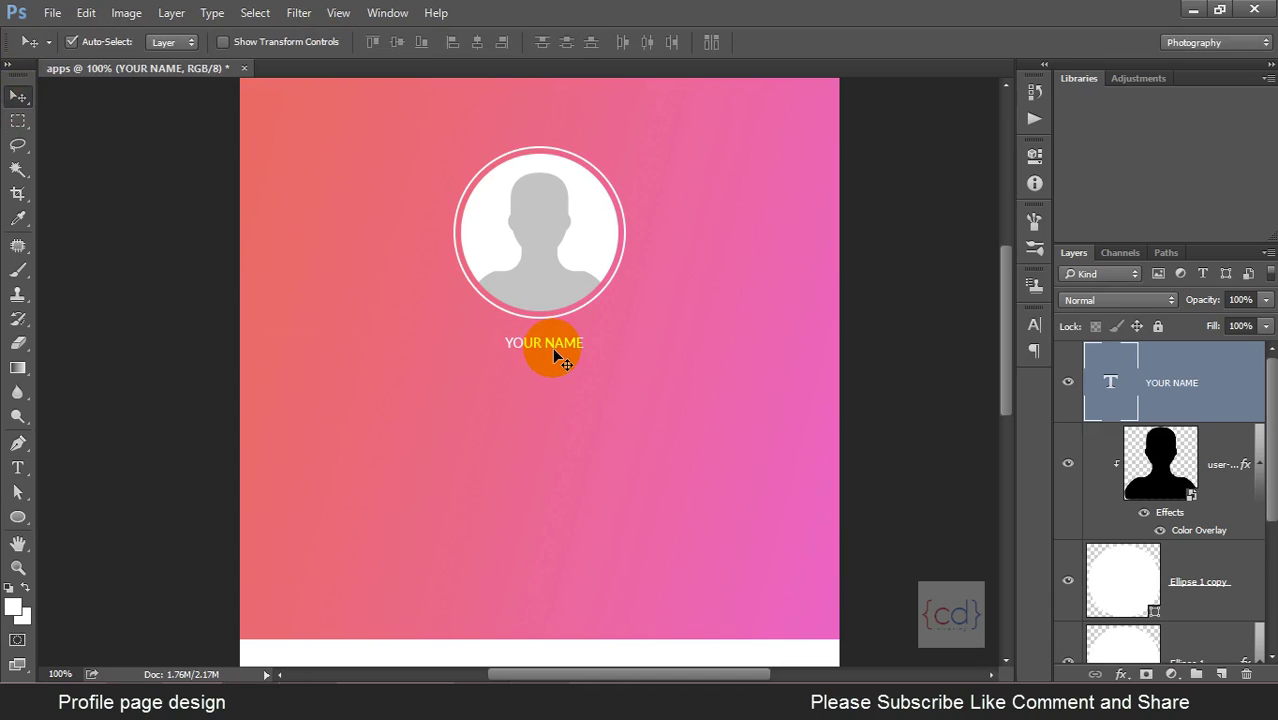
double_click(556, 356)
triple_click(556, 346)
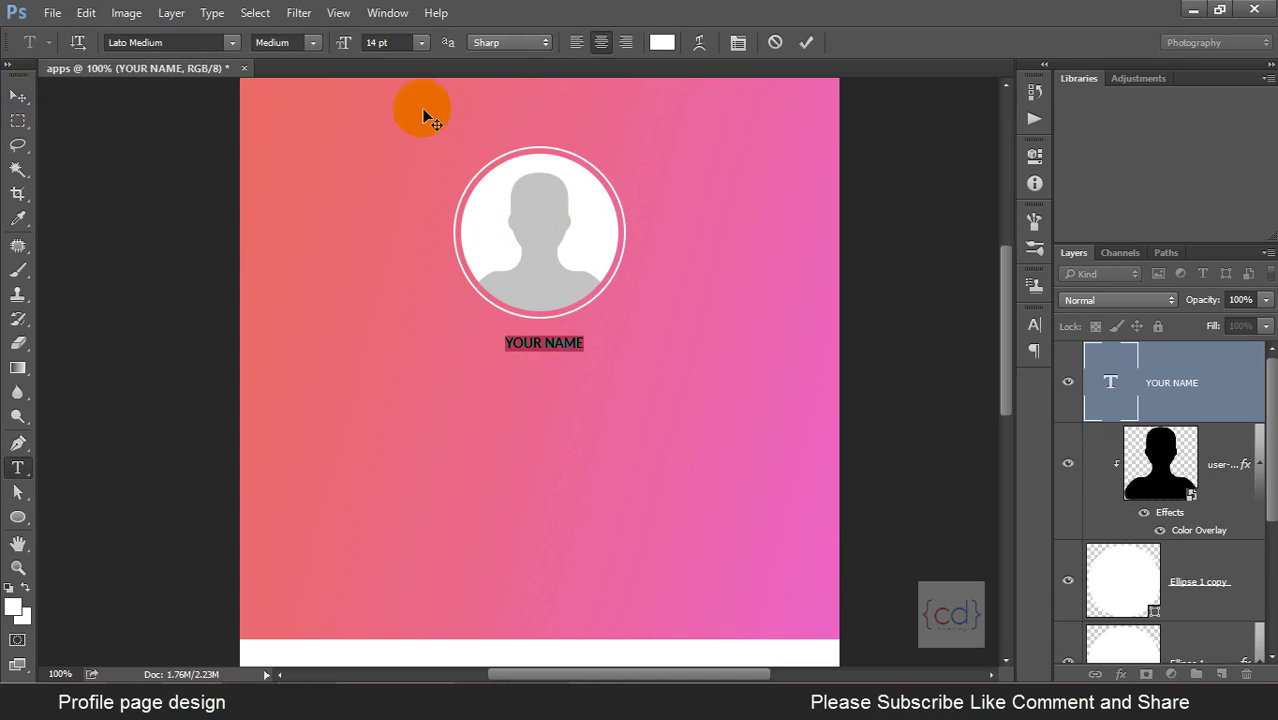
key("Up")
key("Up")
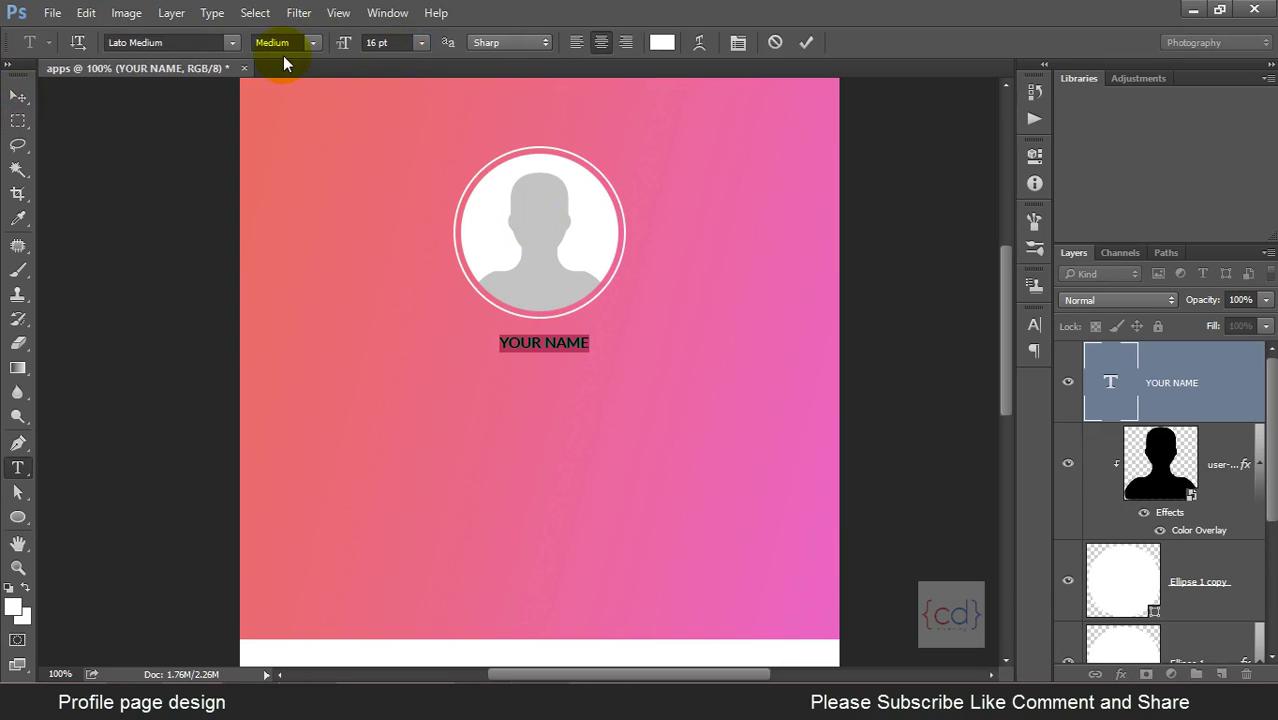
key("Up")
key("Up")
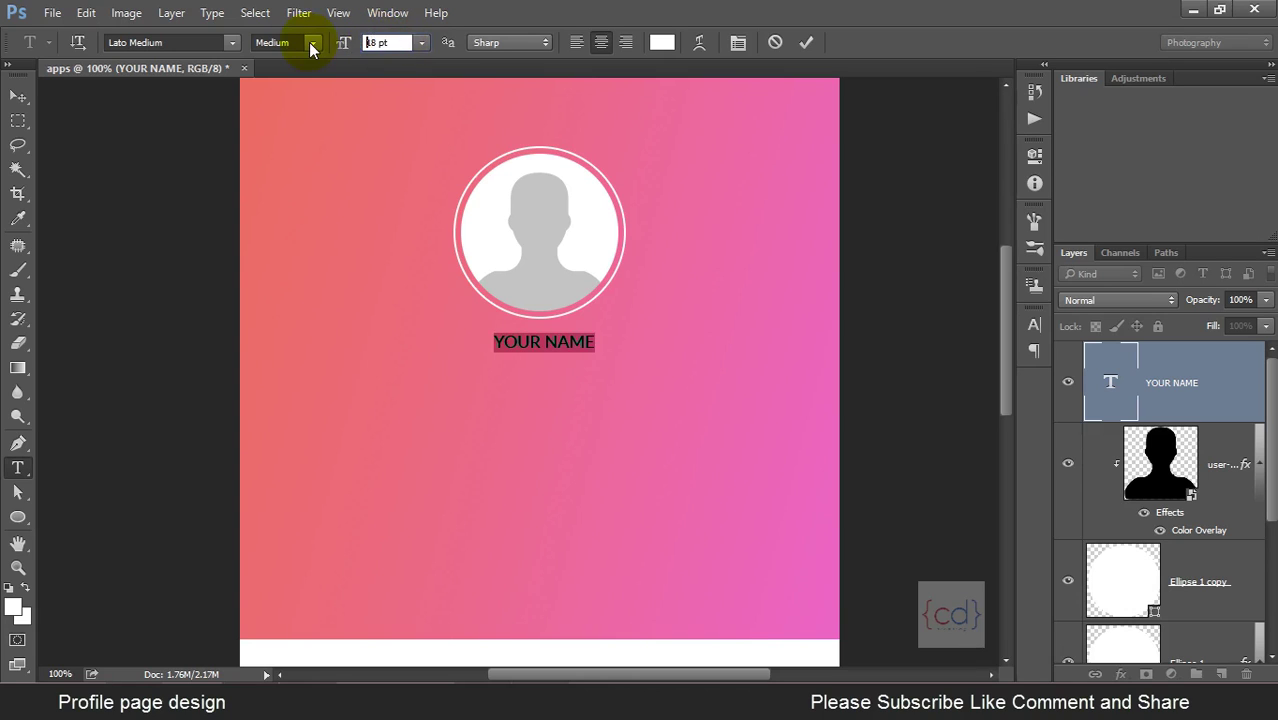
left_click(18, 96)
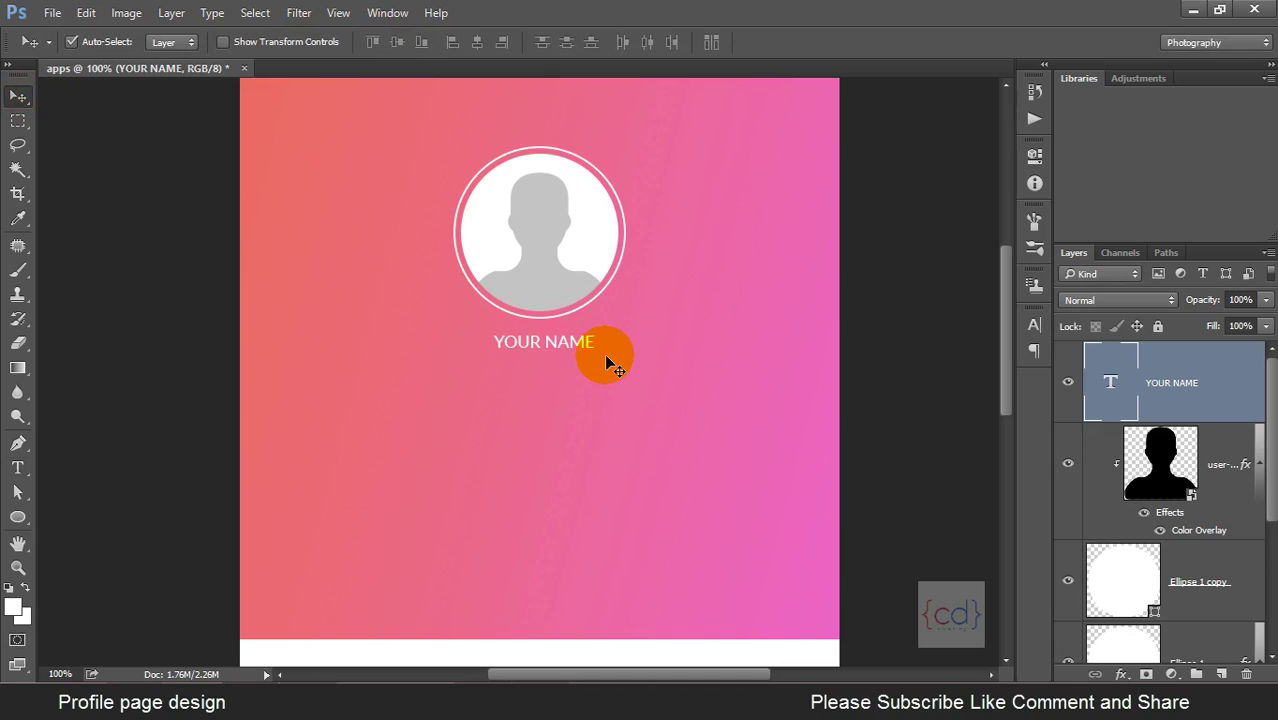
Centre the YOUR NAME text horizontally on the canvas.
key("ctrl+a")
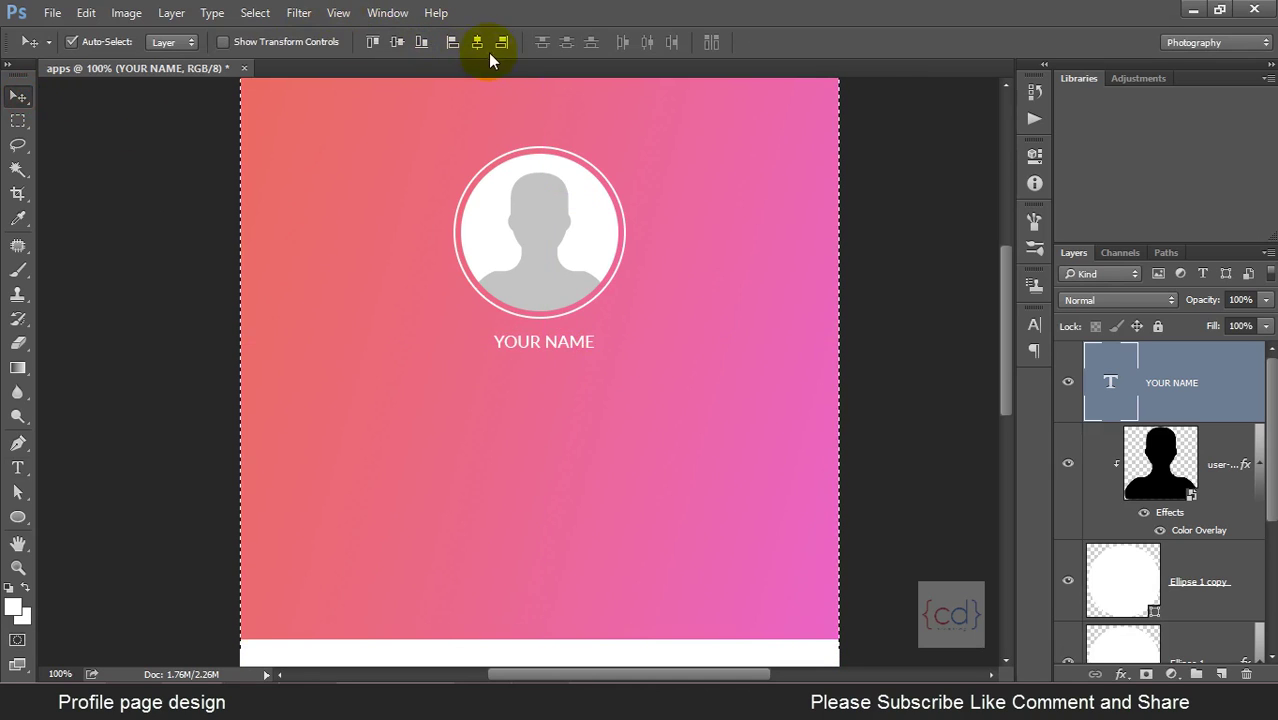
left_click(477, 42)
key("ctrl+d")
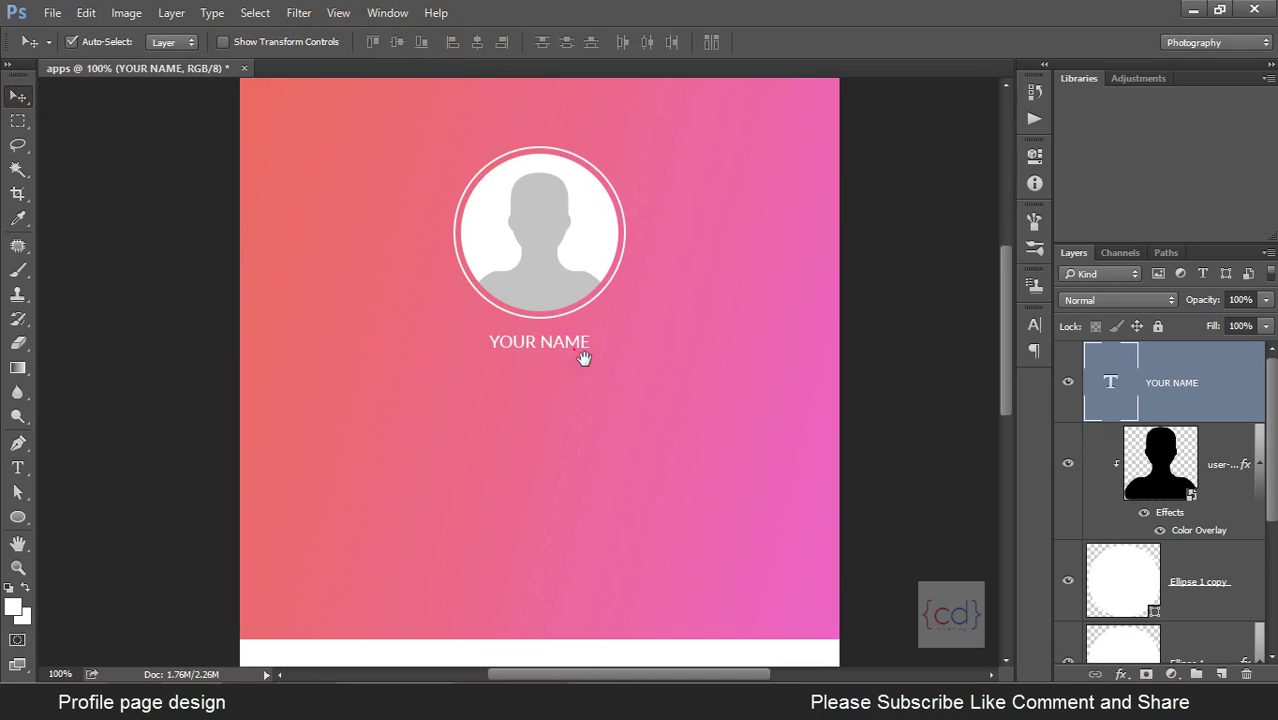
left_click_drag(584, 358, 587, 331)
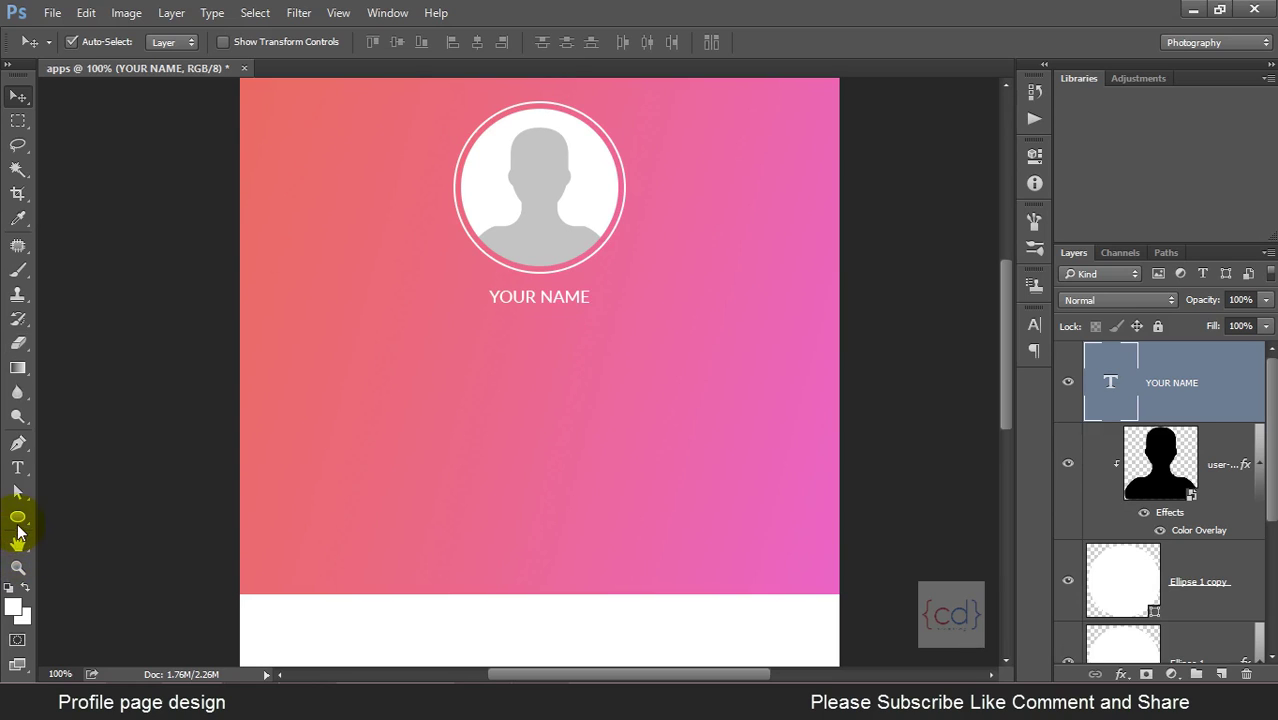
Draw a 327 px white horizontal divider line beneath YOUR NAME.
left_click(18, 517)
left_click(93, 585)
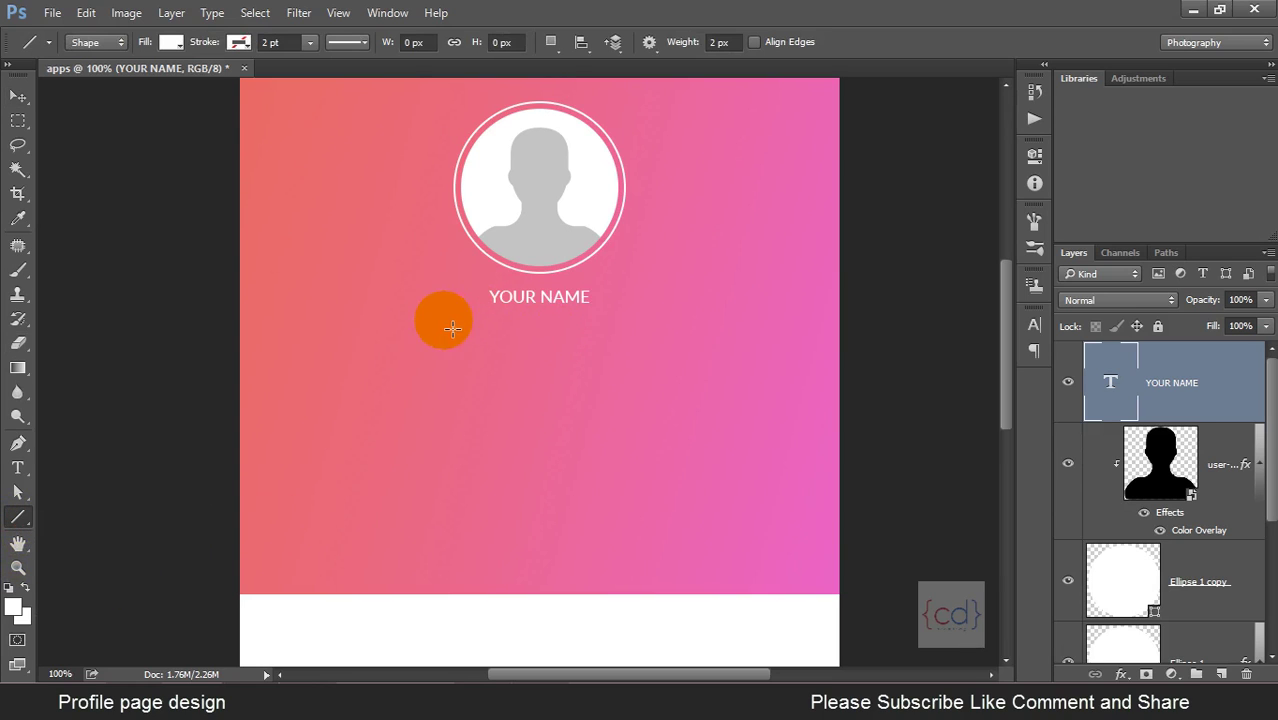
left_click_drag(397, 333, 700, 336)
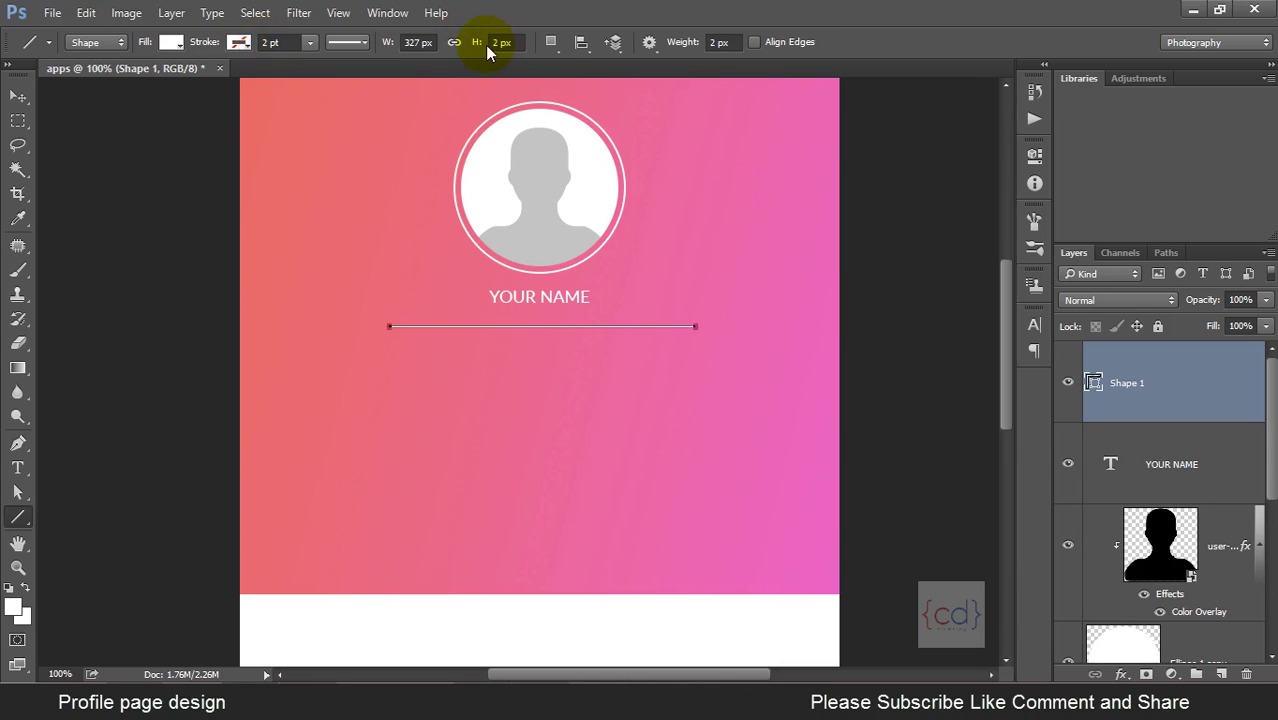
left_click(18, 96)
key("a")
left_click(540, 333)
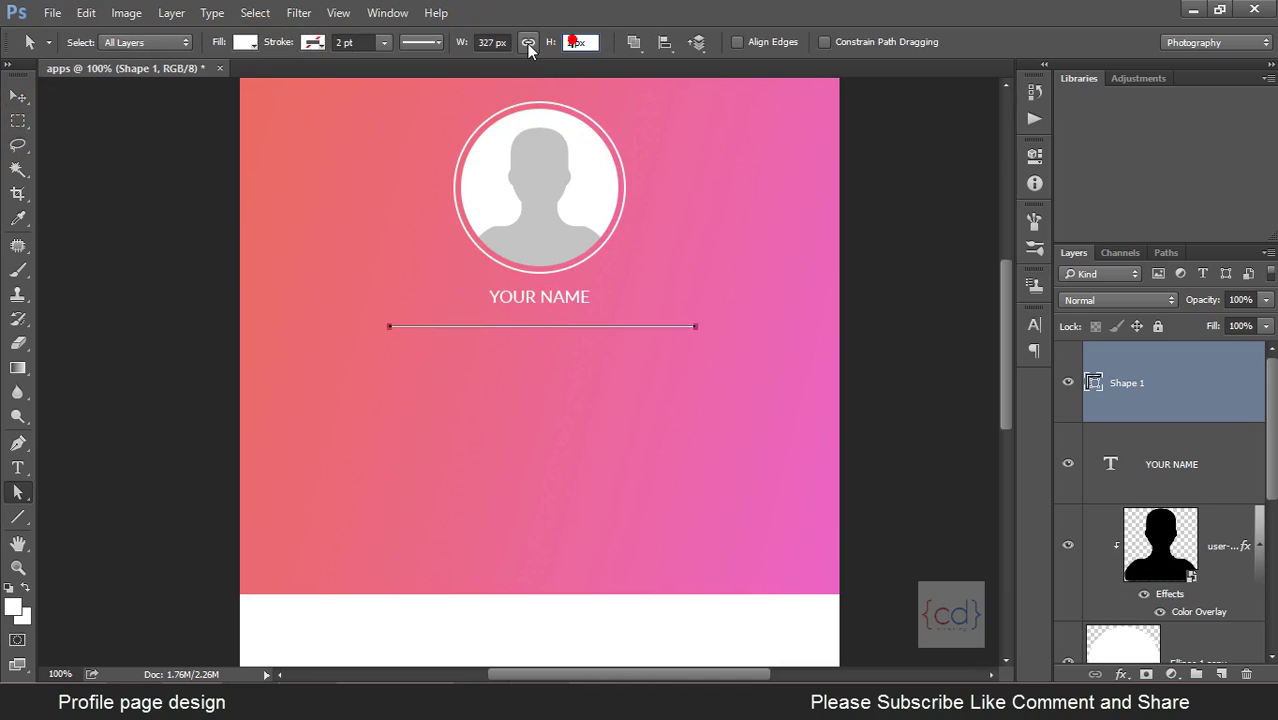
key("v")
left_click(51, 138)
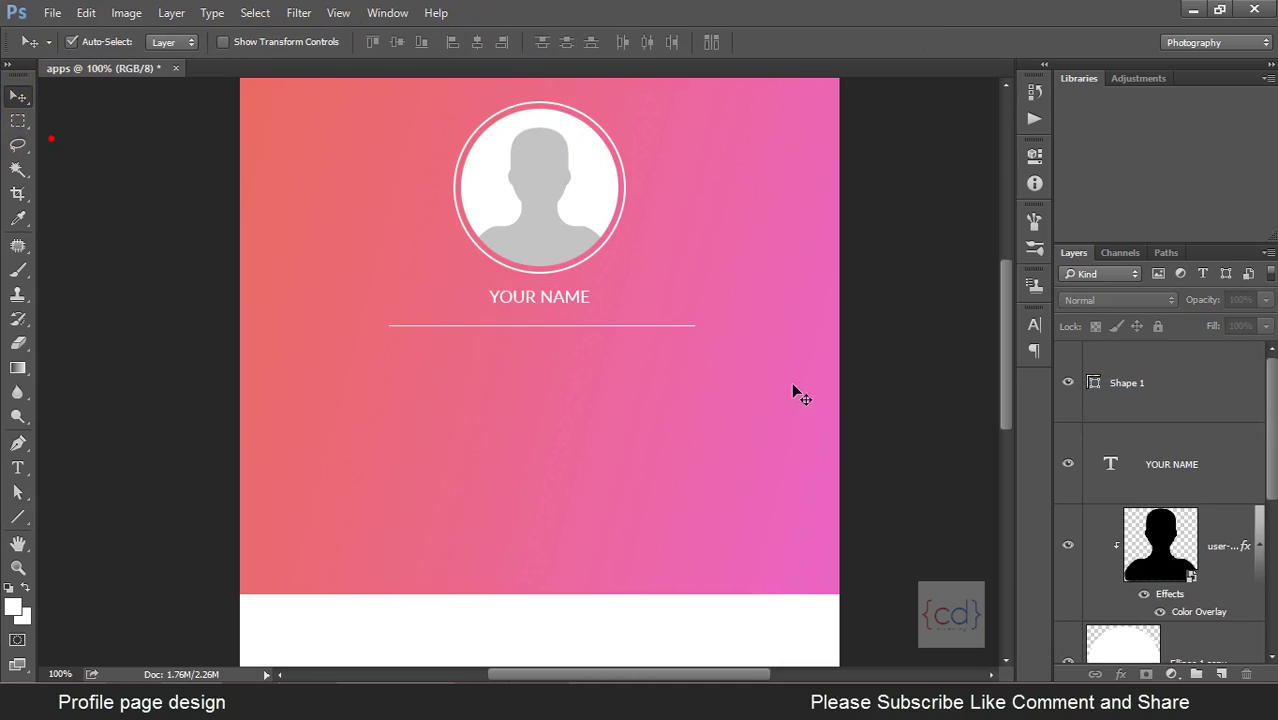
Lock the Layer 0 gradient and Rectangle 1 layers, then adjust the divider's position.
left_click(752, 320)
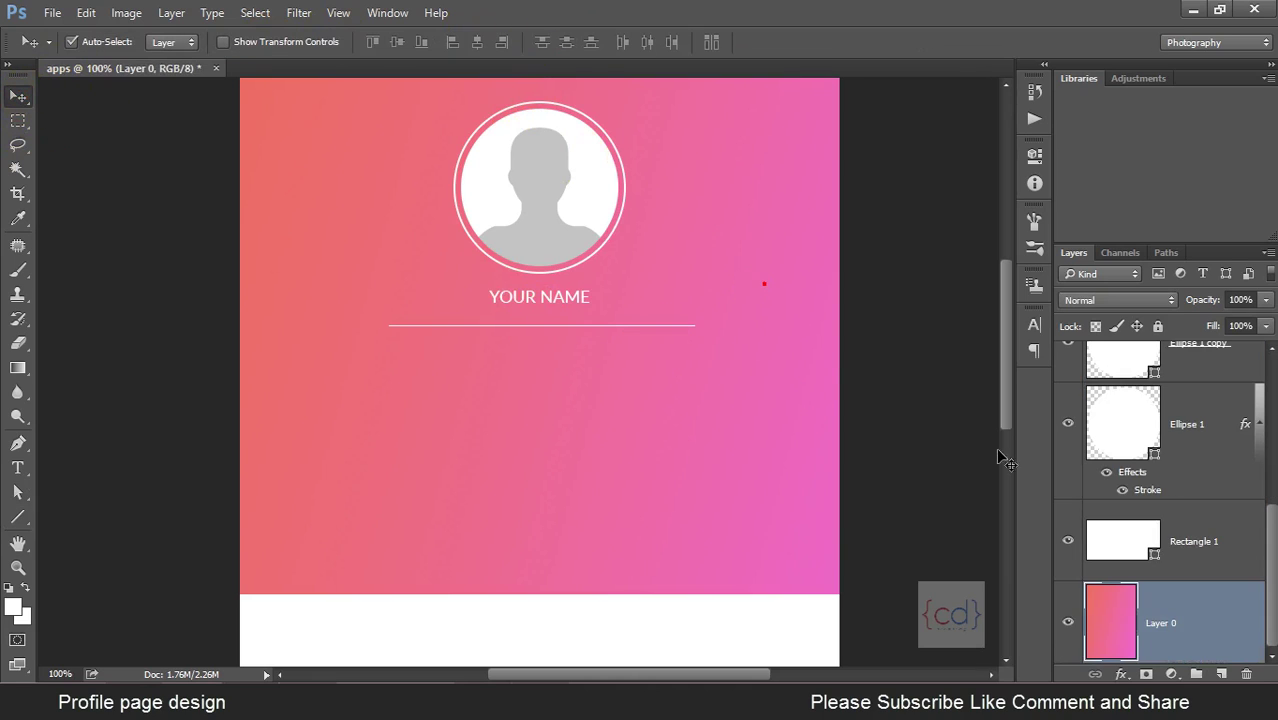
left_click(1227, 541)
left_click(1158, 325)
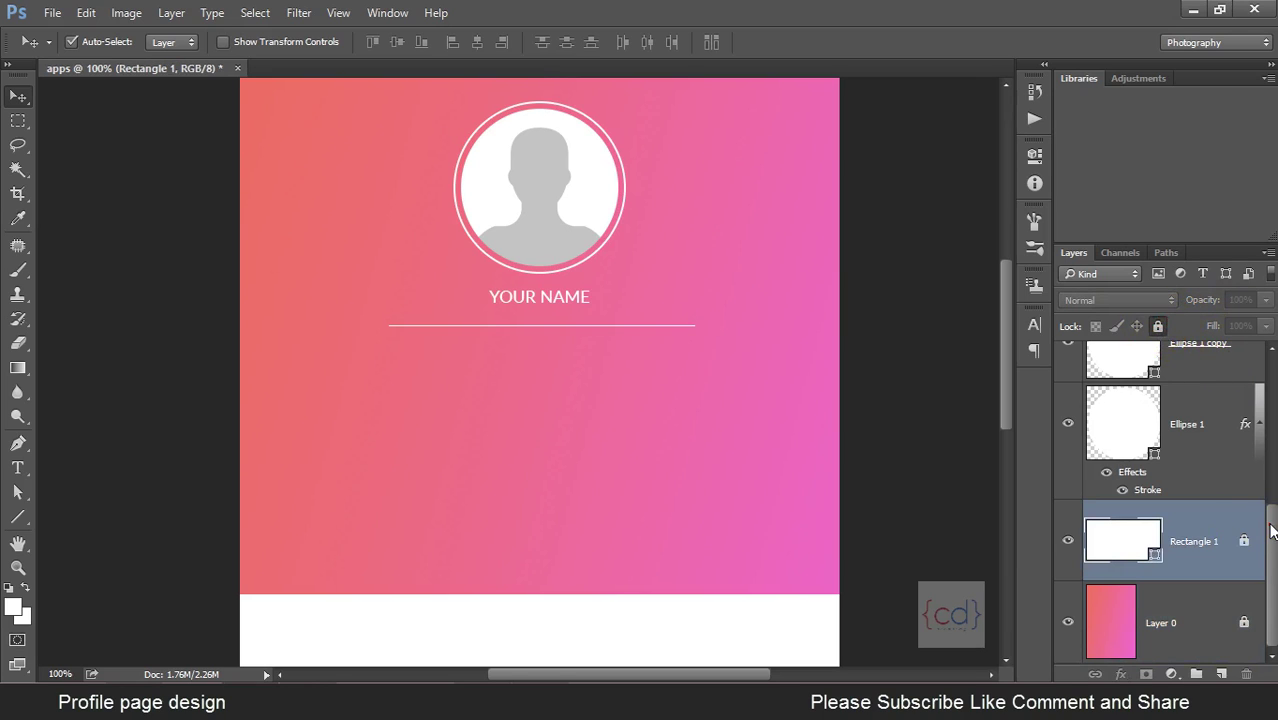
scroll(1268, 528, "up", 5)
left_click(736, 310)
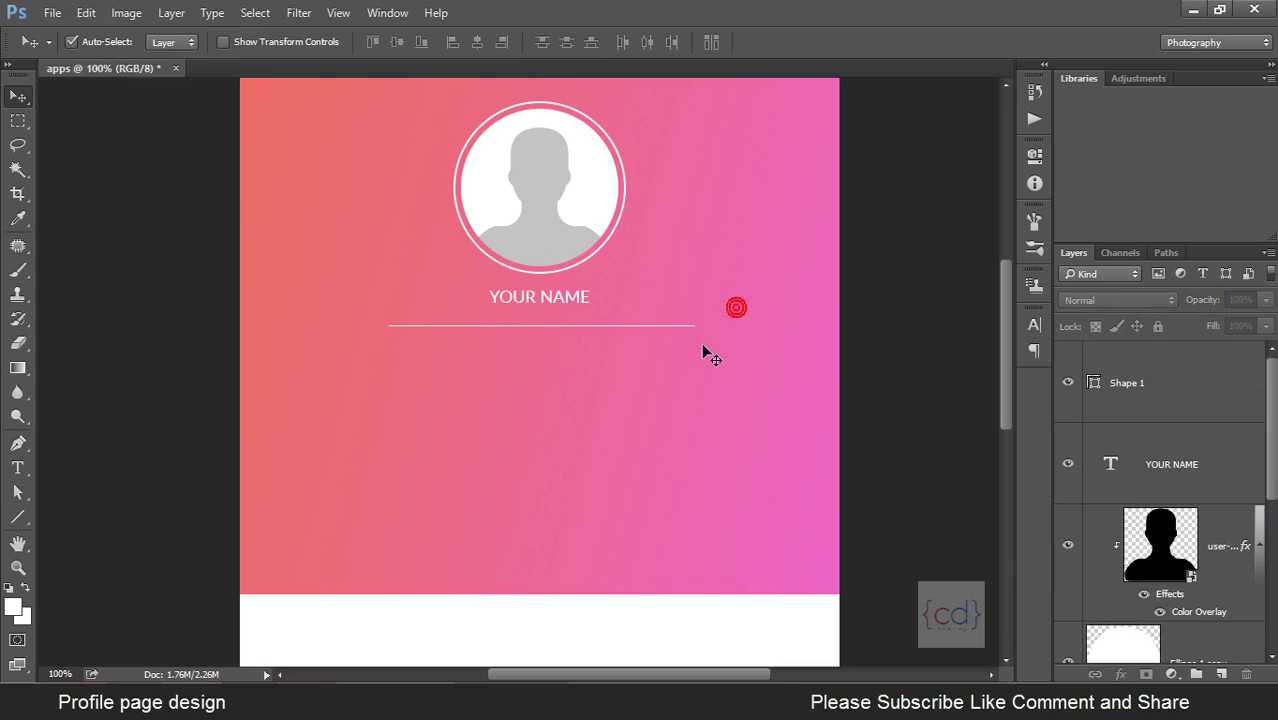
left_click_drag(675, 364, 676, 370)
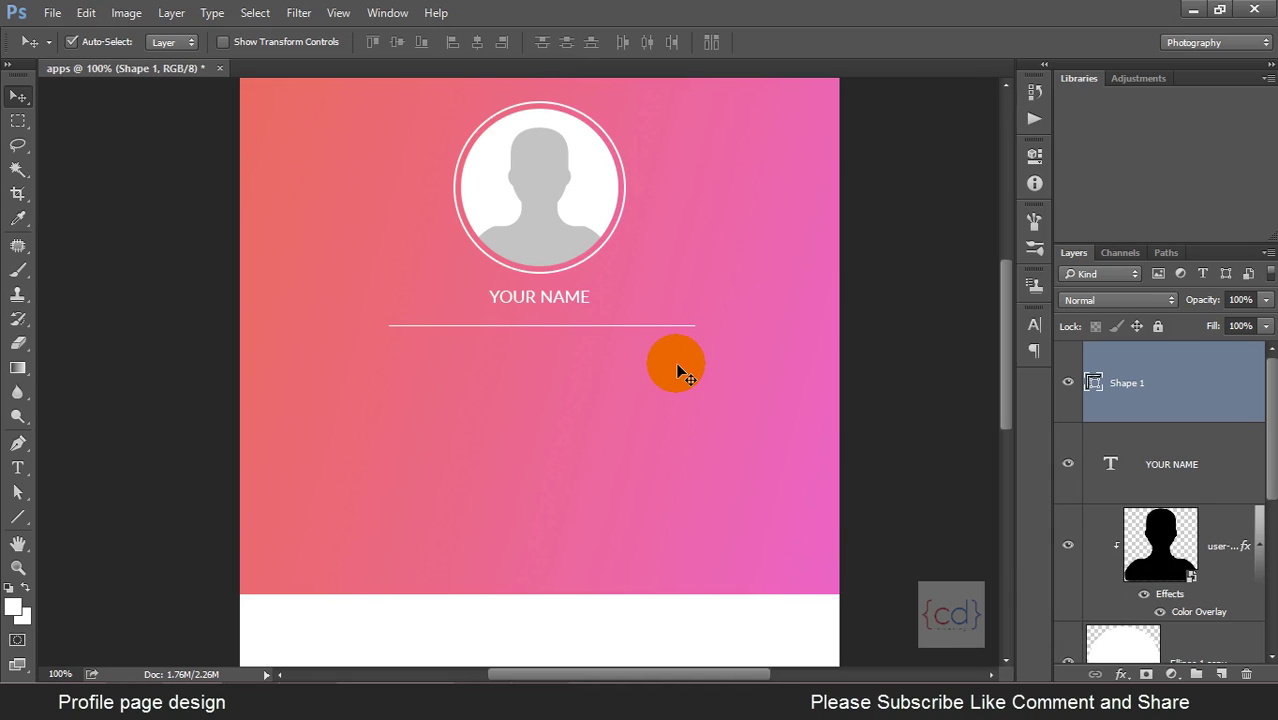
left_click(566, 293)
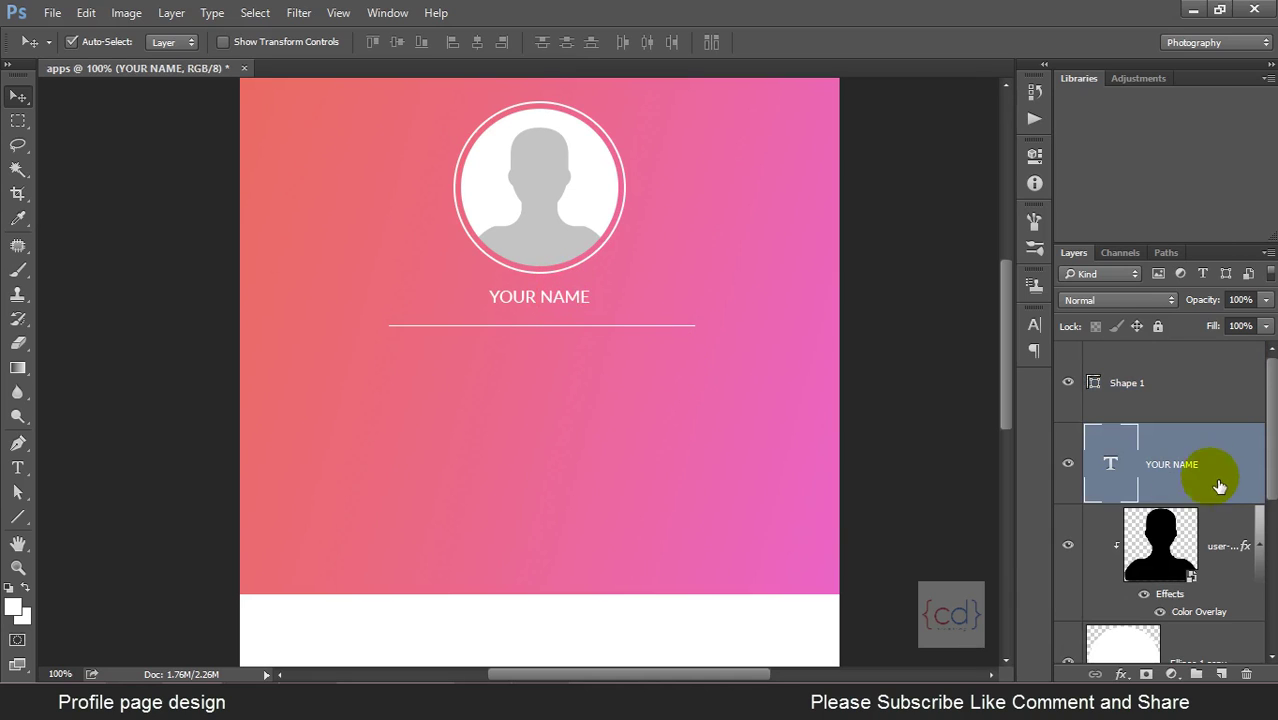
Duplicate the name text below the divider and change it to 'BIO'.
mouse_move(1208, 476)
left_mouse_down()
mouse_move(1232, 594)
mouse_move(1221, 674)
left_mouse_up()
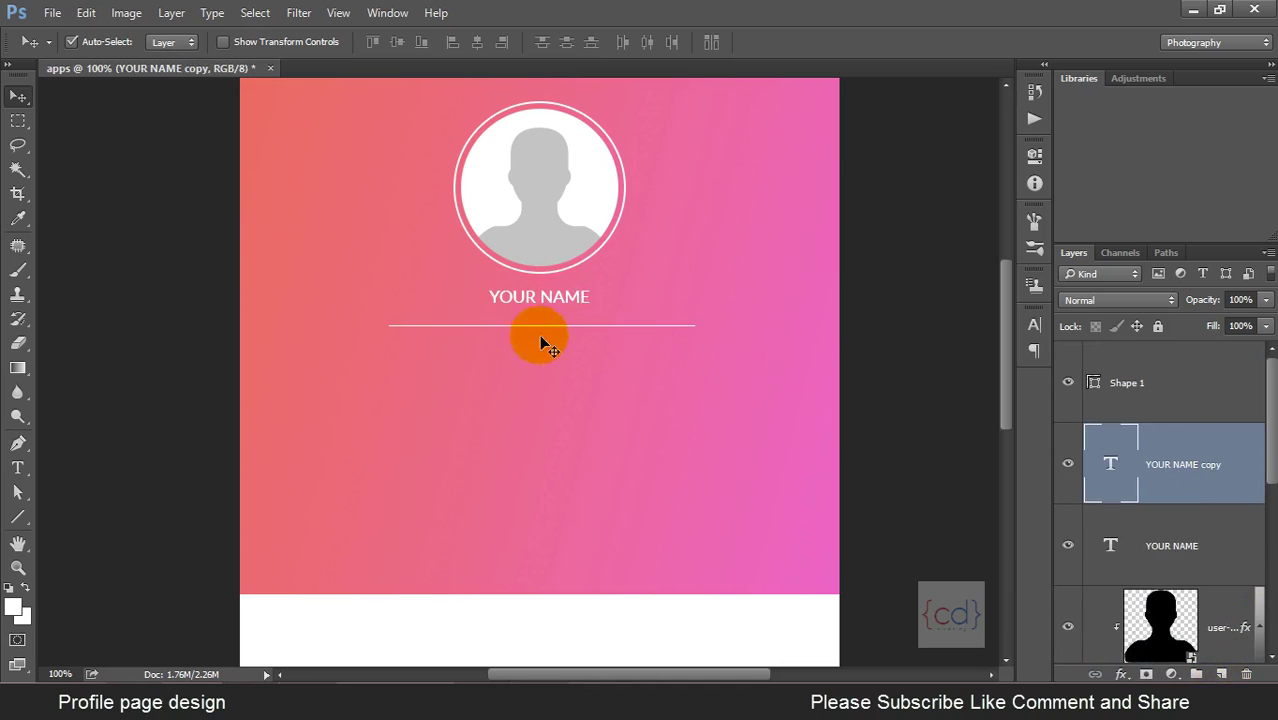
left_click_drag(576, 303, 572, 348)
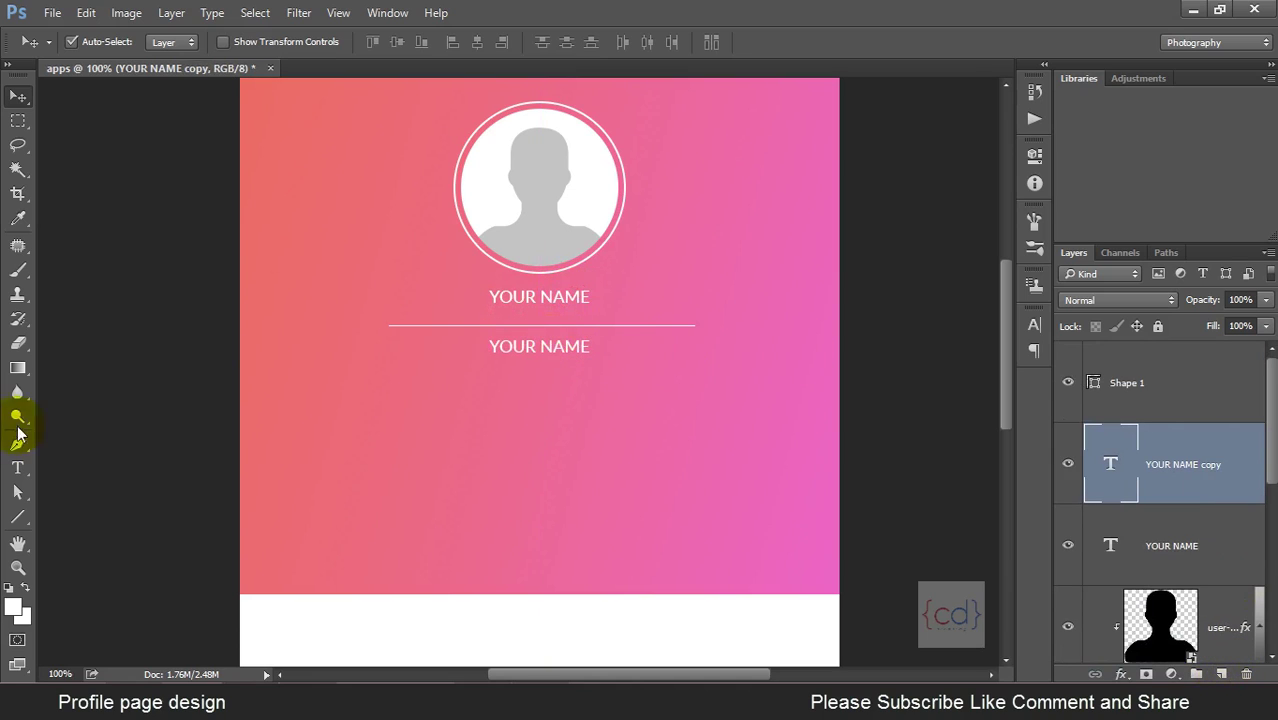
left_click(17, 467)
left_click(540, 348)
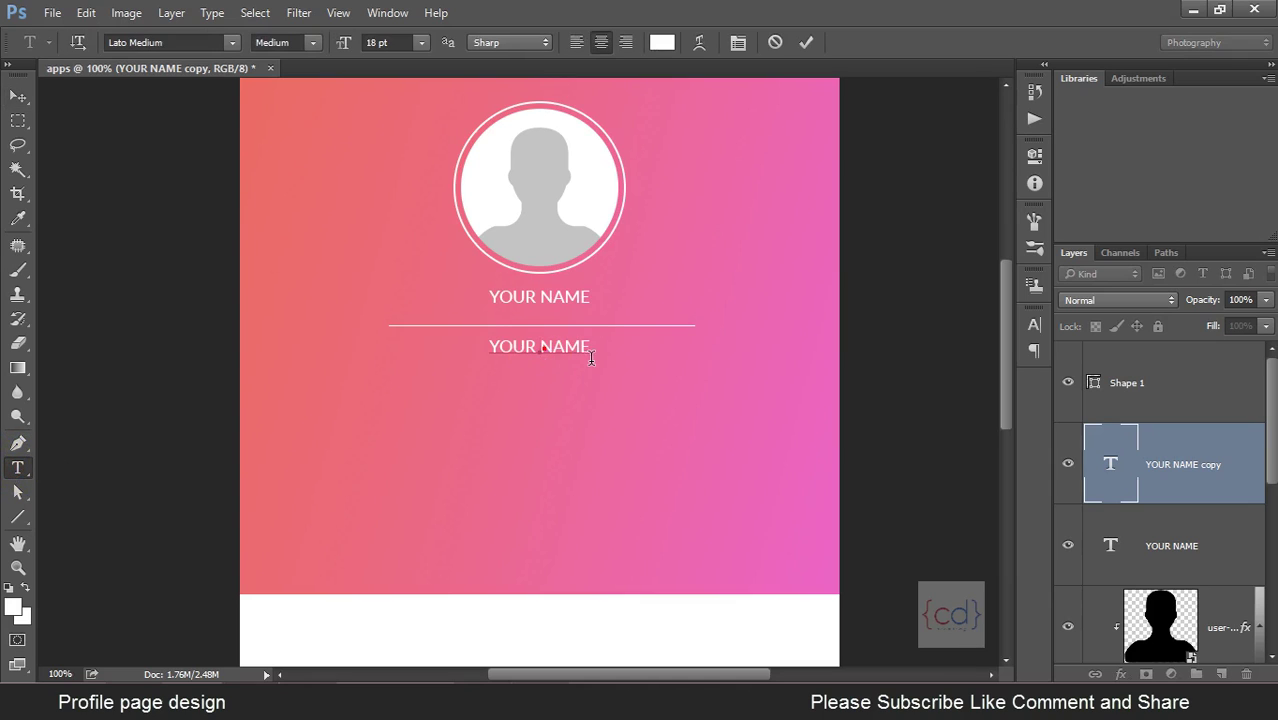
left_click_drag(589, 358, 421, 366)
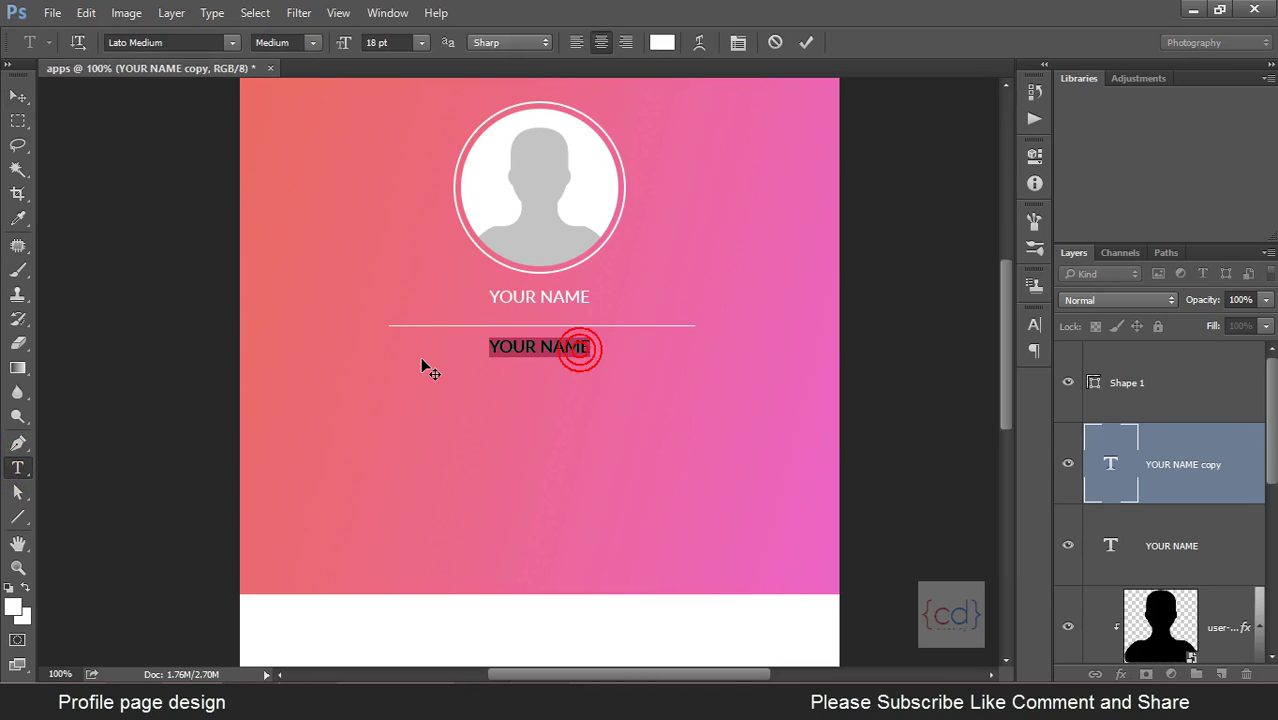
type("BIO")
left_click(20, 97)
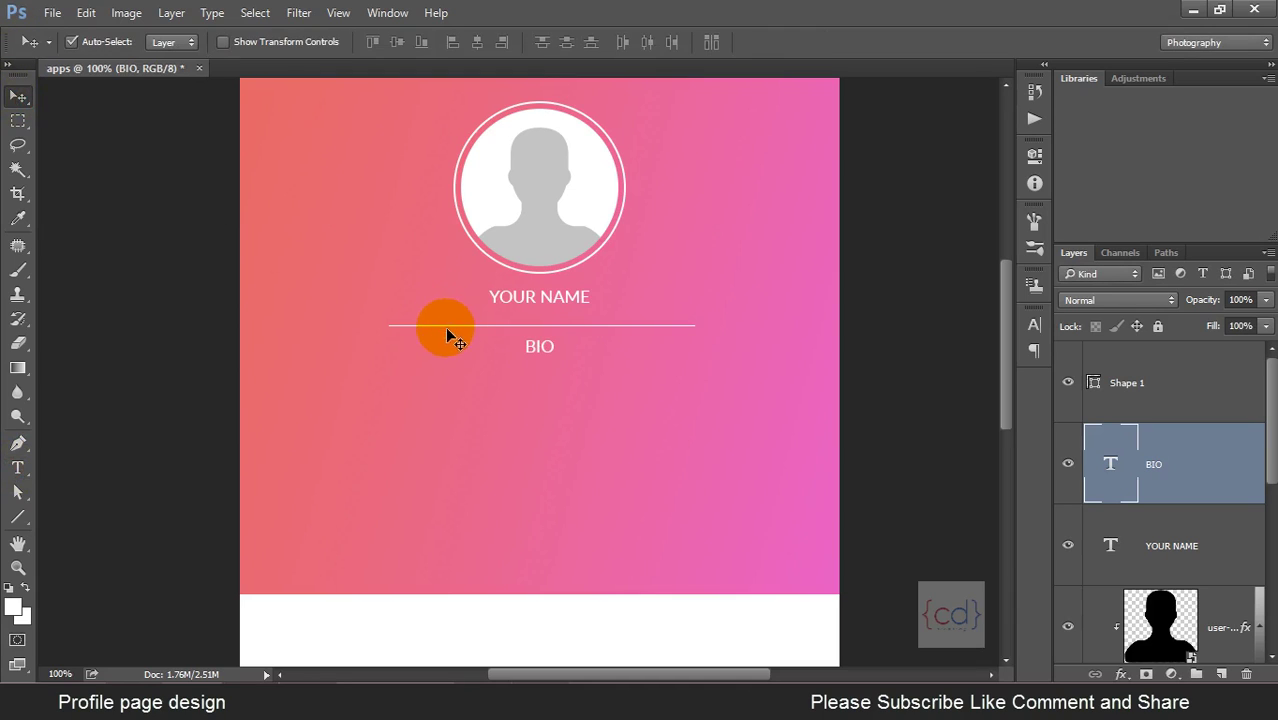
left_click(547, 348)
left_click(697, 460)
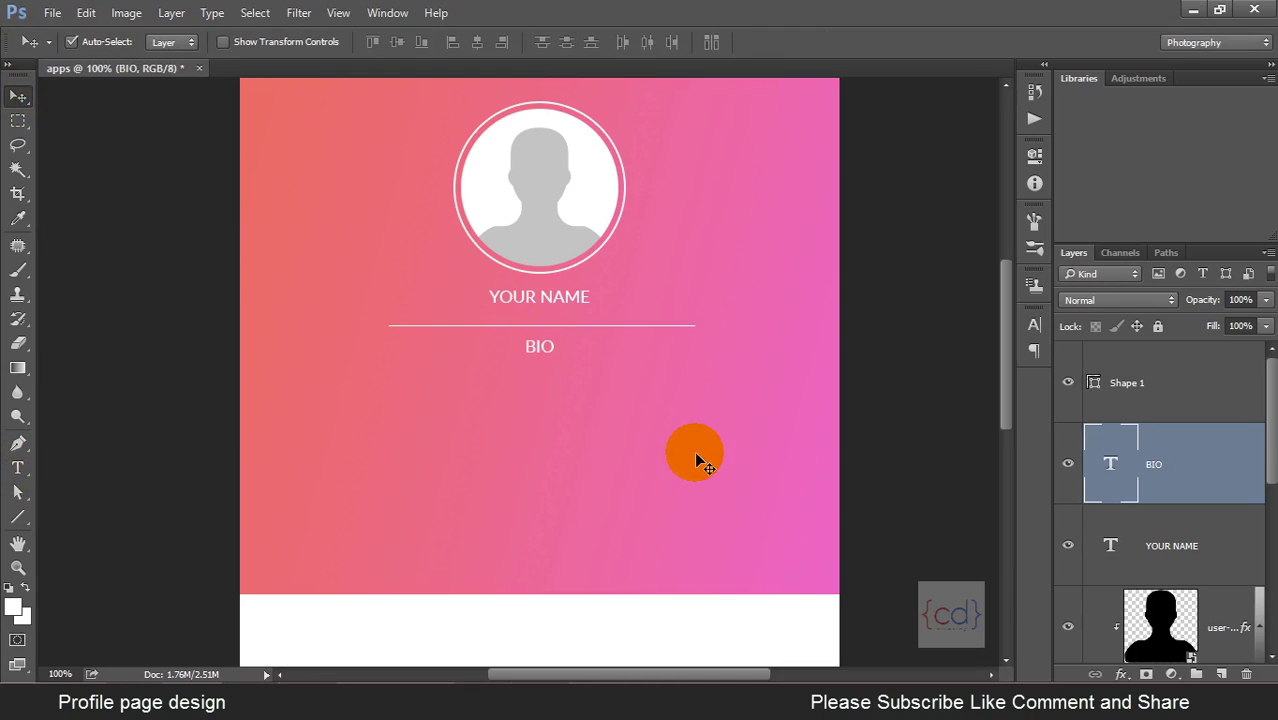
Nudge the divider and BIO text so the line sits clearly below YOUR NAME.
left_click(566, 297)
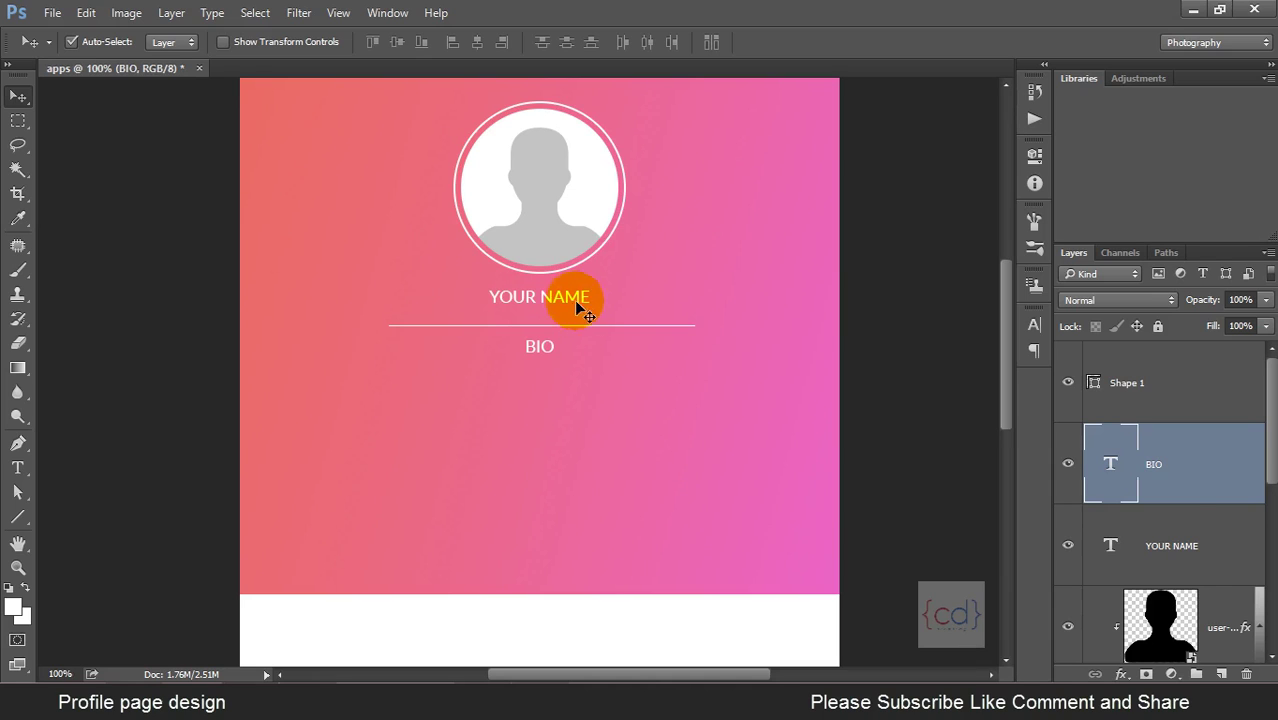
left_click_drag(465, 384, 654, 300)
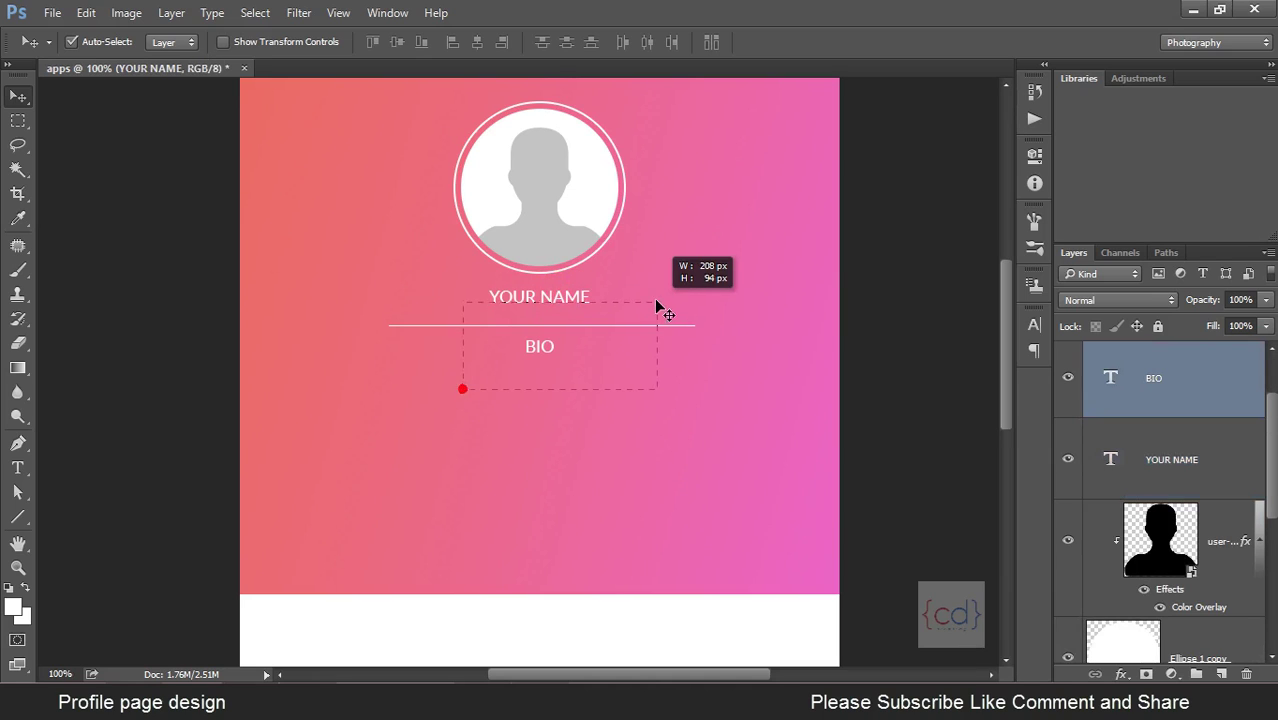
key("shift+Up")
key("shift+Down")
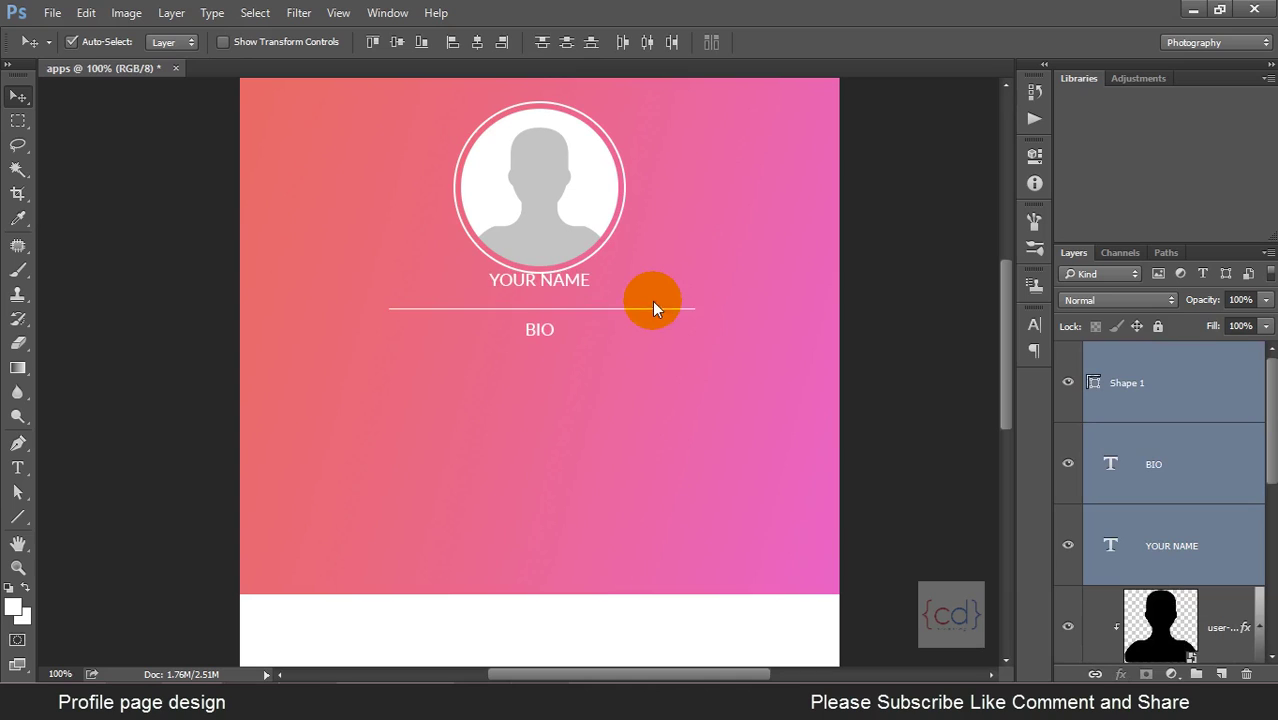
key("Down")
key("Down")
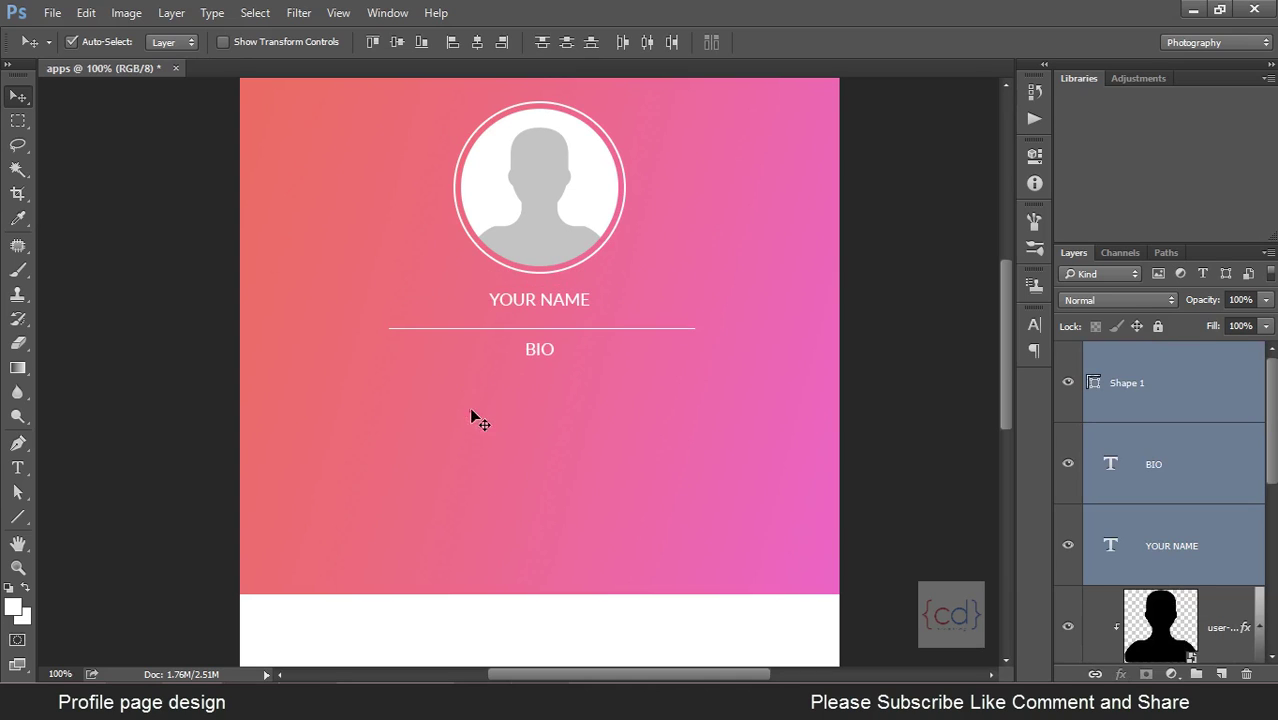
left_click_drag(471, 408, 632, 342)
key("shift+Up")
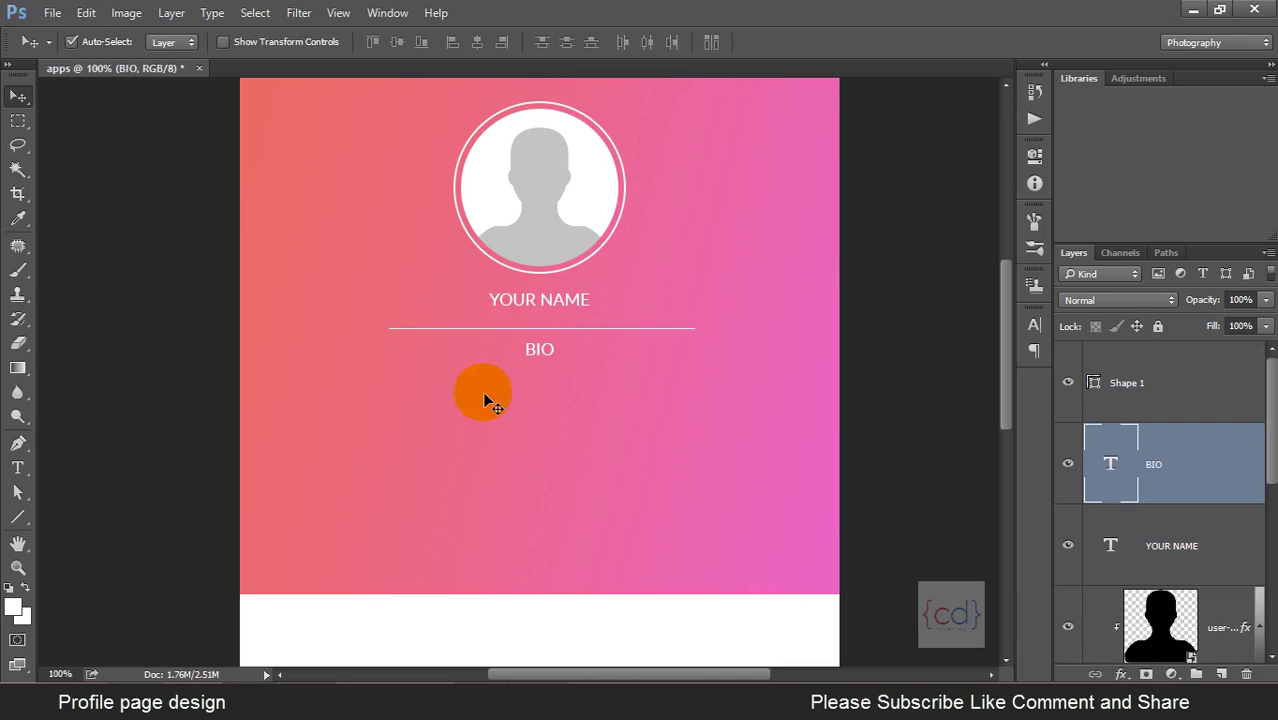
left_click_drag(466, 392, 594, 326)
key("shift+Up")
key("shift+Up")
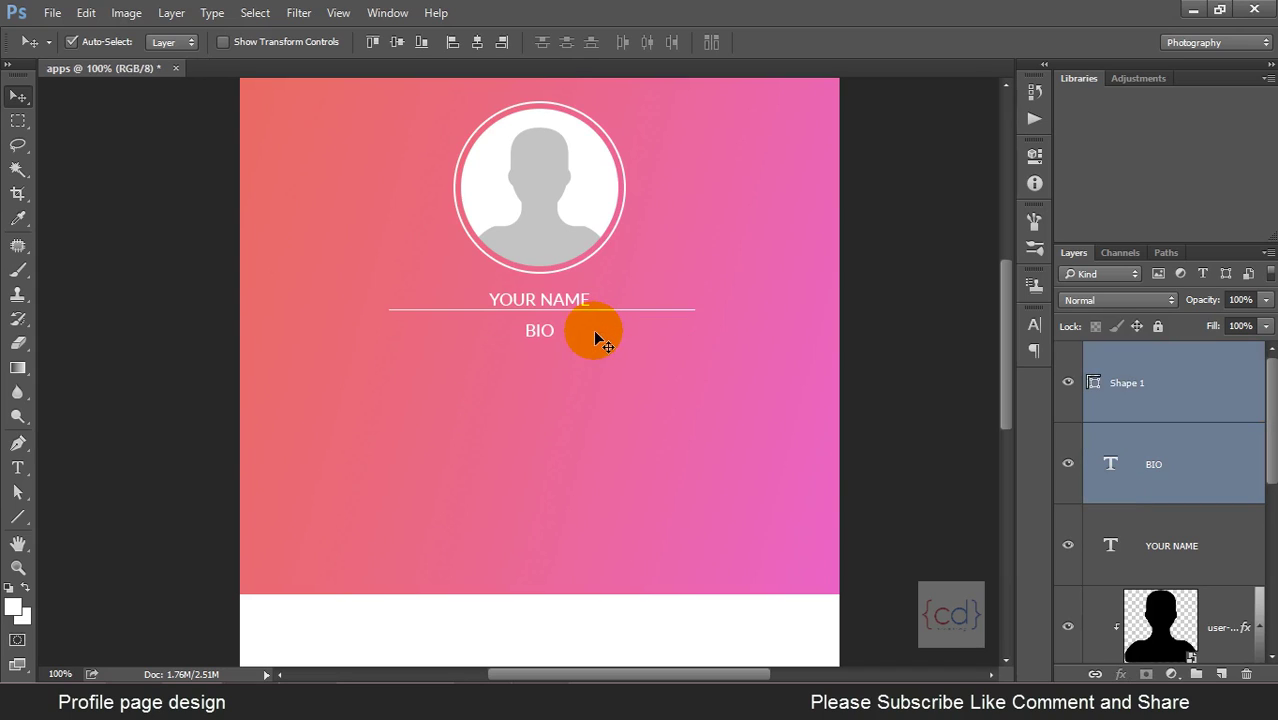
key("Up")
key("Up")
key("Up")
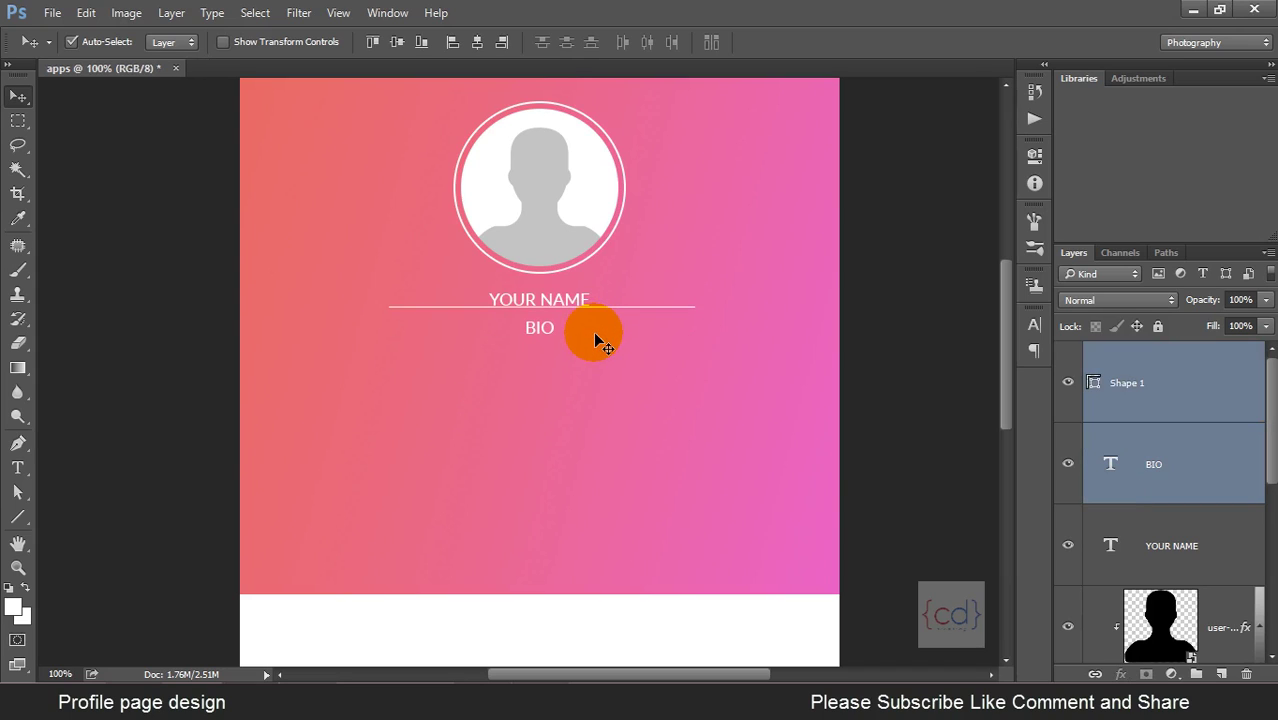
left_click_drag(594, 334, 590, 352)
left_click_drag(463, 403, 561, 350)
key("shift+Up")
key("shift+Up")
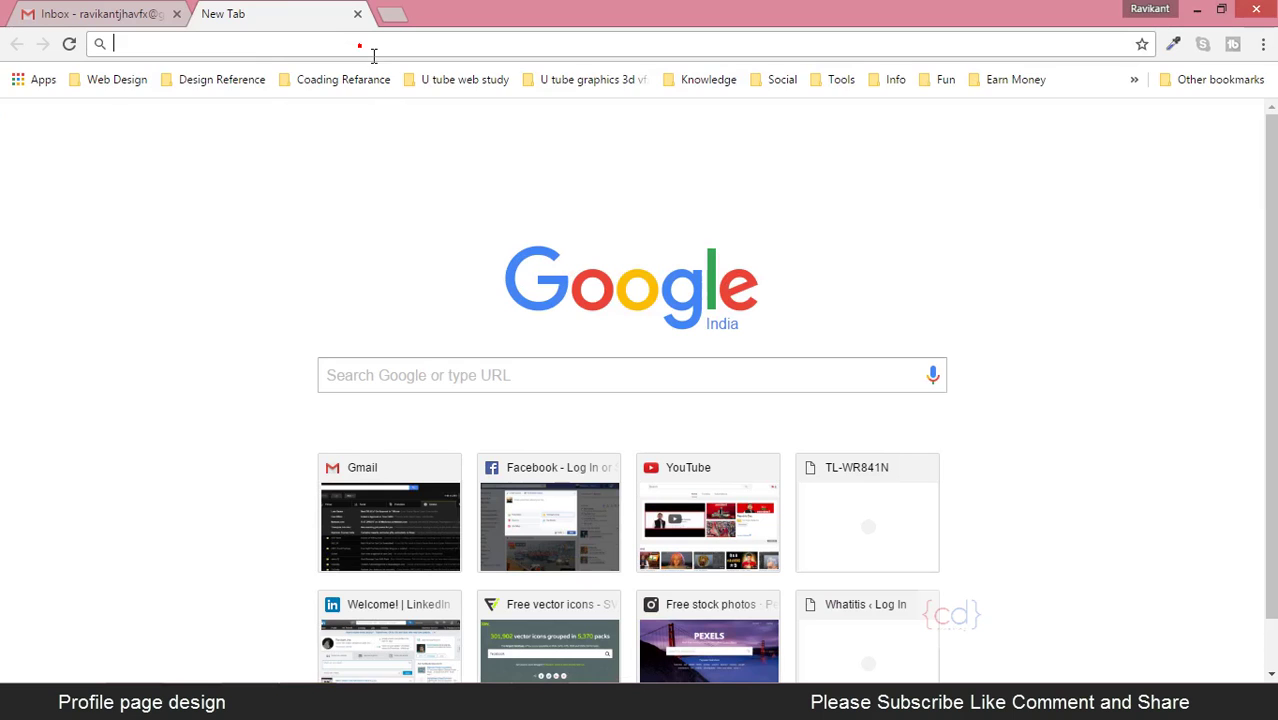
Search Google for lorem ipsum, open lipsum.com and select the first paragraph's opening lines.
type("LOREM")
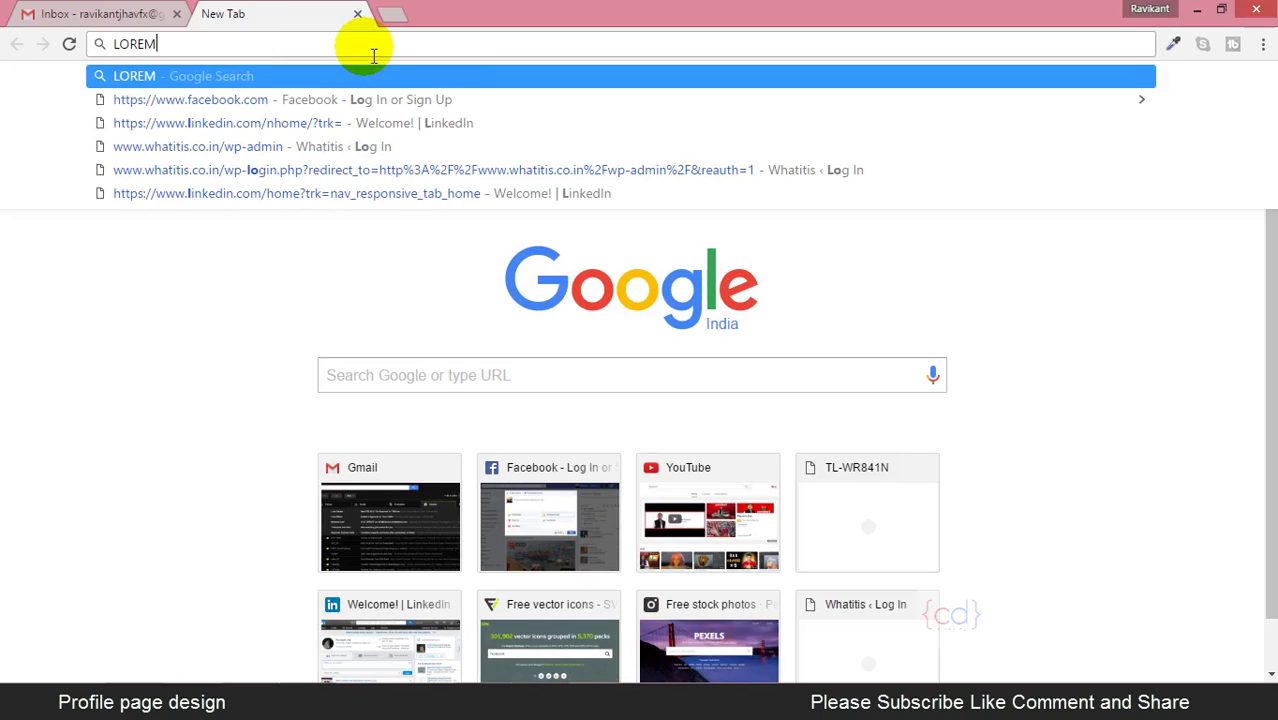
type(" IPTUM")
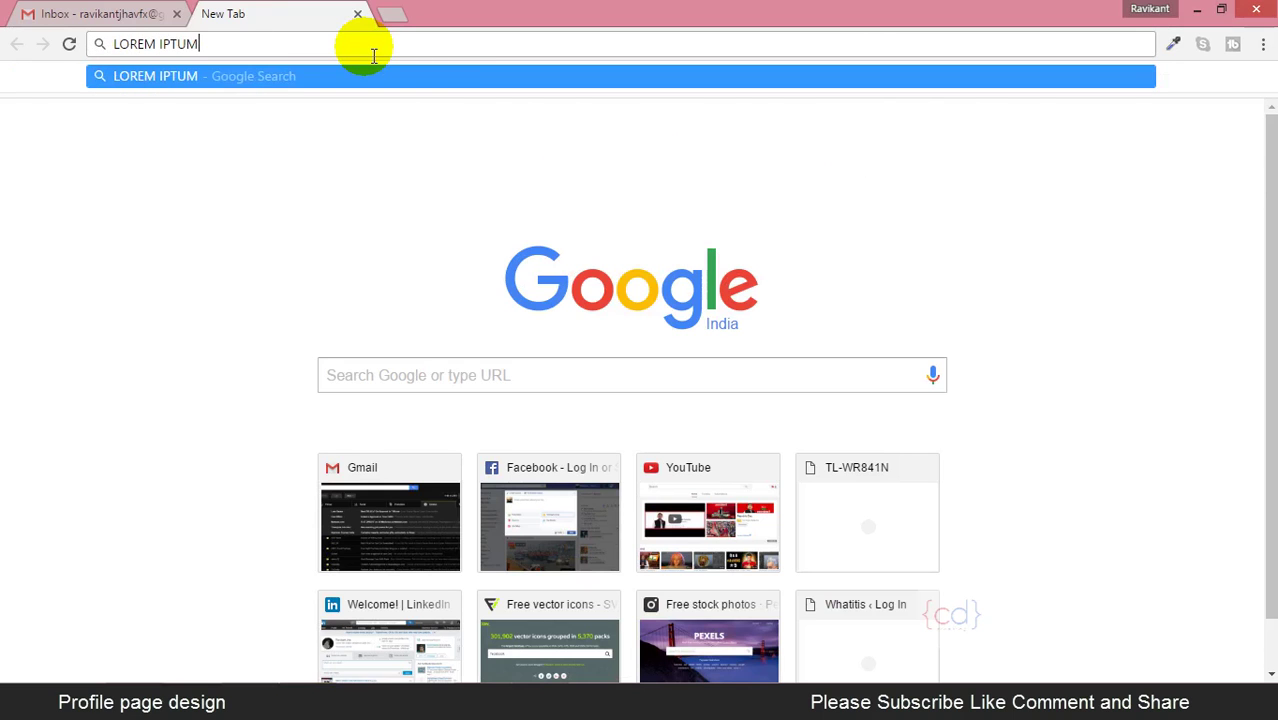
key("Return")
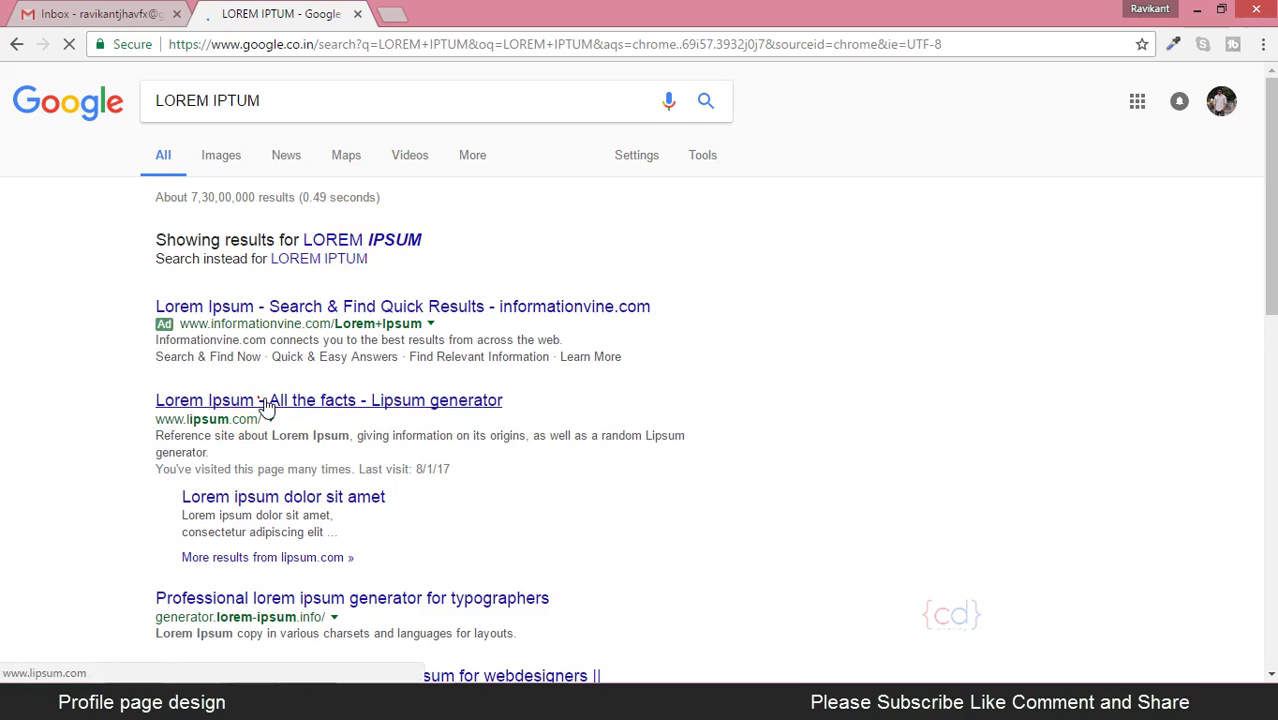
left_click(265, 405)
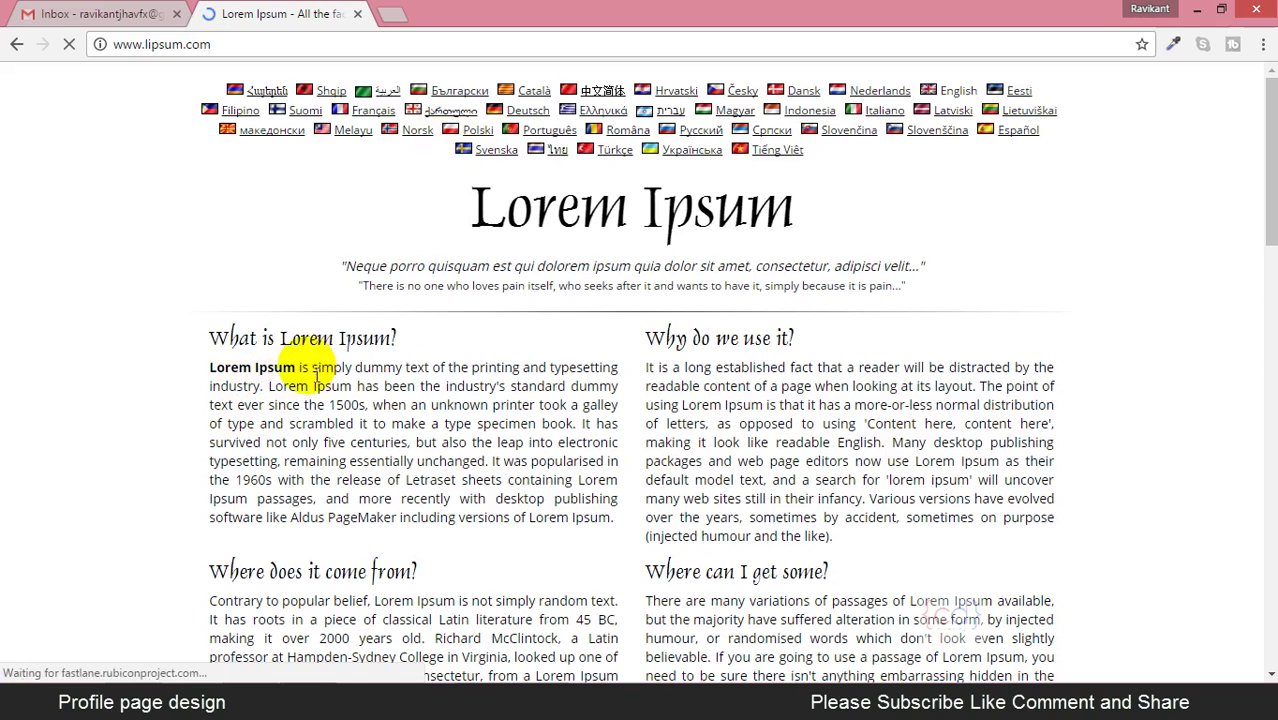
mouse_move(210, 368)
left_mouse_down()
mouse_move(540, 385)
mouse_move(585, 366)
mouse_move(371, 391)
mouse_move(379, 418)
mouse_move(338, 409)
mouse_move(522, 390)
mouse_move(545, 408)
mouse_move(622, 412)
left_mouse_up()
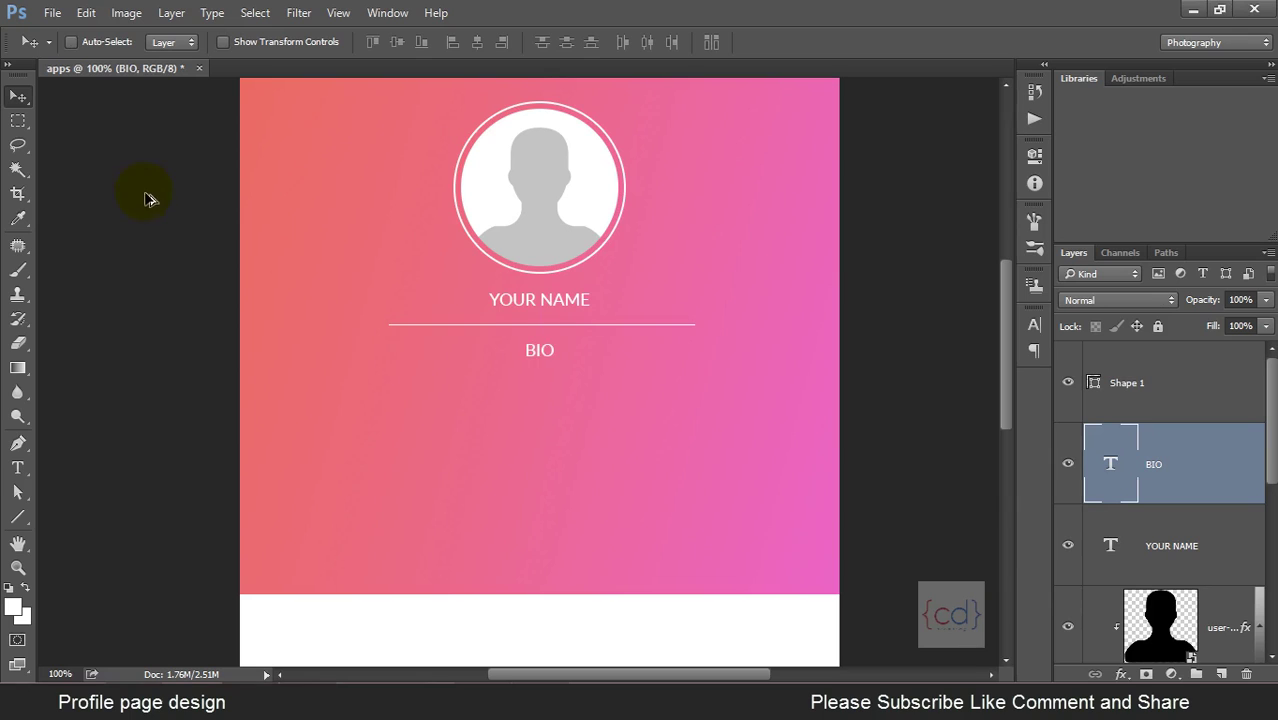
Draw a text box below BIO and paste the Lorem Ipsum text into it.
key("t")
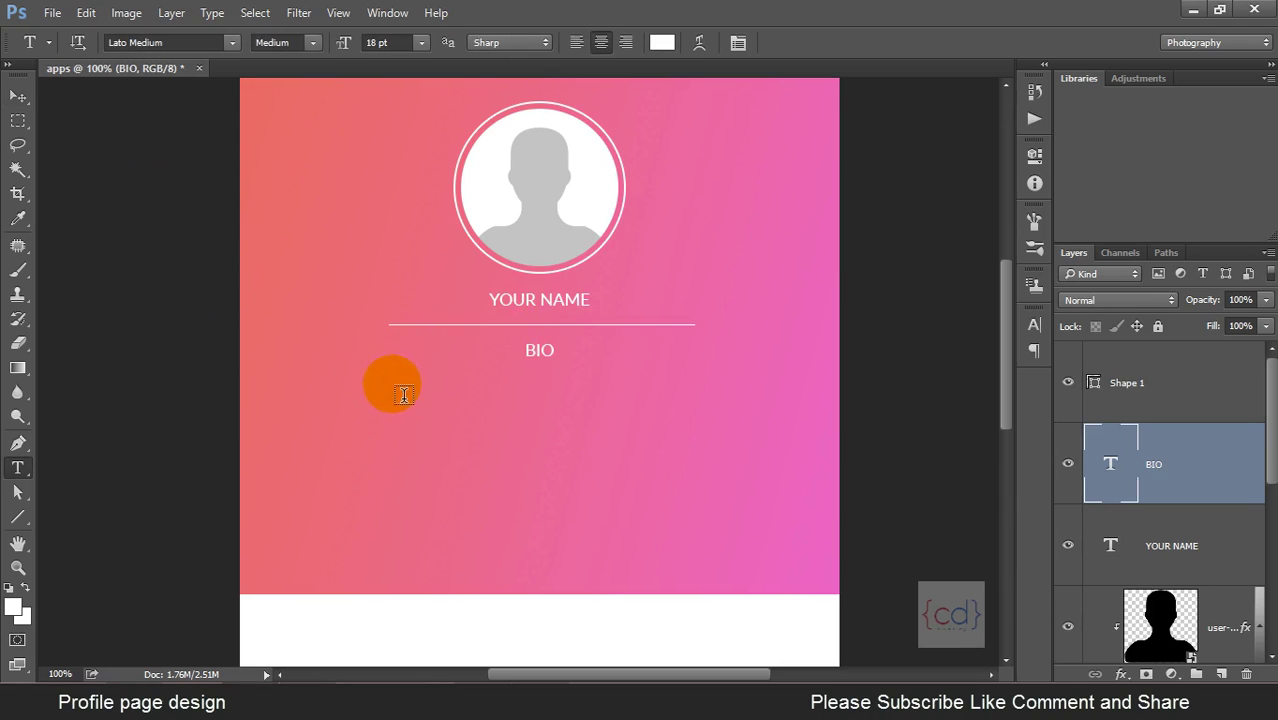
left_click_drag(394, 393, 710, 502)
left_click(596, 42)
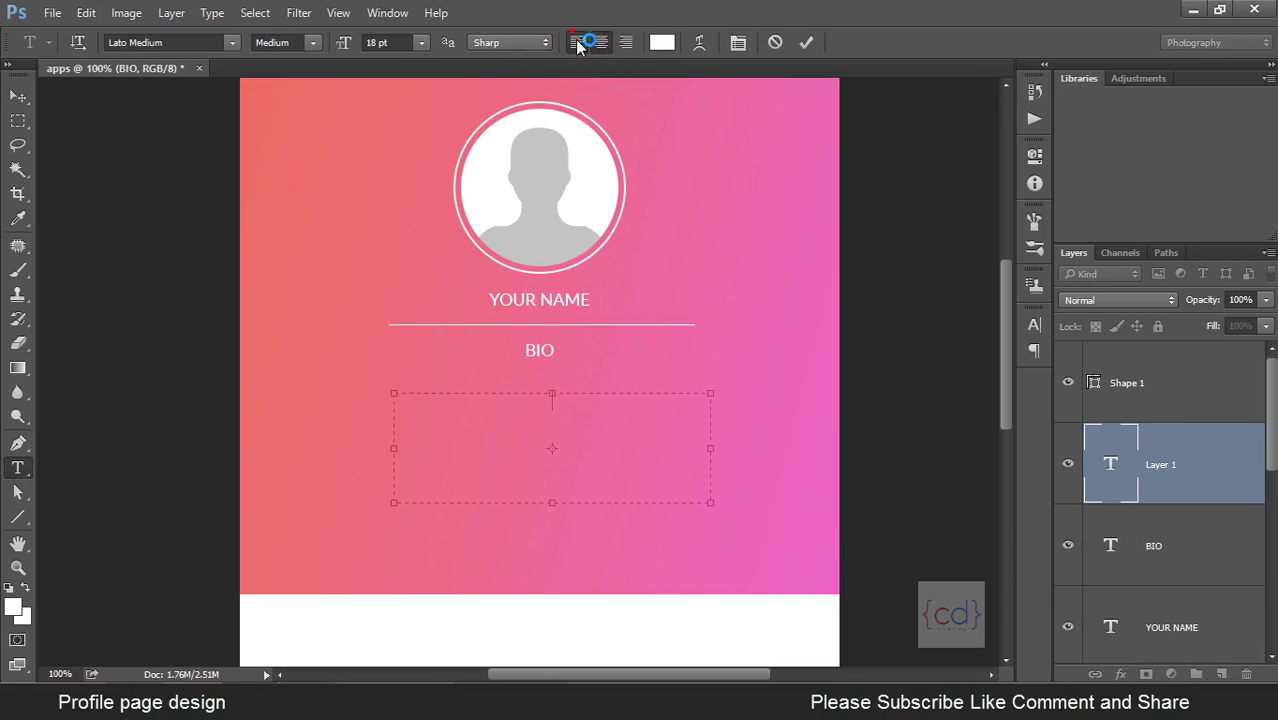
key("ctrl+v")
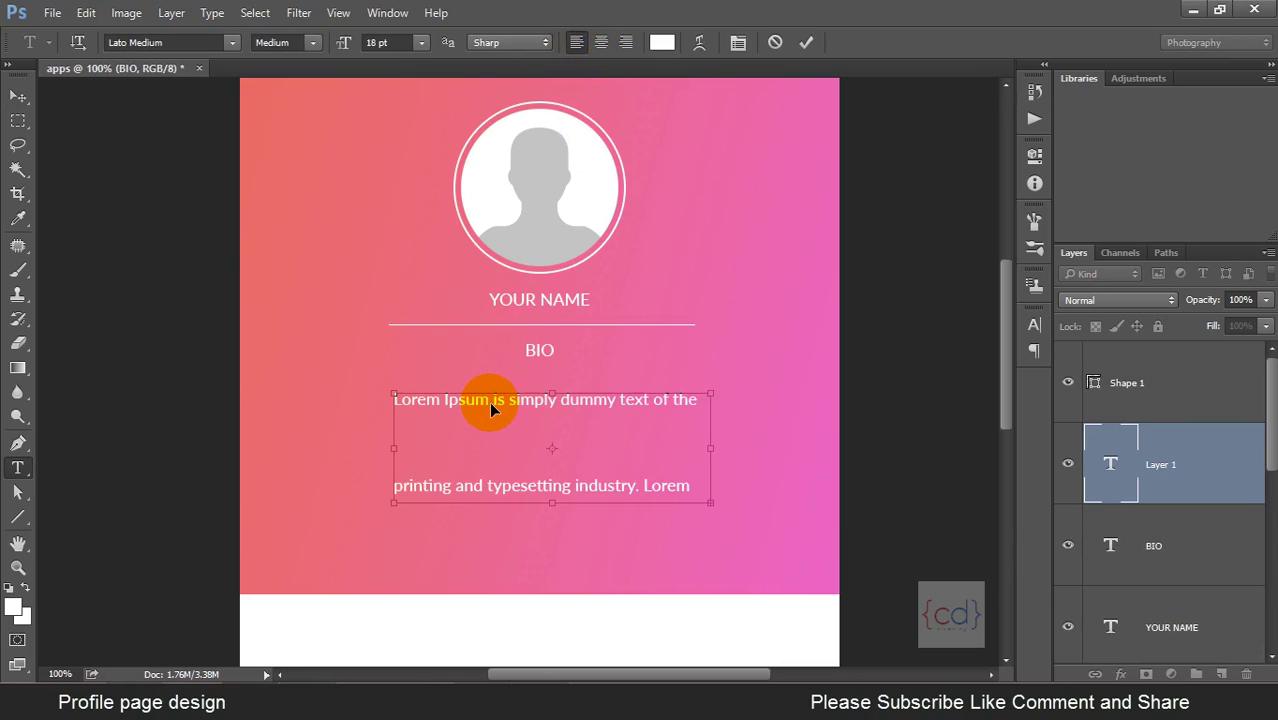
key("ctrl+a")
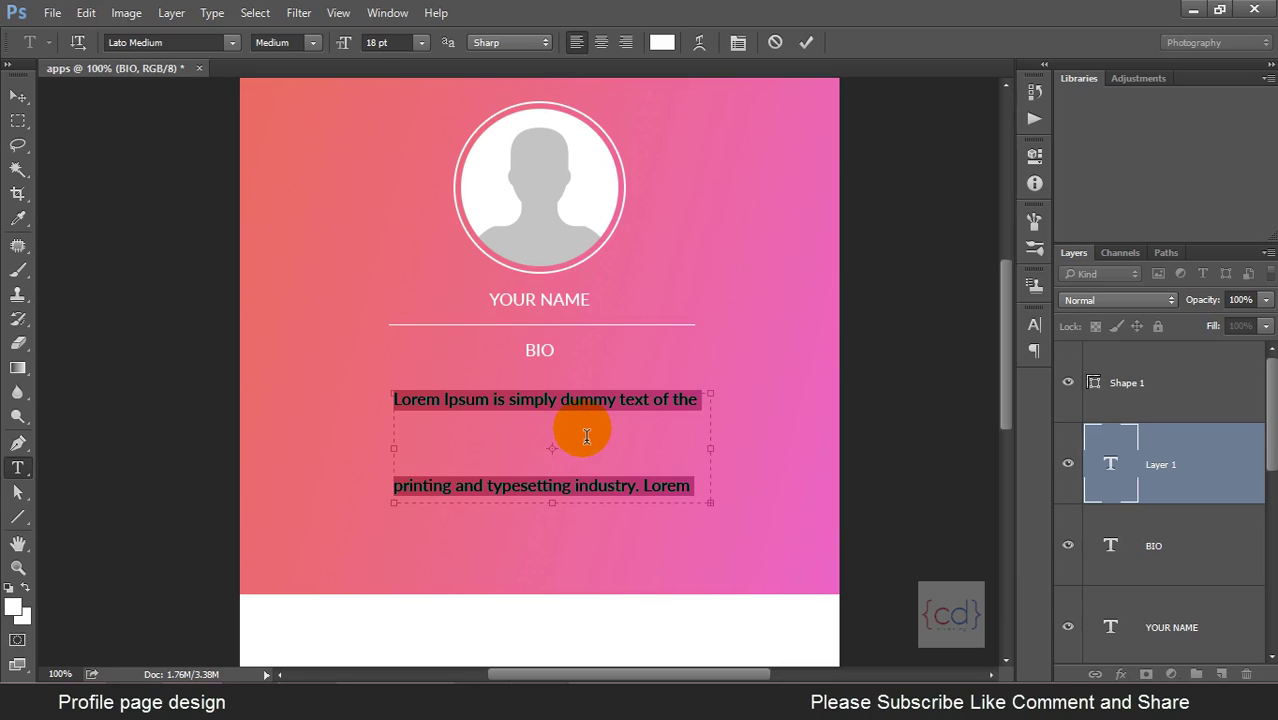
right_click(586, 436)
left_click(583, 520)
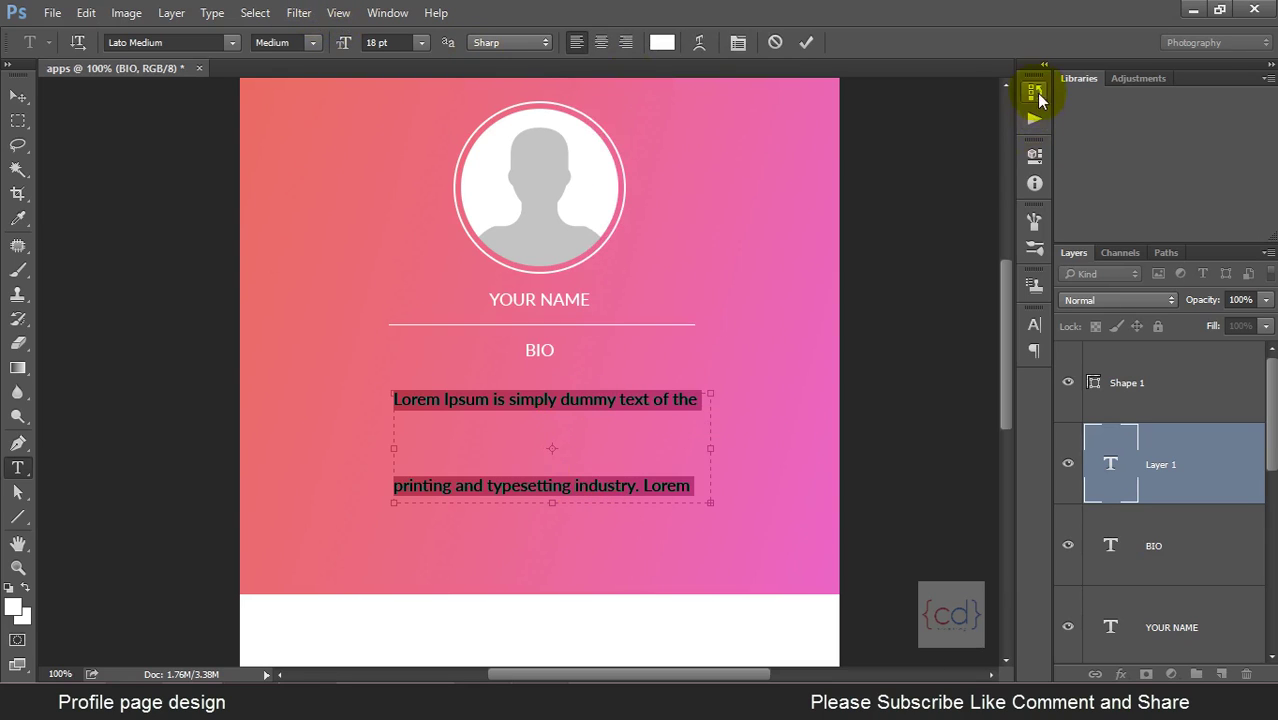
Set the paragraph's leading to Auto and centre-align it.
left_click(1034, 328)
left_click(838, 307)
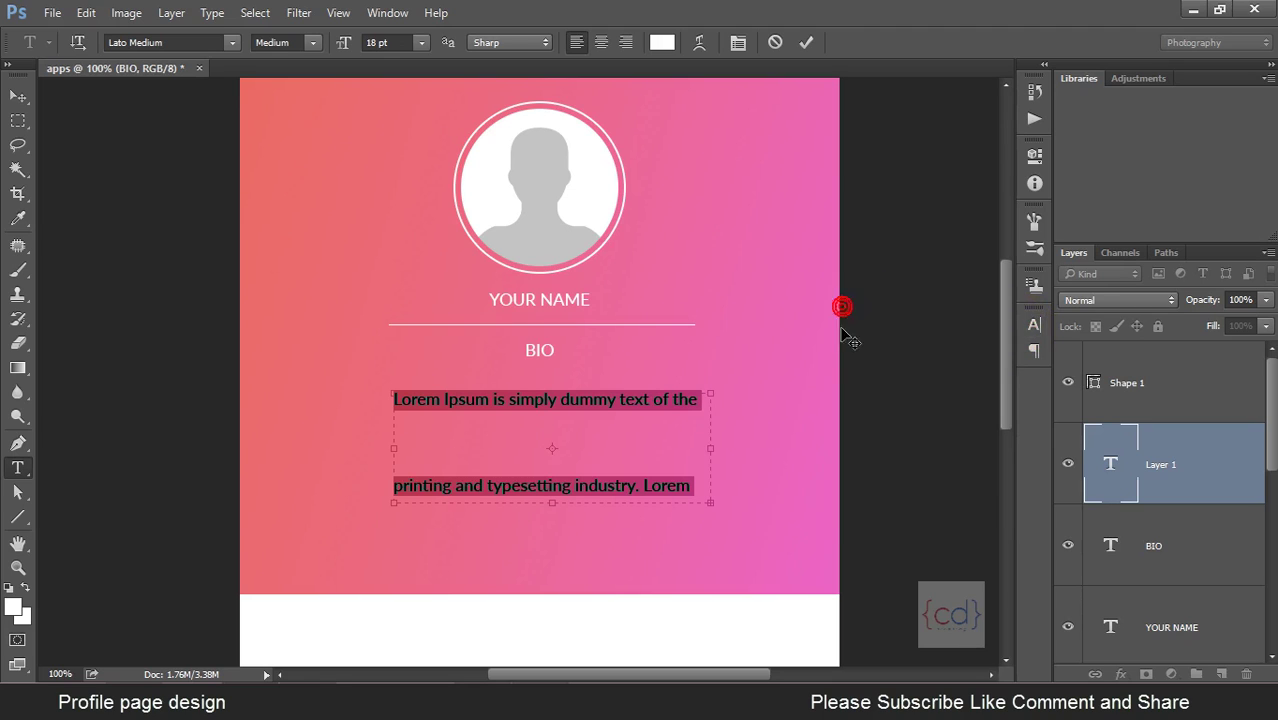
left_click(1034, 328)
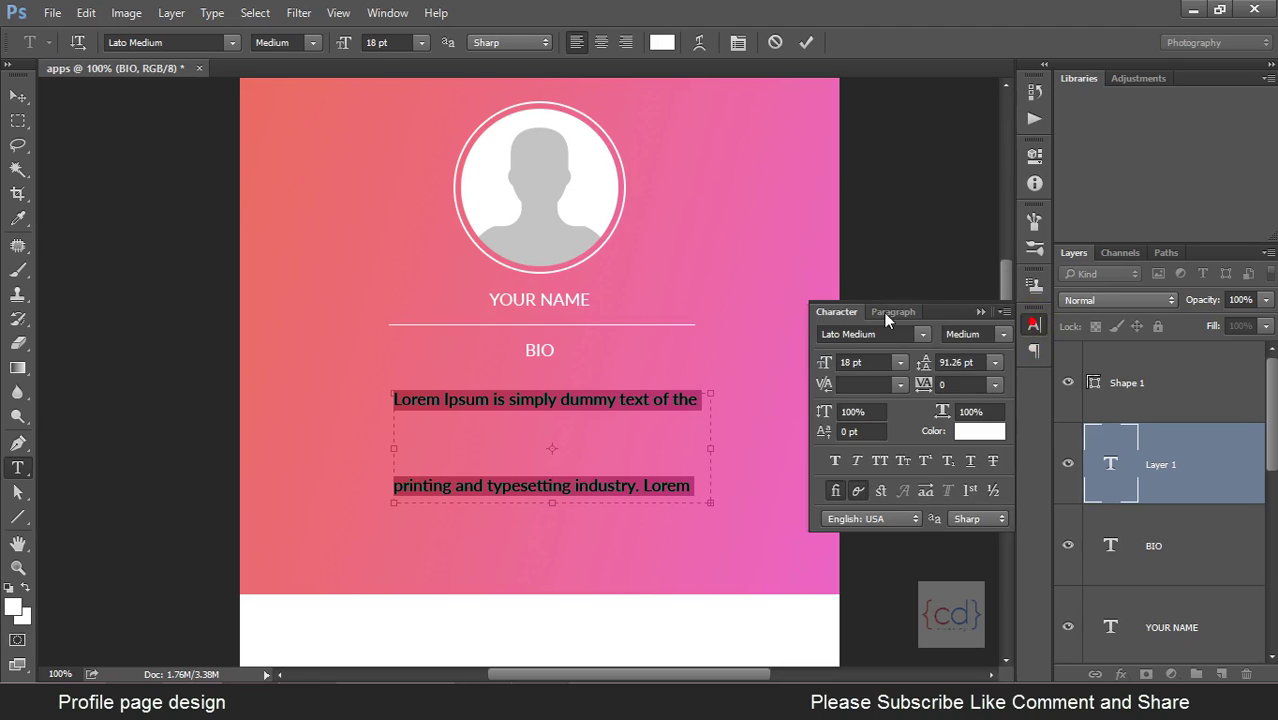
left_click(996, 362)
left_click(993, 54)
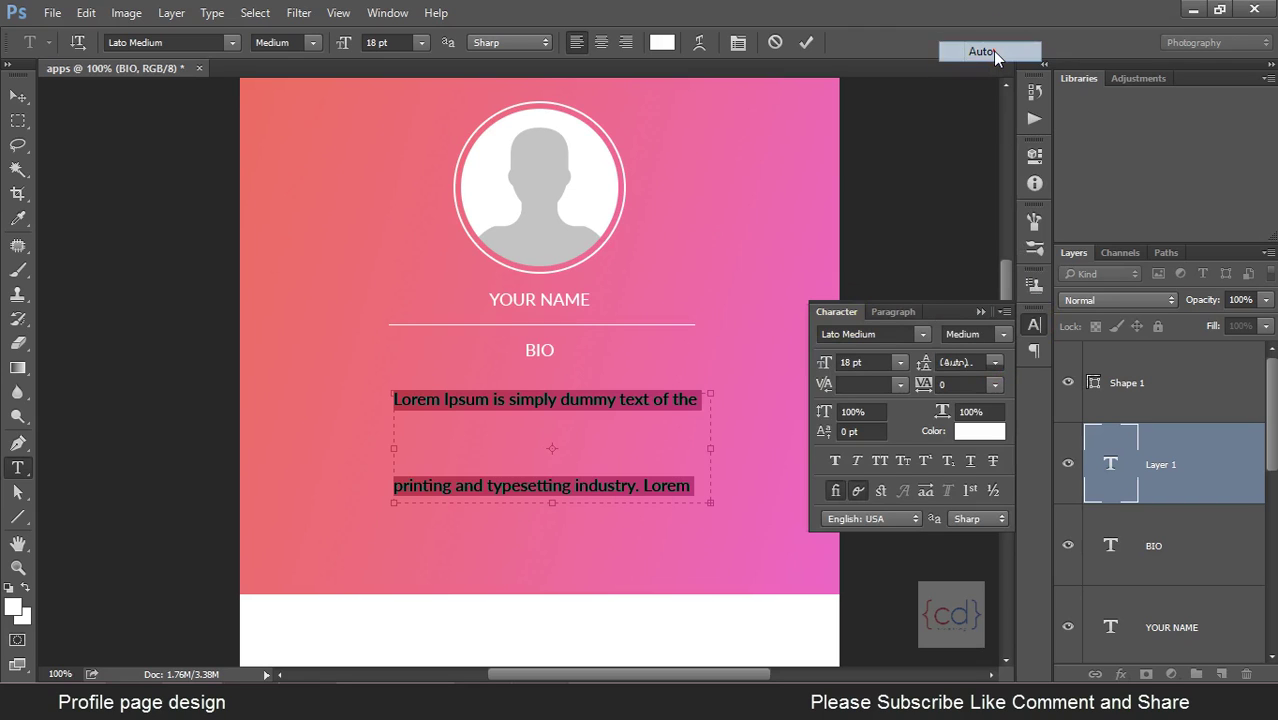
left_click(590, 437)
left_click_drag(635, 501, 394, 395)
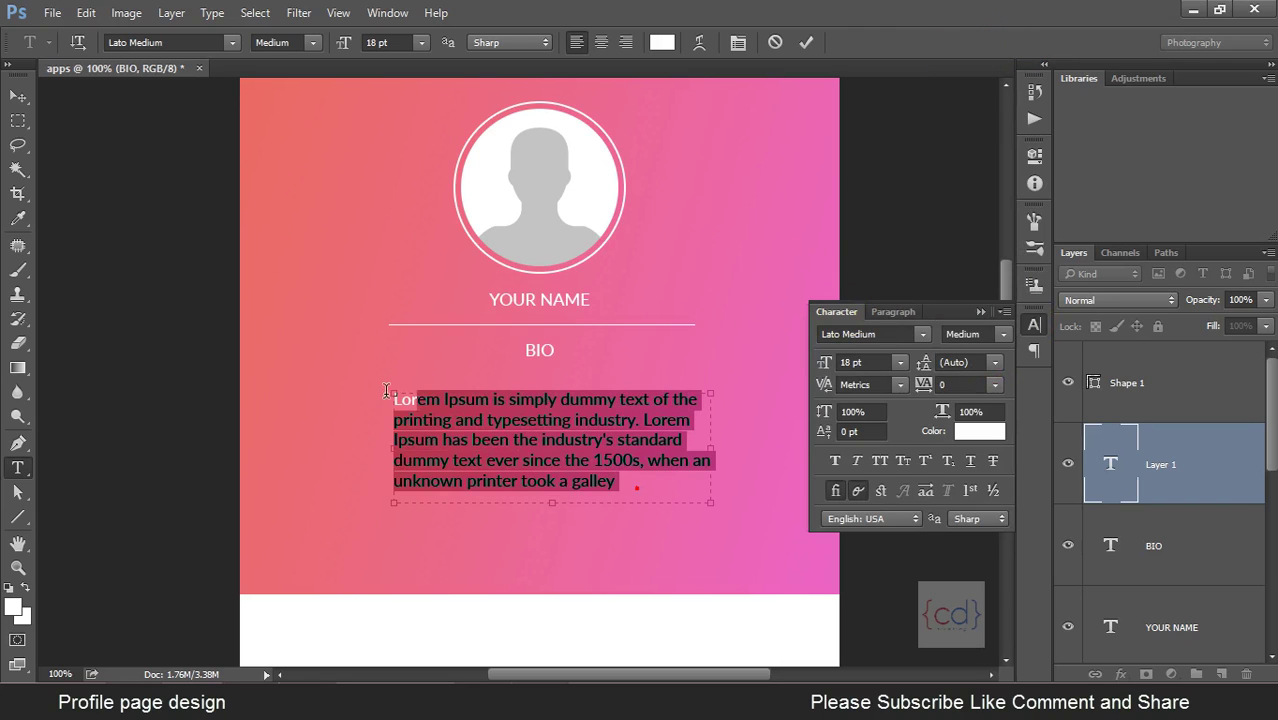
left_click(601, 42)
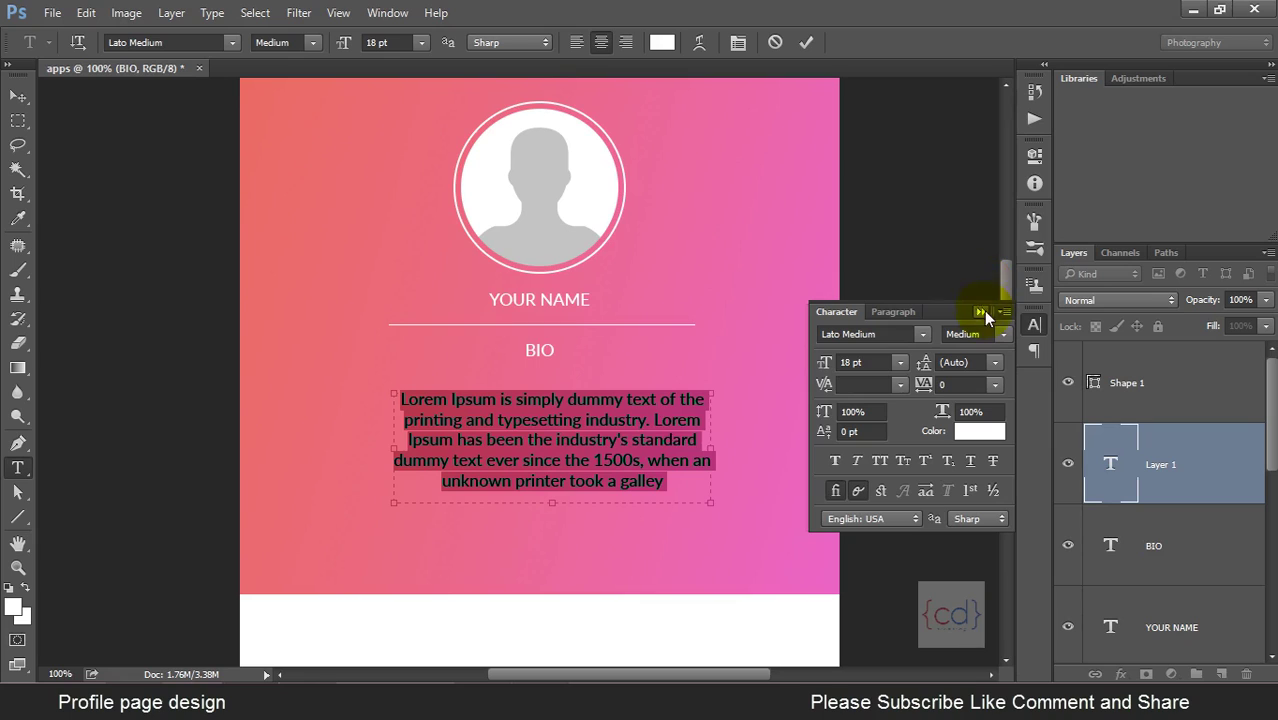
Trim the paragraph to end at 'since the' and shorten the text box.
left_click(597, 483)
left_click(601, 464)
left_click_drag(601, 464, 710, 512)
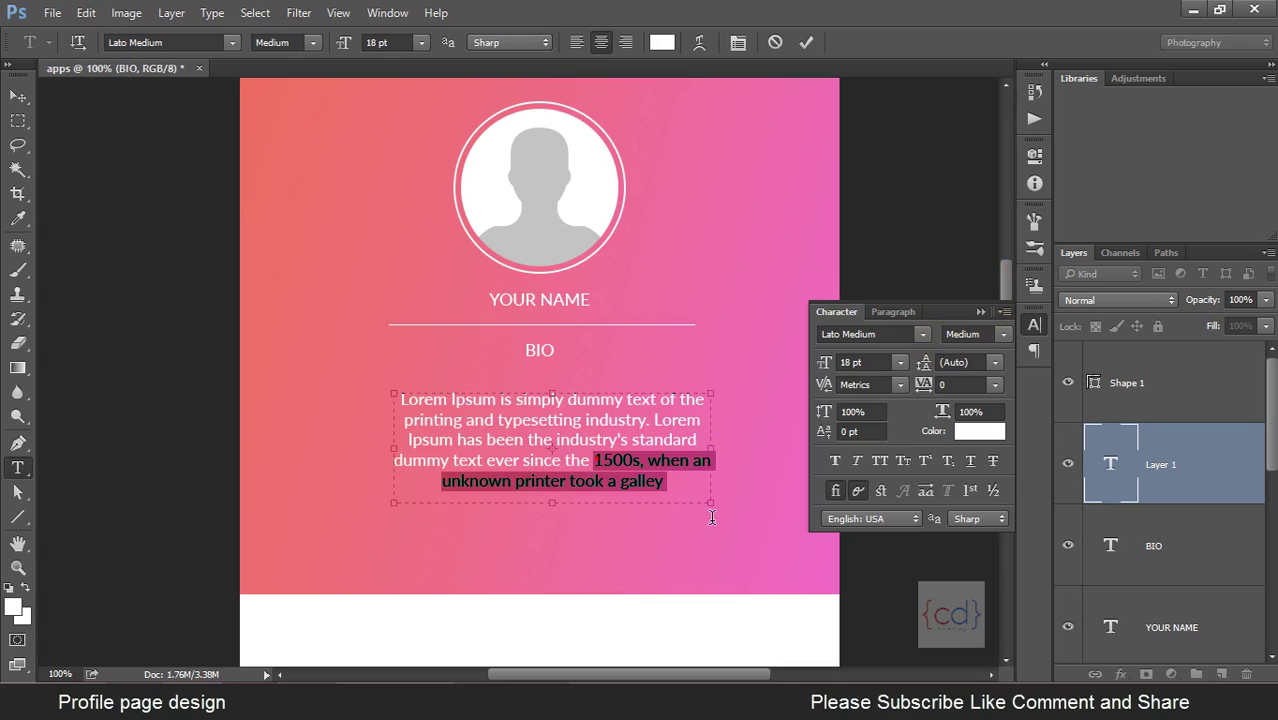
key("BackSpace")
left_click_drag(521, 521, 552, 478)
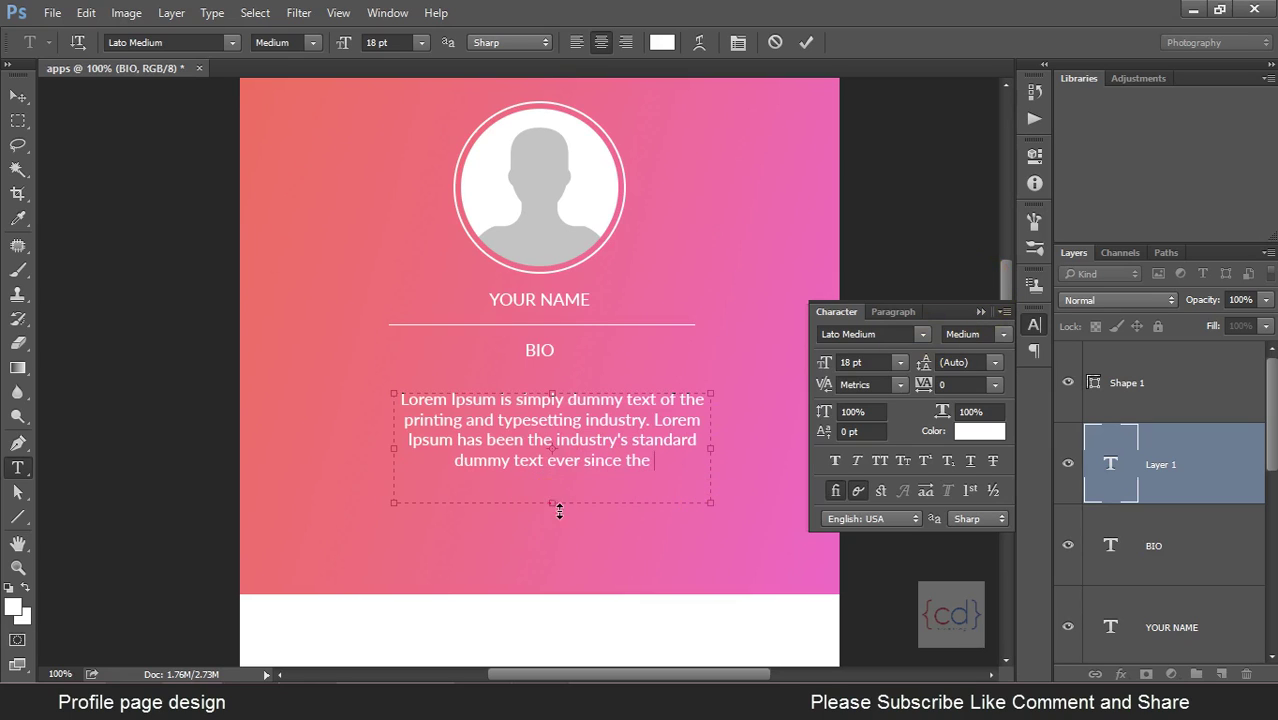
Set the bio paragraph to Lato Regular 14 pt and shrink its text box.
left_click(589, 448)
key("ctrl+a")
left_click(300, 42)
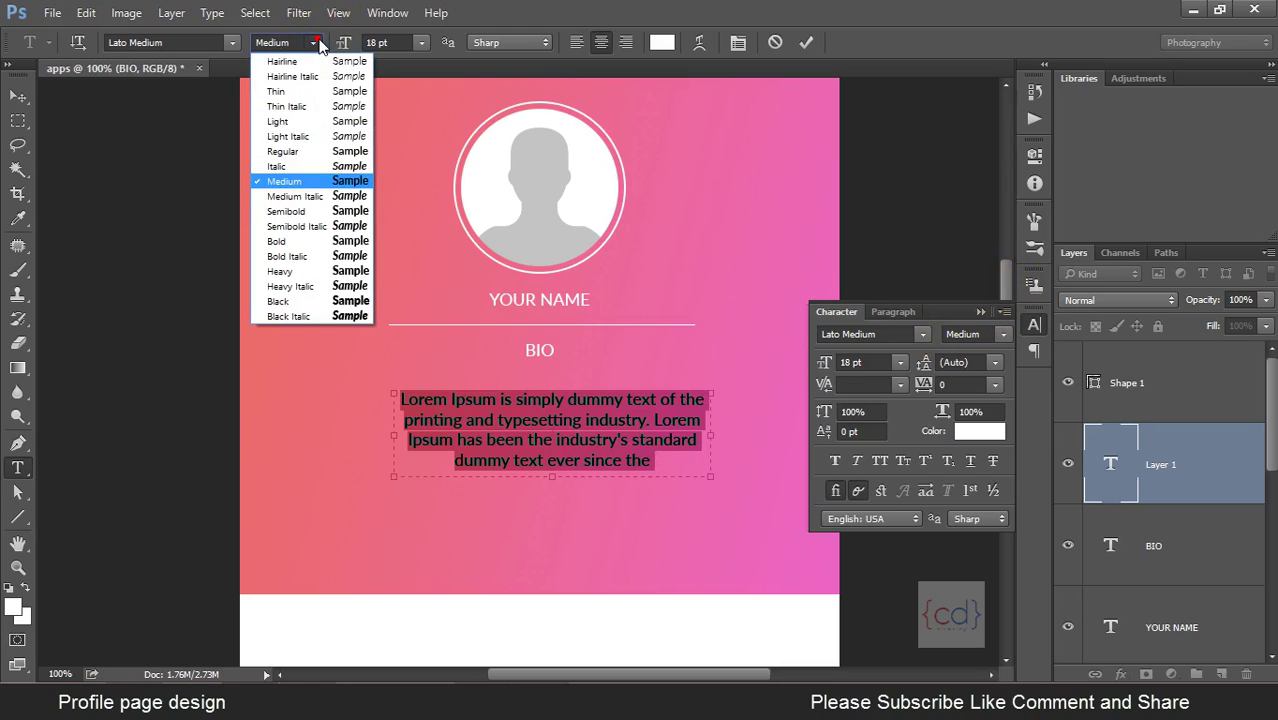
left_click(300, 151)
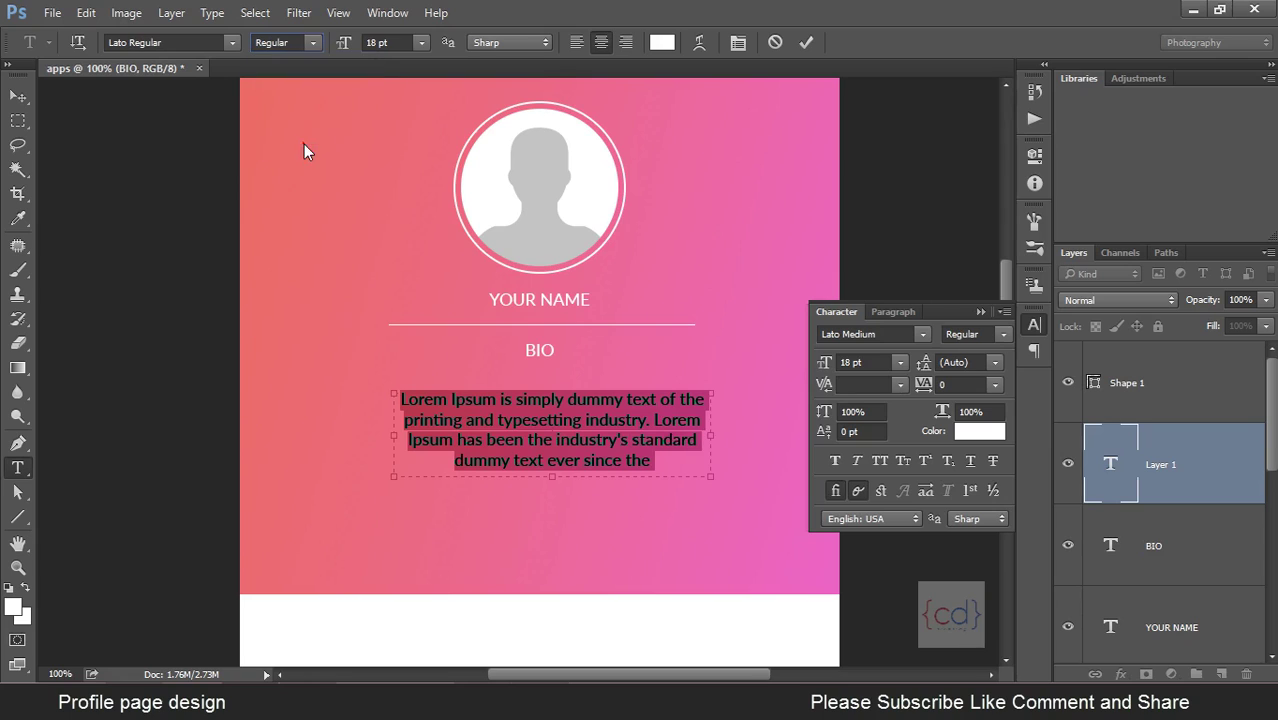
left_click(390, 42)
type("14")
key("Return")
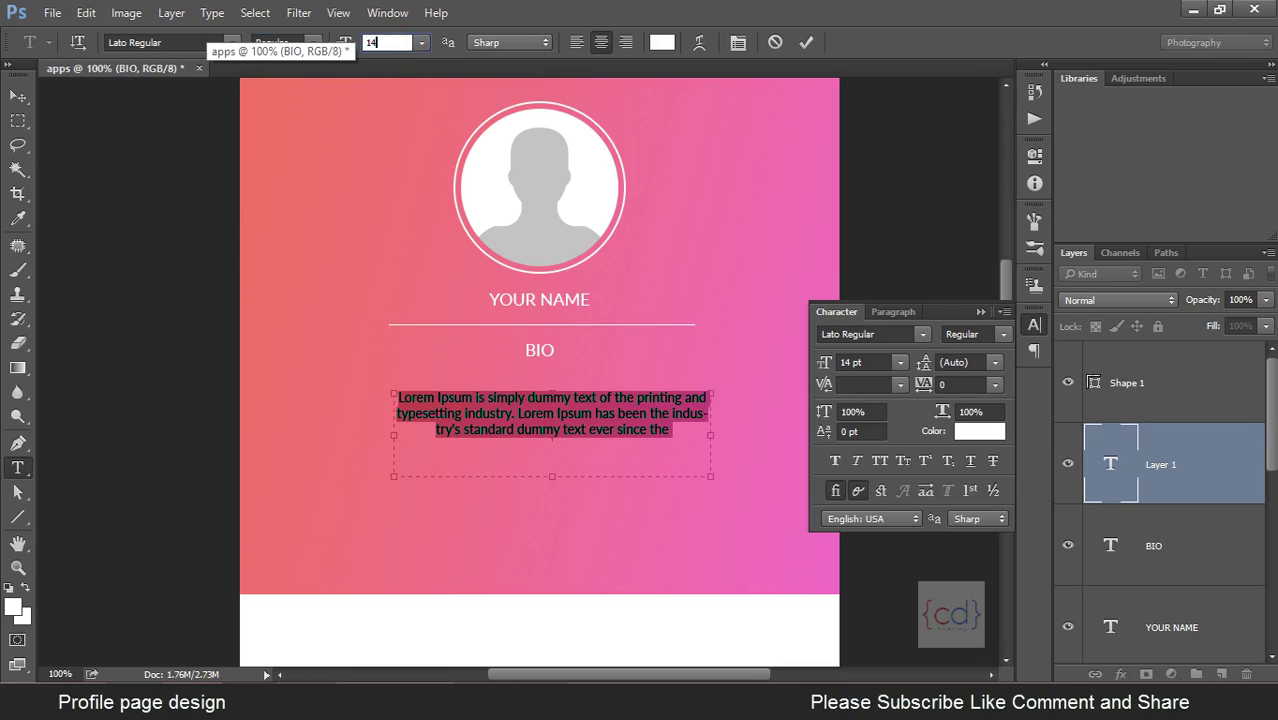
left_click(650, 442)
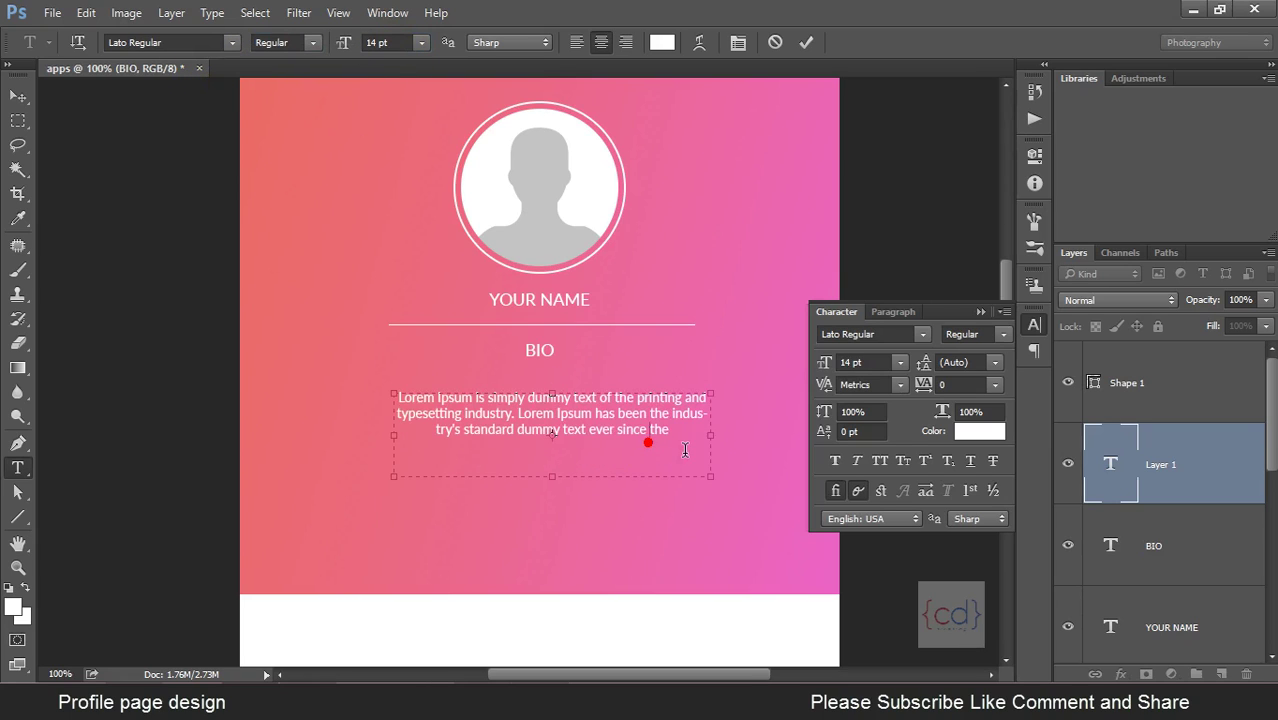
left_click_drag(562, 492, 562, 446)
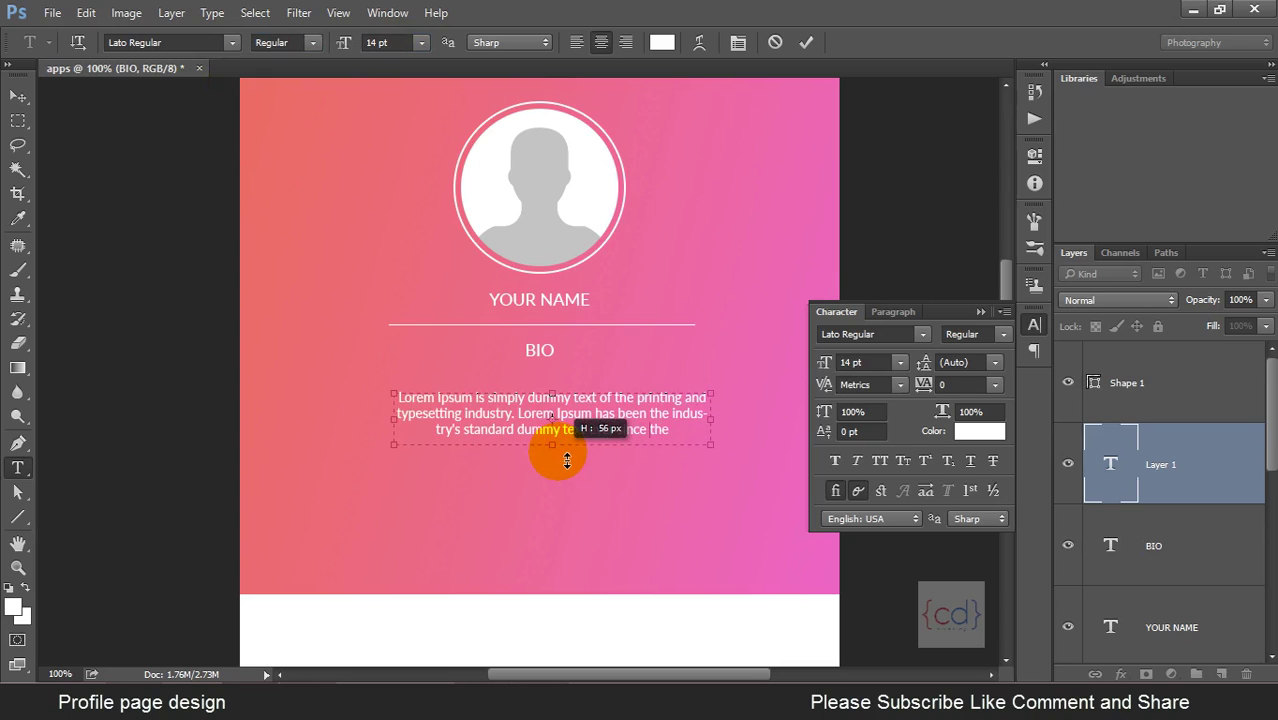
left_click(18, 93)
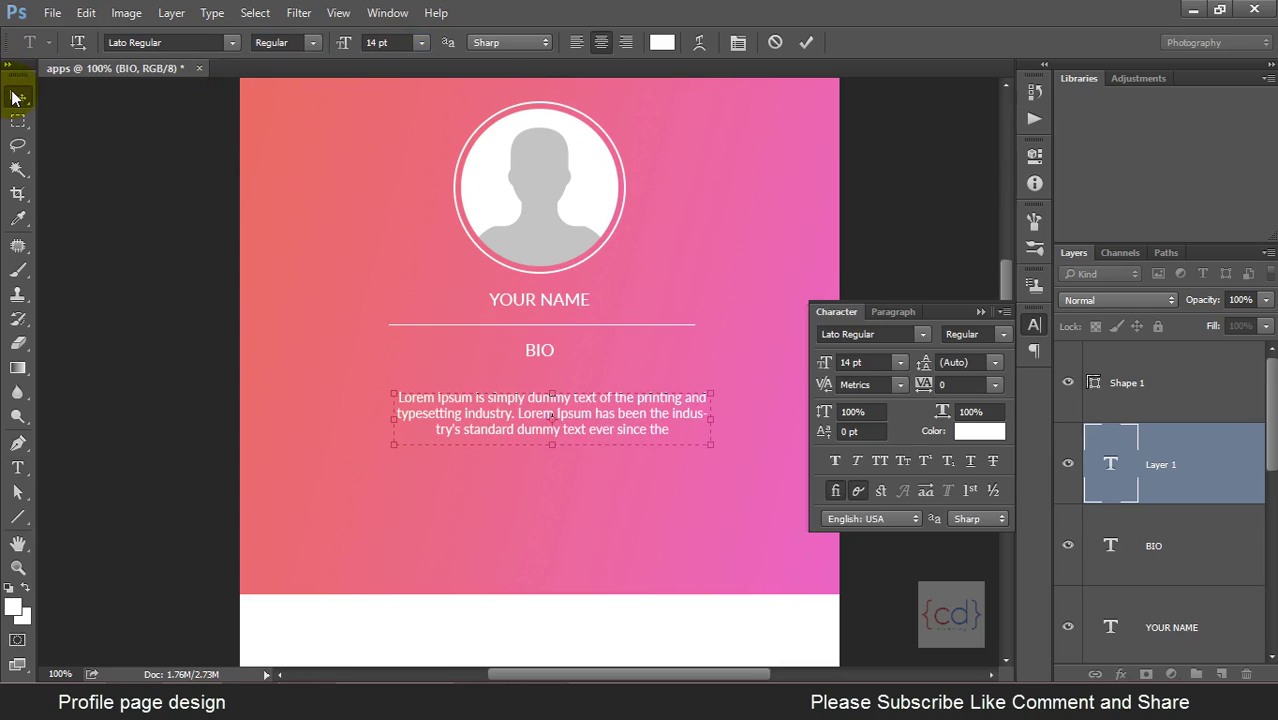
left_click(980, 313)
Centre the bio paragraph on the page and move it up just under BIO.
key("ctrl+a")
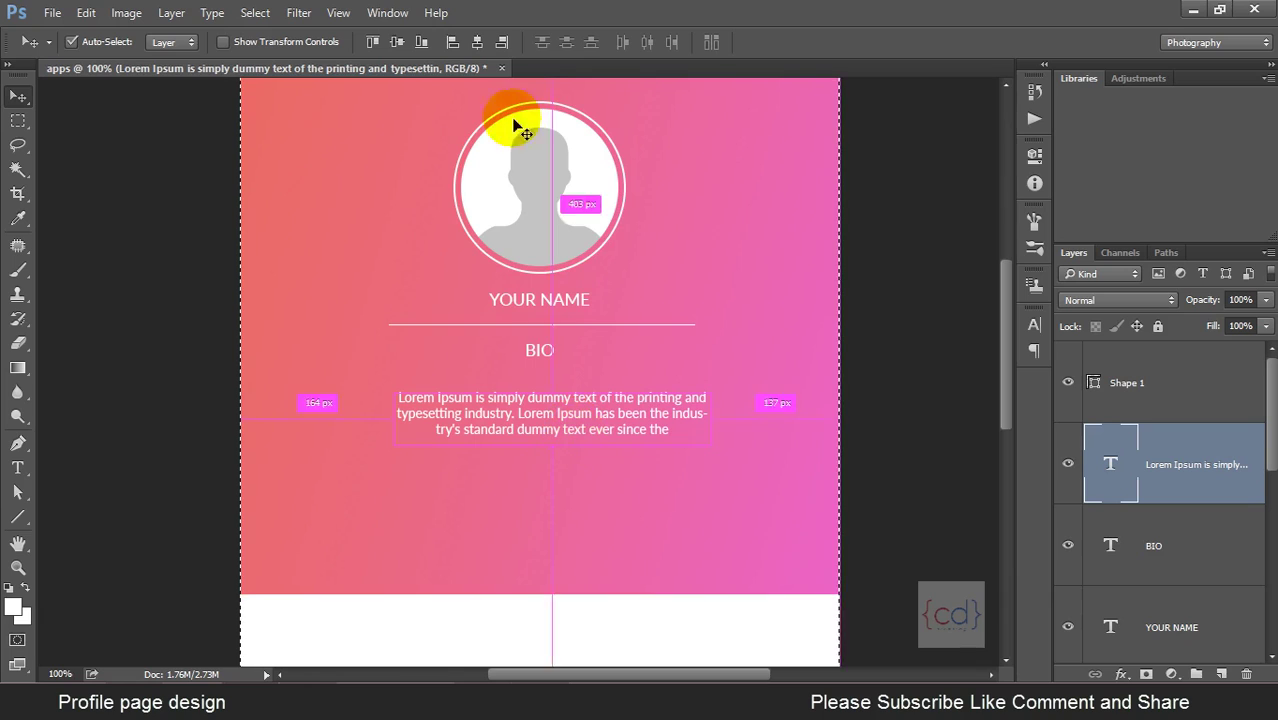
left_click(479, 42)
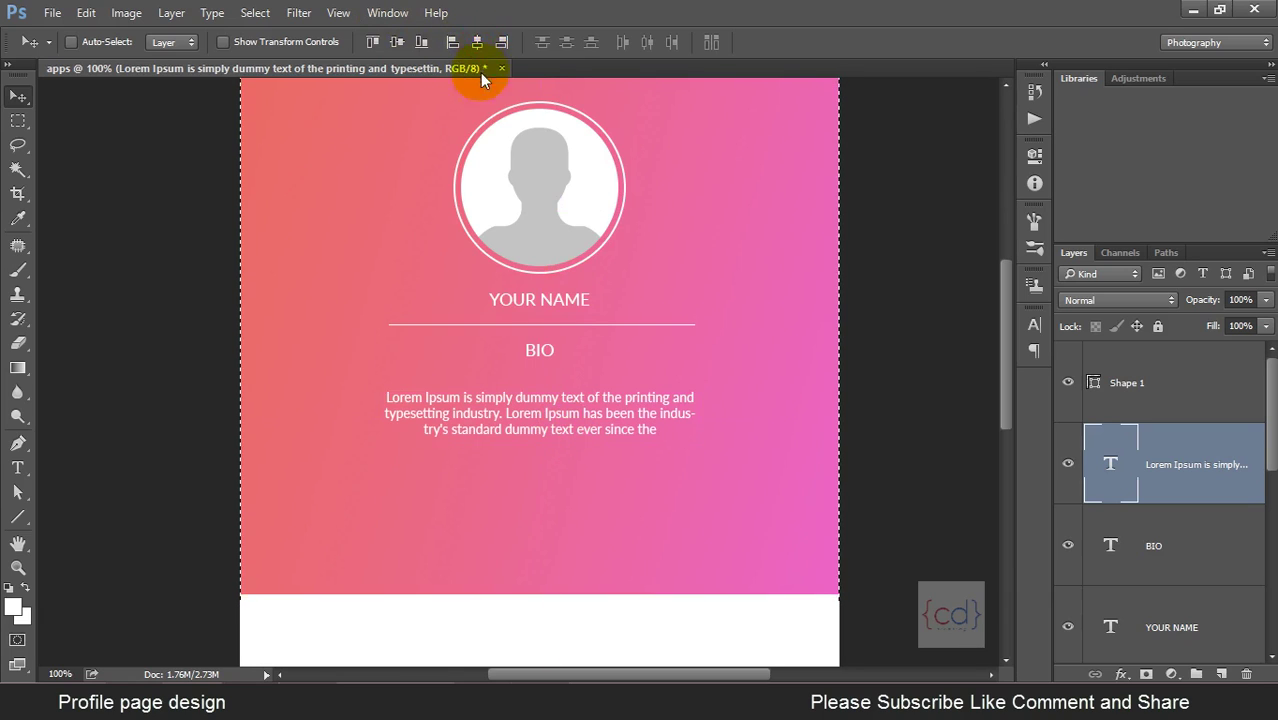
key("ctrl+d")
left_click(600, 388)
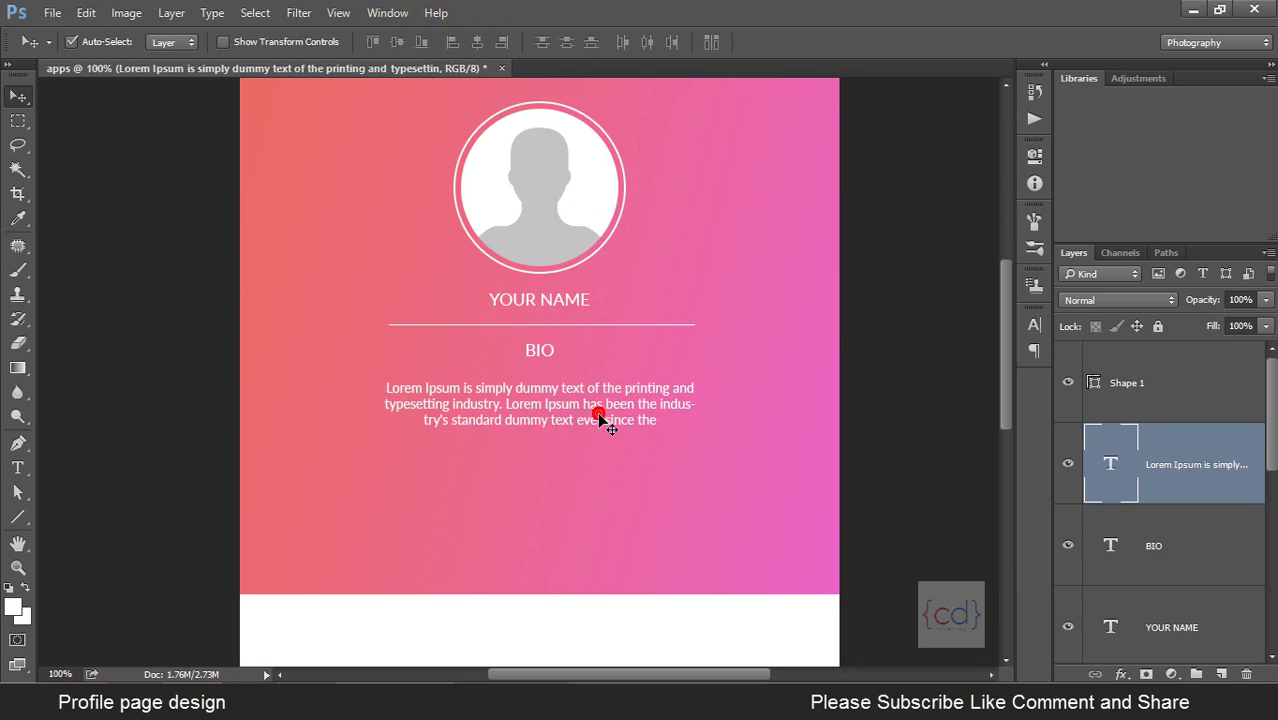
left_click_drag(600, 420, 600, 401)
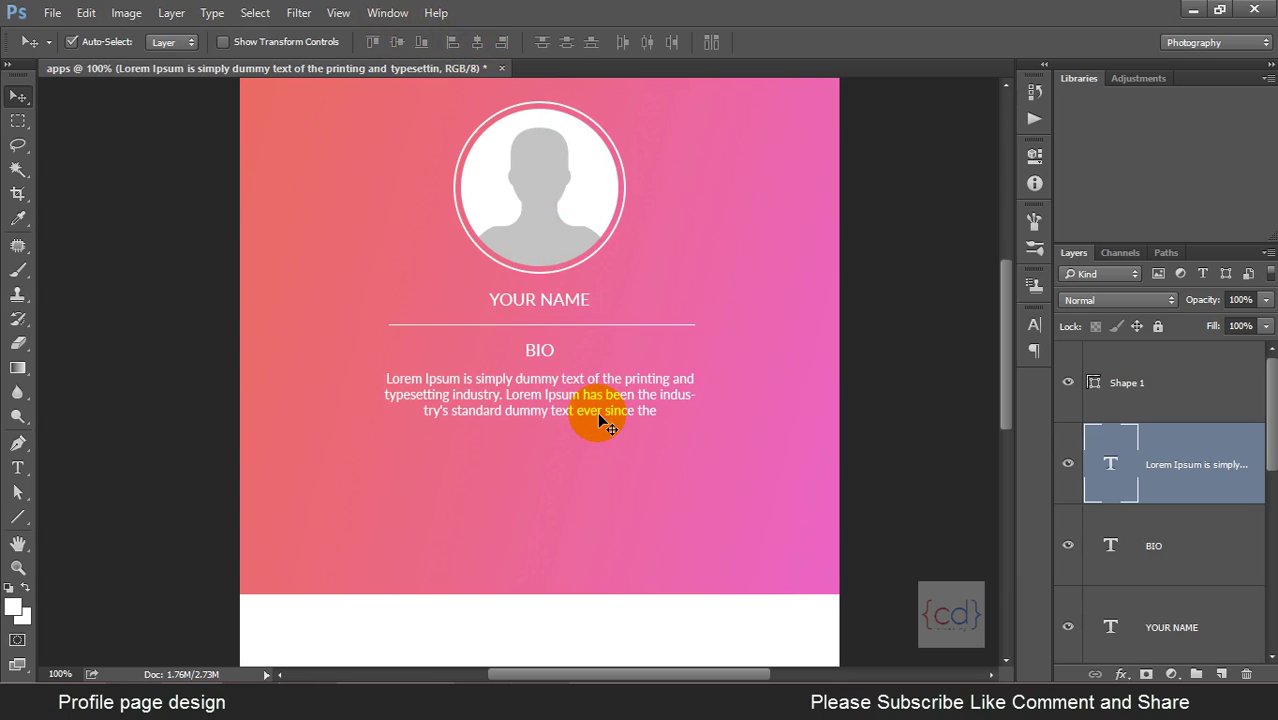
left_click(712, 308)
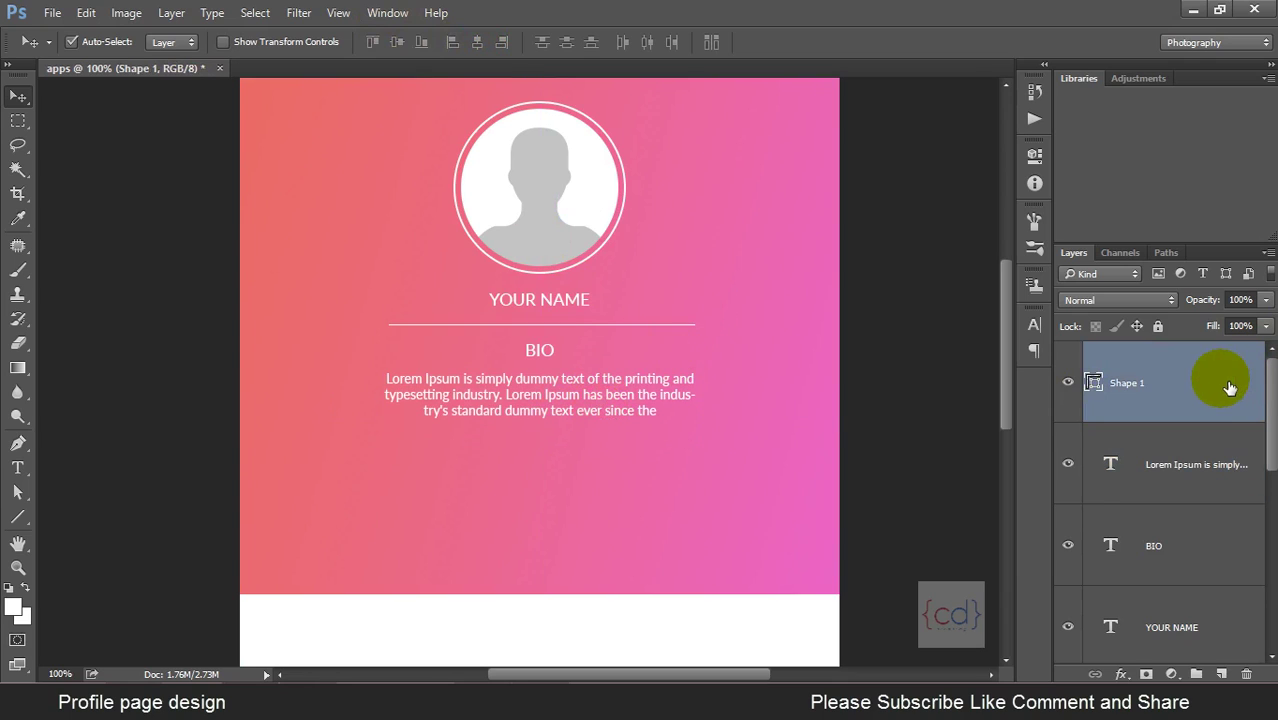
Alt-drag Shape 1 to copy it, then shift the copy below the Lorem Ipsum paragraph.
left_click_drag(1221, 408, 1221, 673)
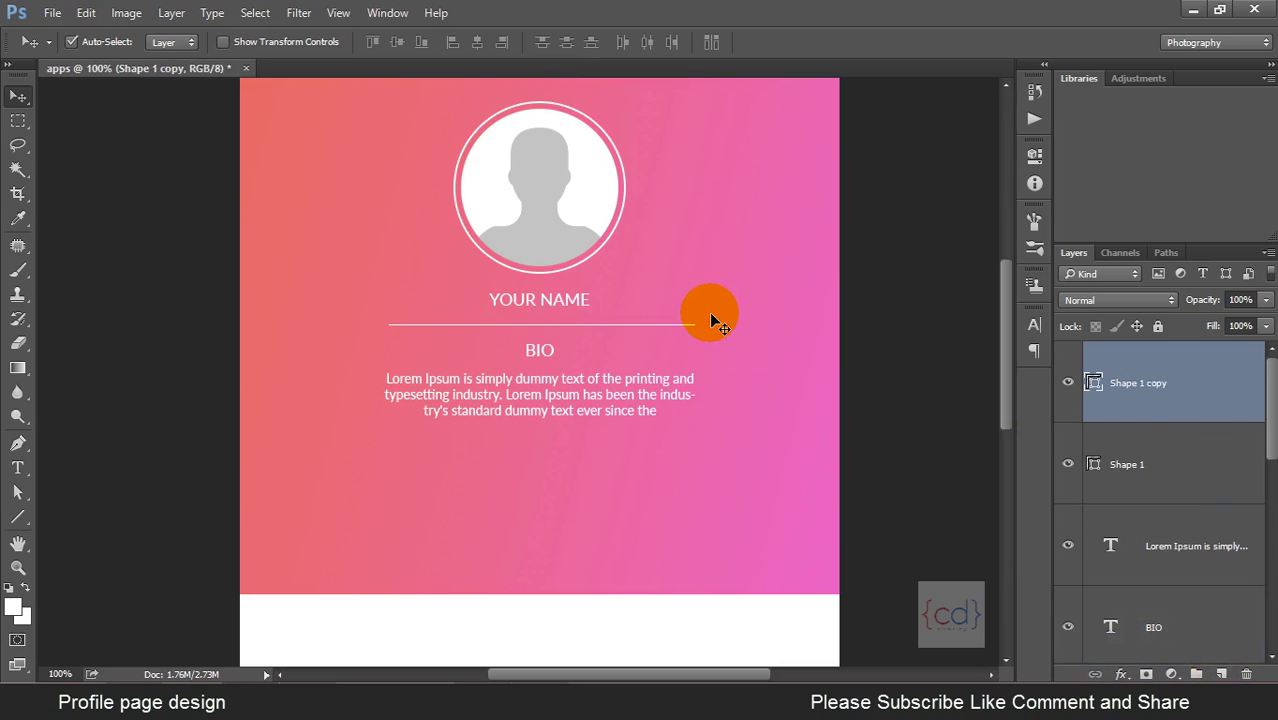
key("shift+Down")
key("shift+Down")
key("shift+Down")
key("shift+Down")
key("shift+Down")
key("shift+Down")
key("shift+Down")
key("shift+Down")
key("shift+Down")
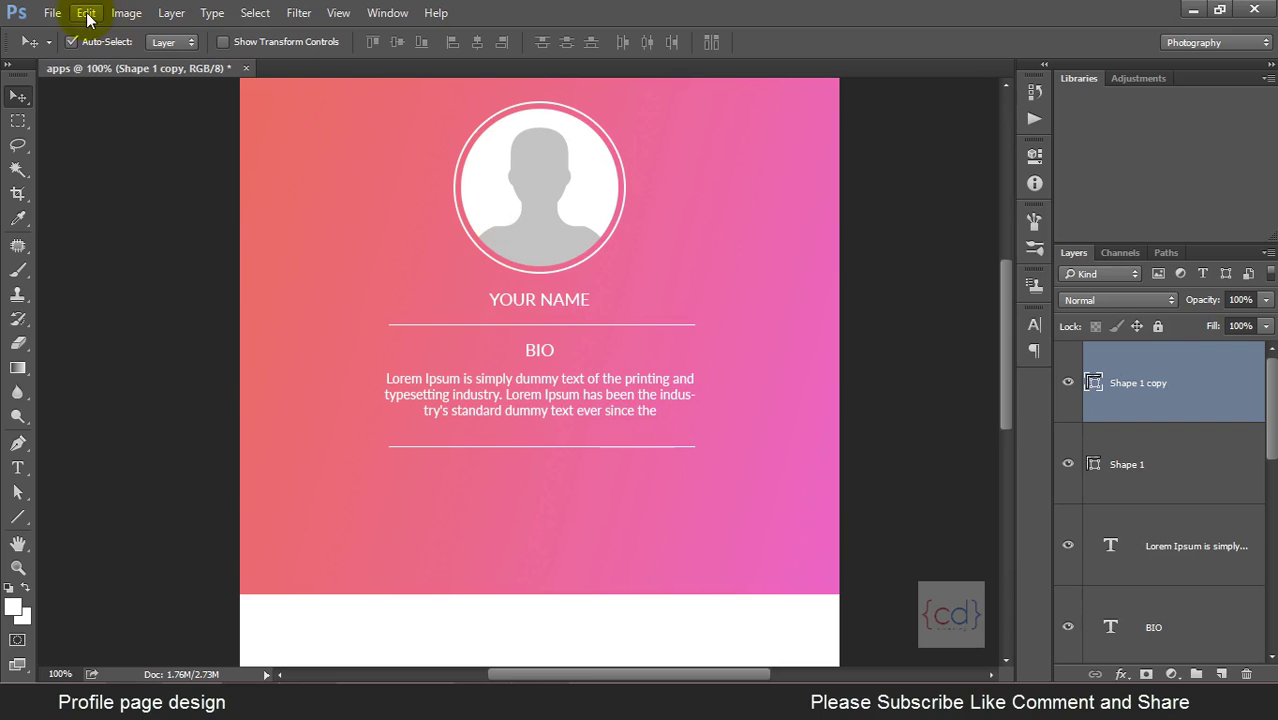
Place heart.psd as an embedded layer centred below the lower divider, then turn on Auto-Select.
left_click(52, 12)
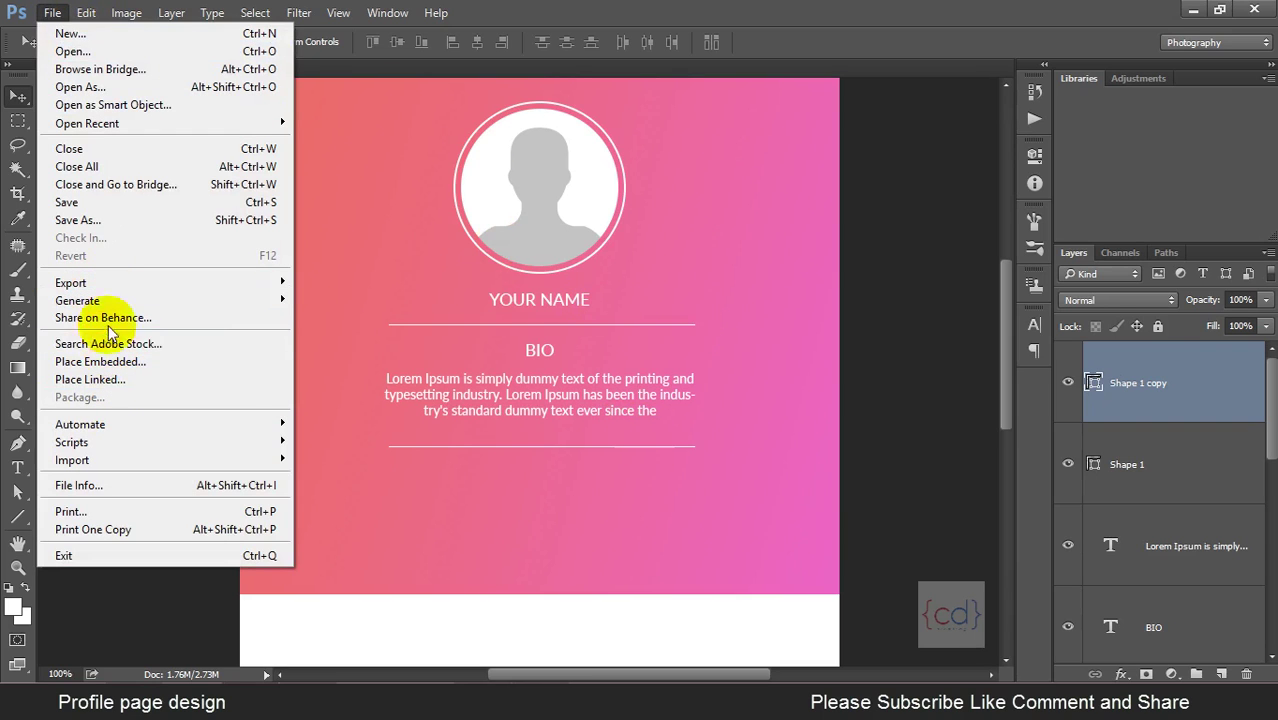
left_click(133, 364)
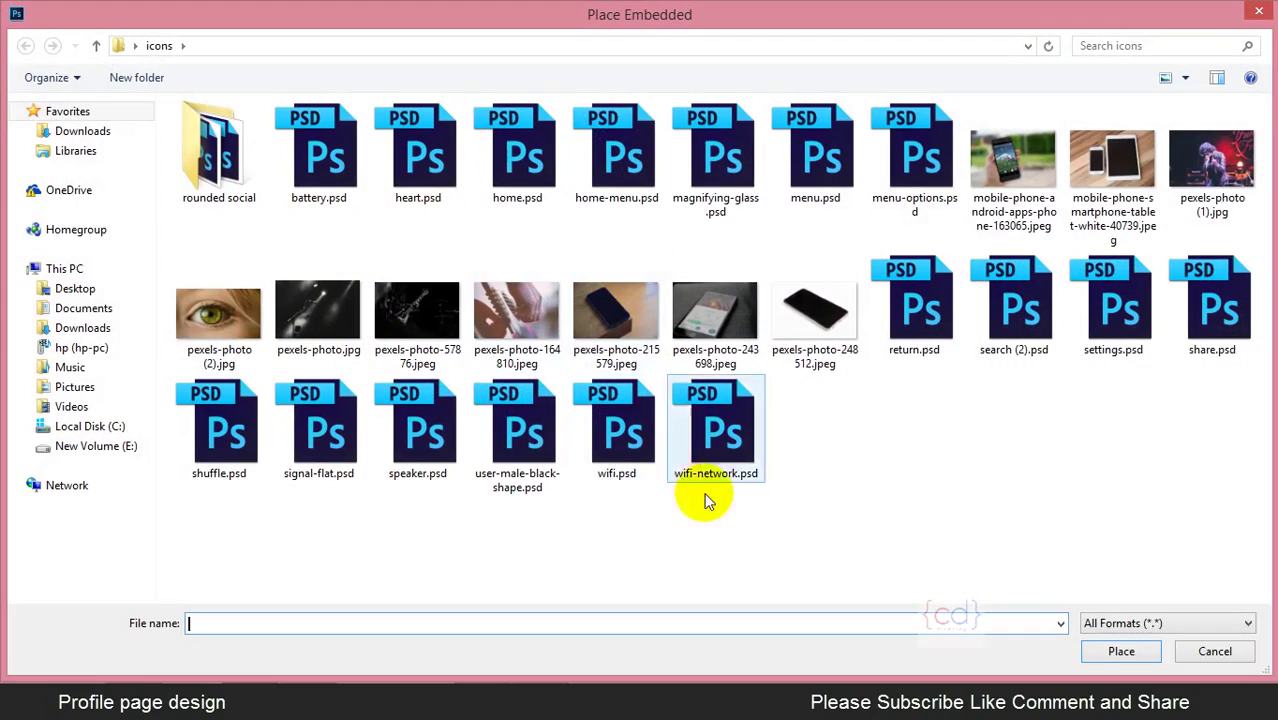
left_click(426, 158)
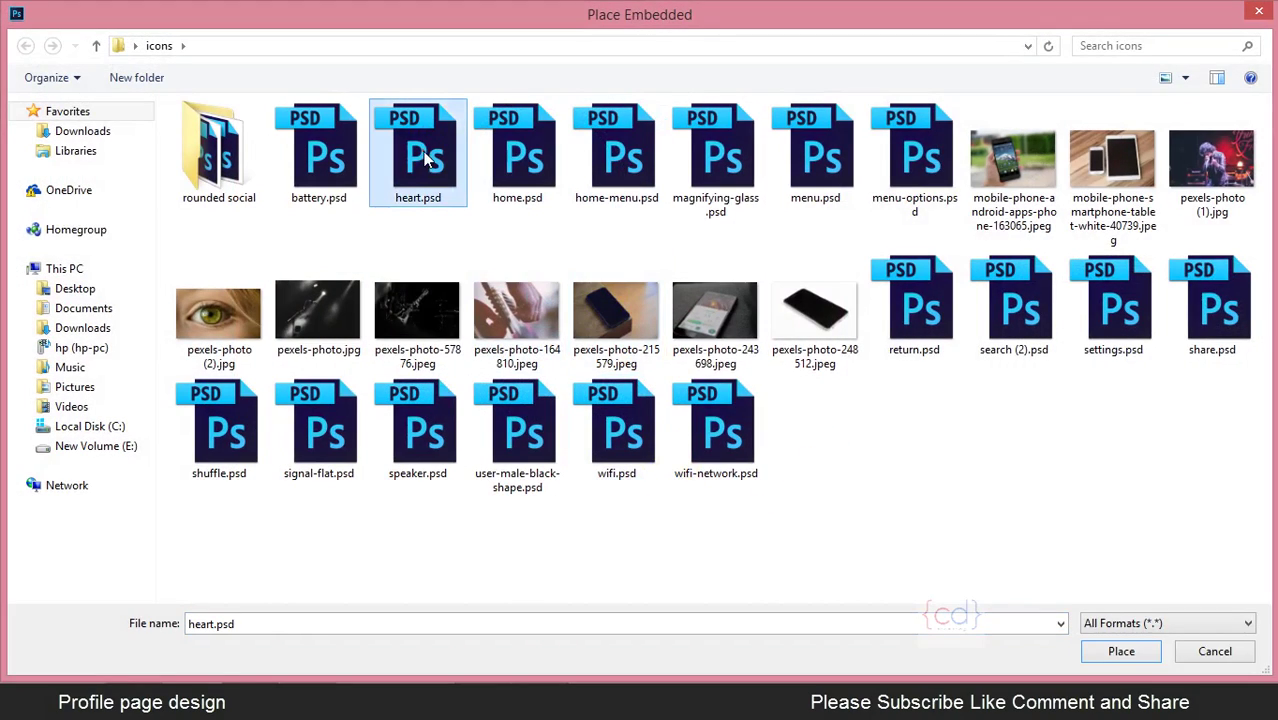
left_click(1118, 651)
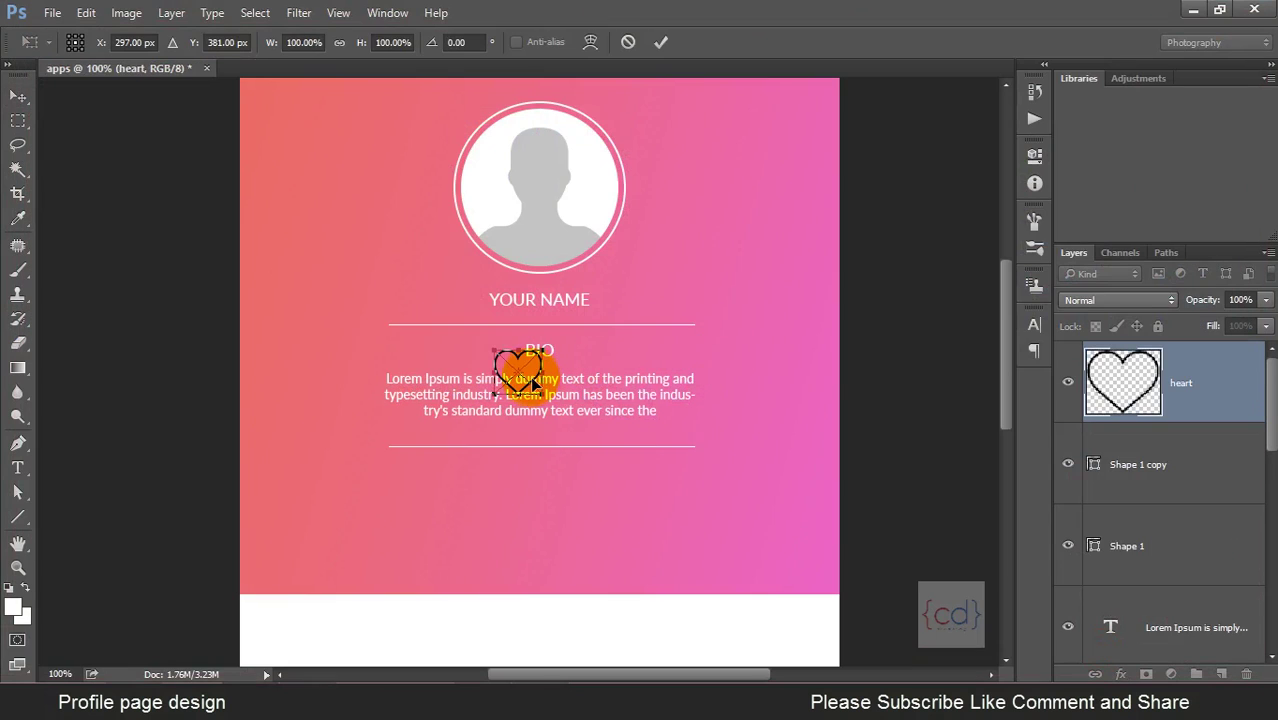
left_click_drag(533, 385, 557, 508)
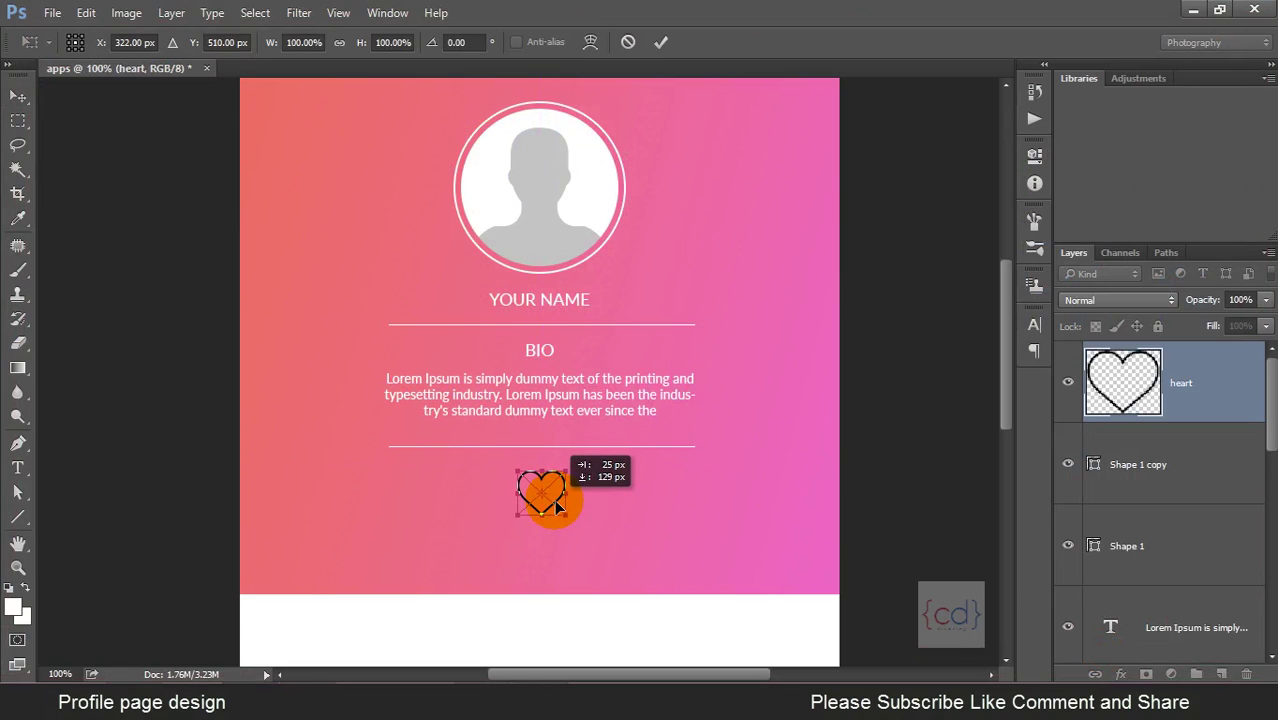
left_click_drag(557, 508, 558, 509)
key("Return")
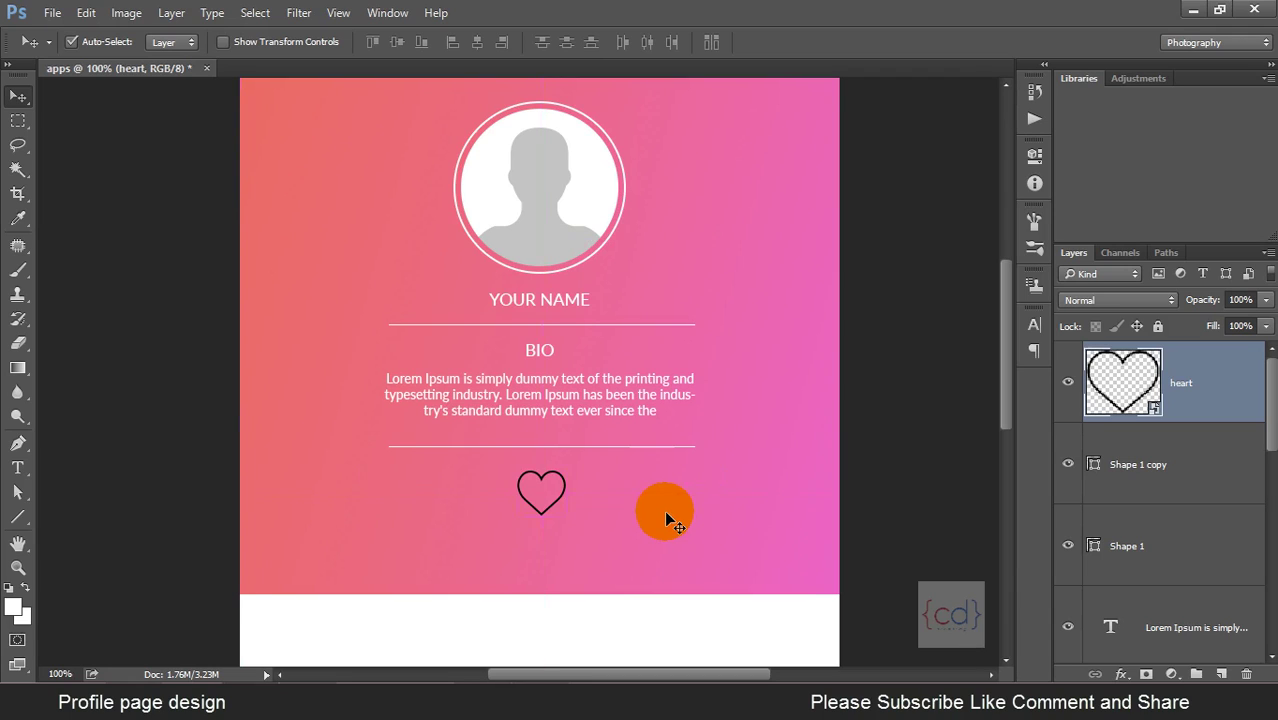
left_click(66, 173)
left_click(1178, 372)
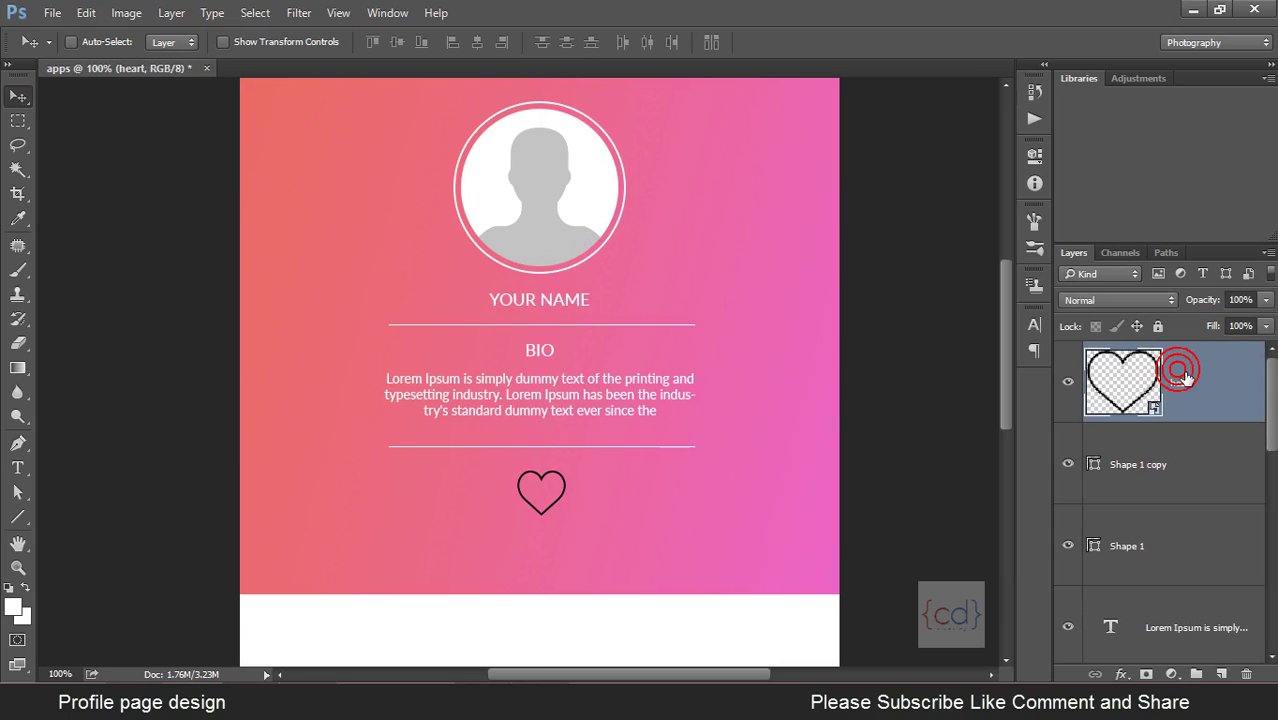
left_click(543, 490, "ctrl")
Select the heart layer in the Layers panel.
left_click(1110, 400)
left_click(1230, 365)
left_click(1217, 370)
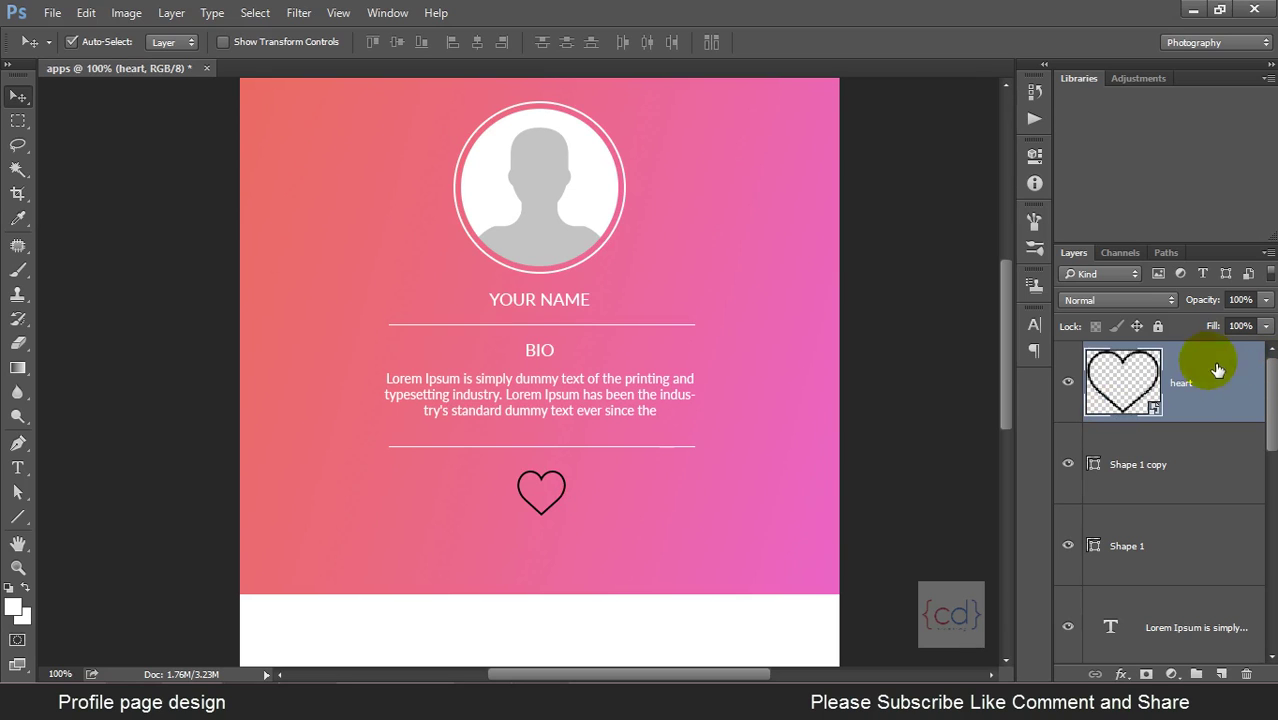
right_click(1210, 358)
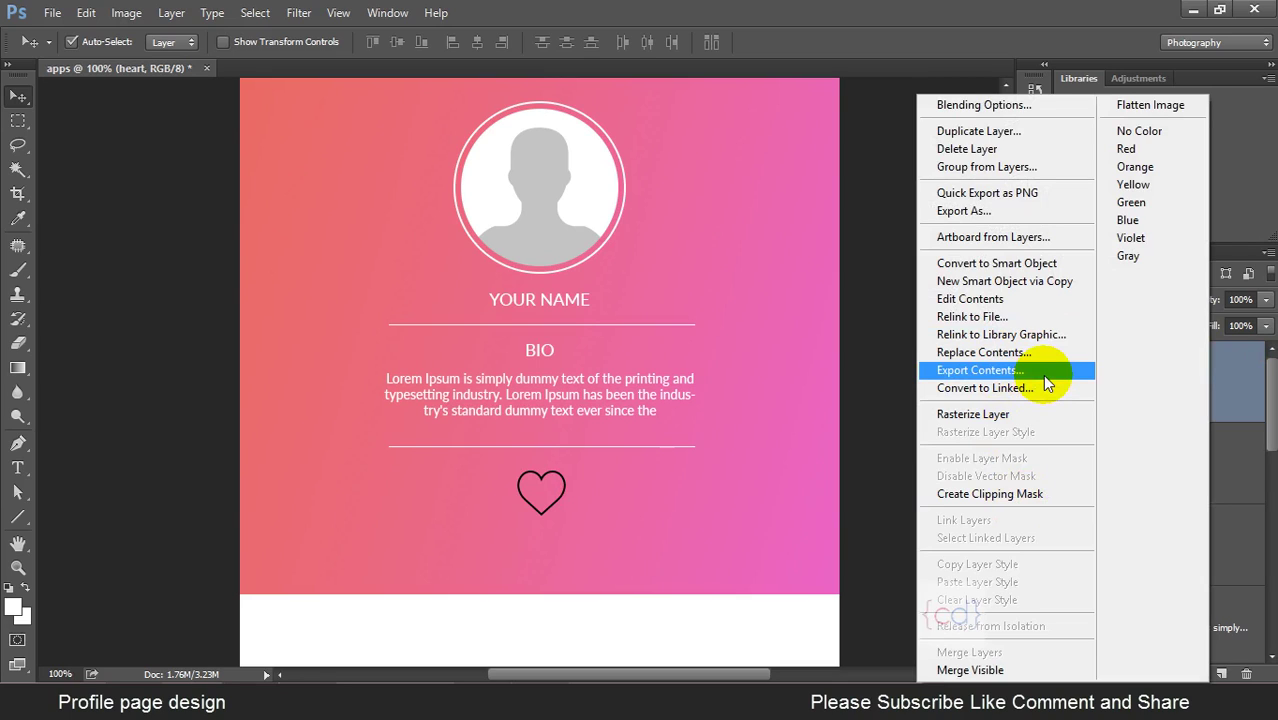
left_click(1228, 374)
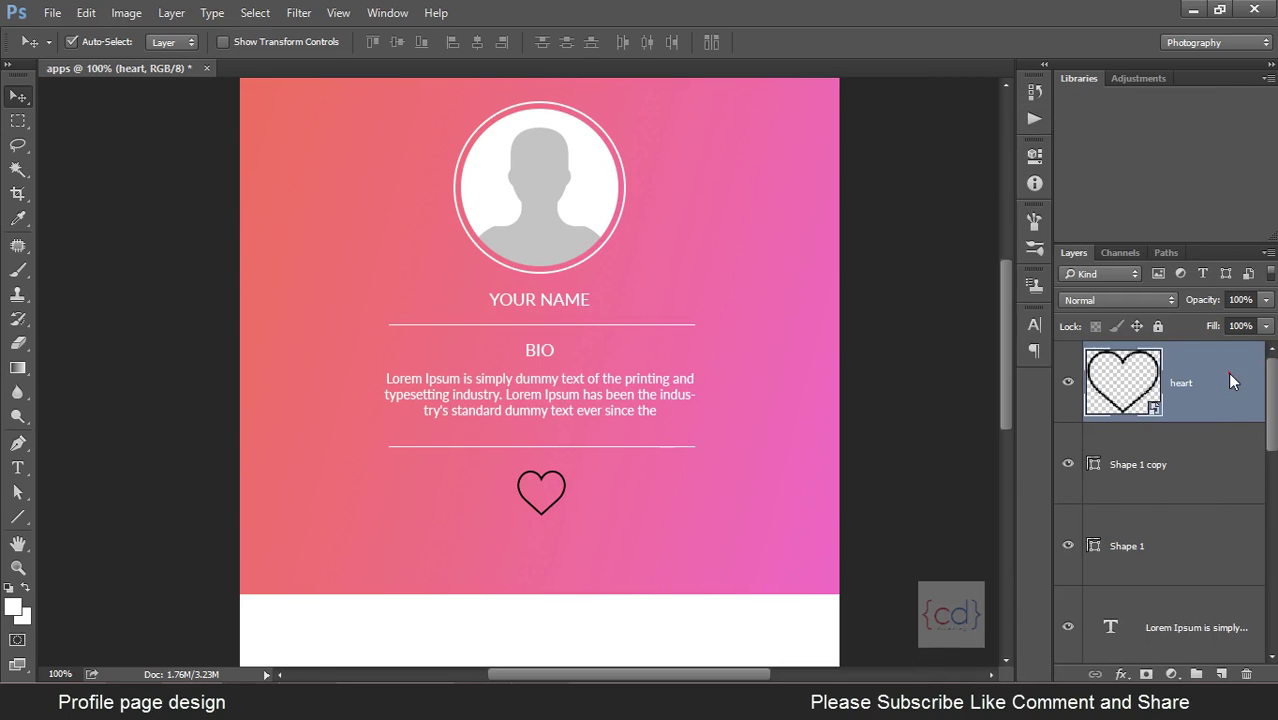
Give the heart layer a white (ffffff) Color Overlay style.
double_click(1233, 383)
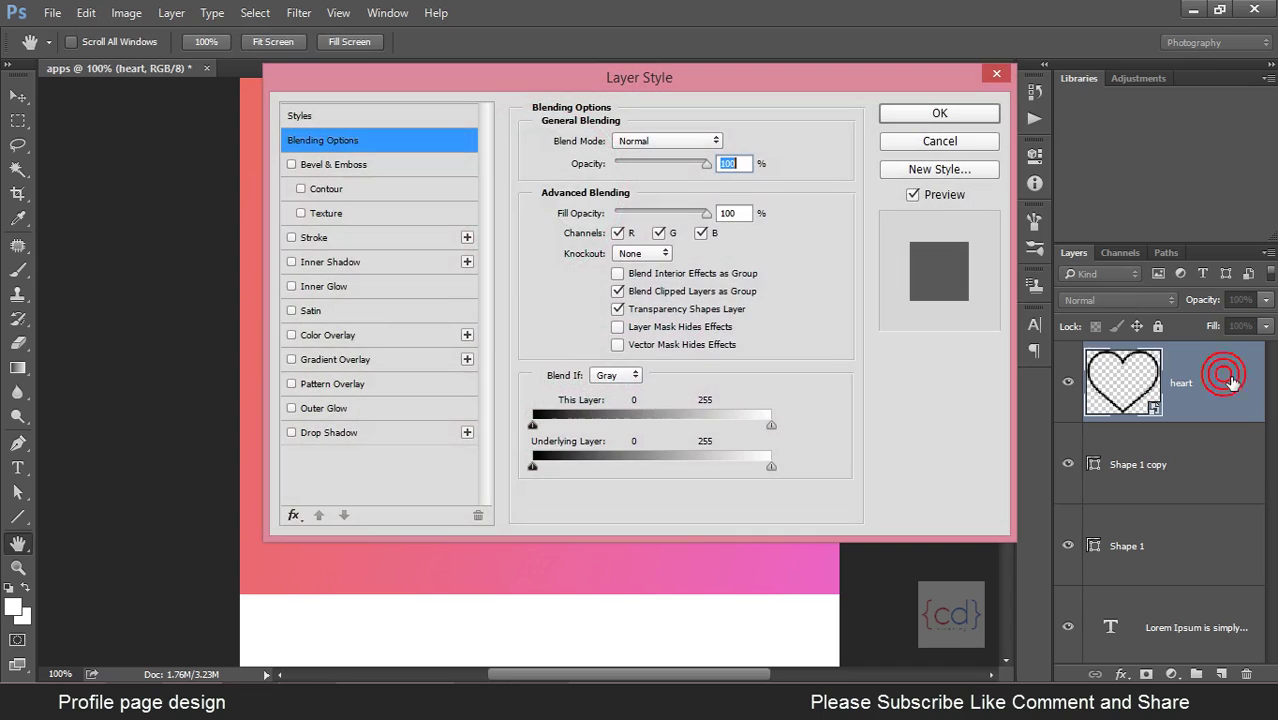
left_click(333, 336)
left_click_drag(549, 80, 985, 92)
left_click(1160, 152)
left_click_drag(765, 154, 772, 143)
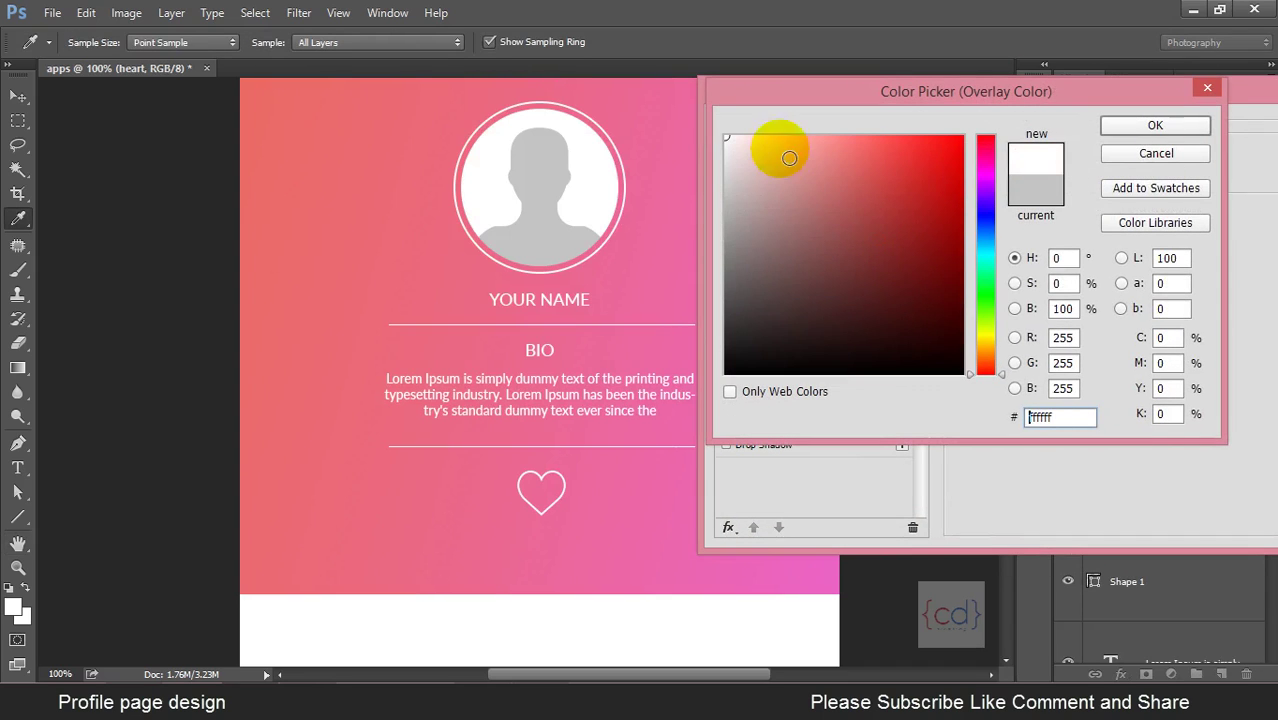
left_click(1157, 126)
left_click_drag(1120, 89, 803, 162)
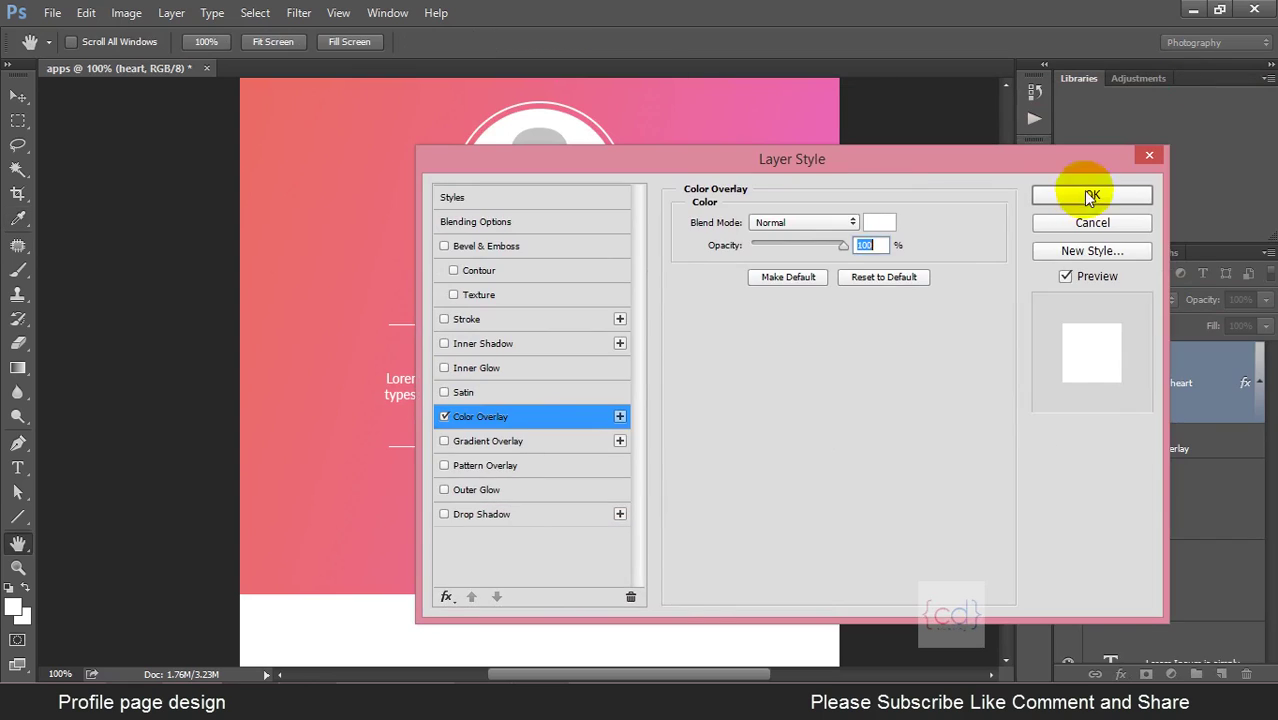
left_click(1105, 194)
Switch to the Move tool and select the heart on the canvas.
key("v")
left_click(558, 505)
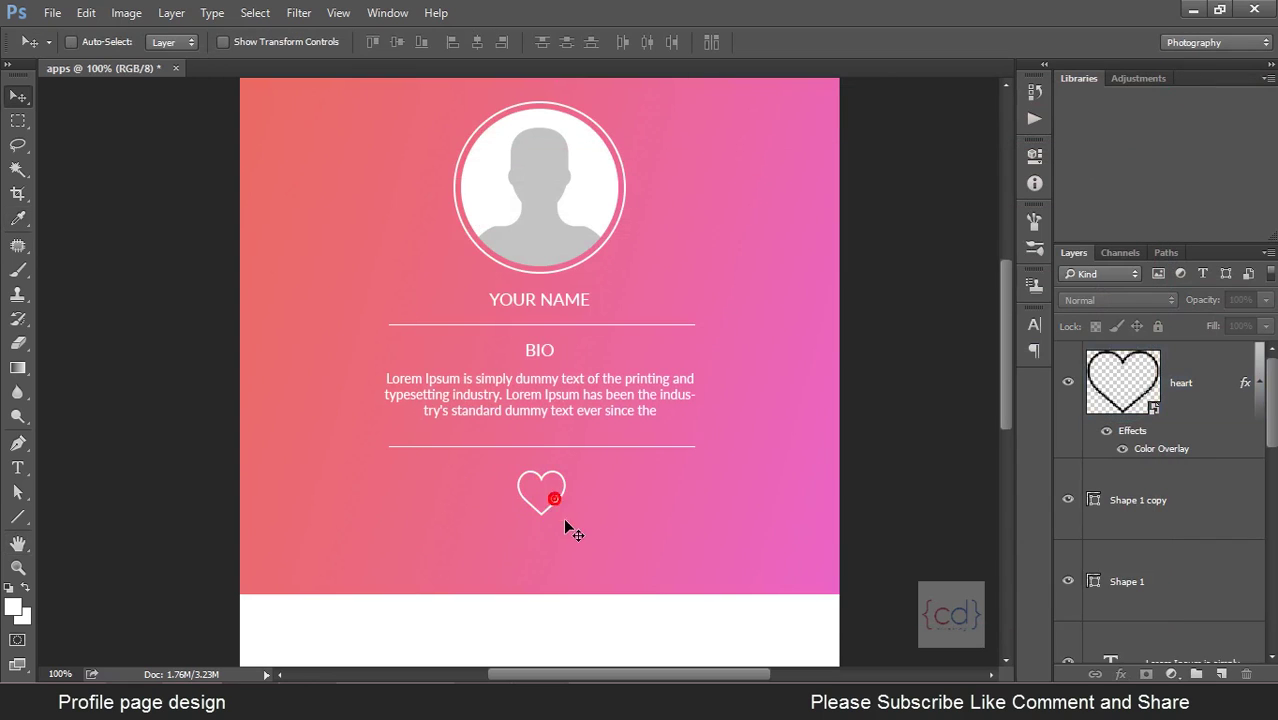
left_click_drag(565, 527, 560, 497)
left_click(558, 494, "ctrl")
Scale the heart down slightly with Free Transform.
key("ctrl+t")
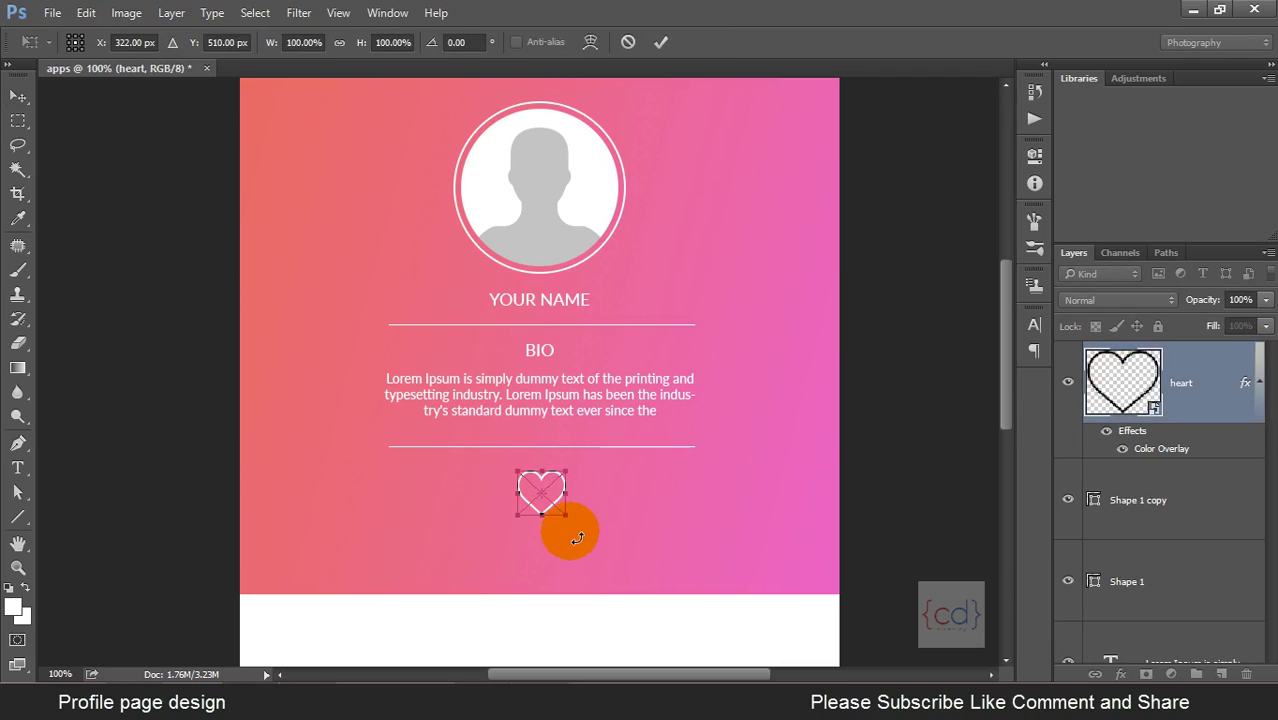
left_click_drag(566, 527, 572, 520)
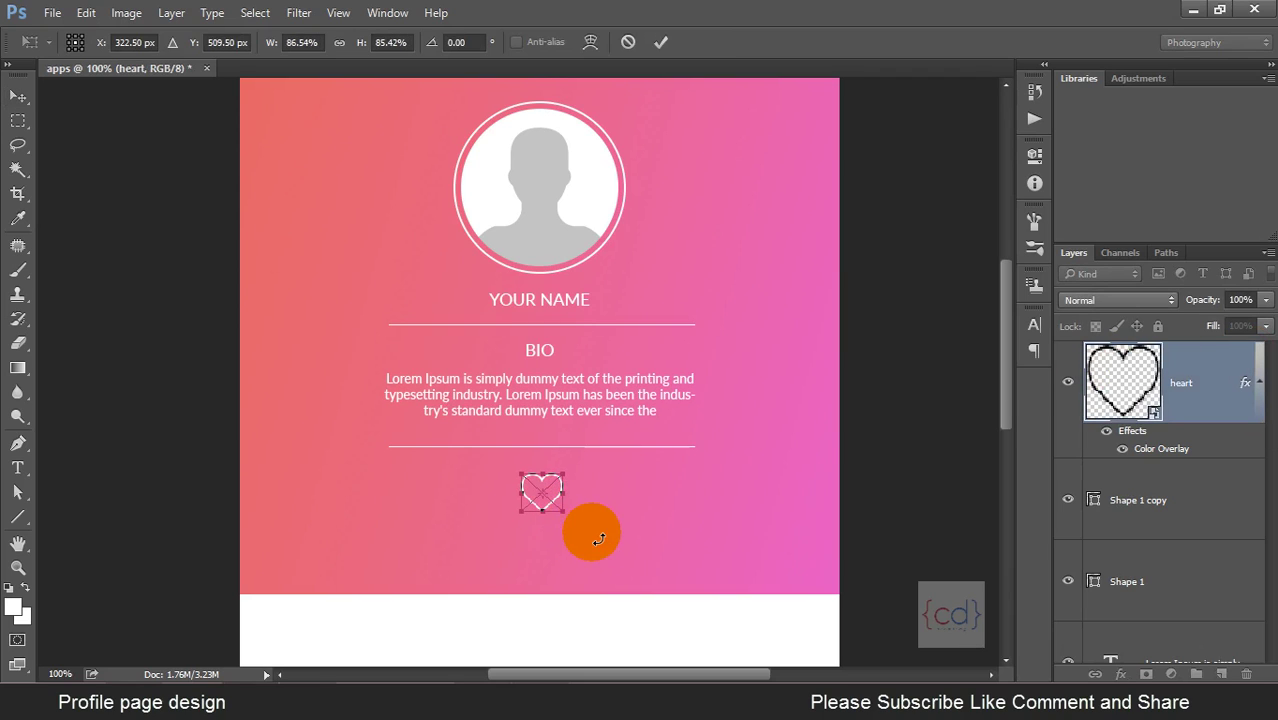
key("Return")
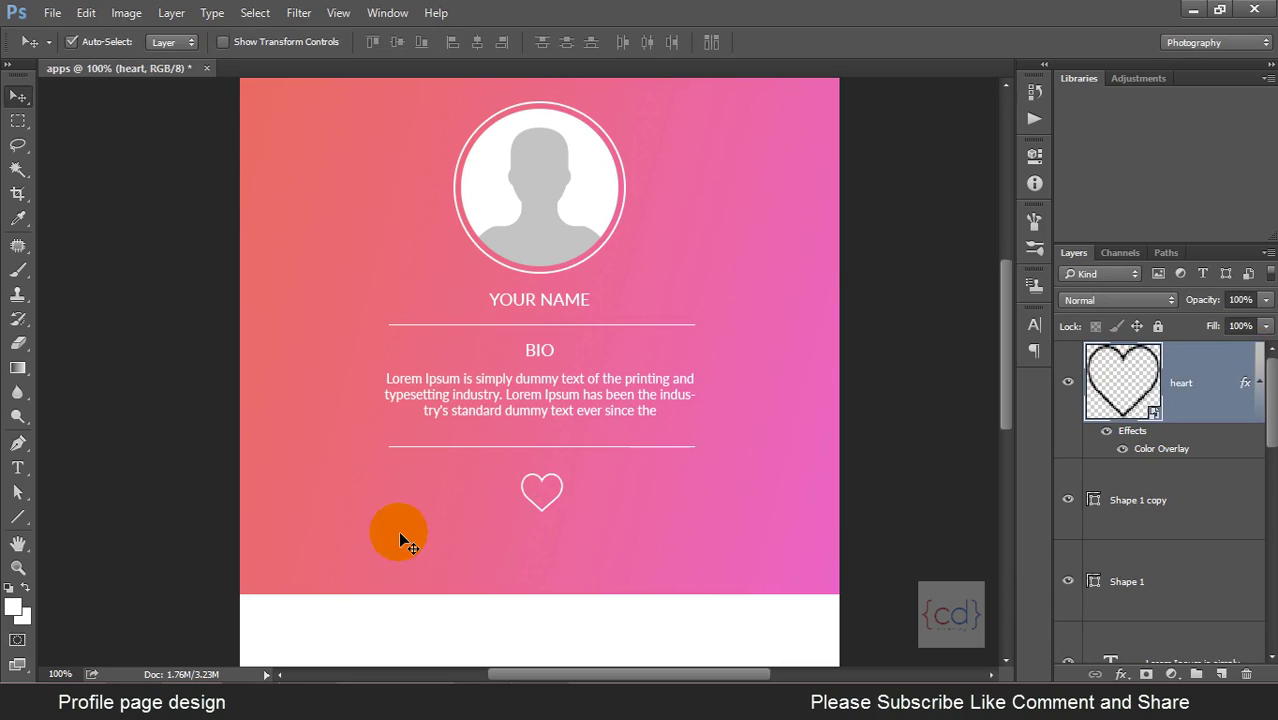
Nudge the name, bio, dividers and heart down, then fine-tune the heart and lower divider.
left_click_drag(398, 532, 678, 303)
key("shift+Down")
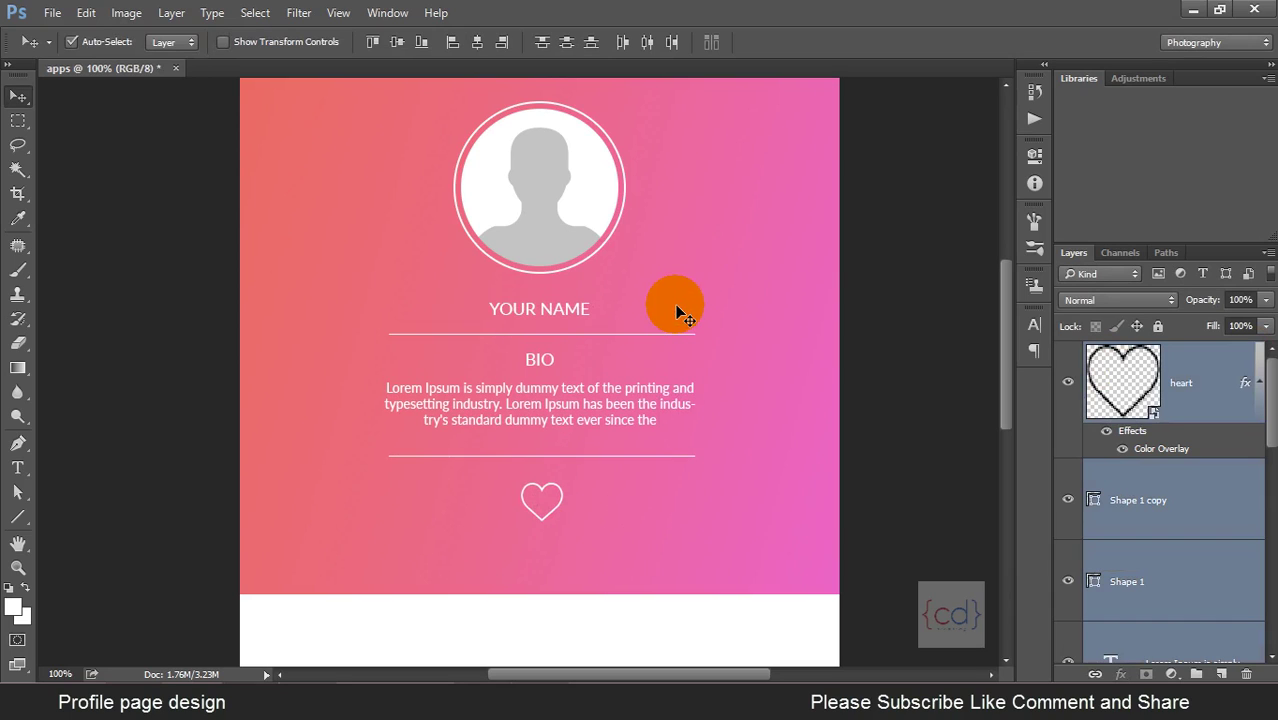
key("shift+Down")
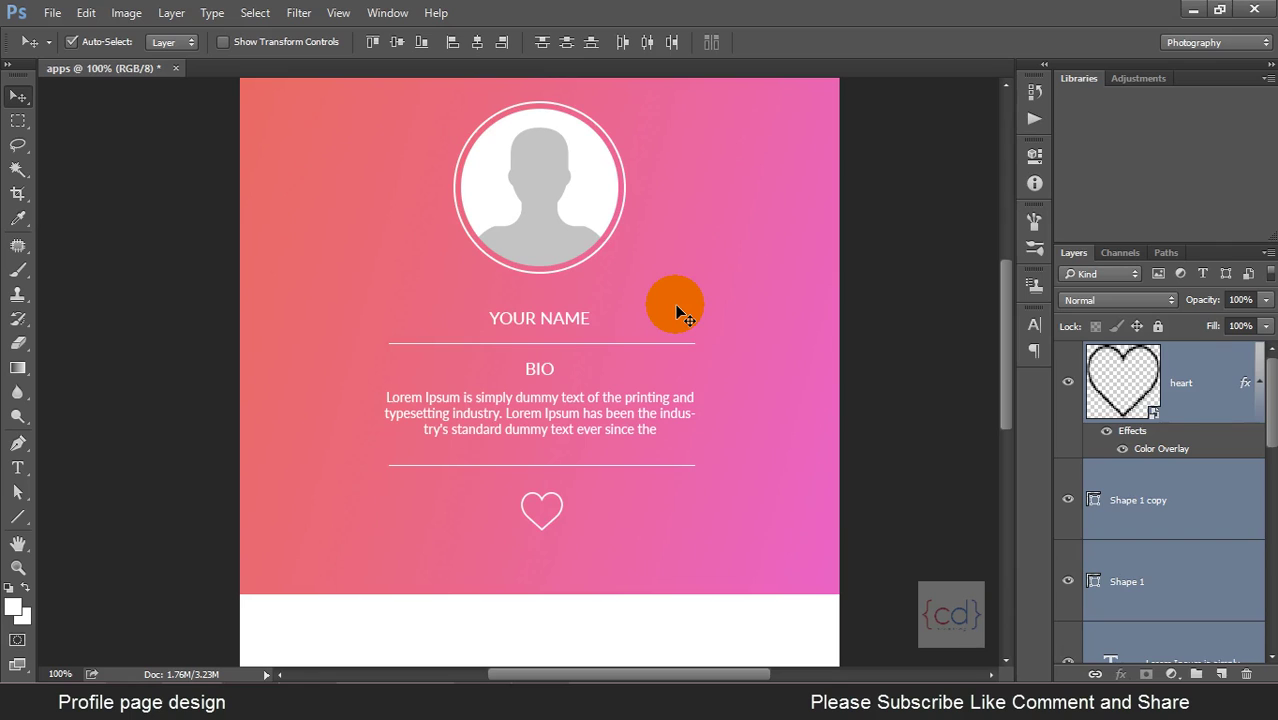
left_click(676, 311)
left_click_drag(694, 266, 712, 300)
left_click_drag(476, 541, 632, 452)
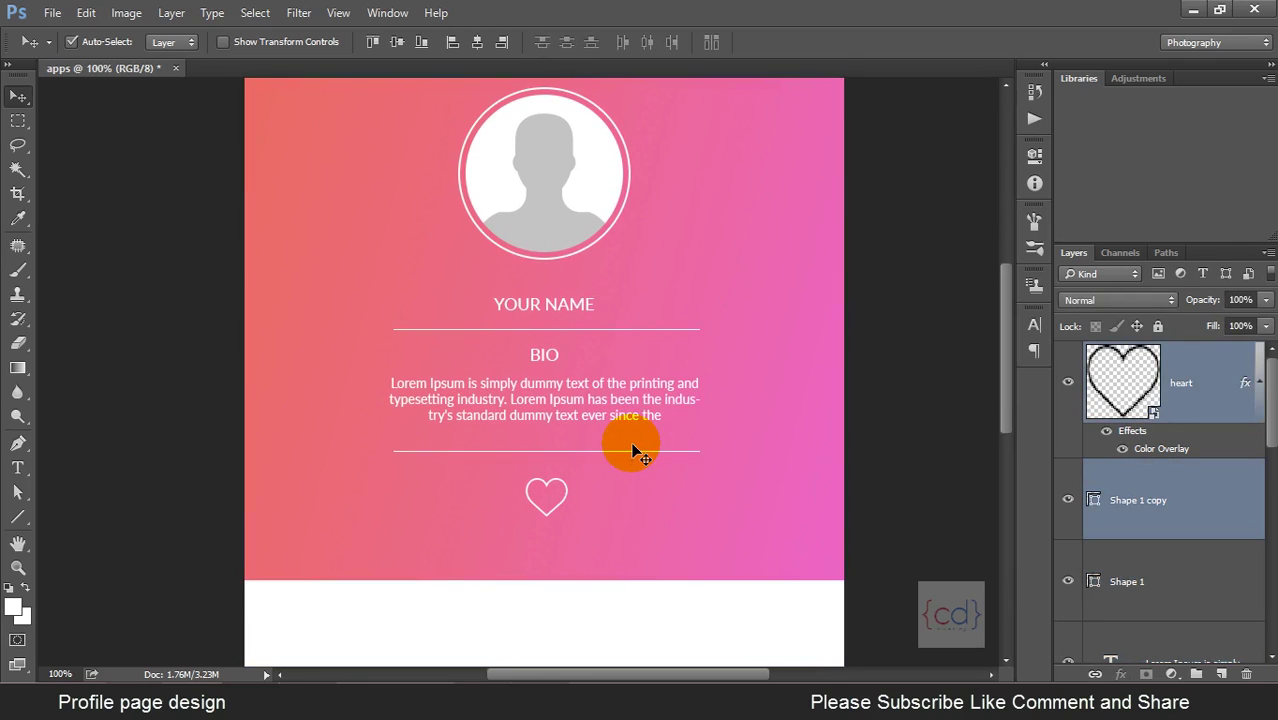
key("shift+Up")
key("shift+Up")
key("shift+Up")
key("shift+Down")
key("shift+Down")
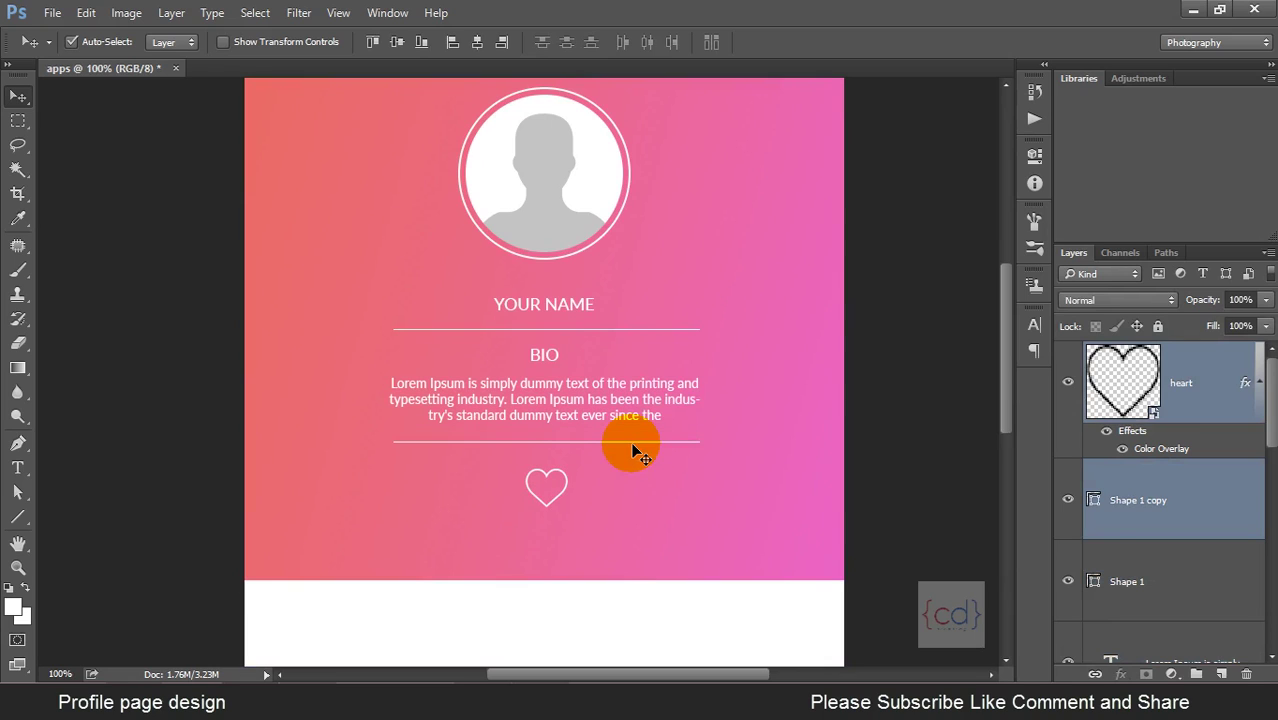
left_click(662, 514)
Zoom out and pan to see the whole profile page.
mouse_move(705, 530)
left_mouse_down()
mouse_move(730, 500)
mouse_move(724, 347)
left_mouse_up()
scroll(735, 470, "up", 2)
left_click(730, 294, "alt")
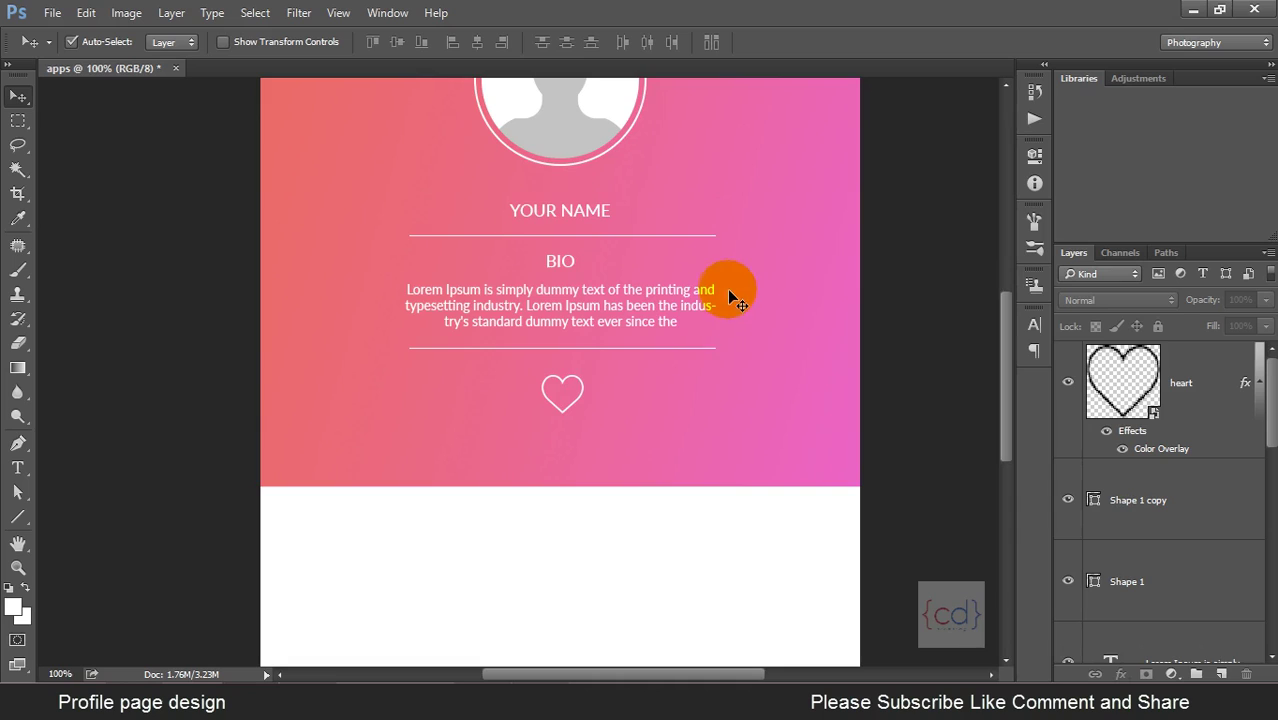
left_click_drag(729, 406, 733, 392)
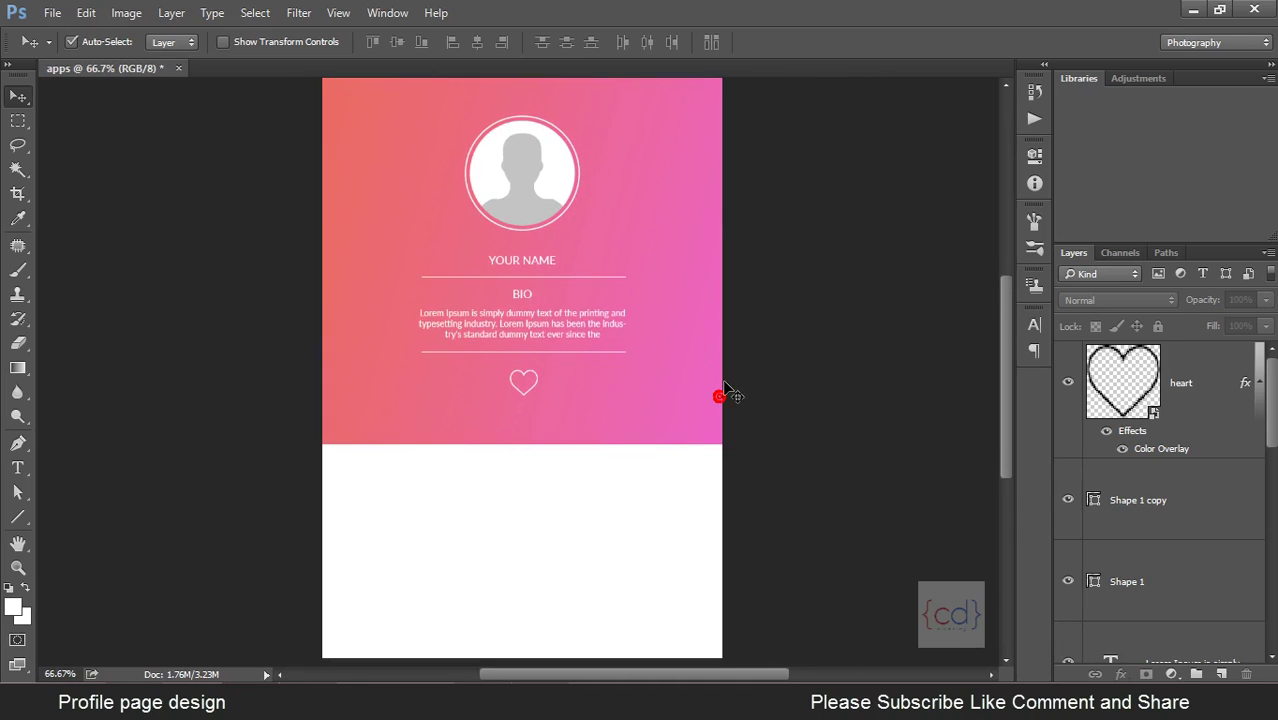
key("ctrl+minus")
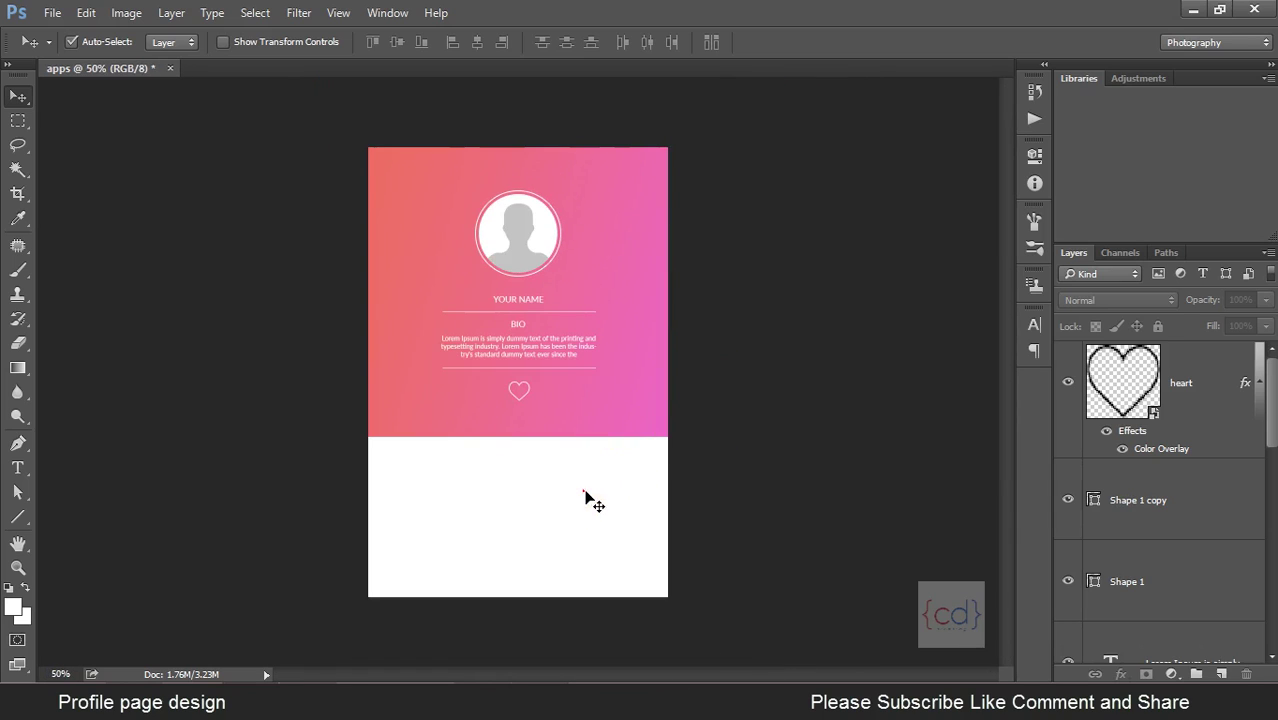
left_click_drag(1272, 393, 1272, 600)
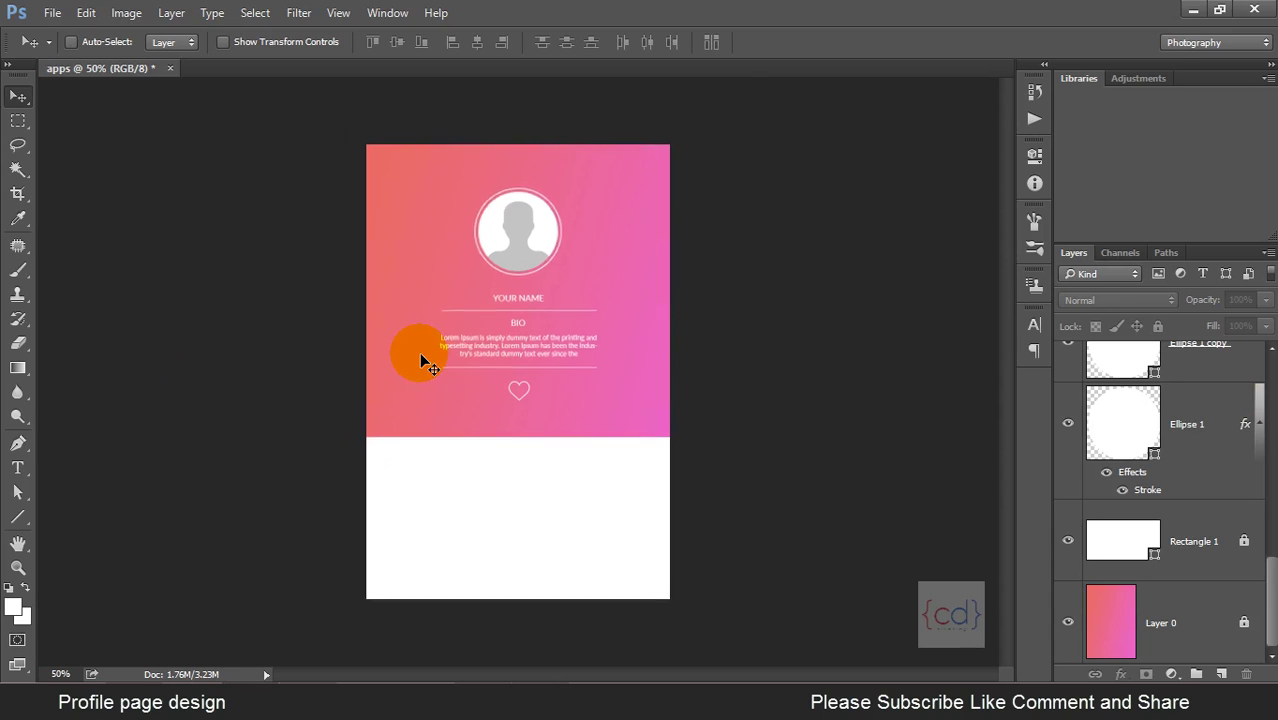
scroll(419, 351, "up", 2)
scroll(428, 362, "up", 3)
Place settings-work-tool.psd from the icons folder as an embedded layer.
left_click_drag(566, 410, 685, 411)
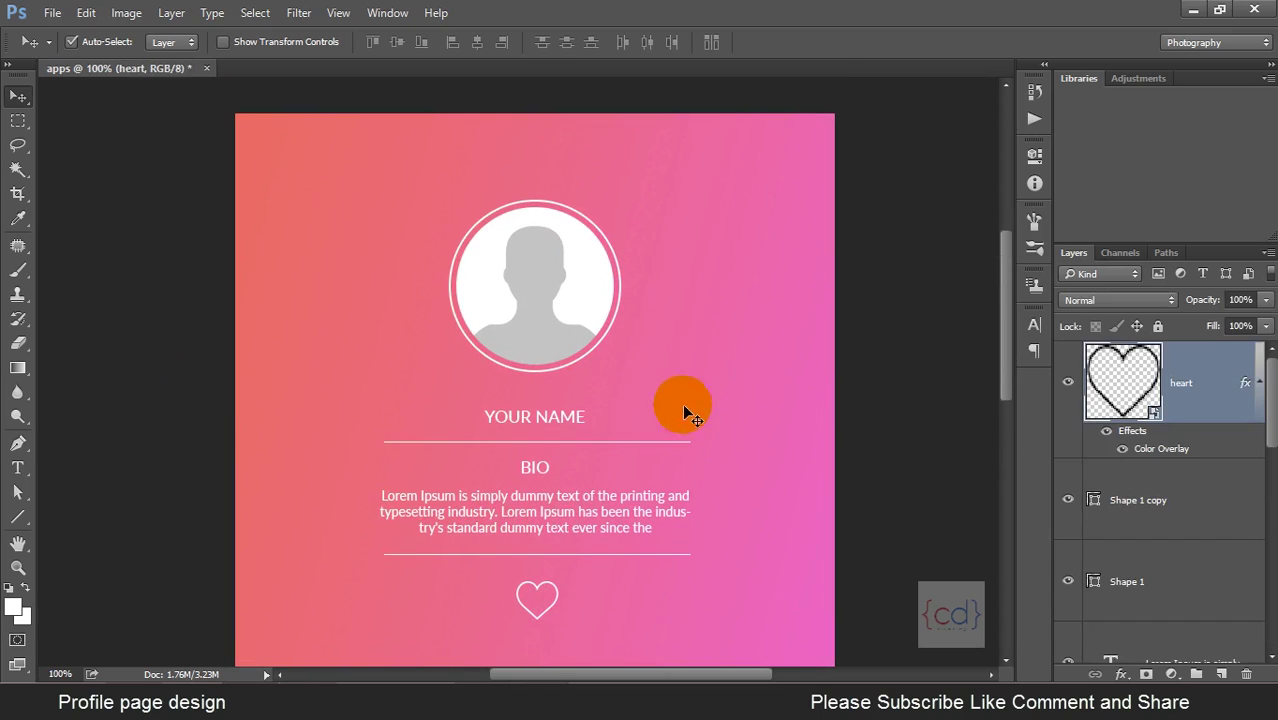
left_click(52, 12)
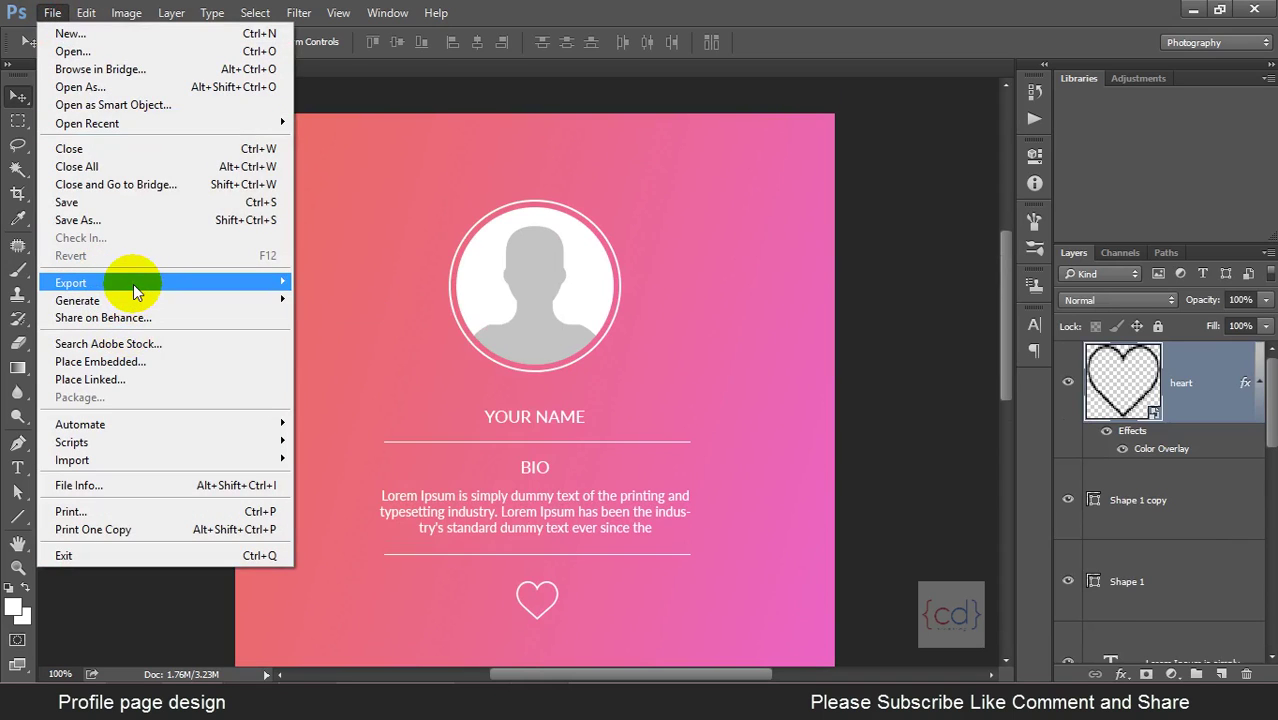
left_click(128, 361)
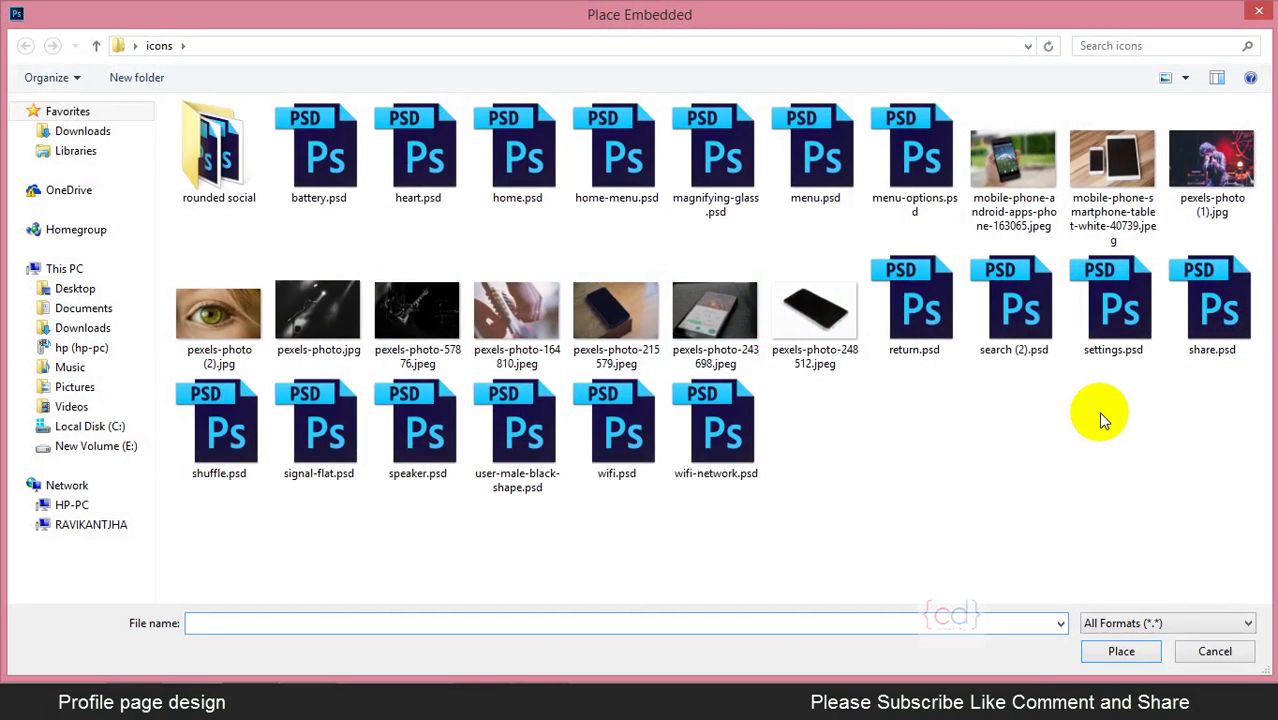
left_click(1258, 14)
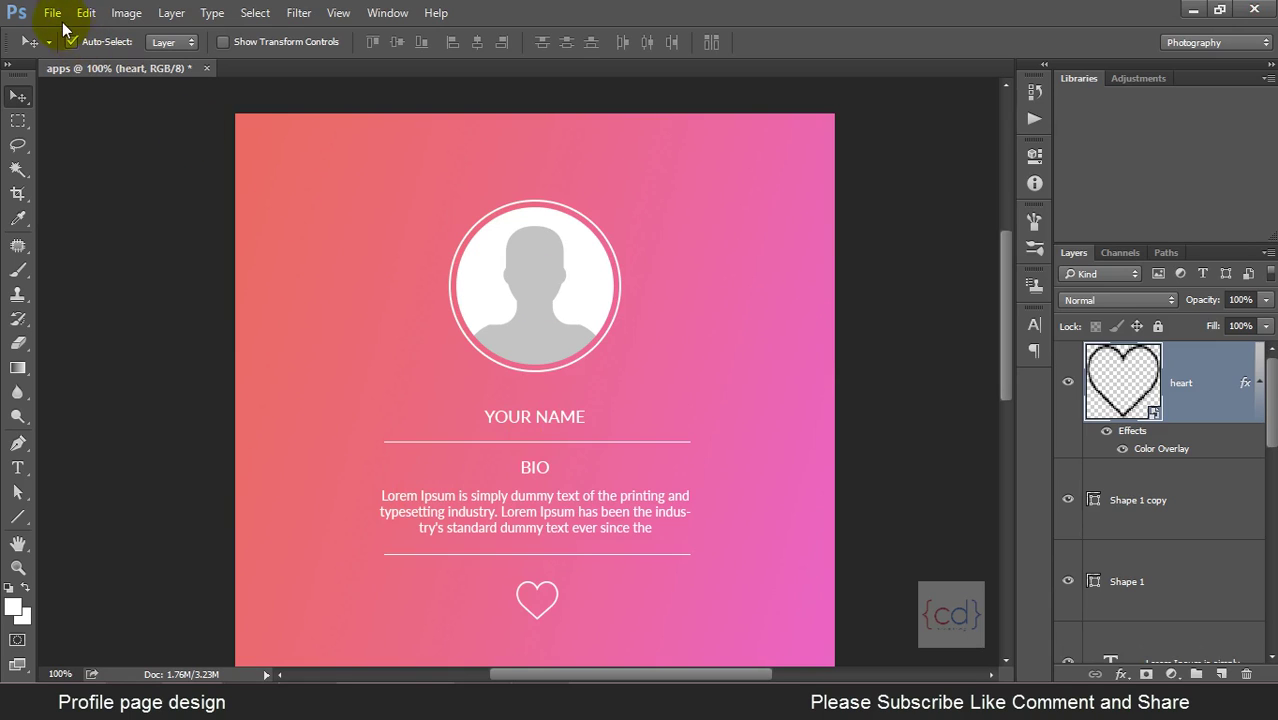
left_click(53, 12)
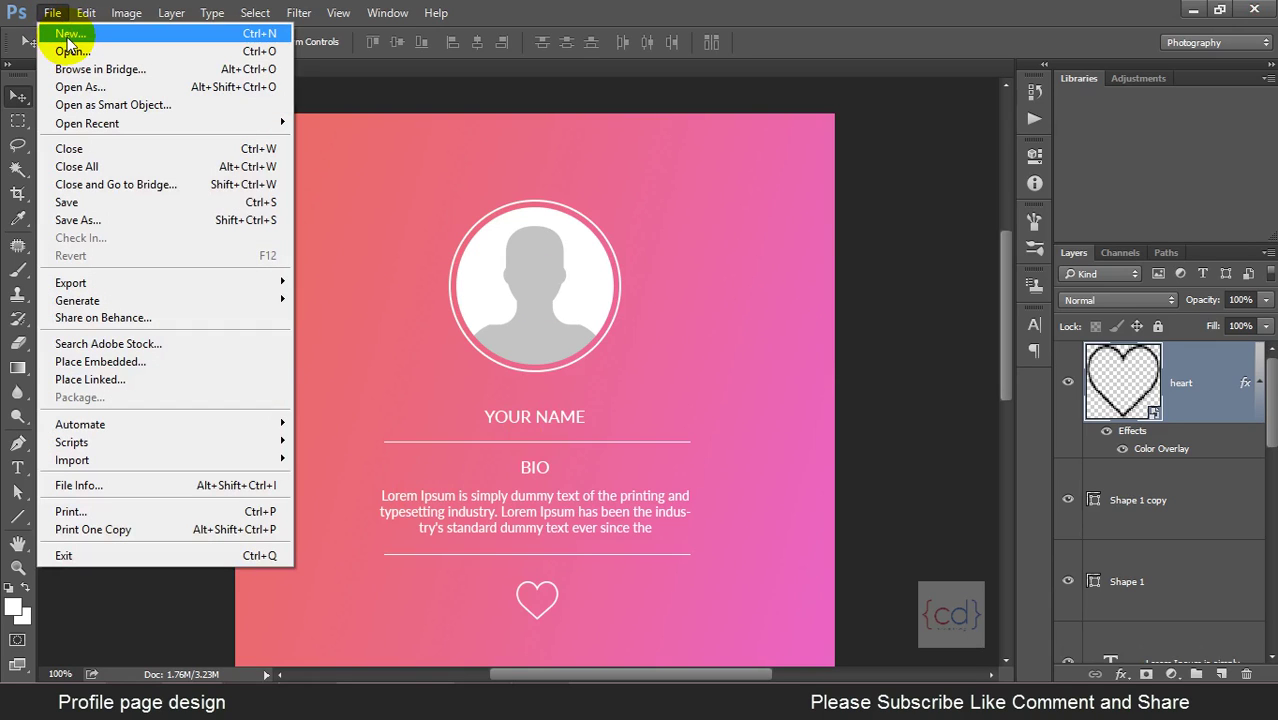
left_click(131, 362)
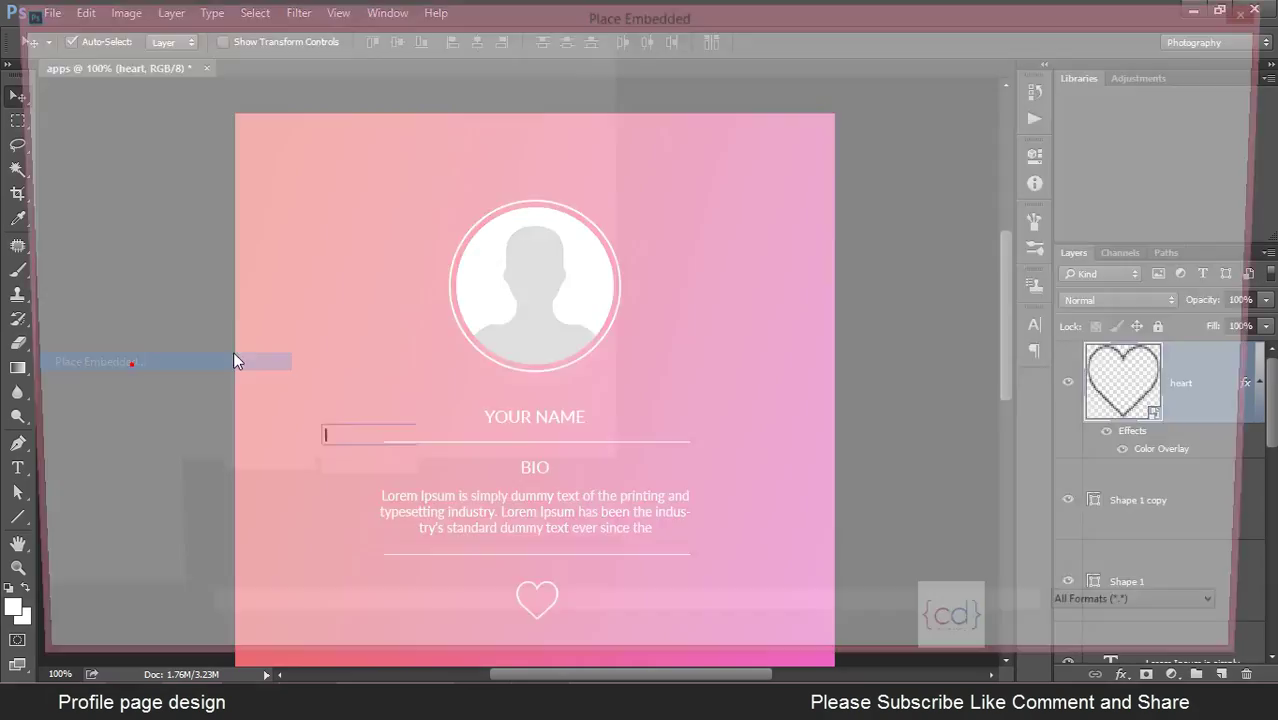
left_click(605, 425)
left_click(1010, 305)
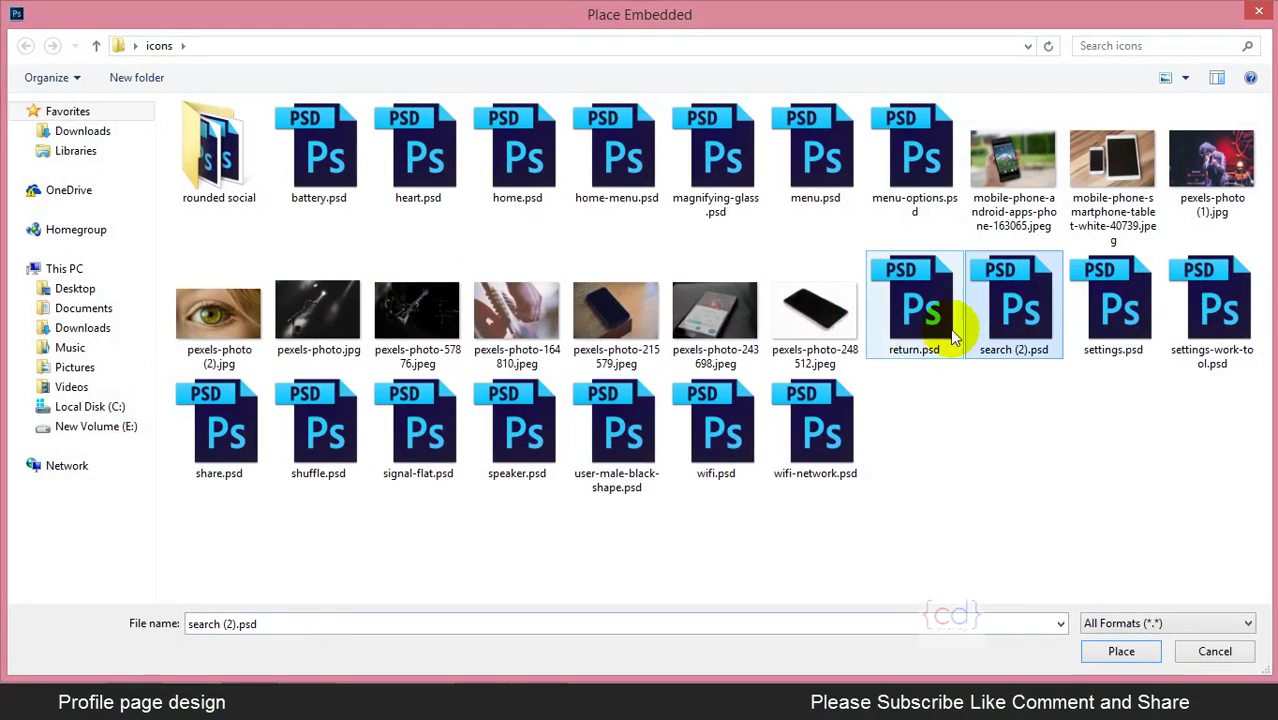
left_click(1218, 320)
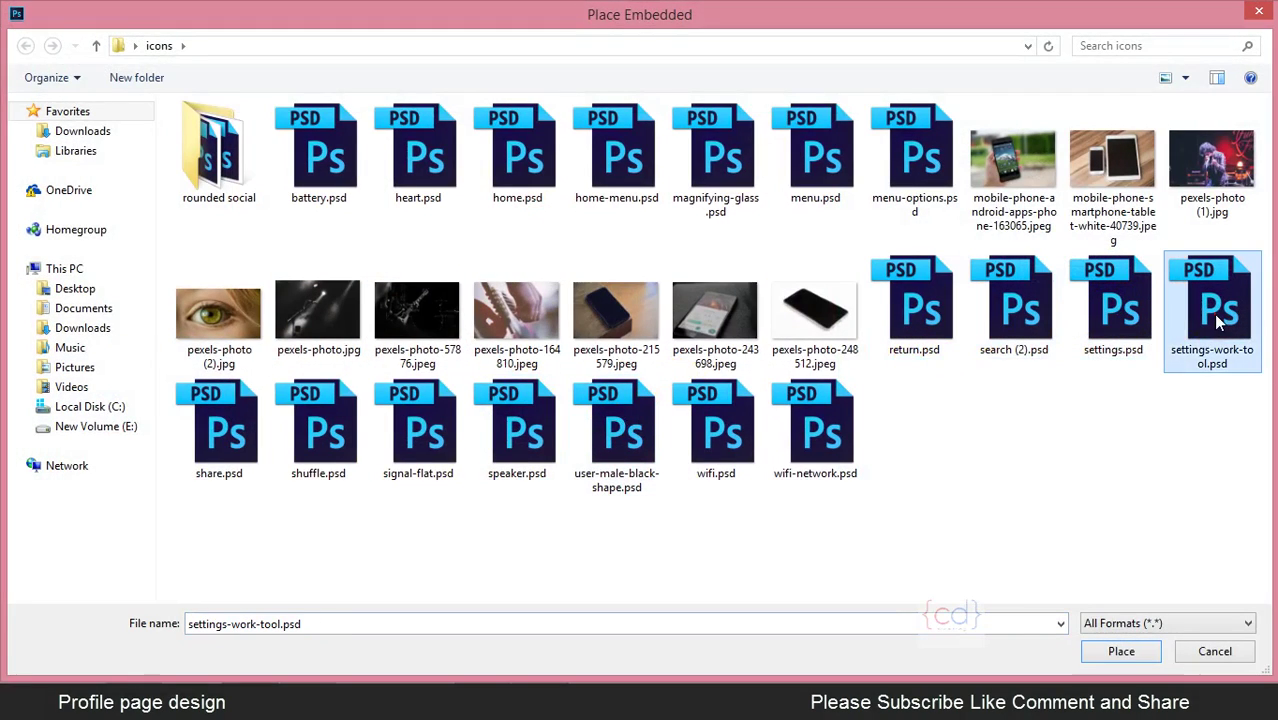
left_click(1110, 650)
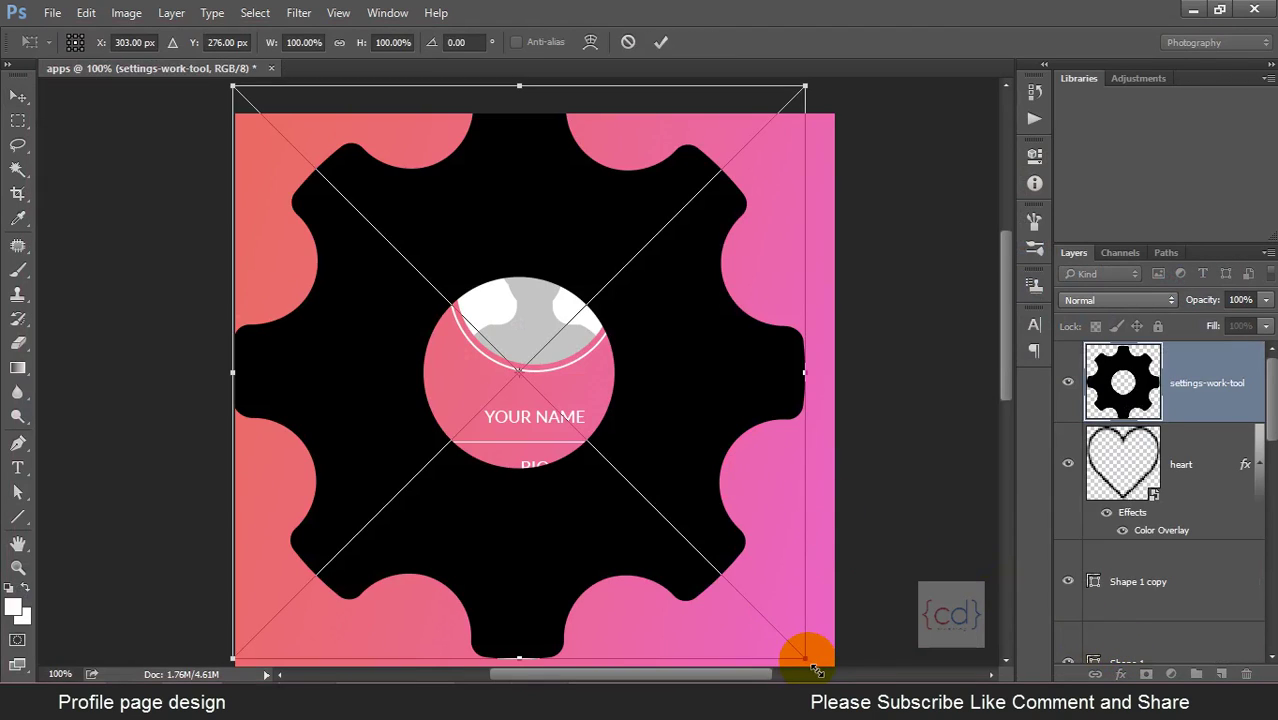
Scale the gear to about 7.84% and position it in the header's top-left corner.
left_click_drag(812, 667, 570, 427)
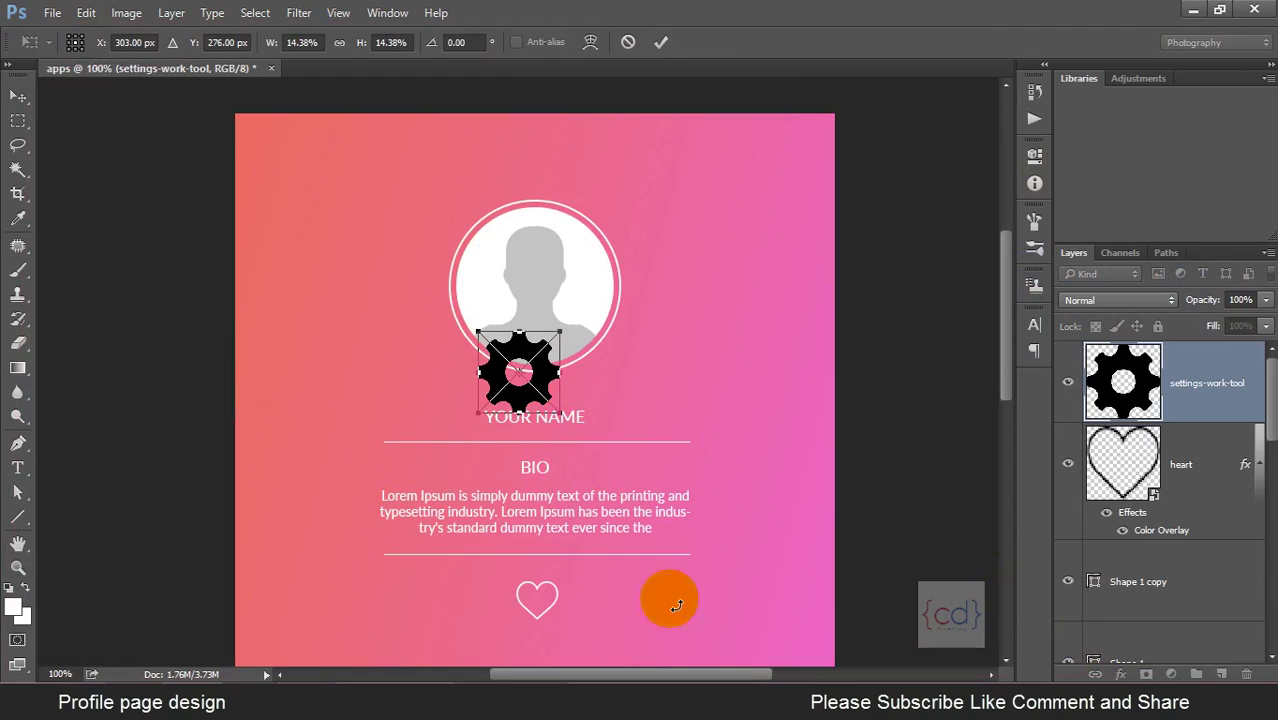
left_click_drag(541, 386, 328, 170)
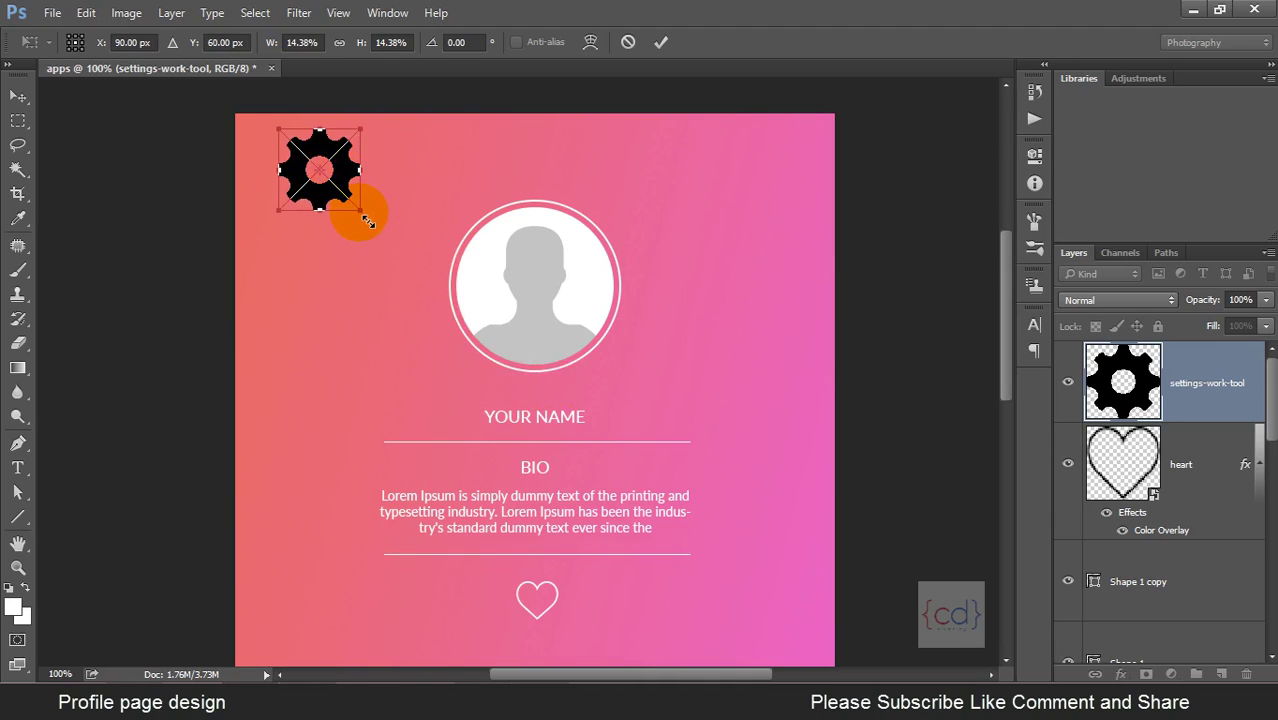
mouse_move(368, 221)
left_mouse_down()
mouse_move(308, 166)
mouse_move(320, 179)
left_mouse_up()
key("Return")
Add a white Color Overlay style to the gear layer.
left_click(1247, 360)
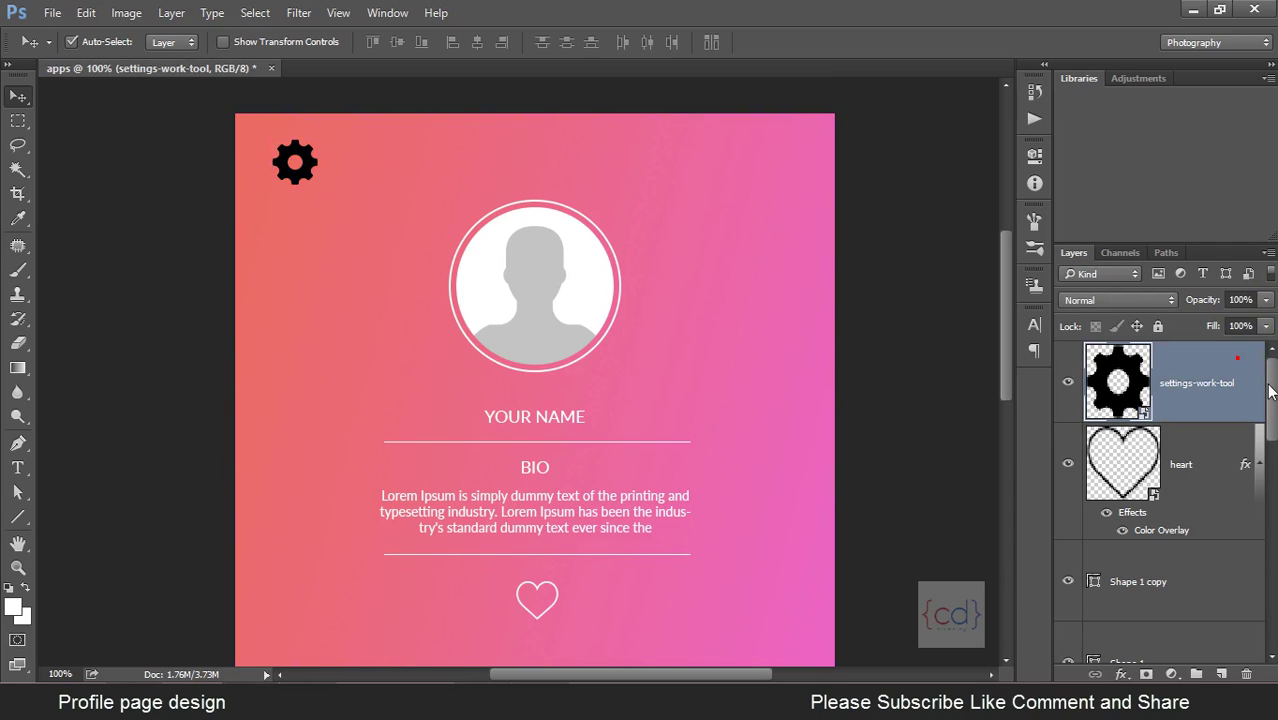
key("space")
double_click(1255, 362)
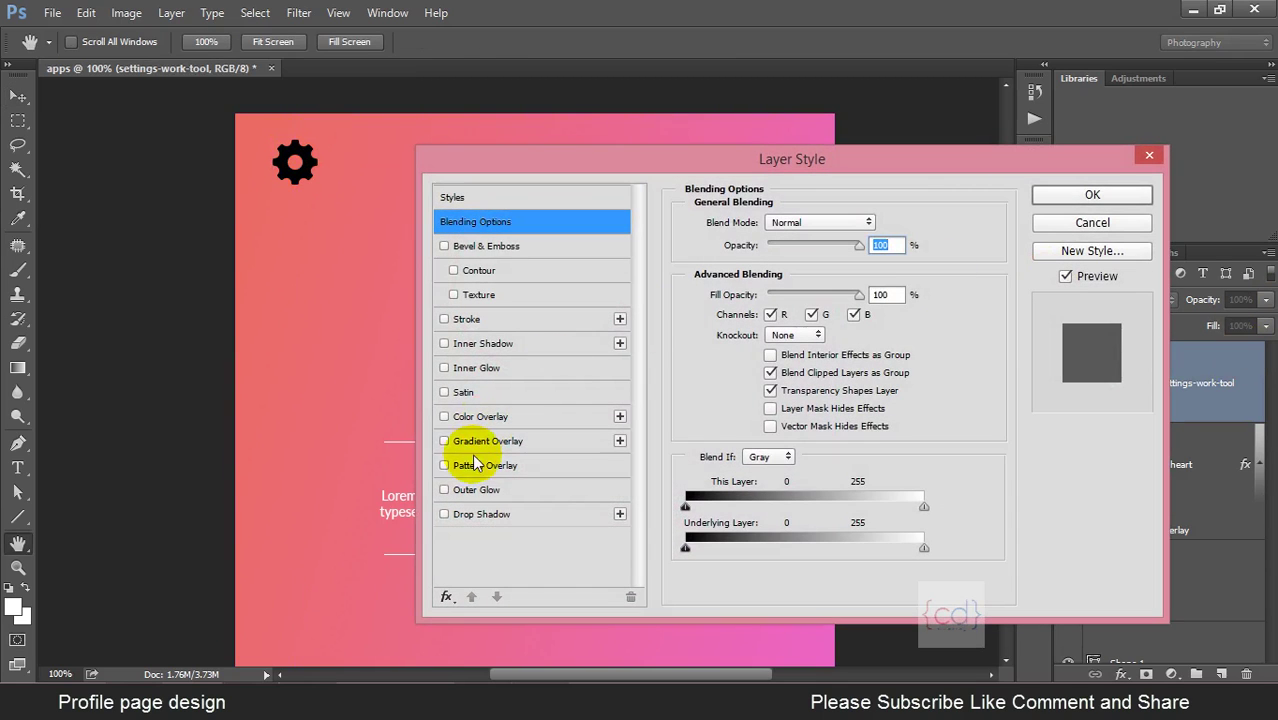
left_click(505, 418)
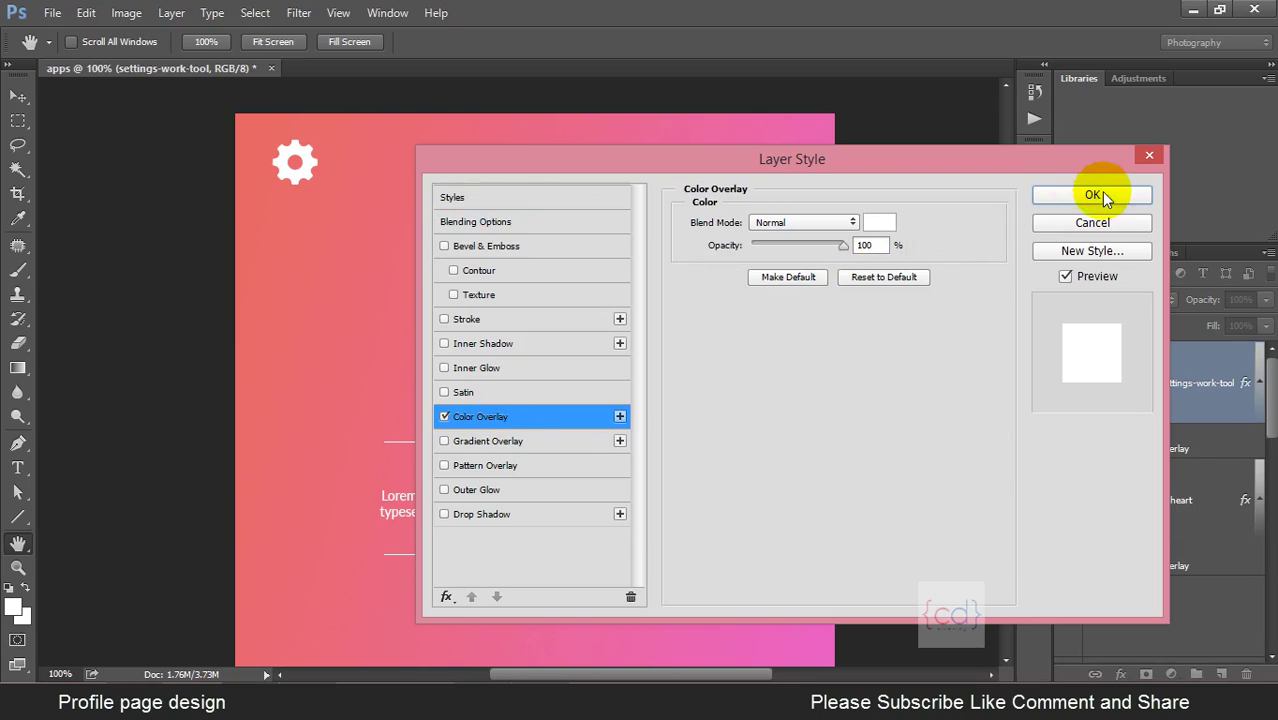
left_click(1093, 195)
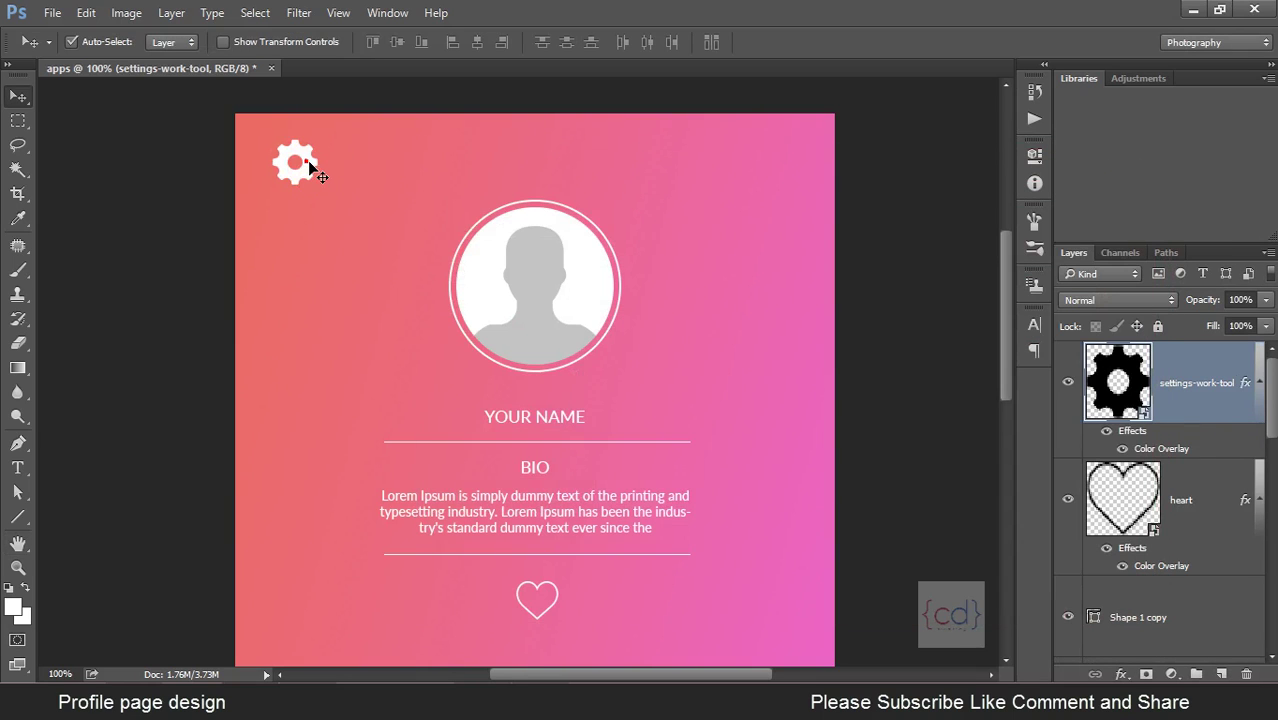
Nudge the gear into place and resize it to 40 by 40 px.
key("shift+Up")
key("shift+Up")
key("shift+Up")
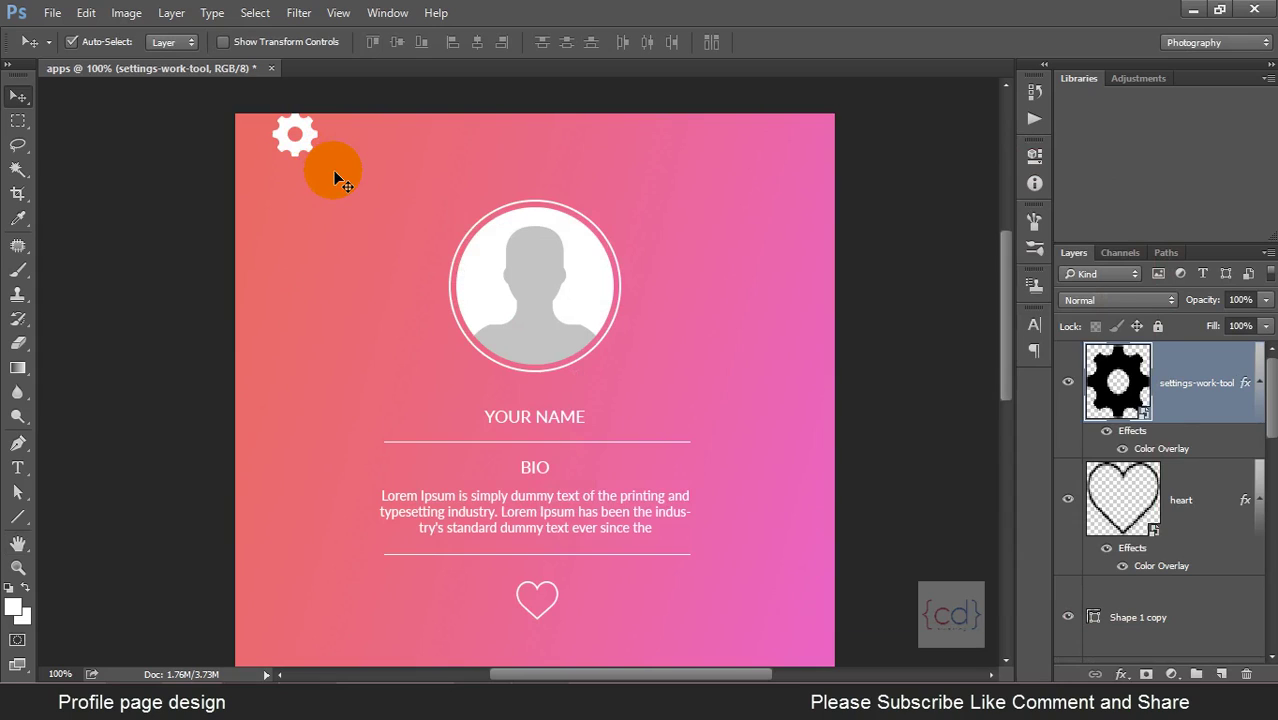
key("Down")
key("Down")
key("Down")
key("shift+Down")
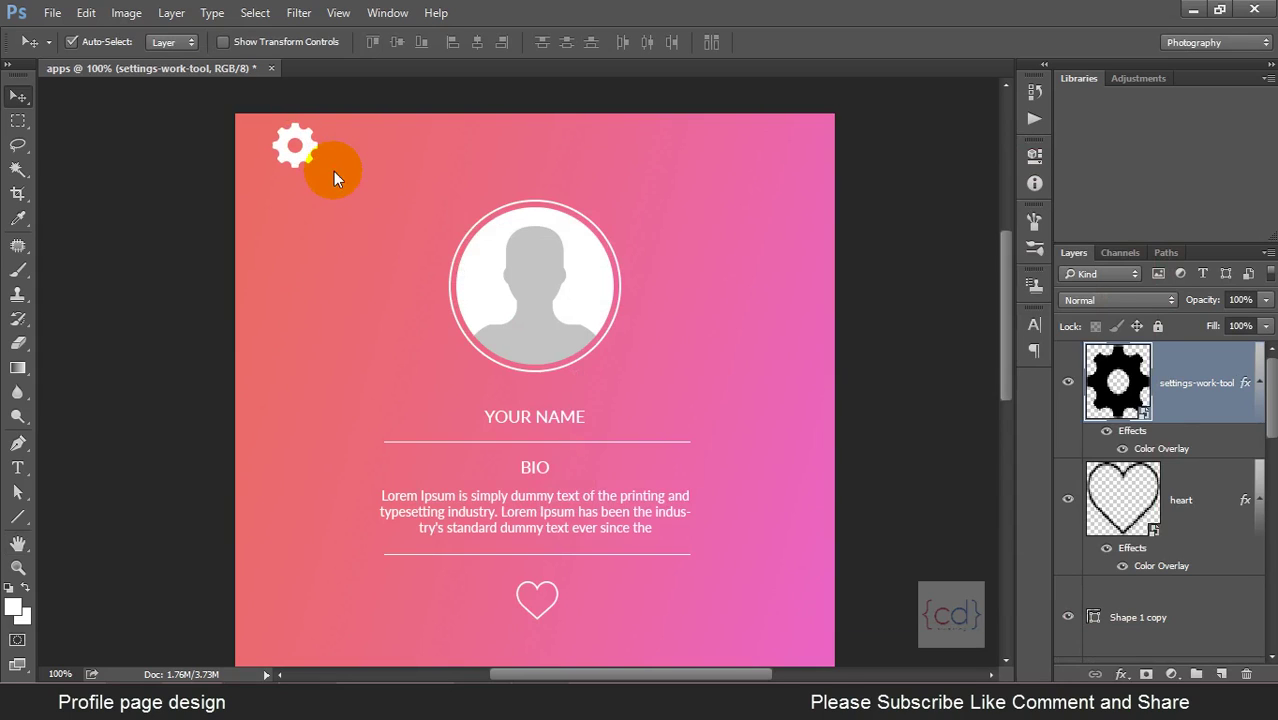
key("shift+Down")
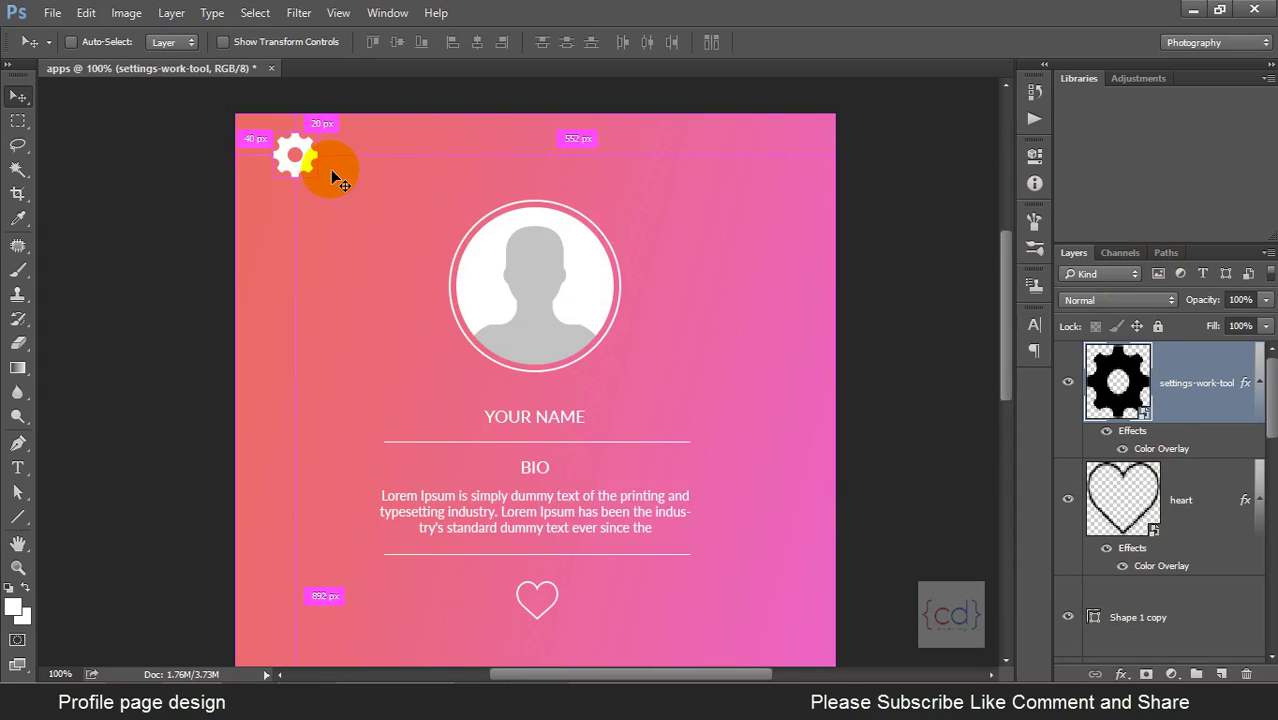
key("ctrl+t")
left_click_drag(314, 176, 321, 184)
key("Return")
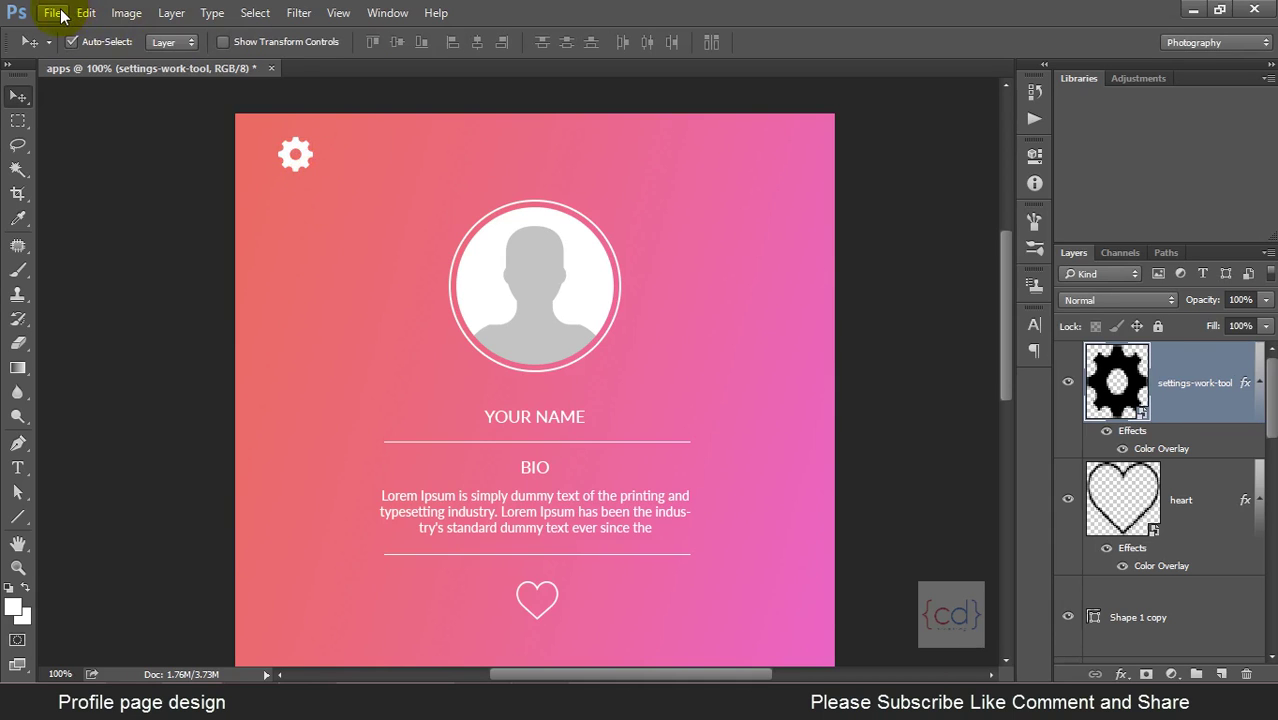
Place the settings.psd sliders icon as a trial, then undo it.
left_click(50, 12)
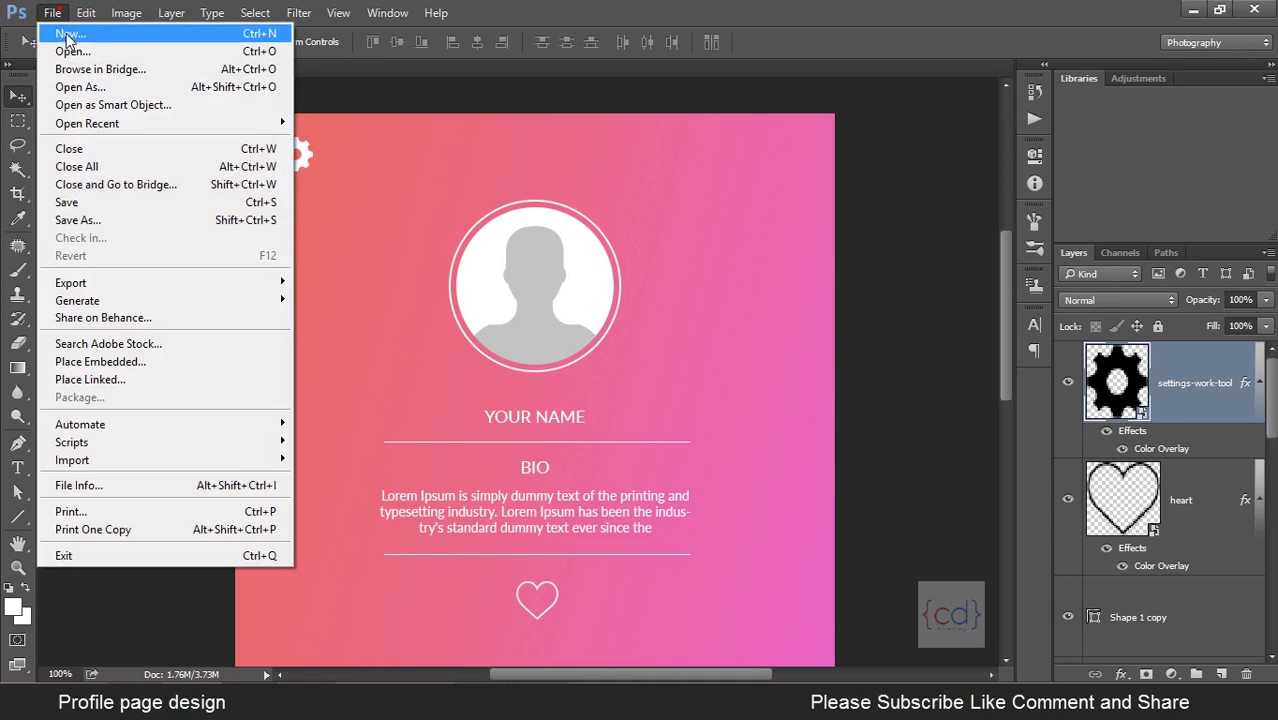
left_click(100, 361)
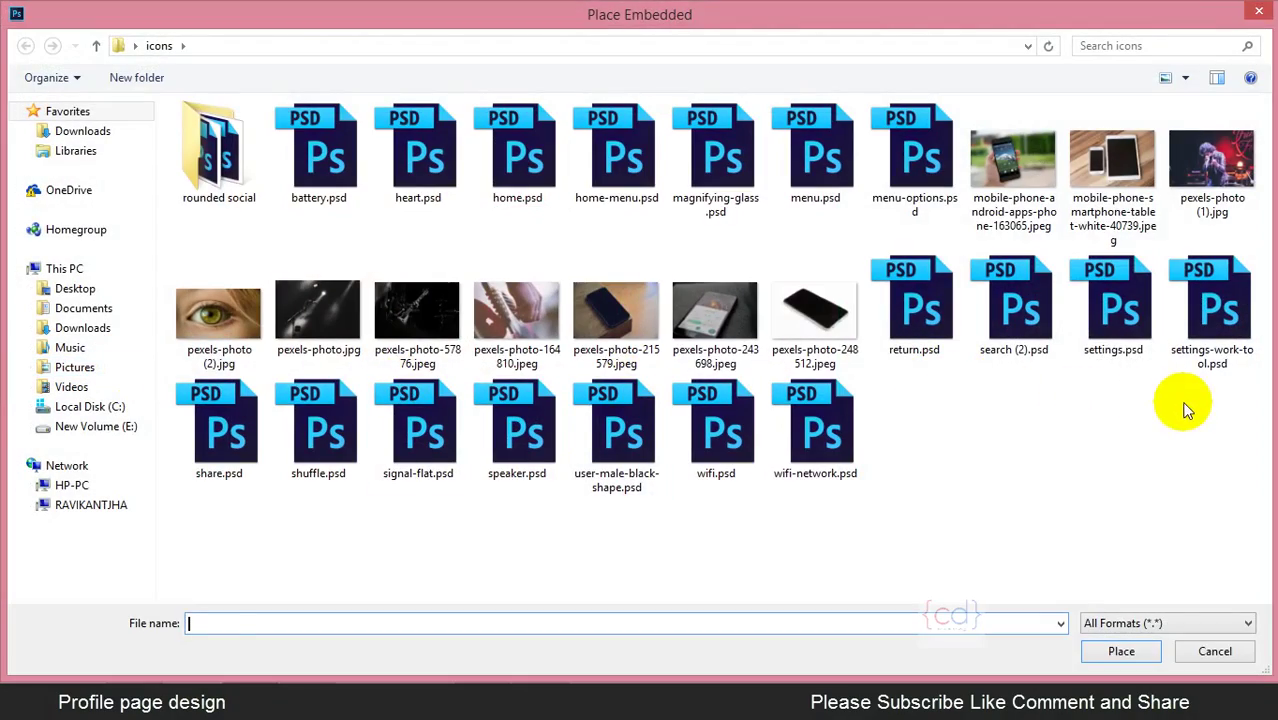
left_click(1128, 312)
left_click(1121, 651)
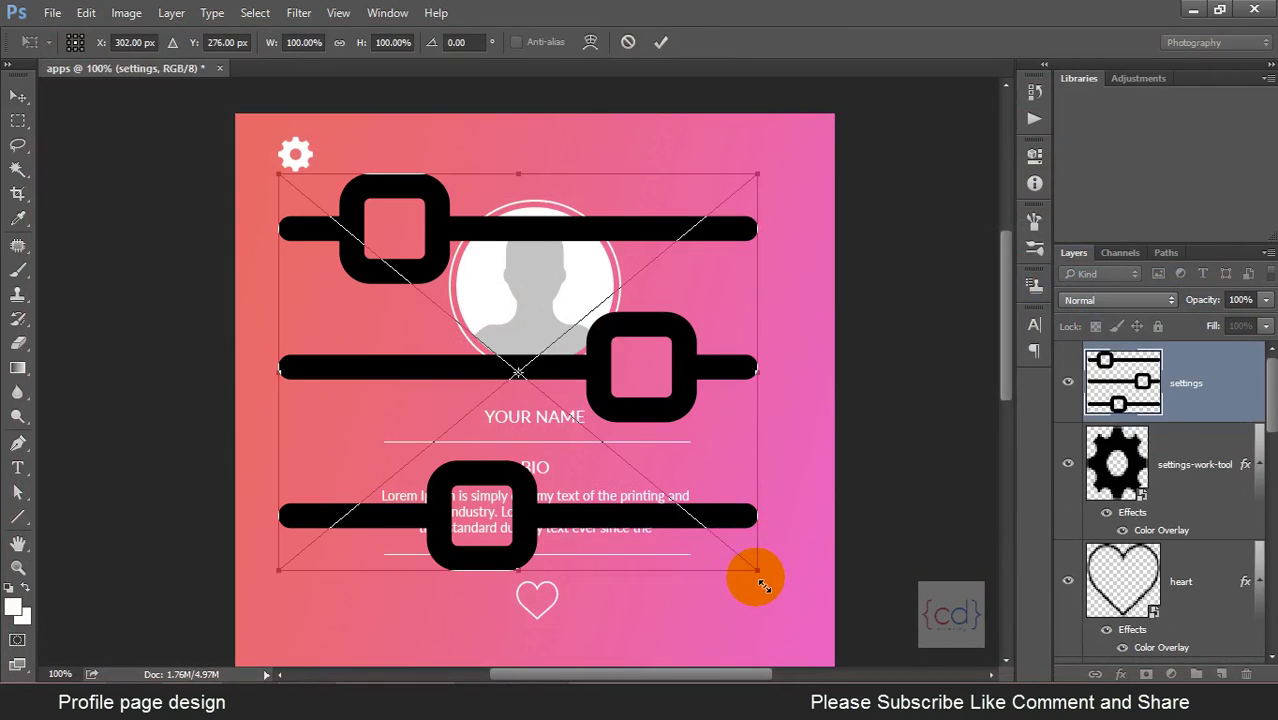
key("Return")
key("ctrl+z")
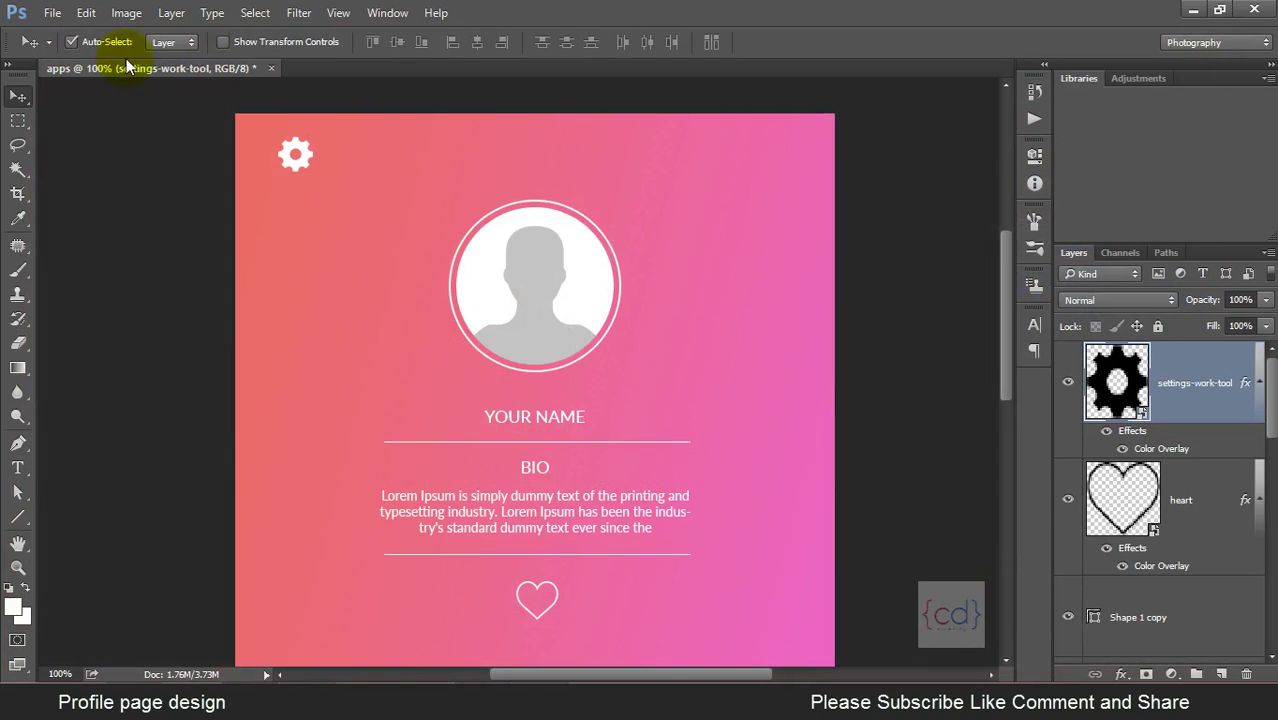
Place menu.psd from the icons folder as an embedded layer.
left_click(52, 12)
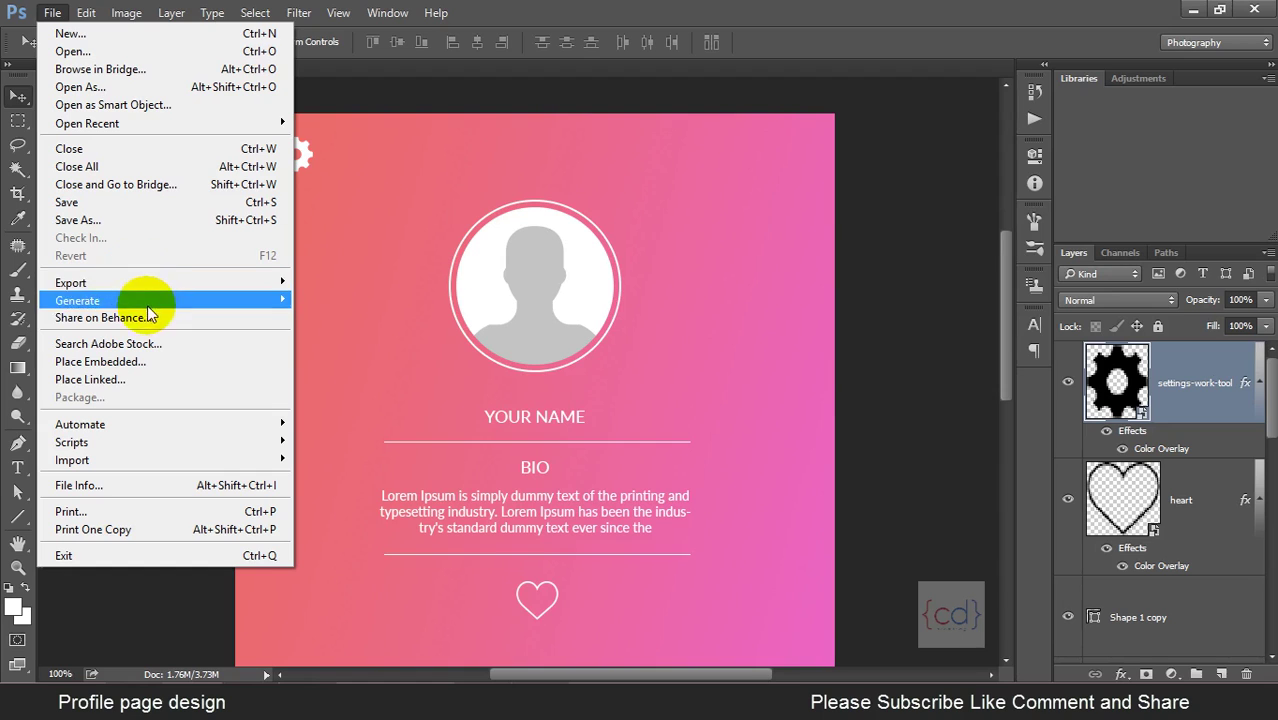
left_click(140, 361)
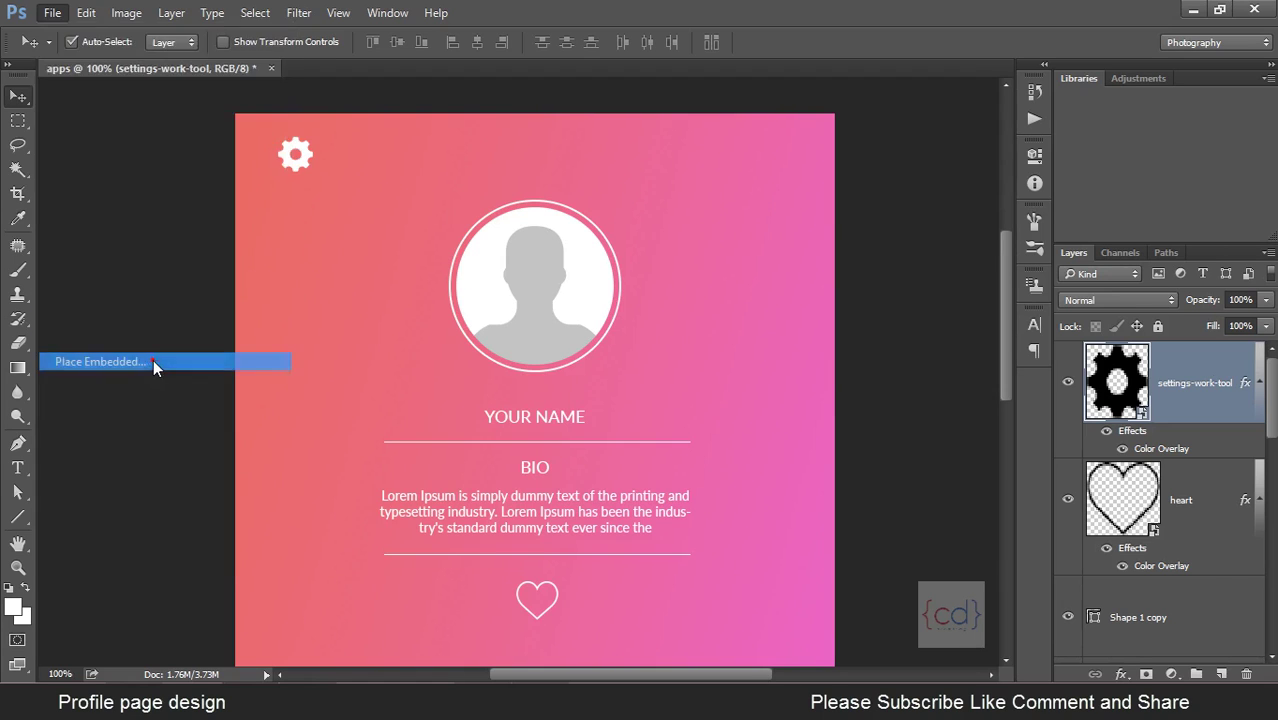
left_click(822, 424)
left_click(735, 178)
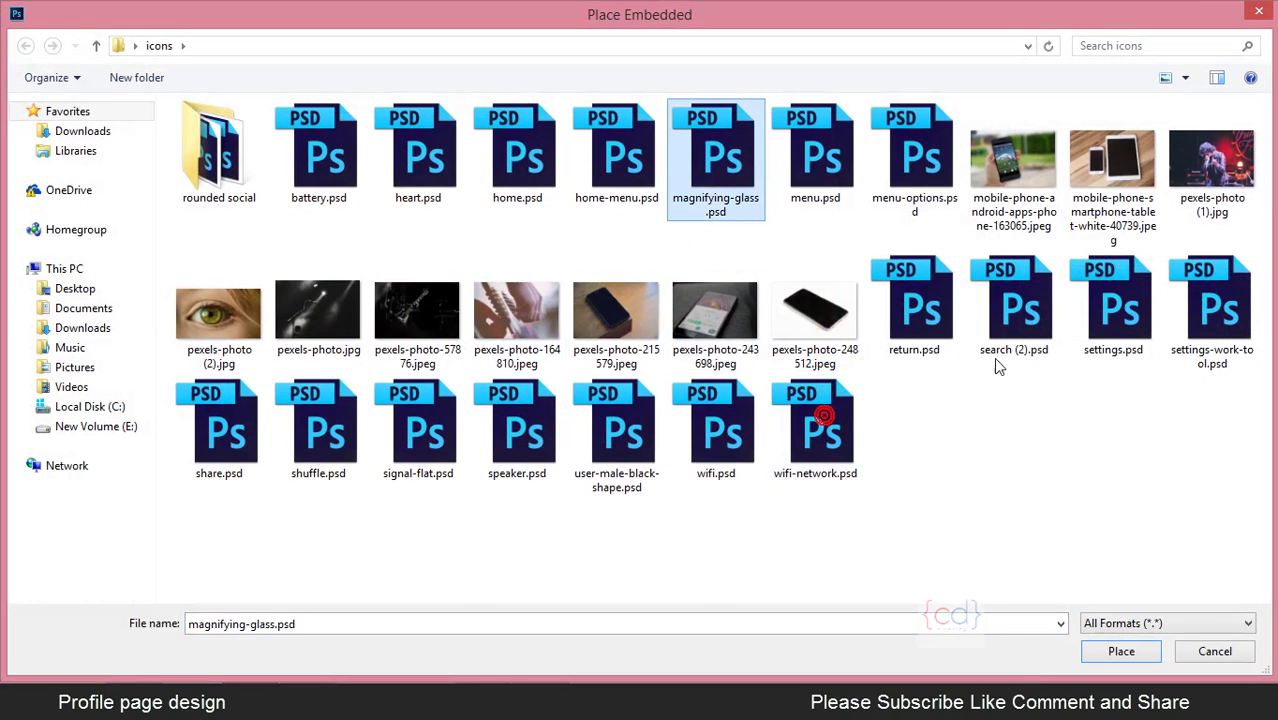
key("Right")
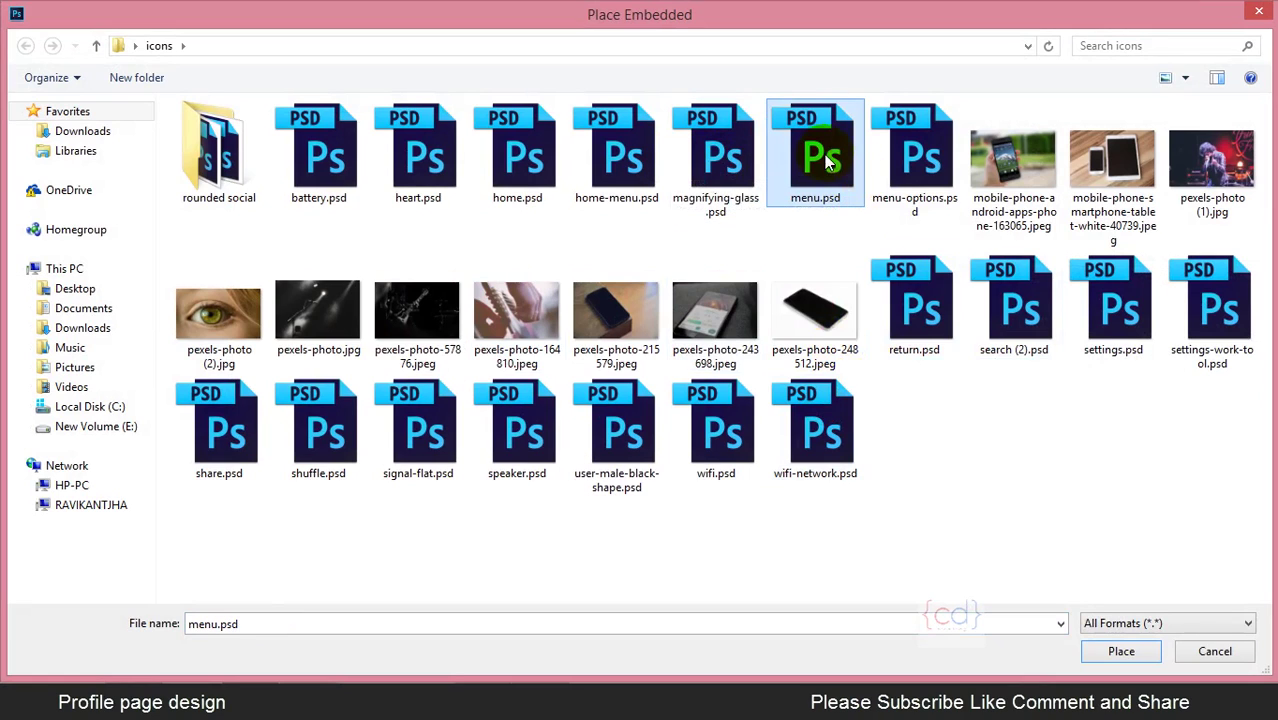
left_click(1110, 651)
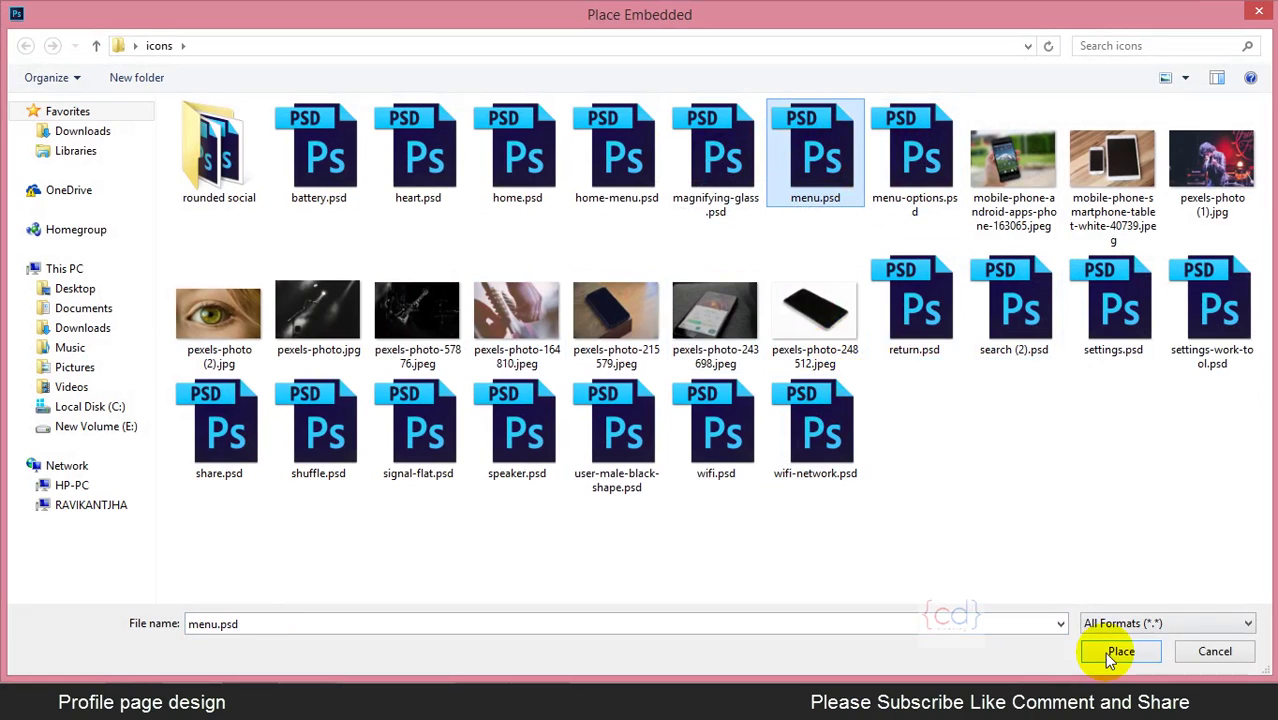
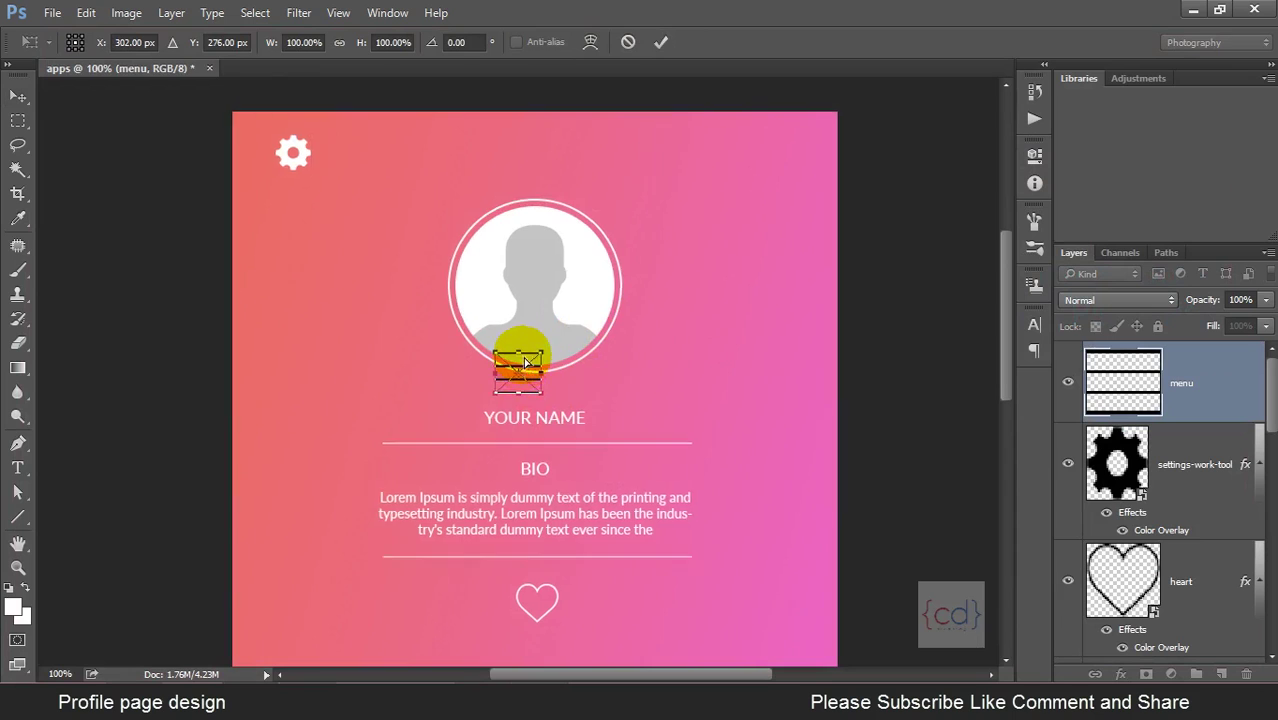
Scale down the menu icon and move it into the header's top-right corner.
scroll(524, 368, "up", 2)
left_click_drag(477, 428, 795, 232)
left_click_drag(811, 248, 562, 490)
scroll(554, 487, "down", 1)
scroll(499, 428, "down", 1)
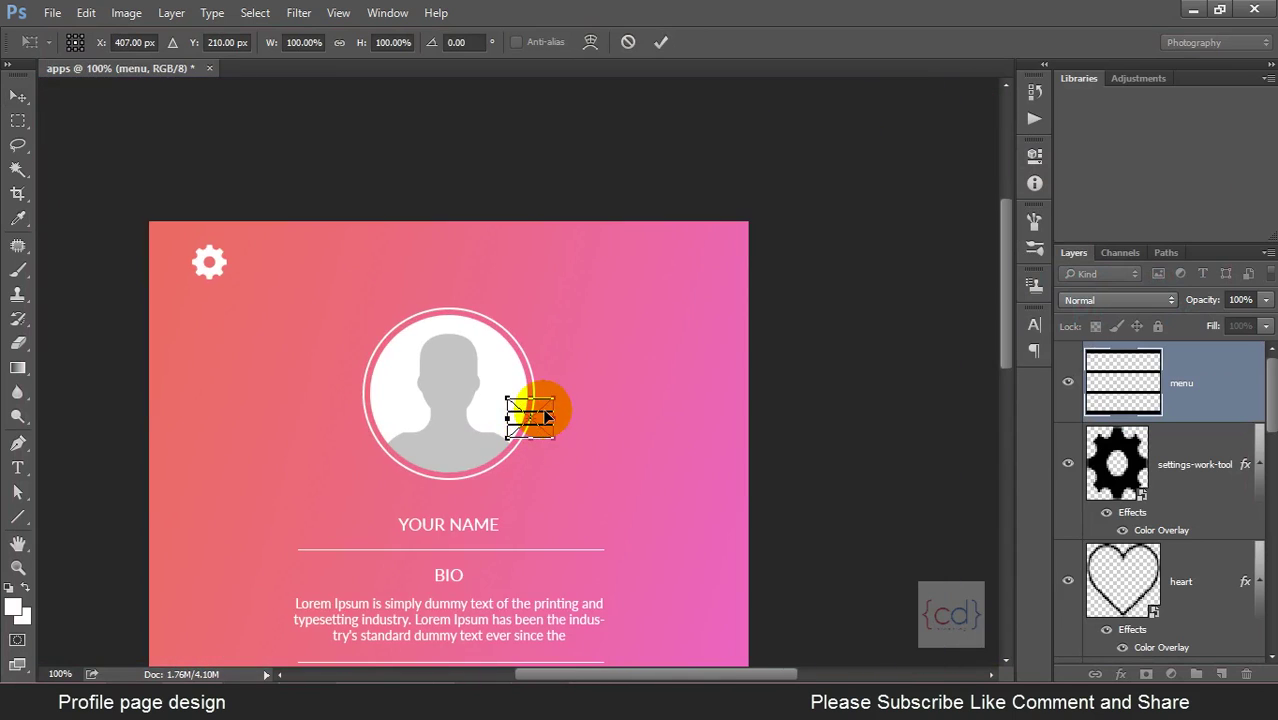
mouse_move(548, 418)
left_mouse_down()
mouse_move(678, 252)
mouse_move(709, 297)
left_mouse_up()
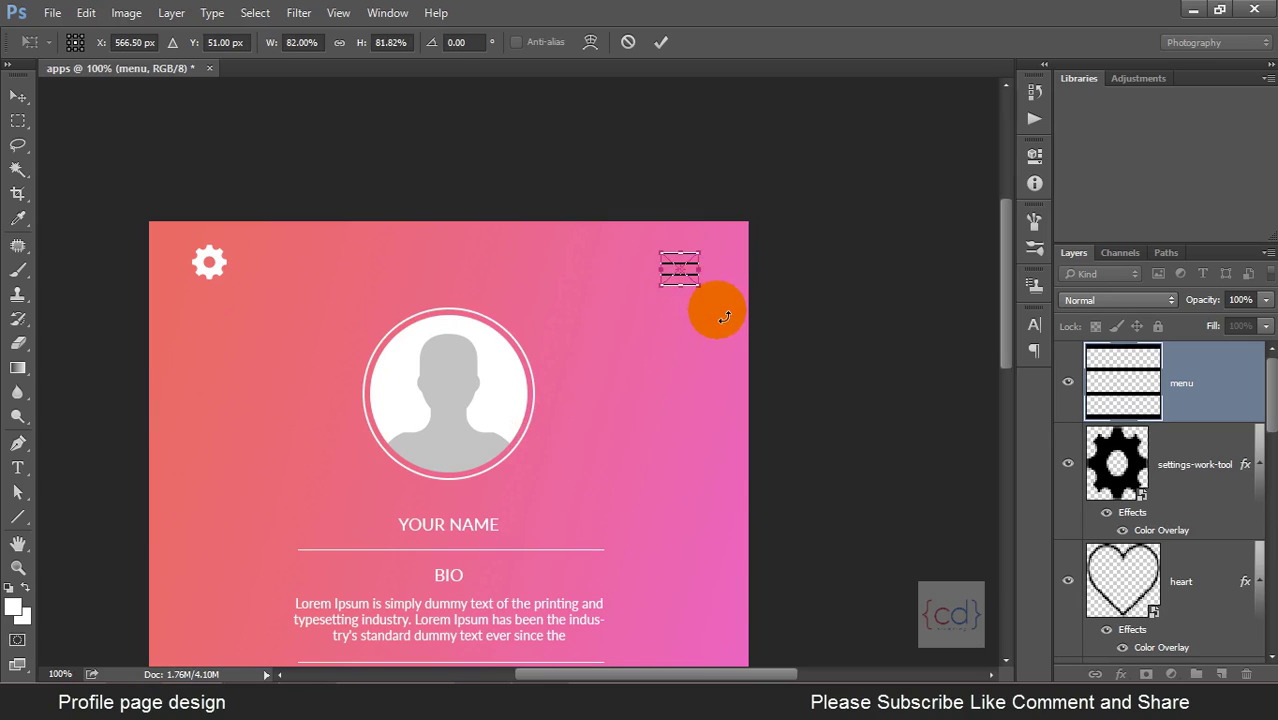
key("Return")
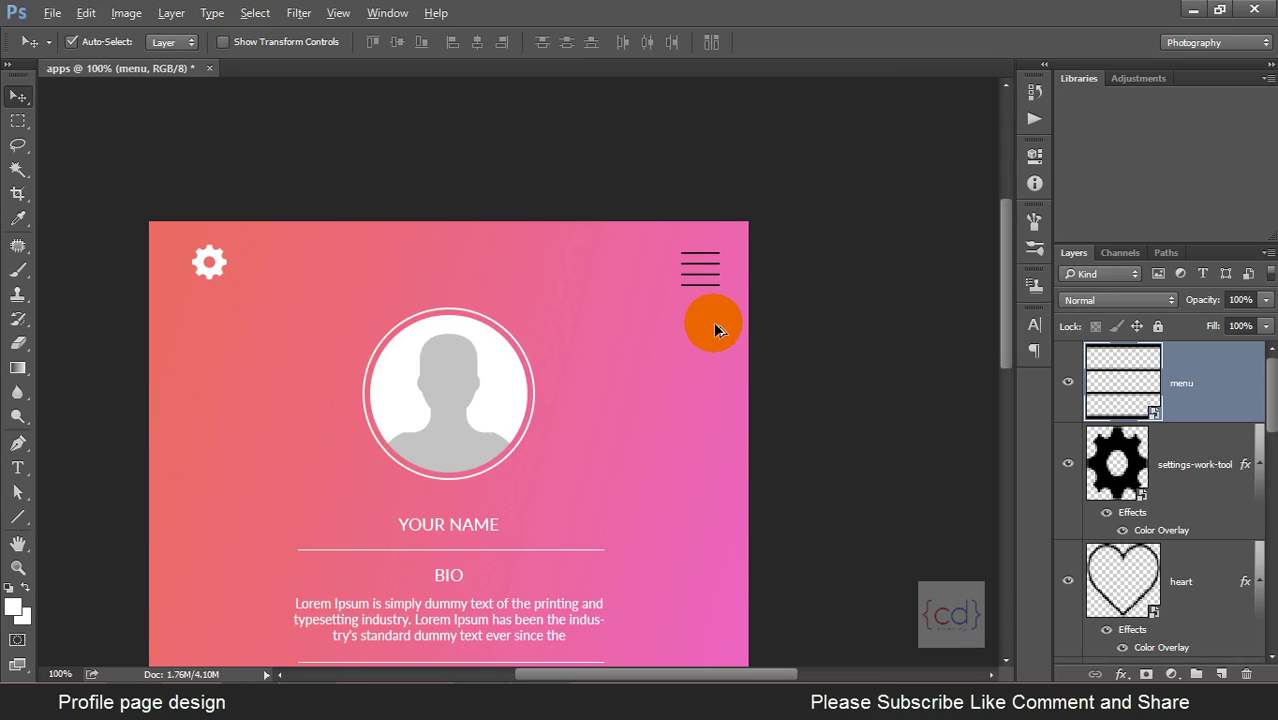
Give the menu icon layer a white Color Overlay to match the gear.
double_click(1235, 360)
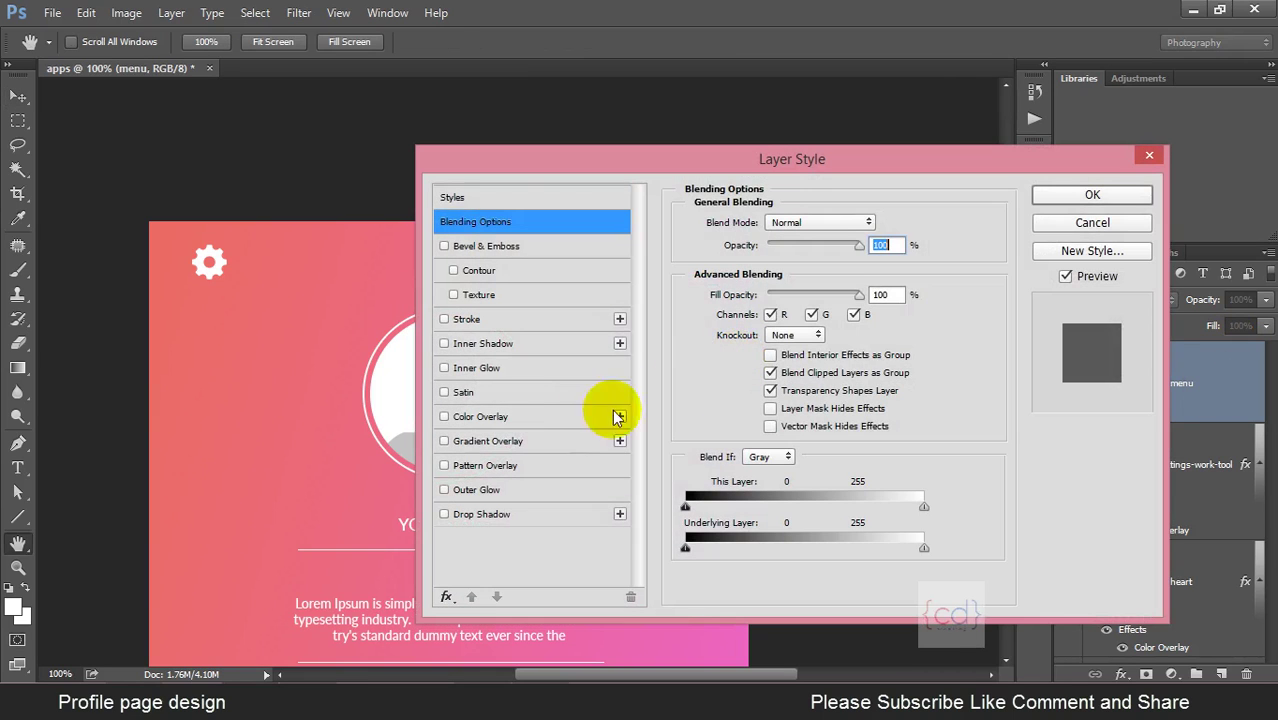
left_click(480, 416)
left_click(1092, 194)
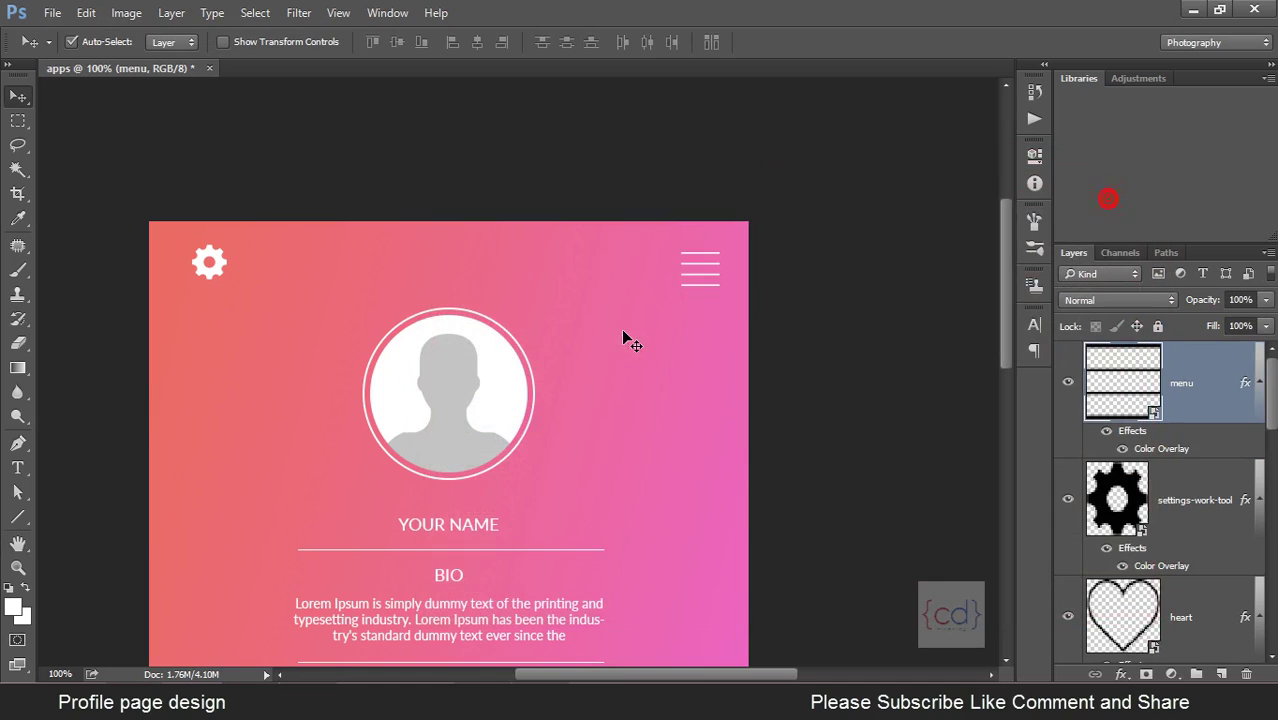
key("ctrl+plus")
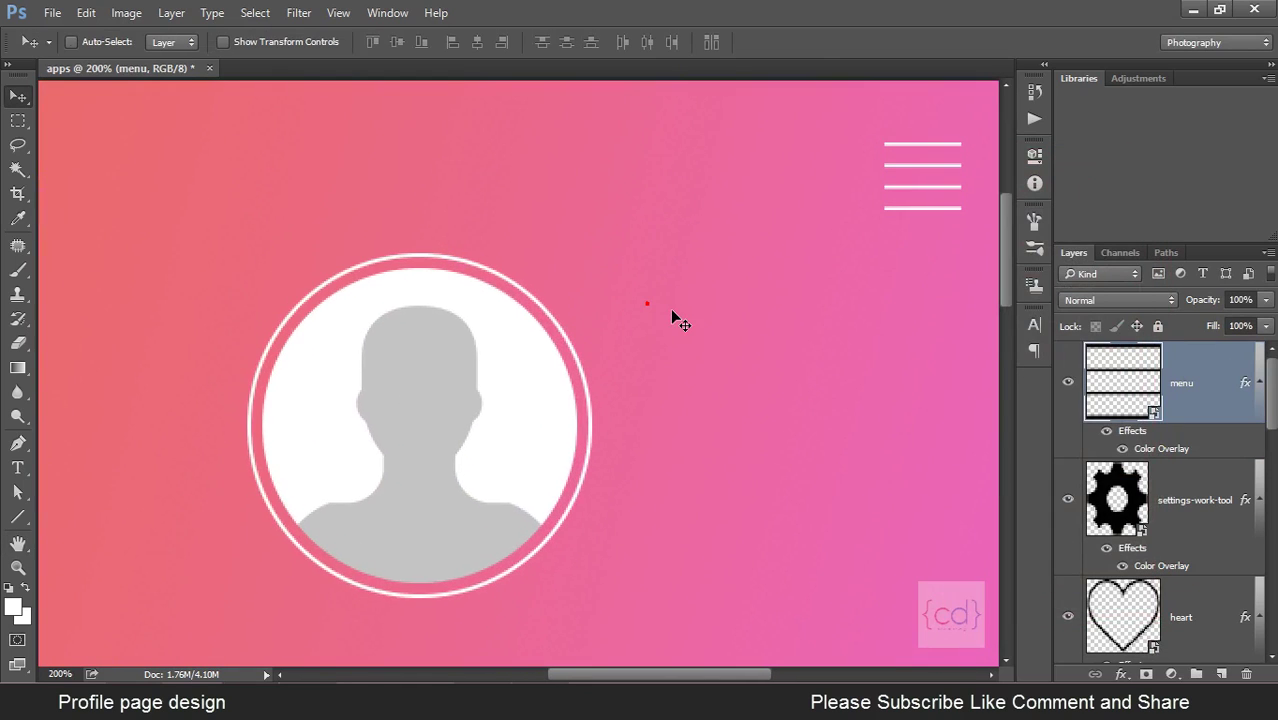
Show rulers and place guides along the top and bottom of the gear icon.
key("ctrl+minus")
key("ctrl+r")
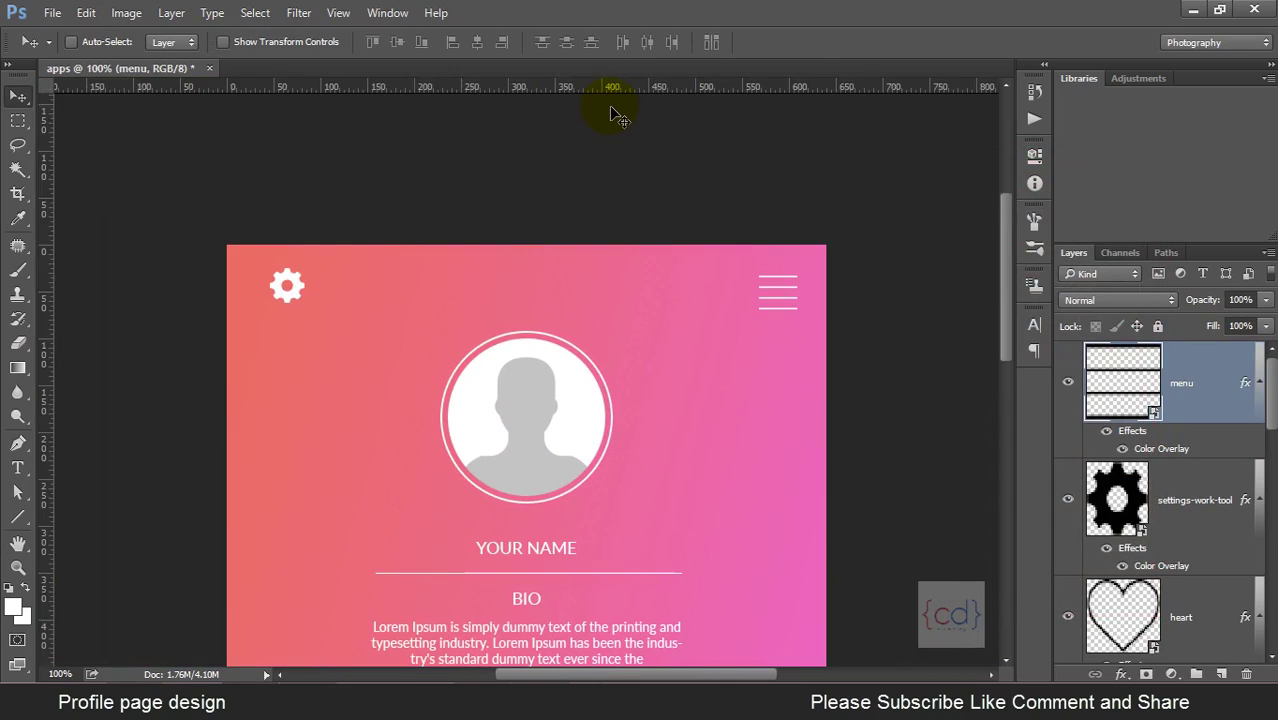
left_click_drag(600, 100, 633, 268)
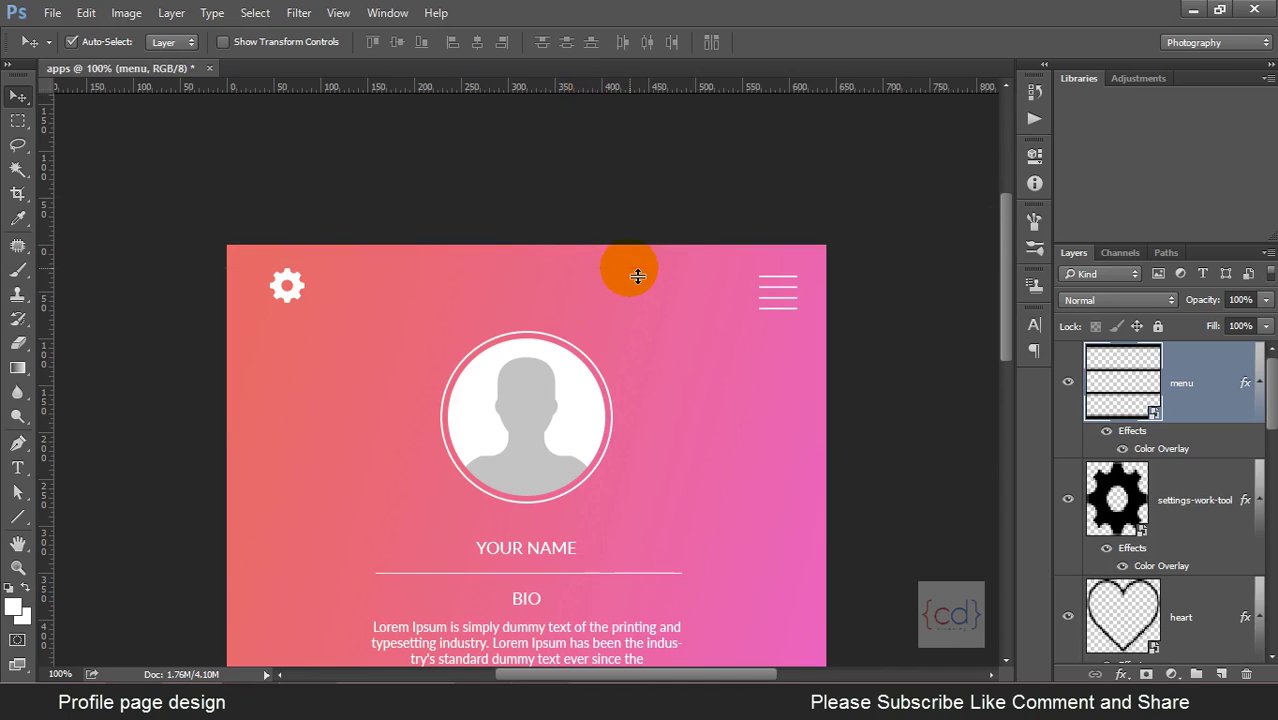
left_click_drag(656, 100, 676, 311)
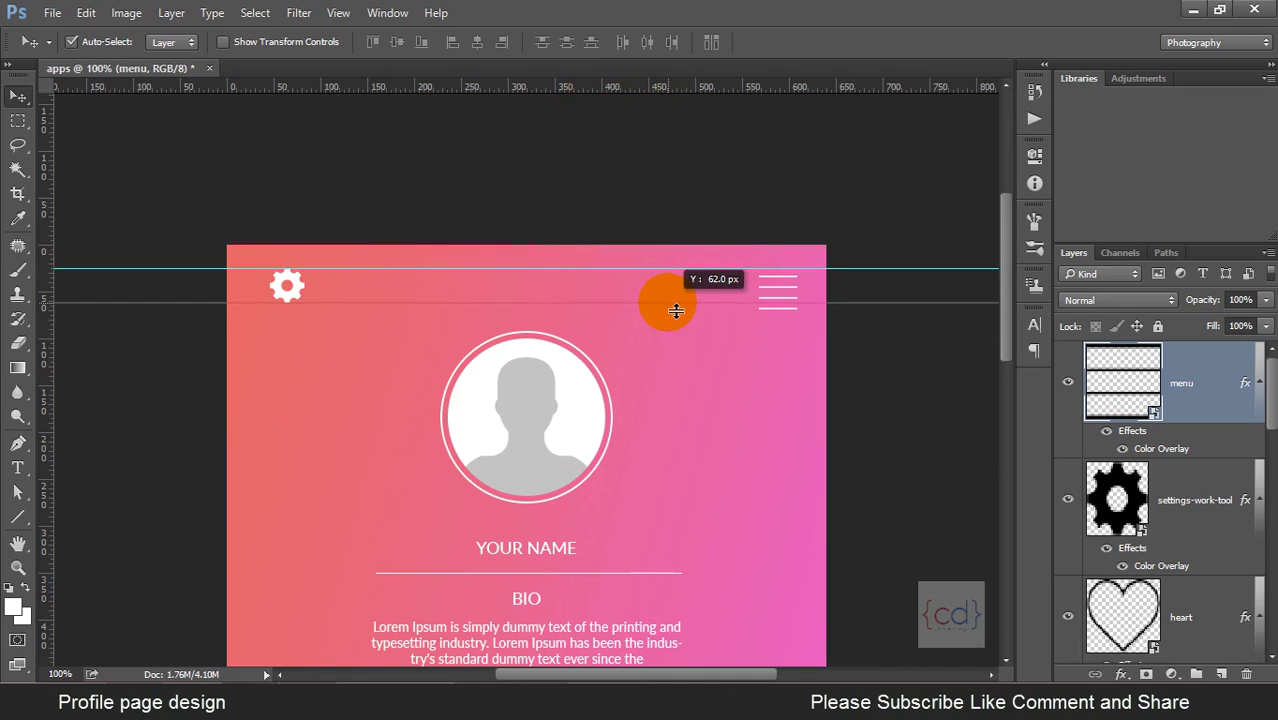
left_click(790, 280)
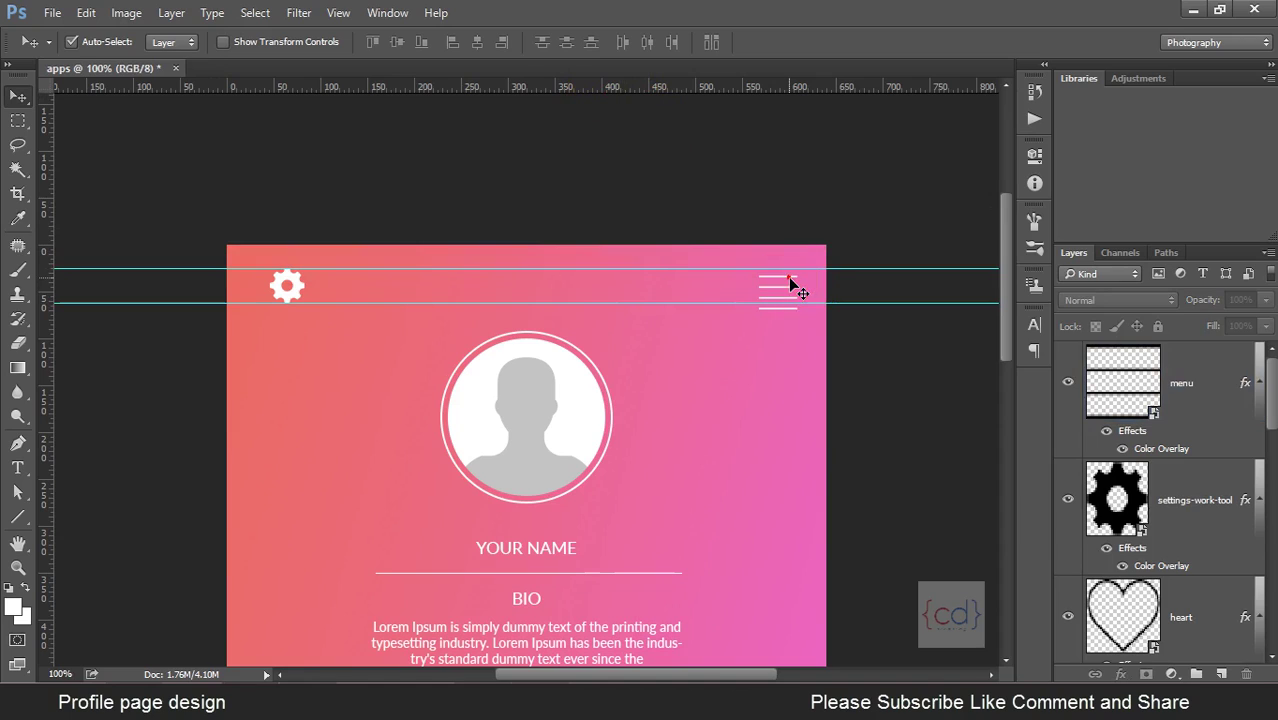
Nudge the menu icon up 2 px to level it with the gear, then remove the guides.
left_click(805, 323, "ctrl")
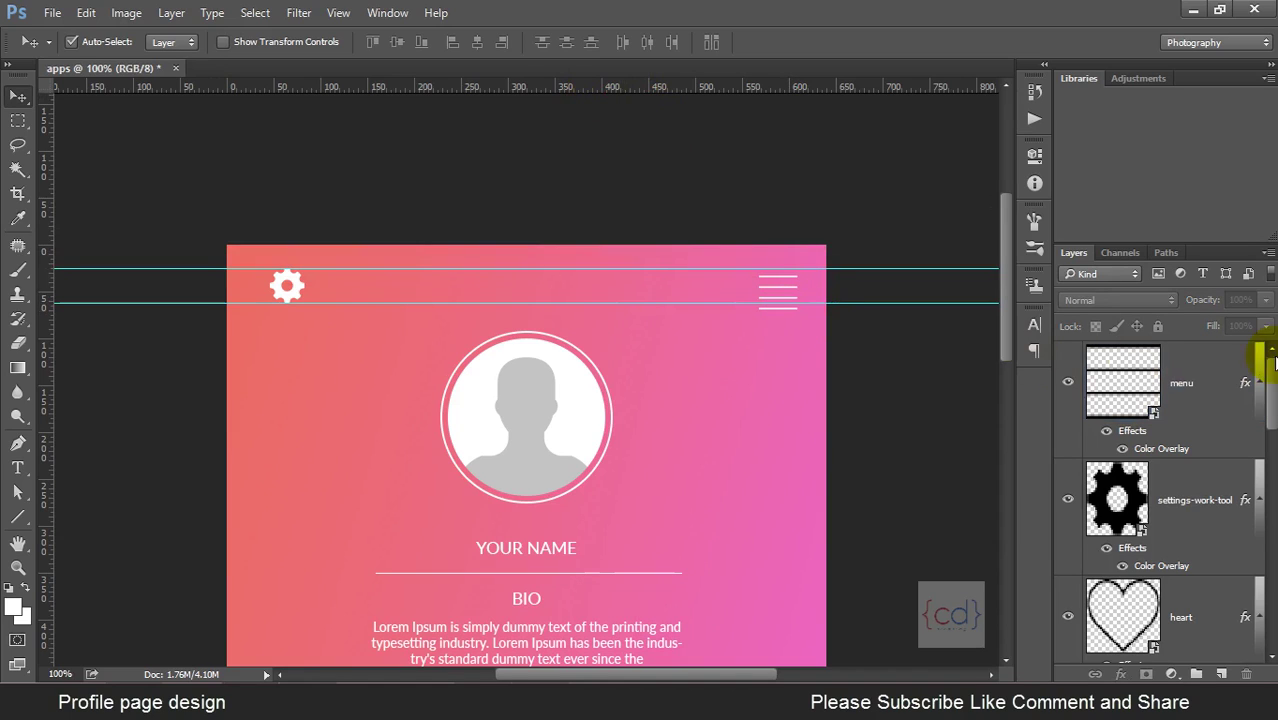
left_click(1205, 370)
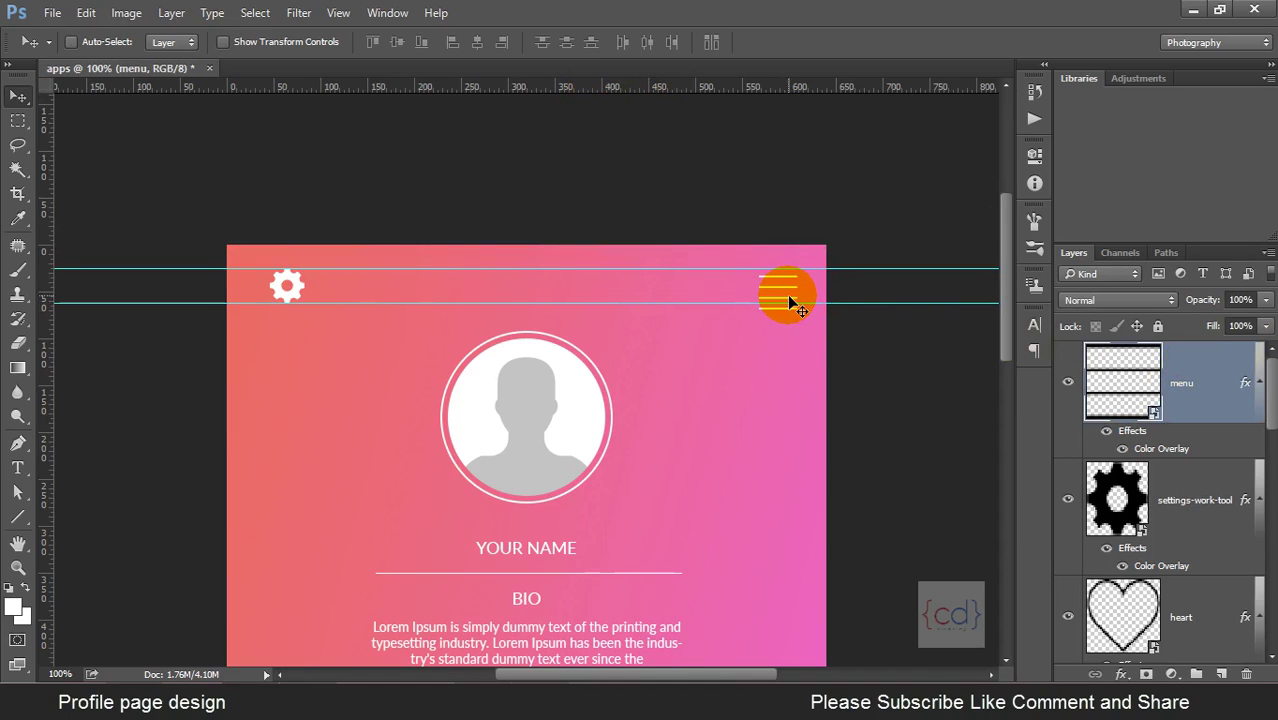
key("ctrl+t")
key("Up")
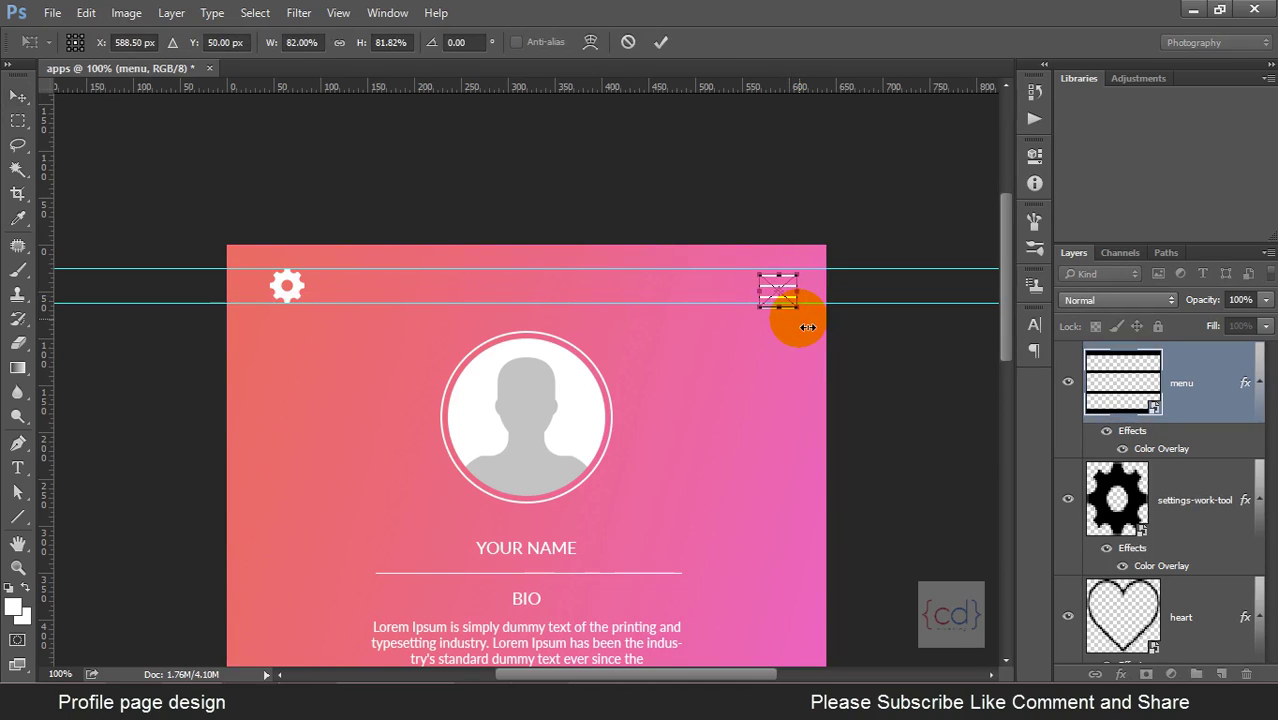
key("Up")
key("Up")
key("Up")
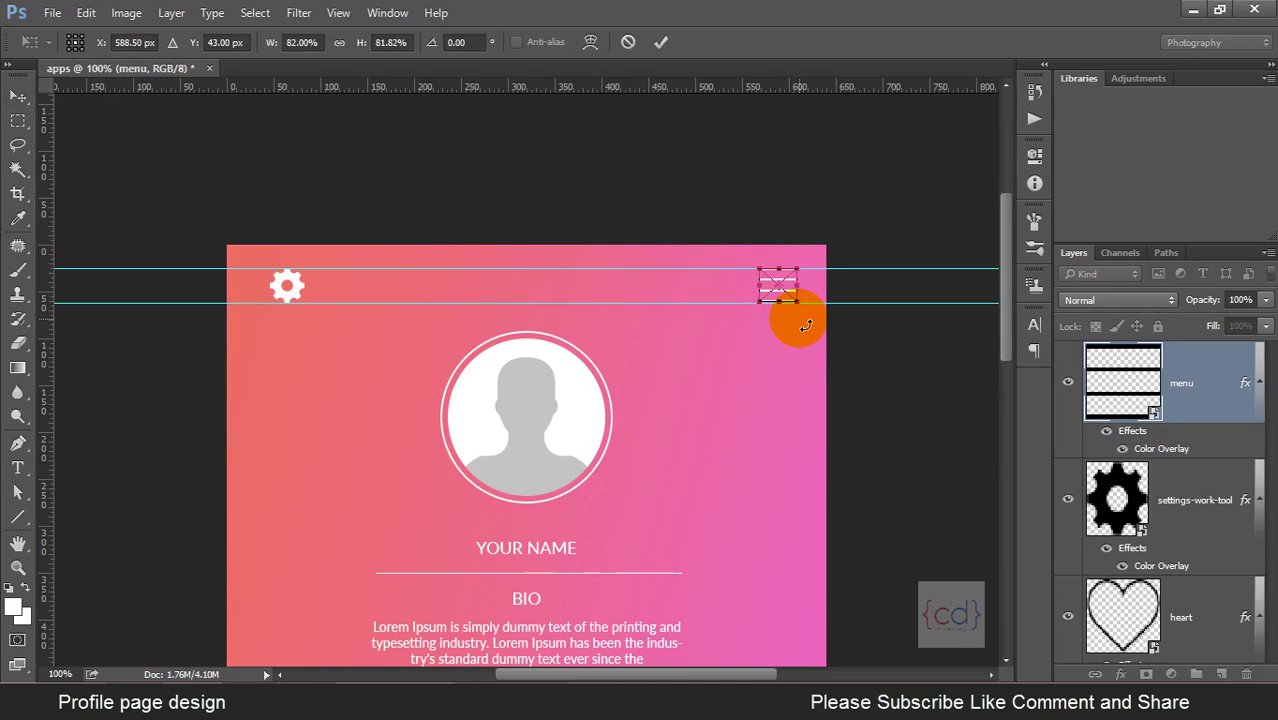
key("Return")
mouse_move(856, 277)
left_mouse_down()
mouse_move(860, 302)
mouse_move(858, 85)
left_mouse_up()
left_click_drag(794, 289, 835, 260)
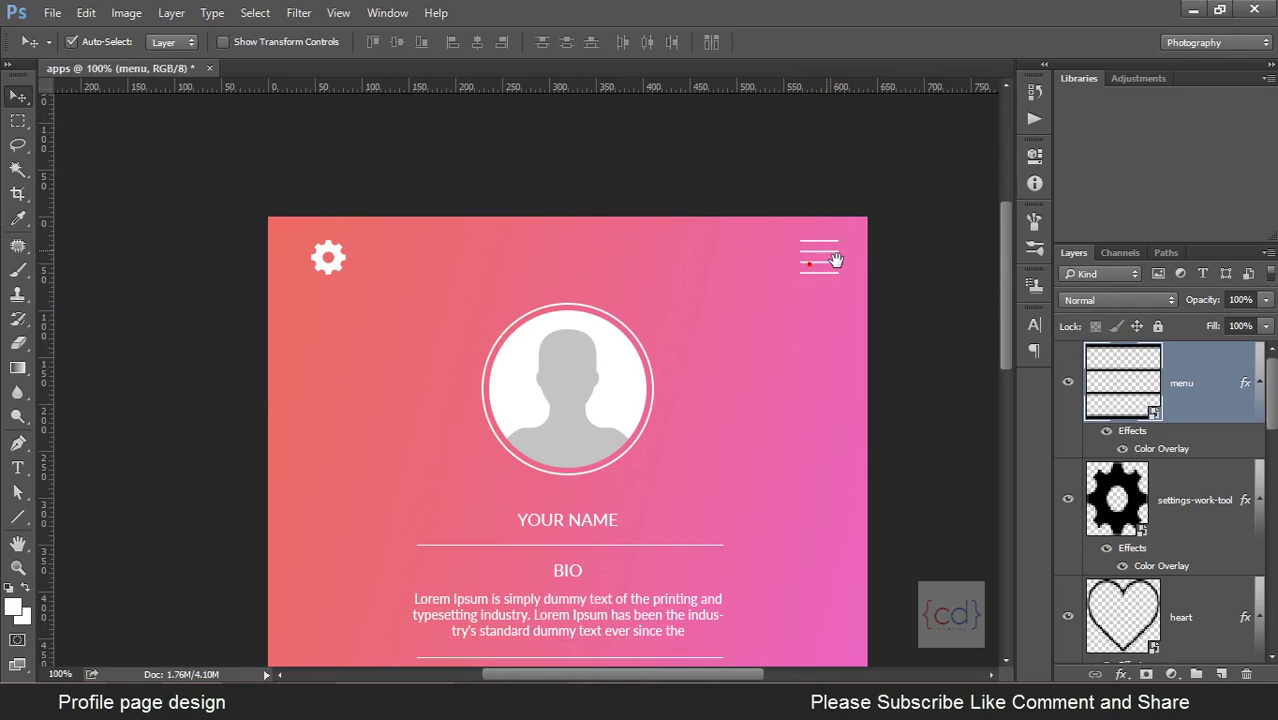
key("ctrl+minus")
Draw a white 255×41 px rounded rectangle with 50 px radius over the header's bottom edge.
left_click_drag(785, 327, 786, 327)
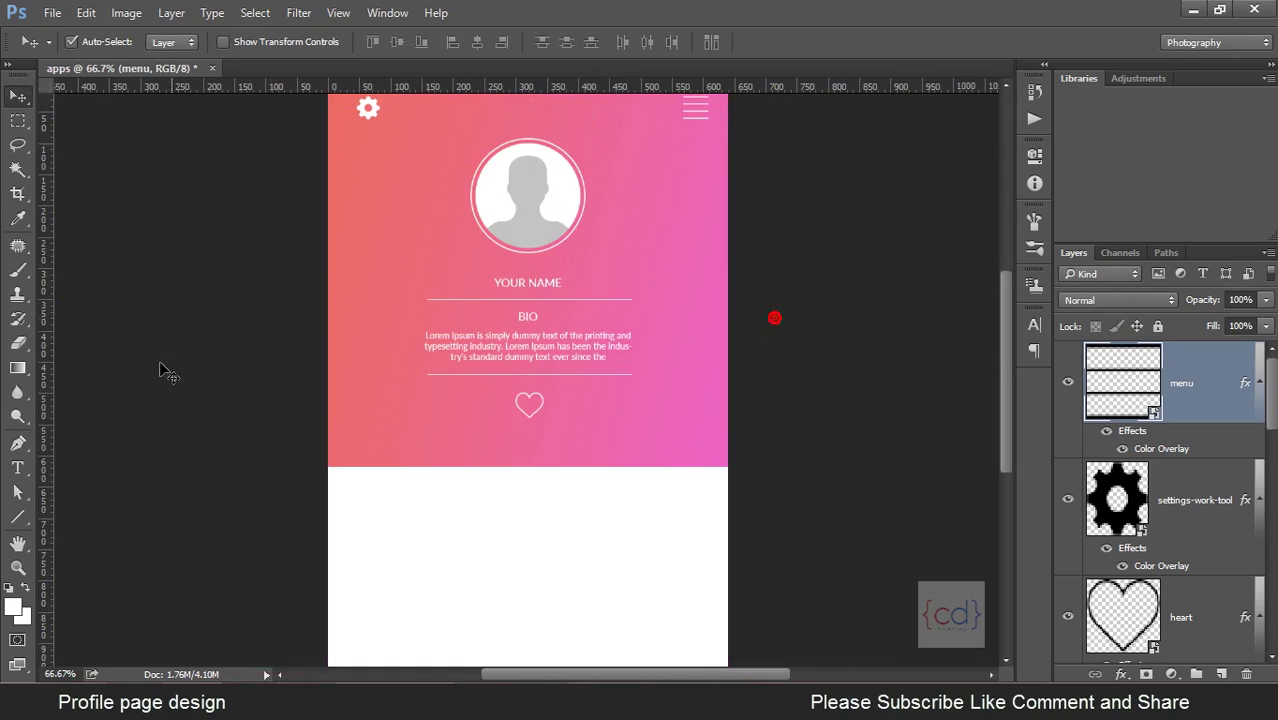
left_click(17, 517)
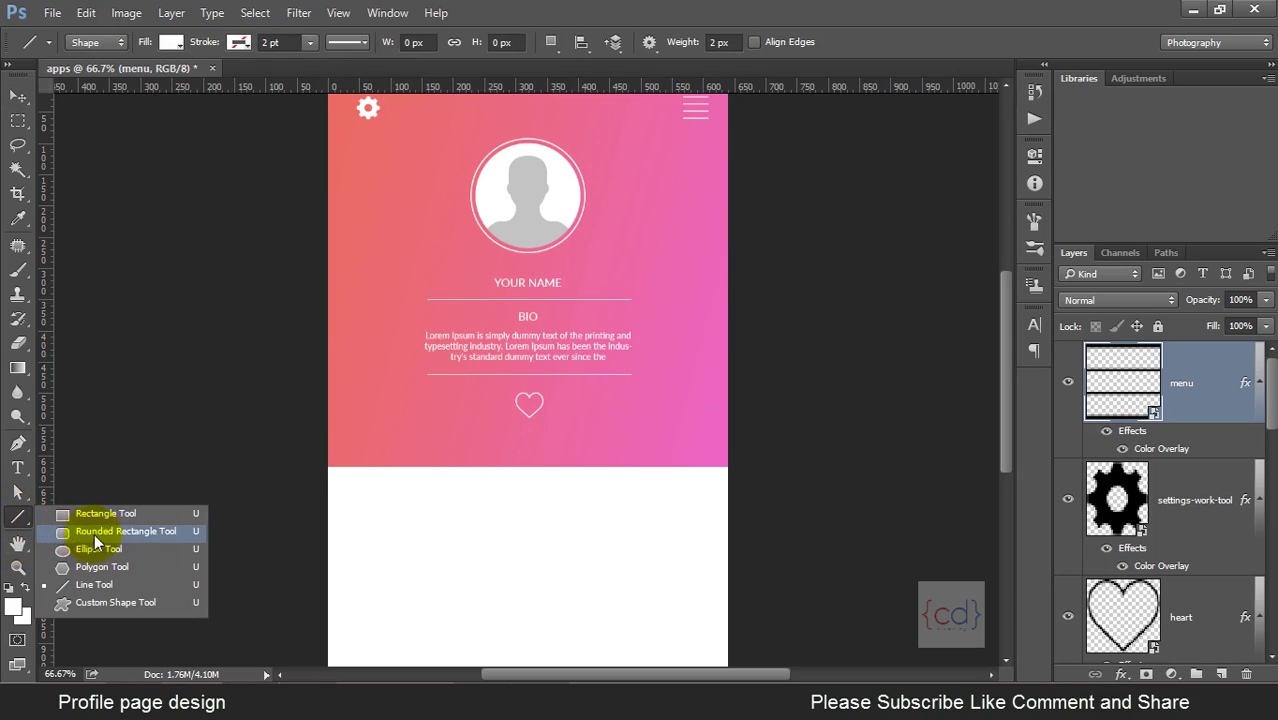
left_click(122, 533)
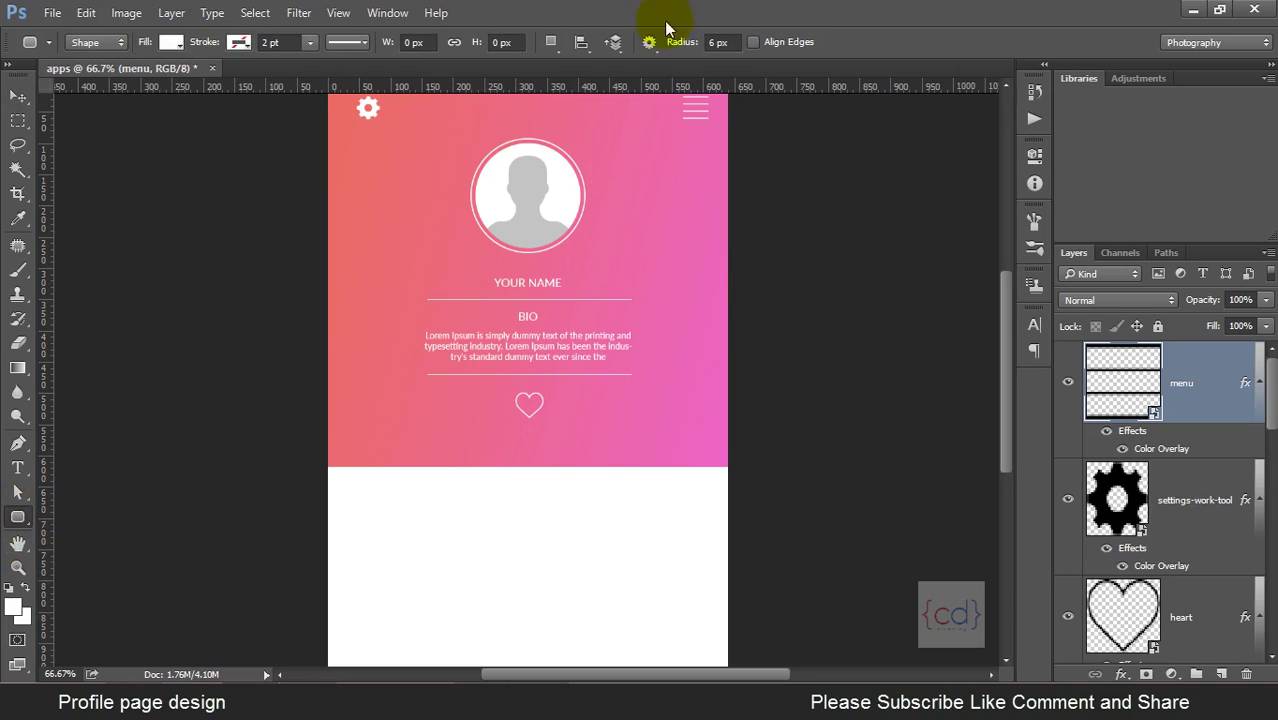
left_click(719, 45)
type("50")
key("Return")
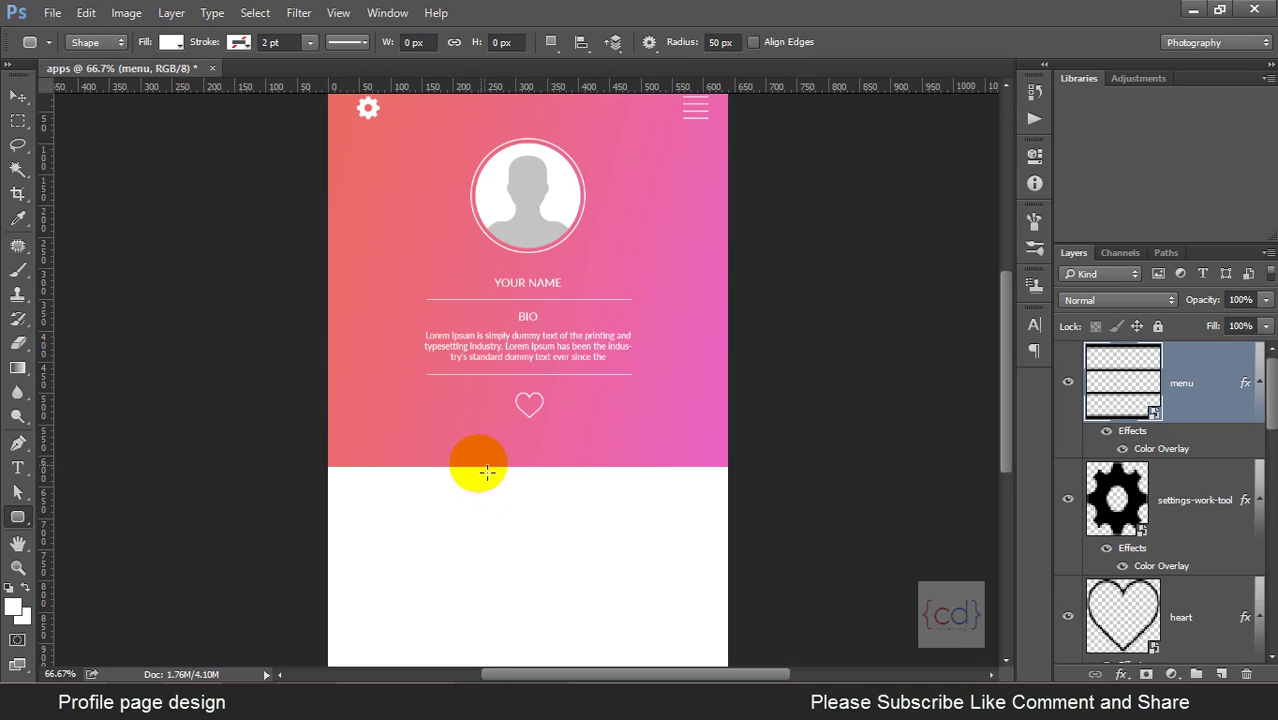
left_click_drag(452, 462, 610, 487)
Add a drop shadow to the pill shape with a distance of 20.
left_click(16, 99)
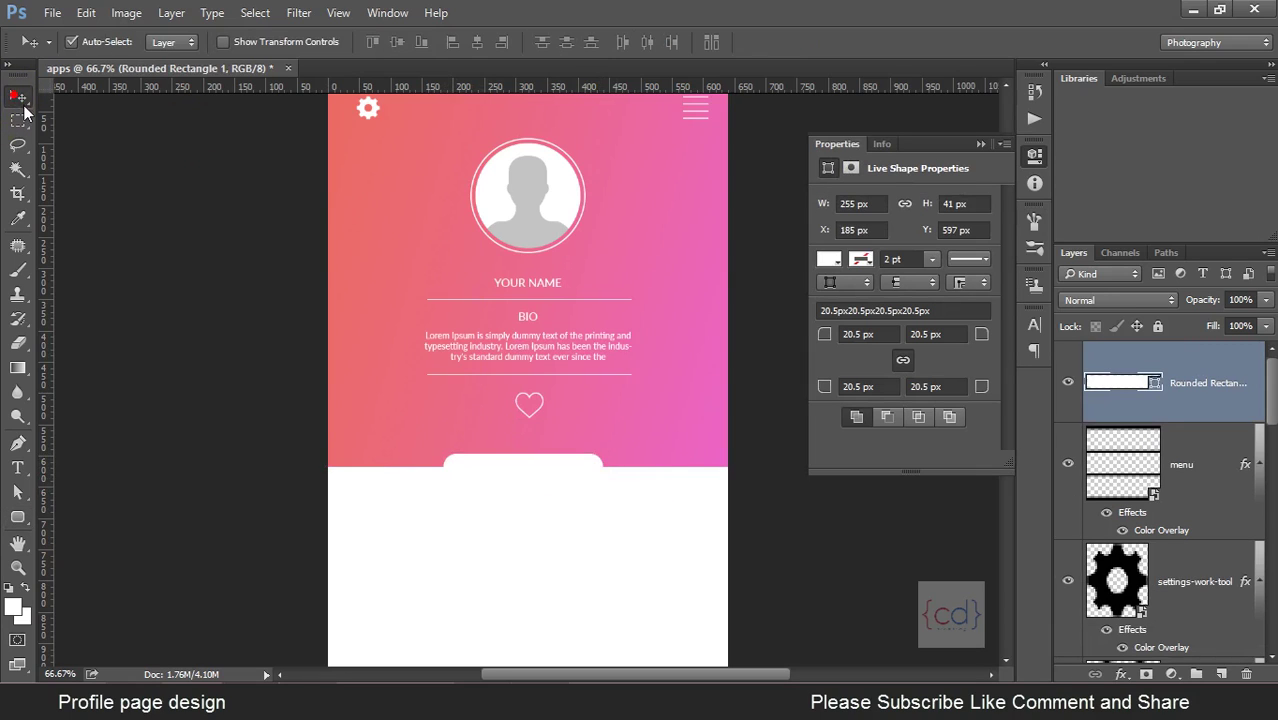
left_click(981, 145)
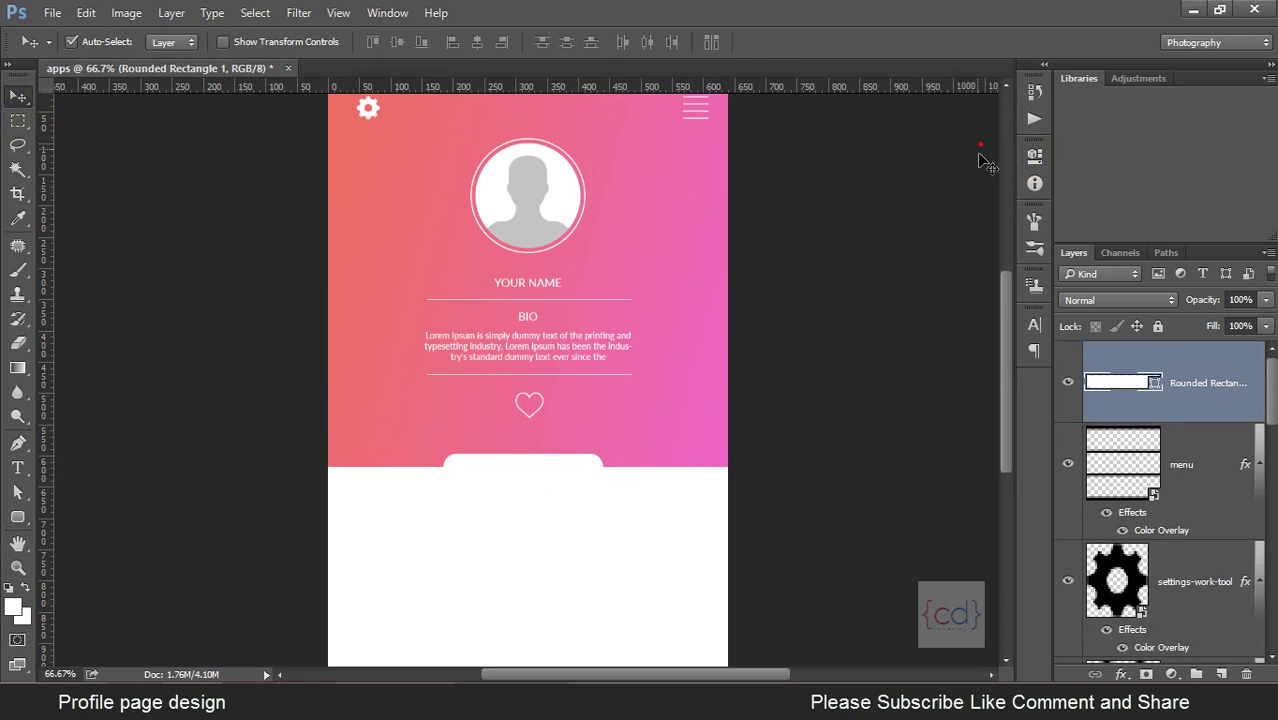
double_click(1250, 397)
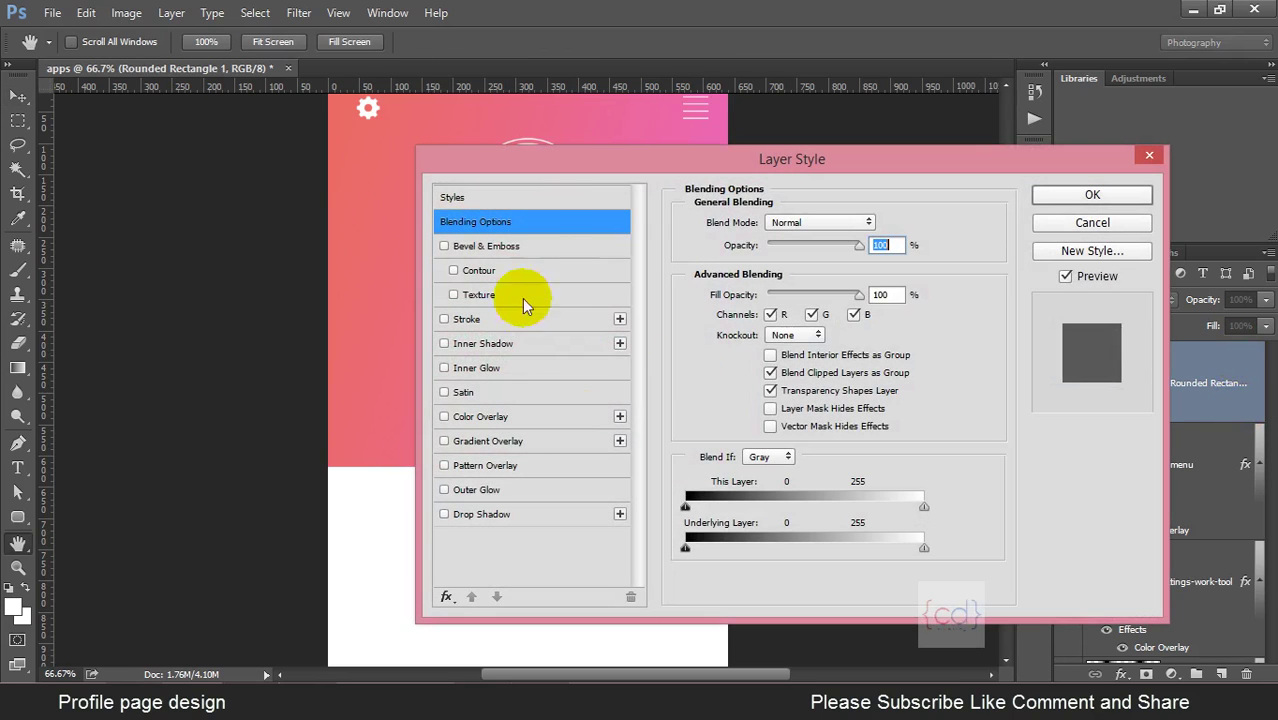
left_click_drag(615, 161, 870, 83)
left_click(740, 438)
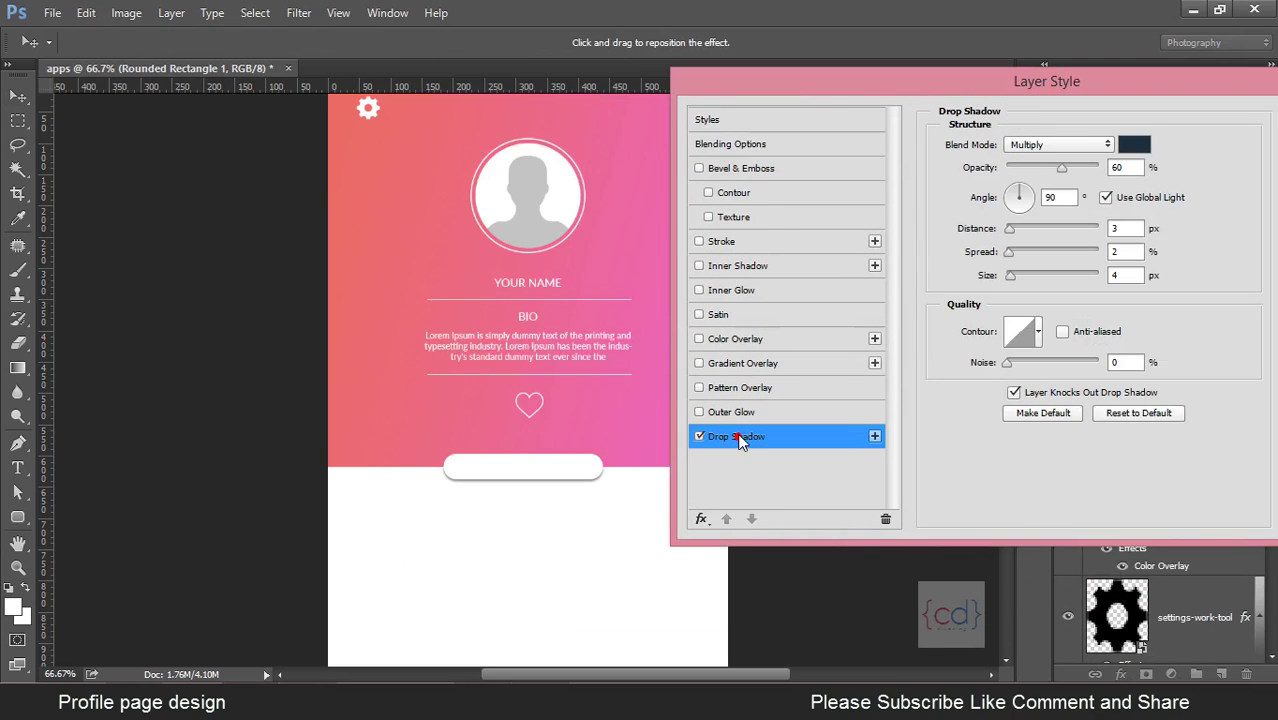
left_click(1130, 232)
type("20")
key("Return")
left_click(1220, 364)
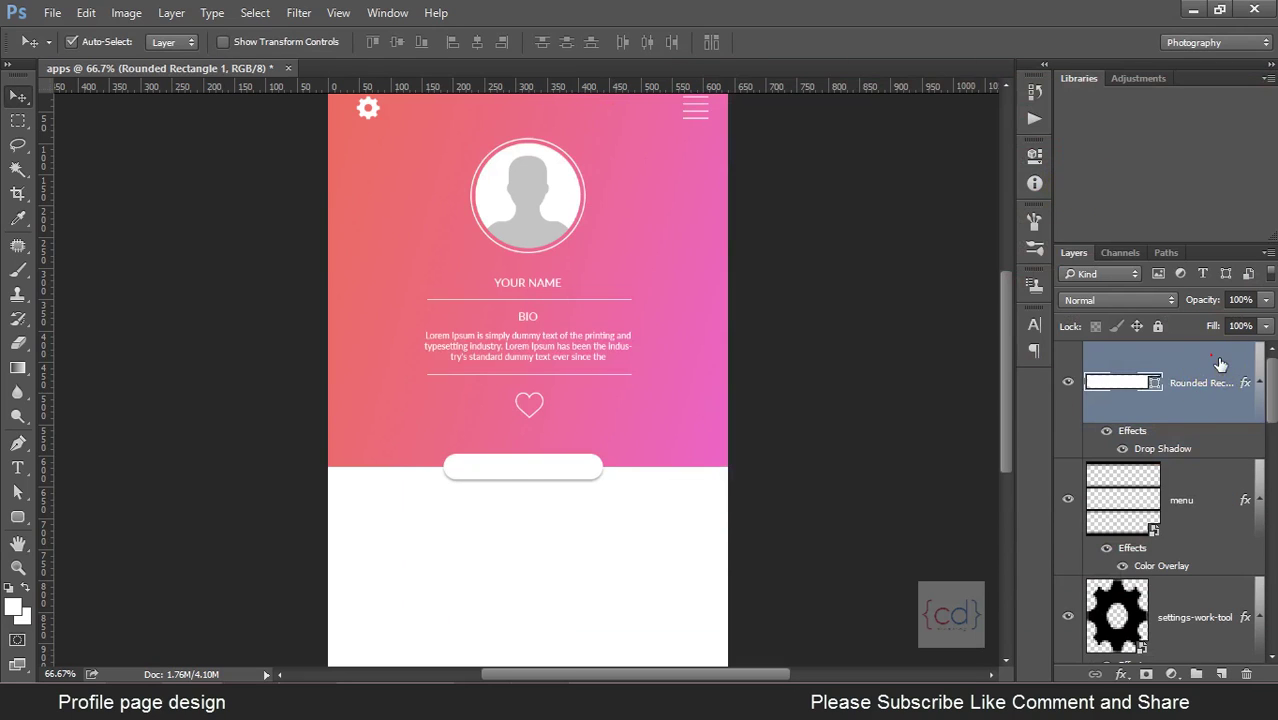
Change the drop shadow to distance 4 px, spread 7% and size 13 px.
double_click(1203, 370)
left_click_drag(802, 70, 1230, 112)
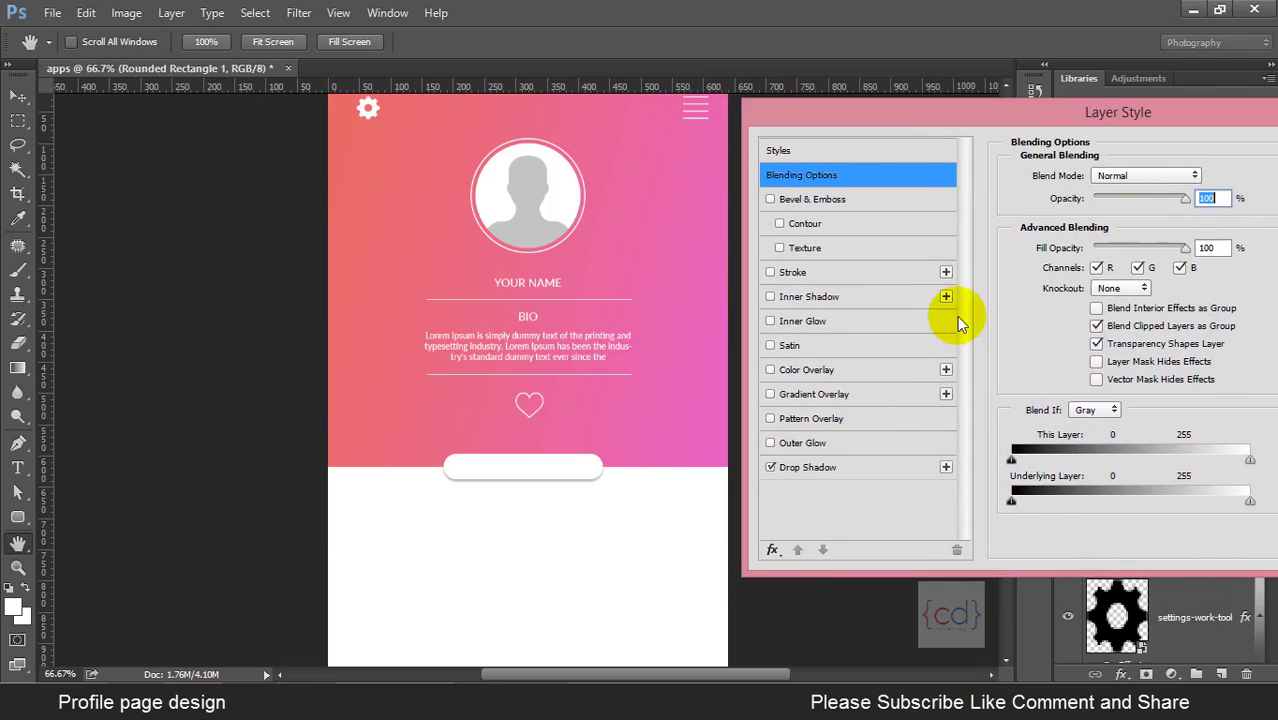
left_click(834, 467)
double_click(1192, 259)
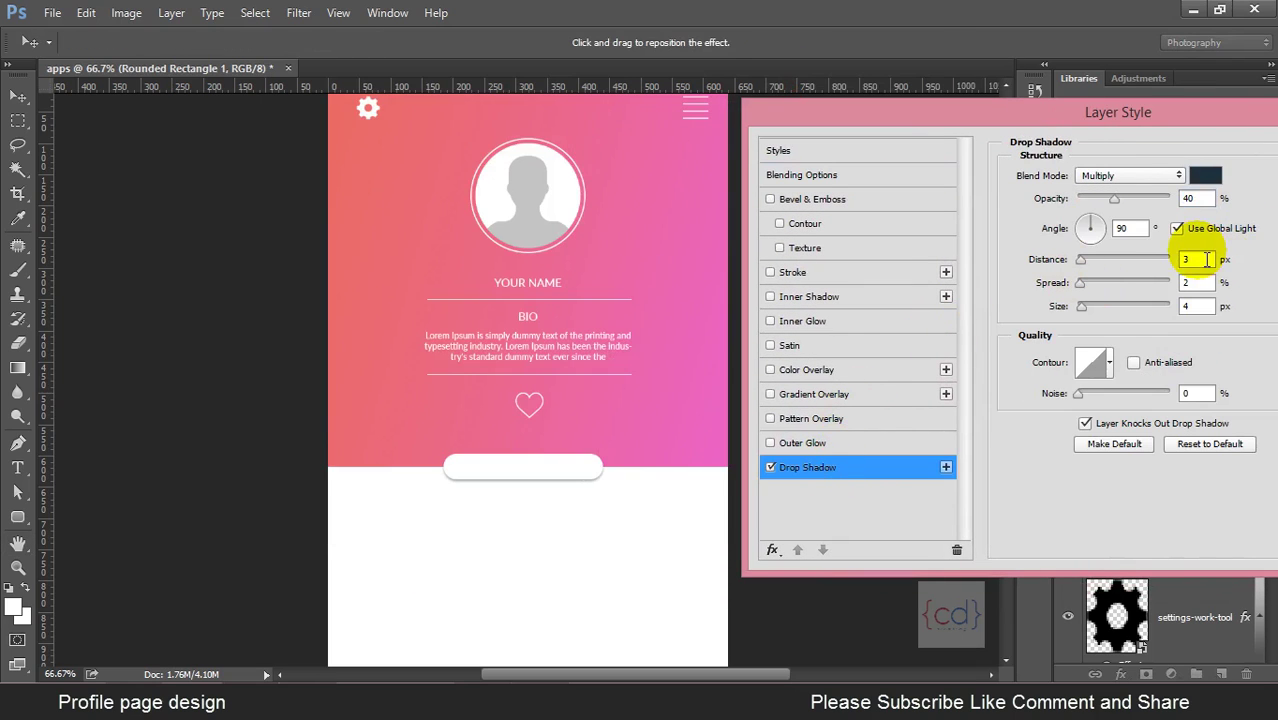
type("4")
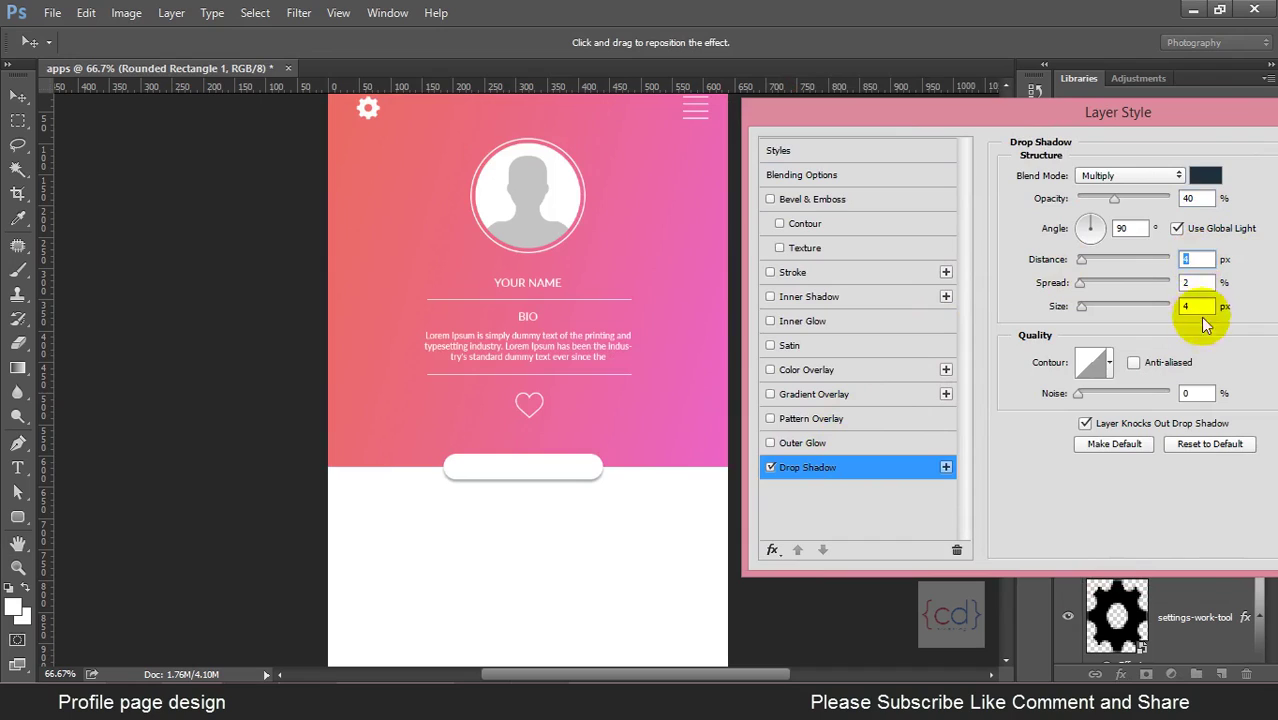
double_click(1199, 283)
type("3")
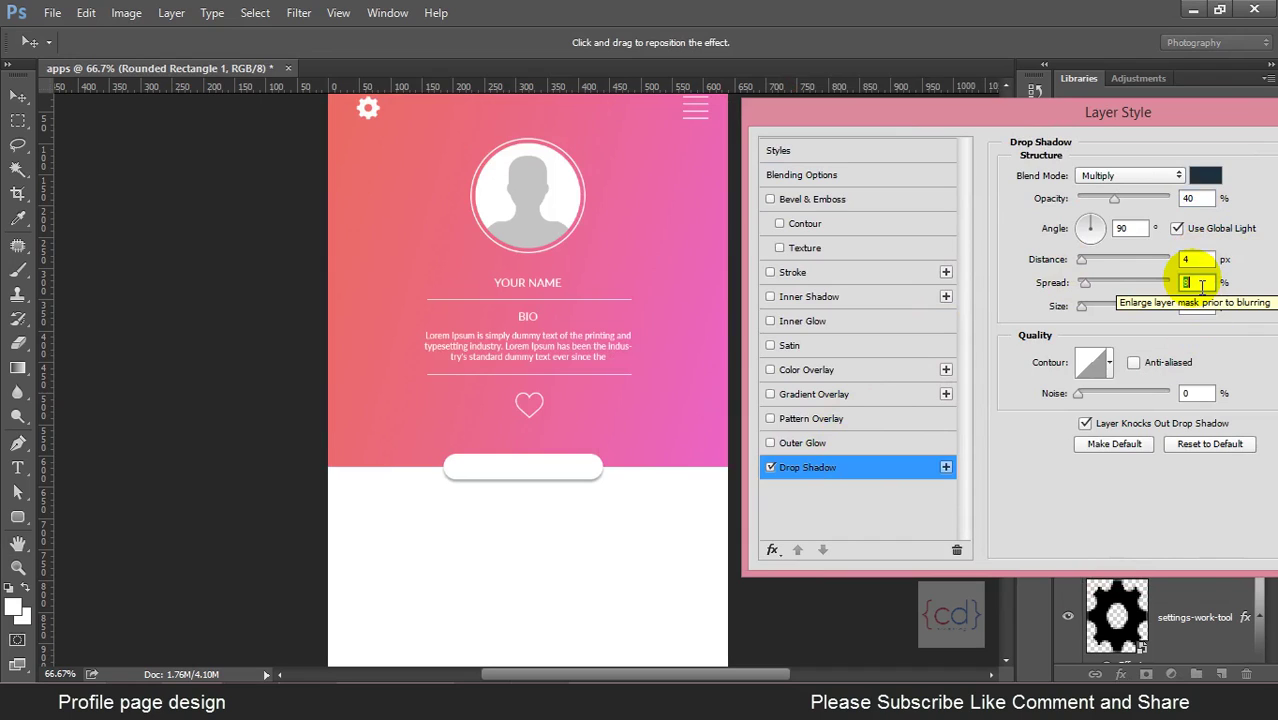
type("7")
double_click(1199, 306)
type("13")
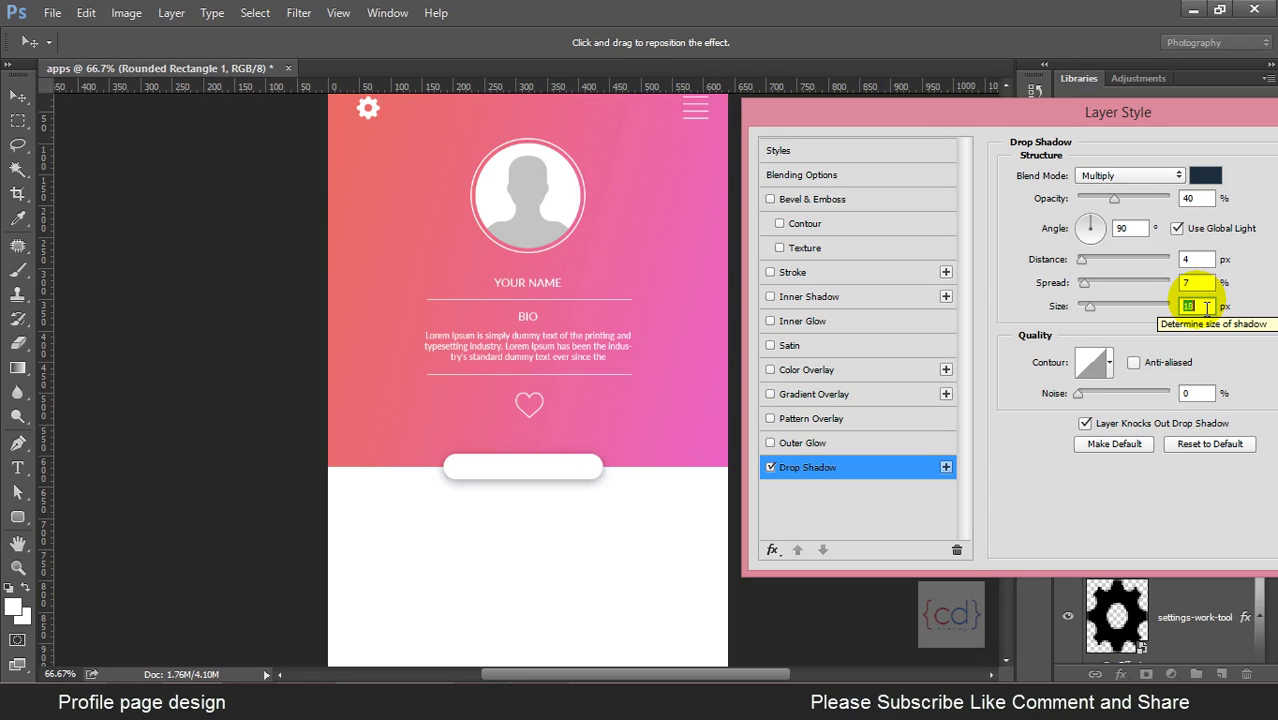
left_click_drag(1205, 113, 1016, 148)
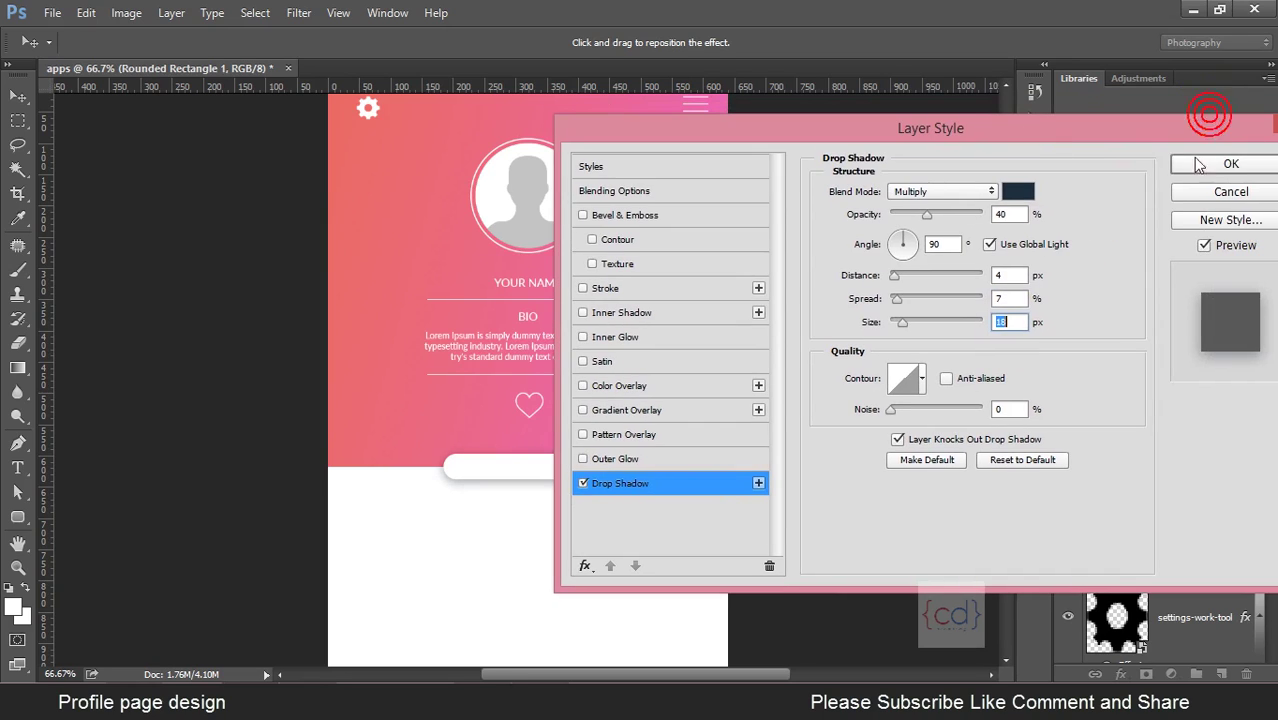
left_click(1213, 180)
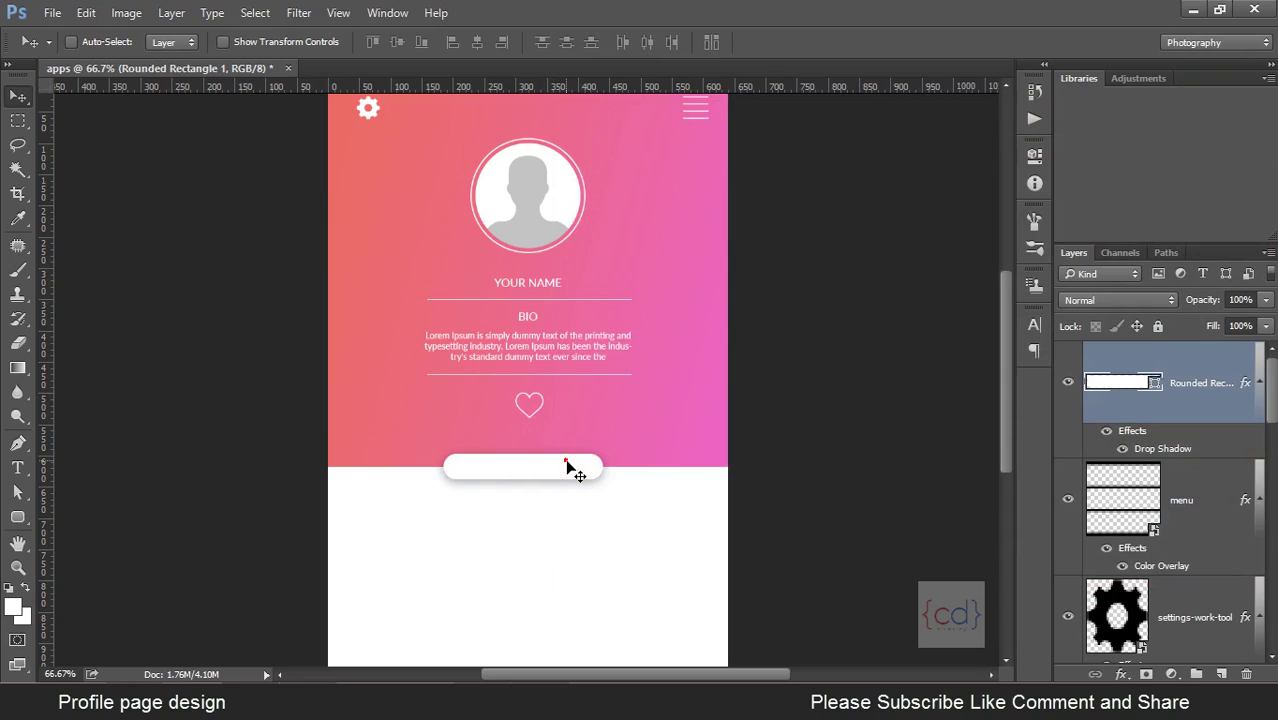
left_click(565, 466, "ctrl")
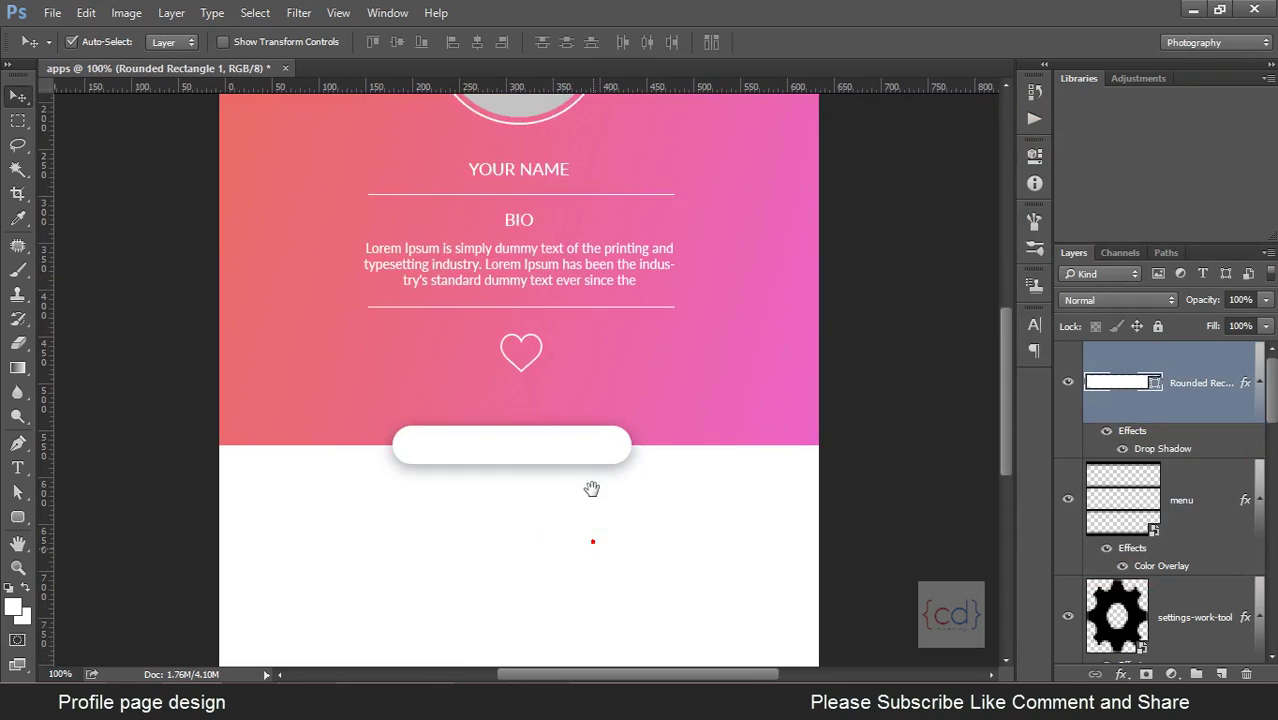
Move the anchors at each end of the button 10 px inward.
left_click(562, 425)
key("a")
left_click_drag(348, 377, 432, 464)
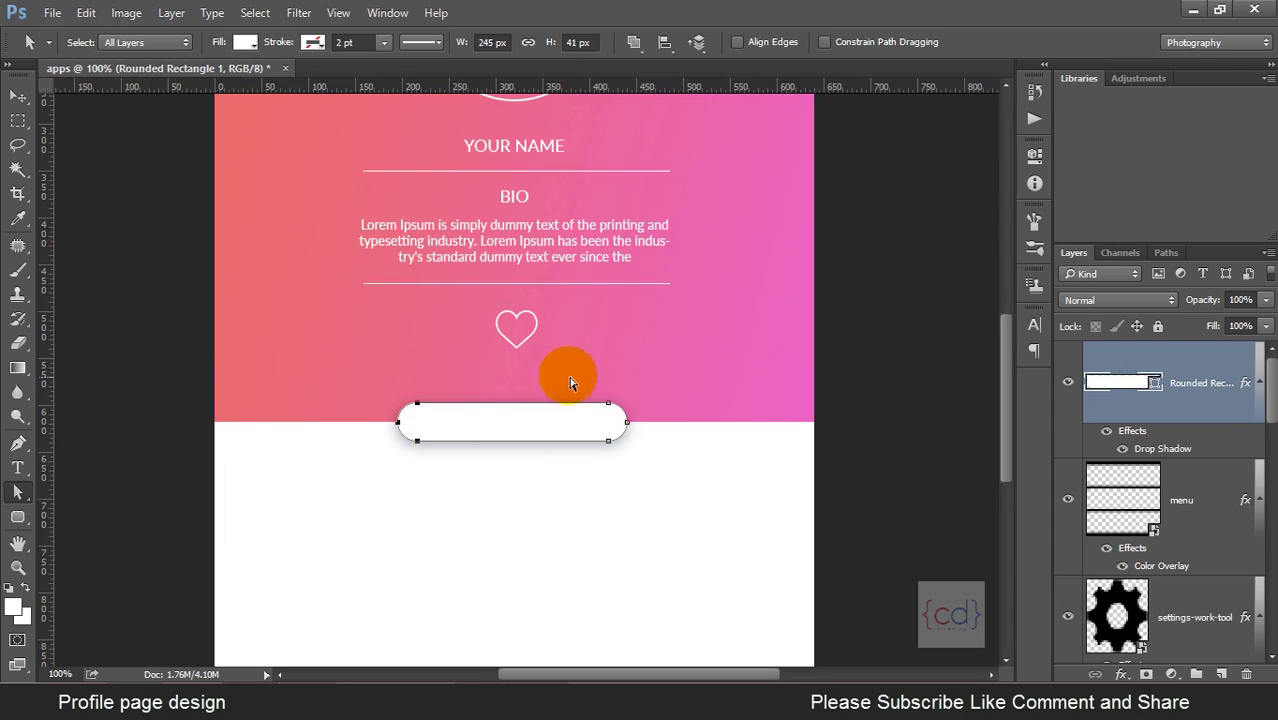
left_click_drag(571, 379, 676, 476)
key("shift+Left")
left_click_drag(340, 358, 457, 490)
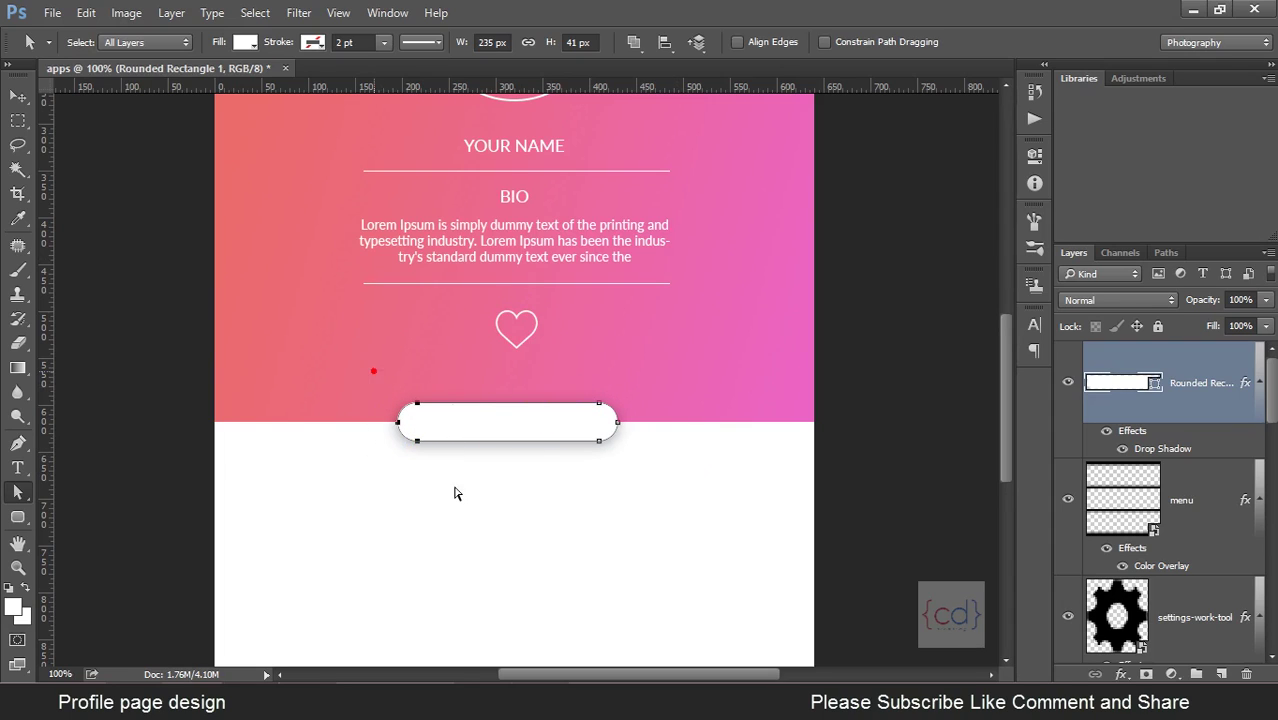
key("shift+Right")
Align the narrowed button to the horizontal center of the canvas.
left_click(27, 99)
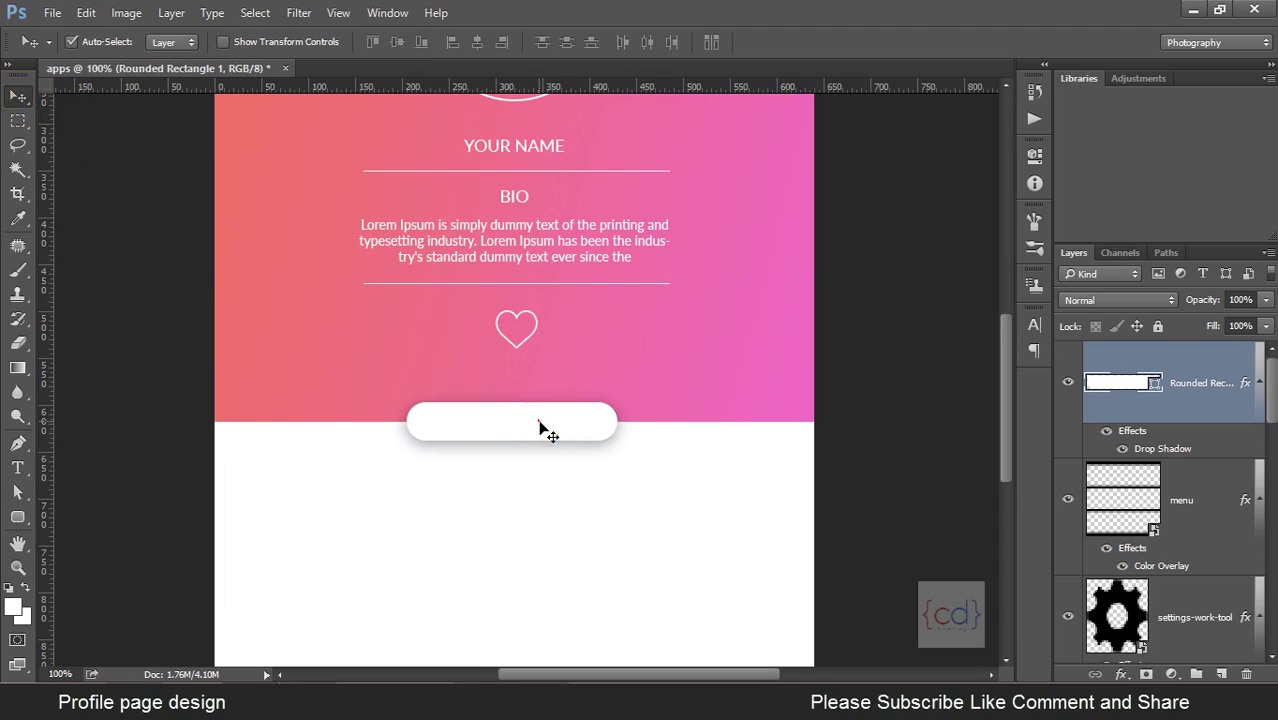
key("ctrl+a")
left_click(484, 43)
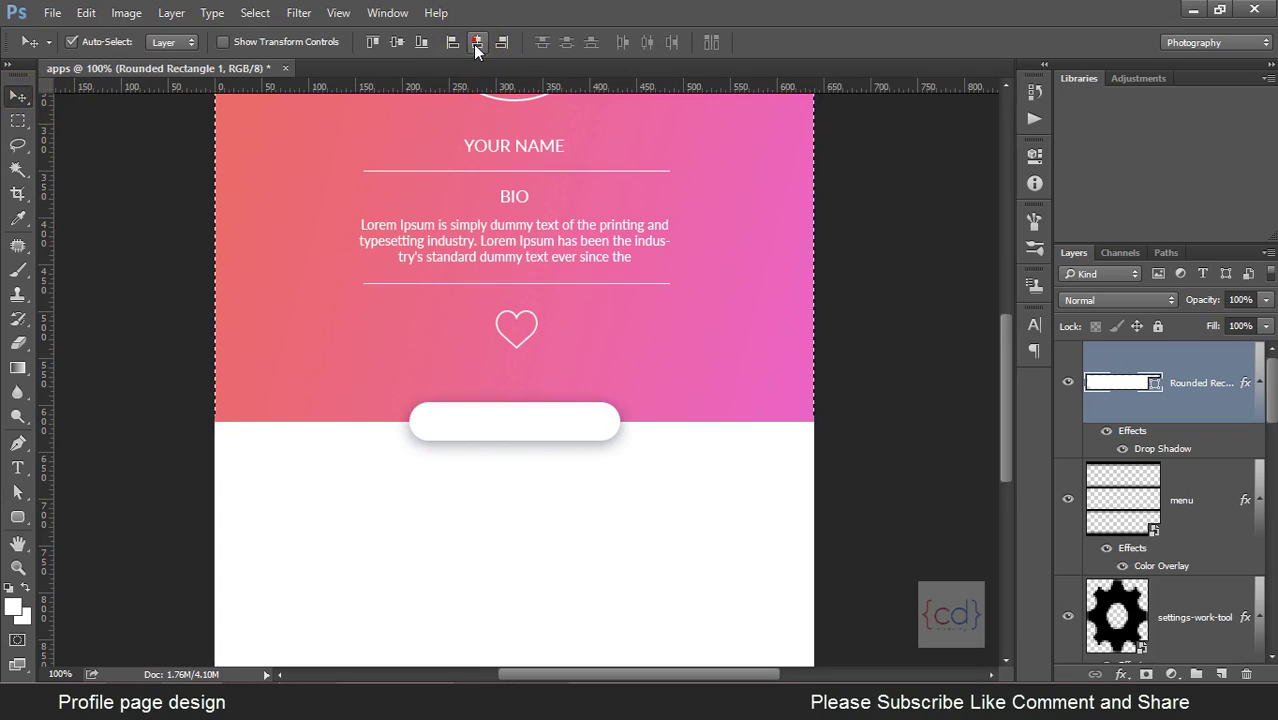
key("ctrl+d")
Type FOLLOW inside the button in #444444 Lato Medium.
key("t")
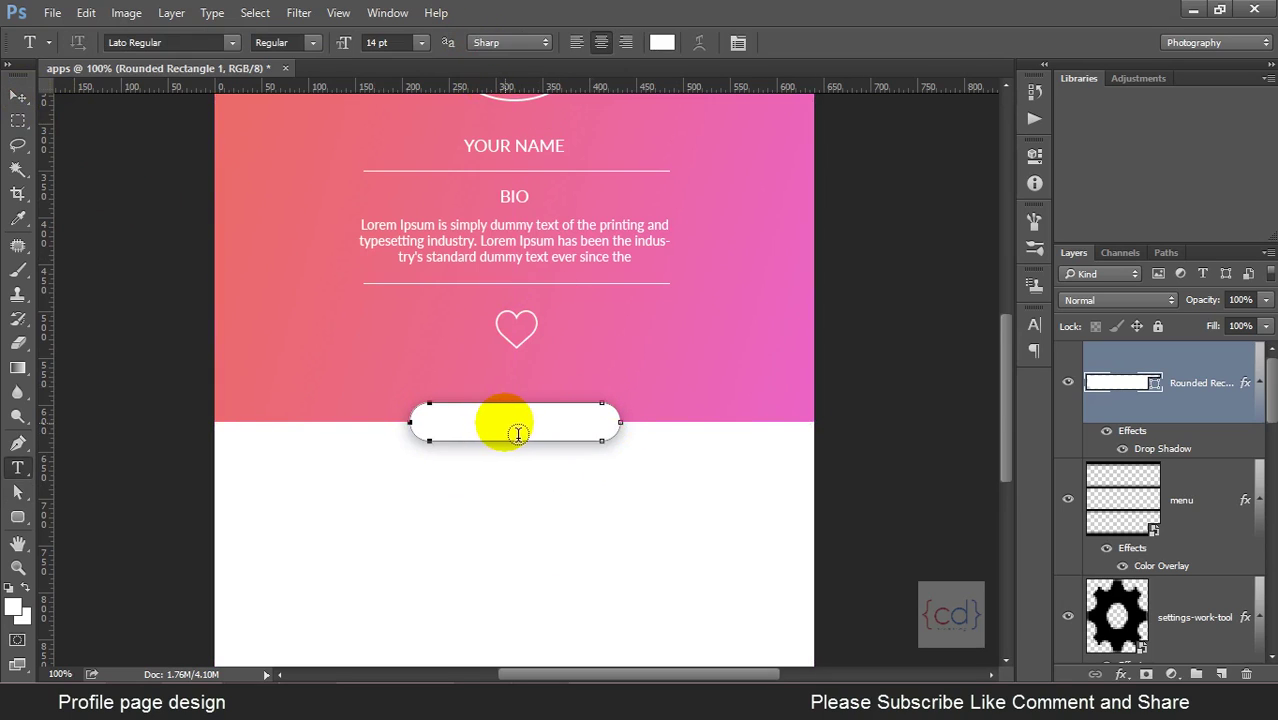
left_click(492, 372)
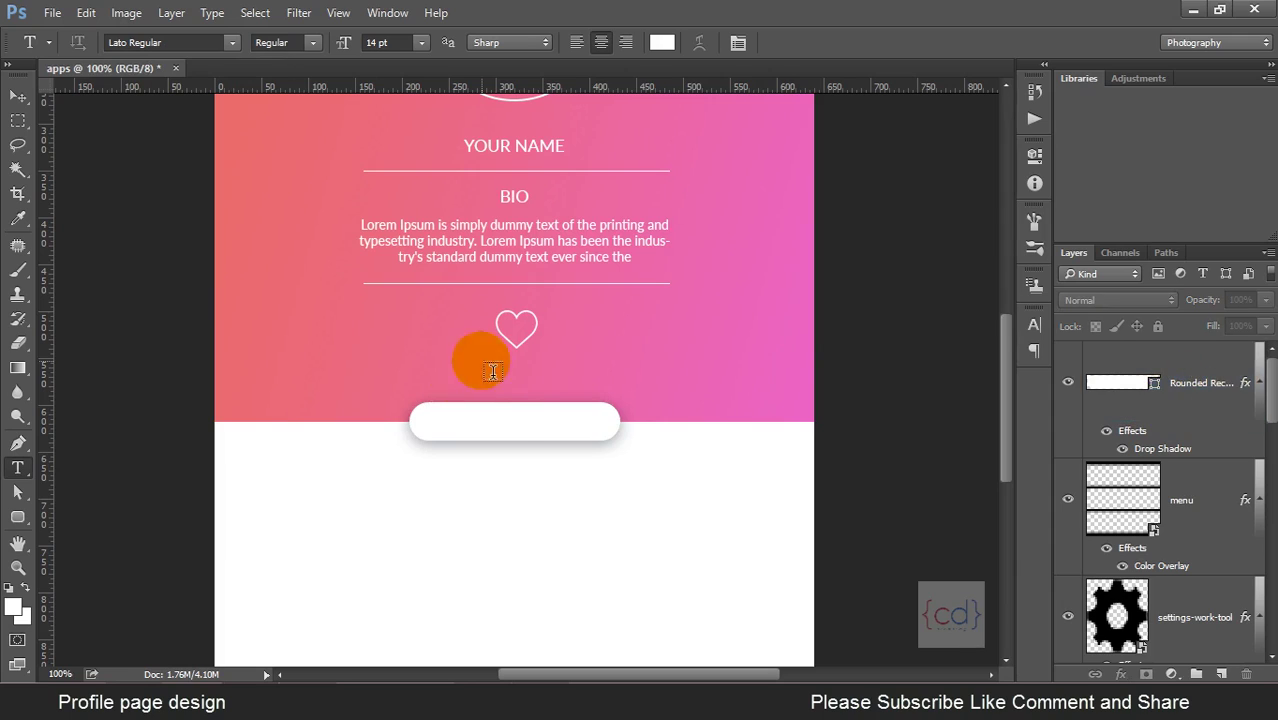
left_click(518, 434)
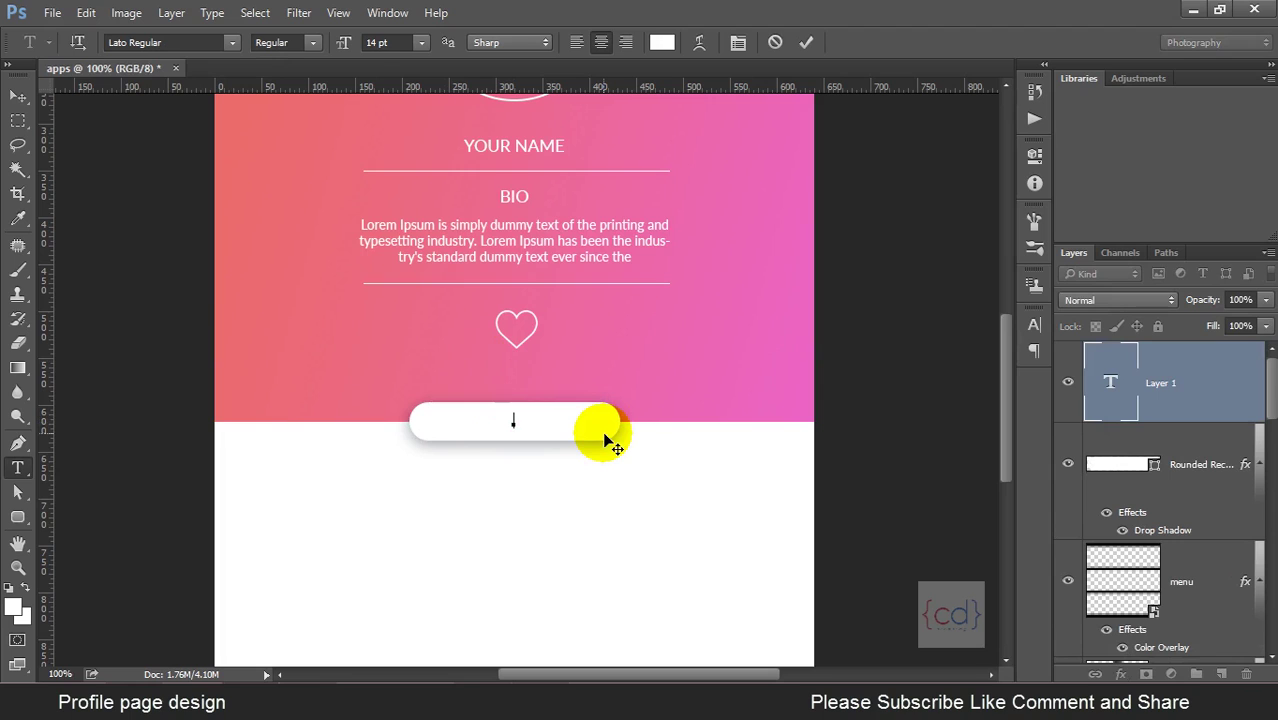
left_click(662, 42)
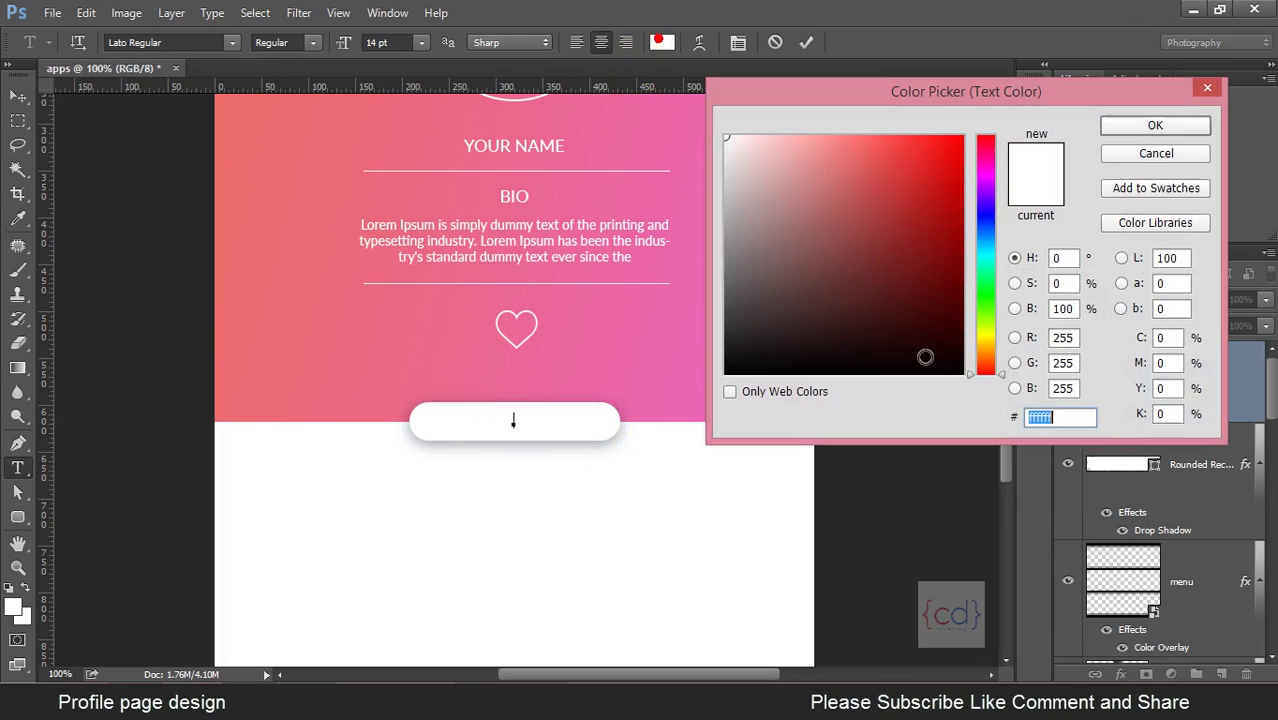
type("444444")
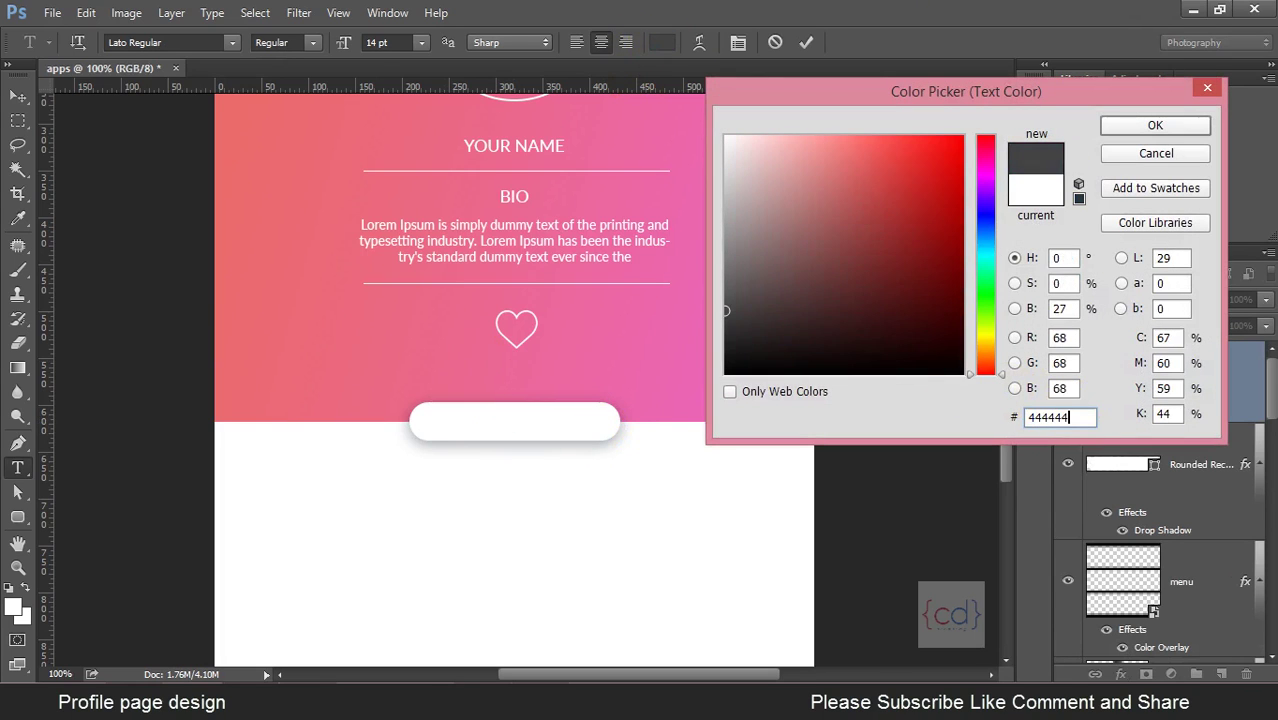
left_click(1183, 118)
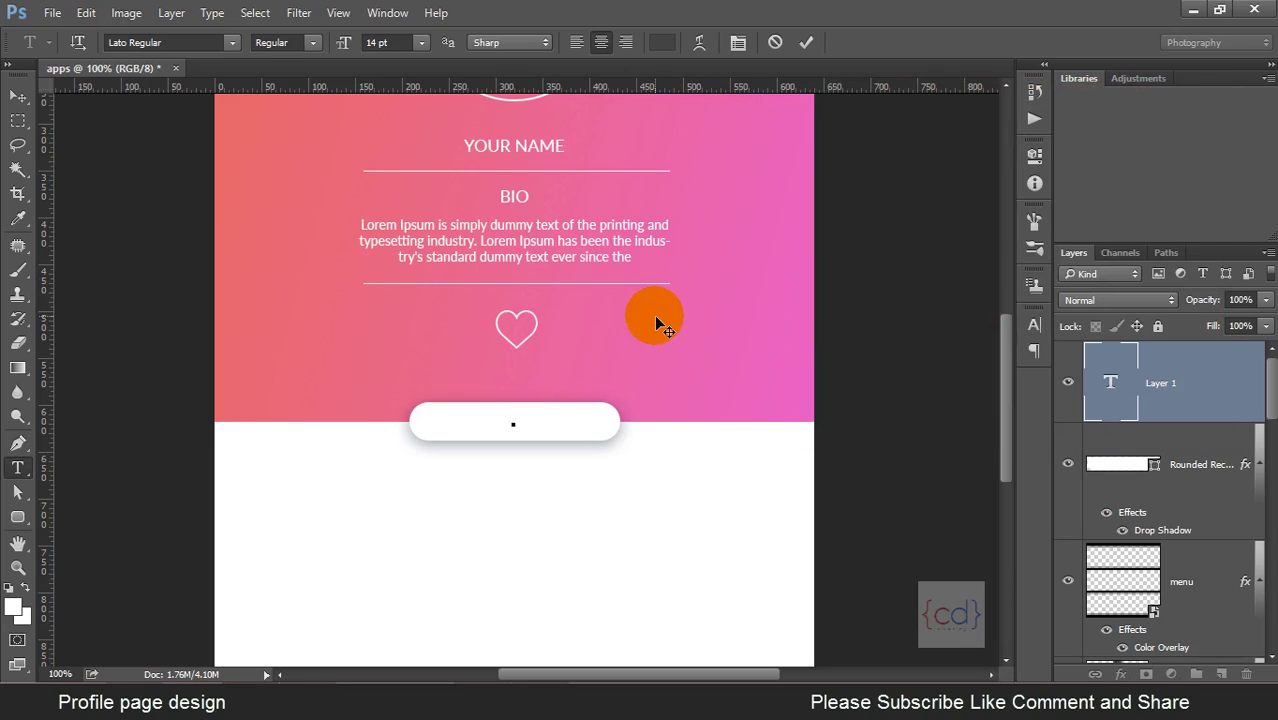
type("FOL")
type("LOW")
key("ctrl+a")
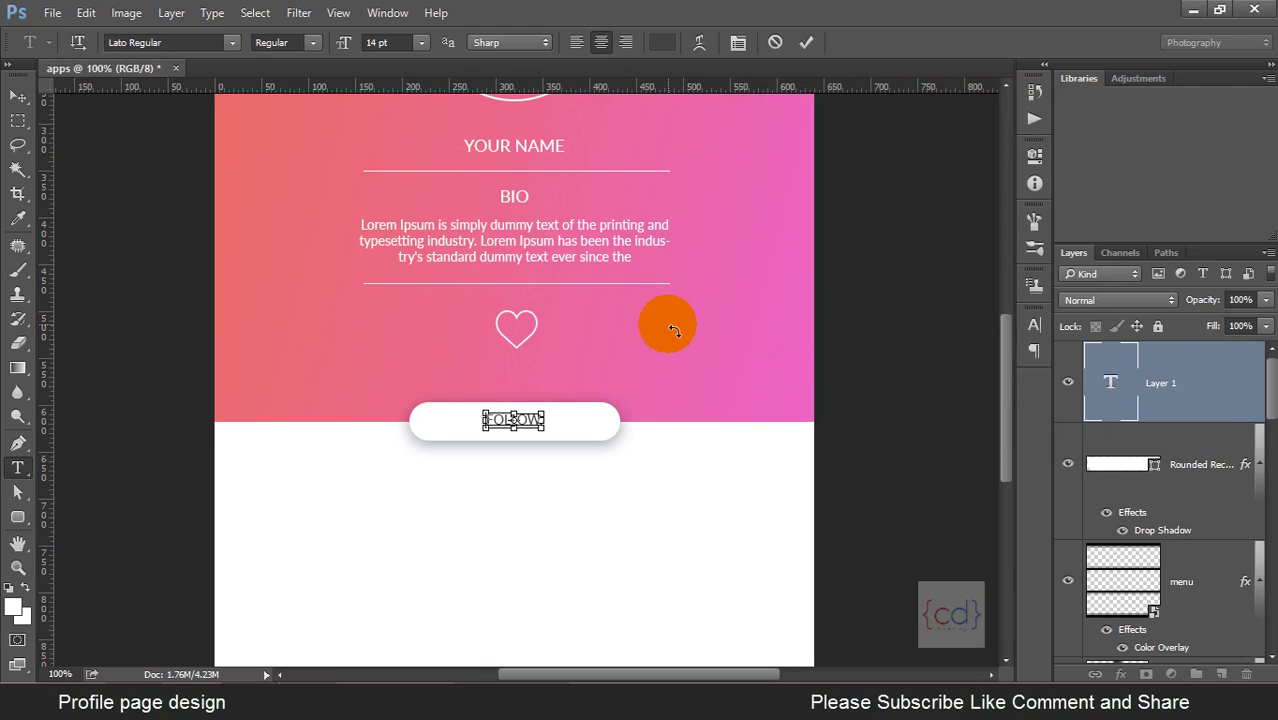
left_click(311, 44)
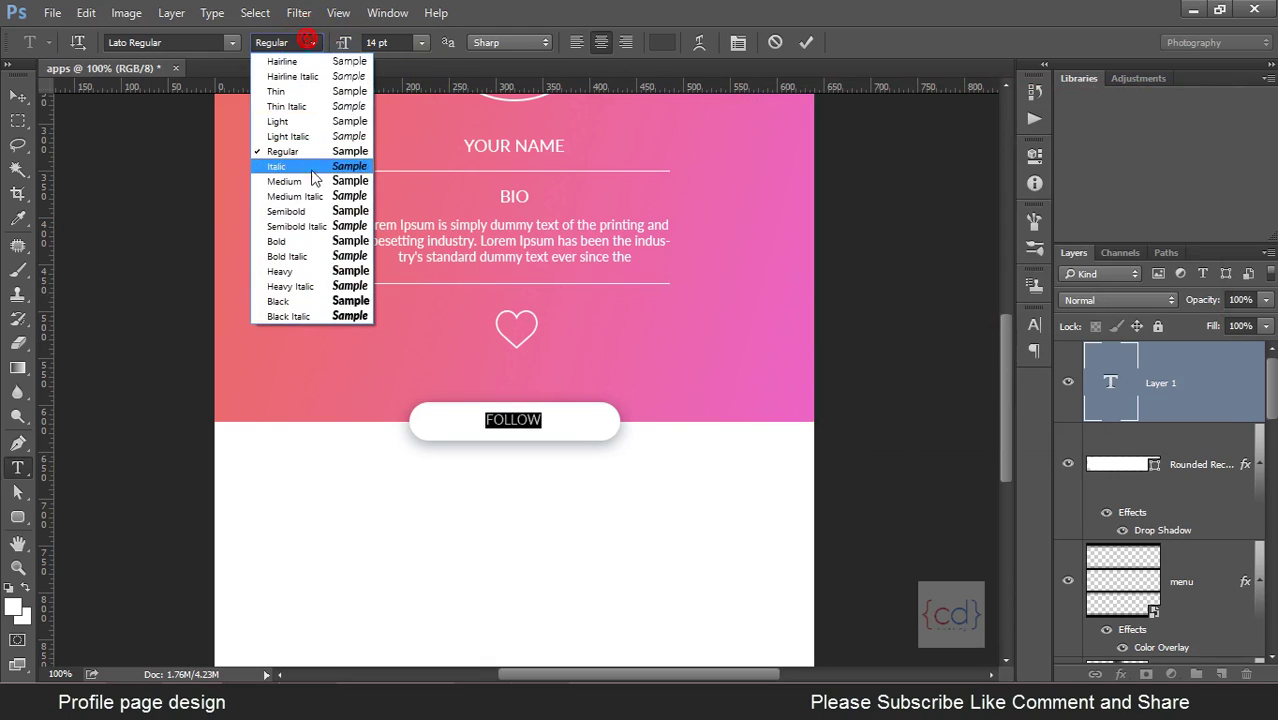
left_click(311, 177)
left_click(17, 96)
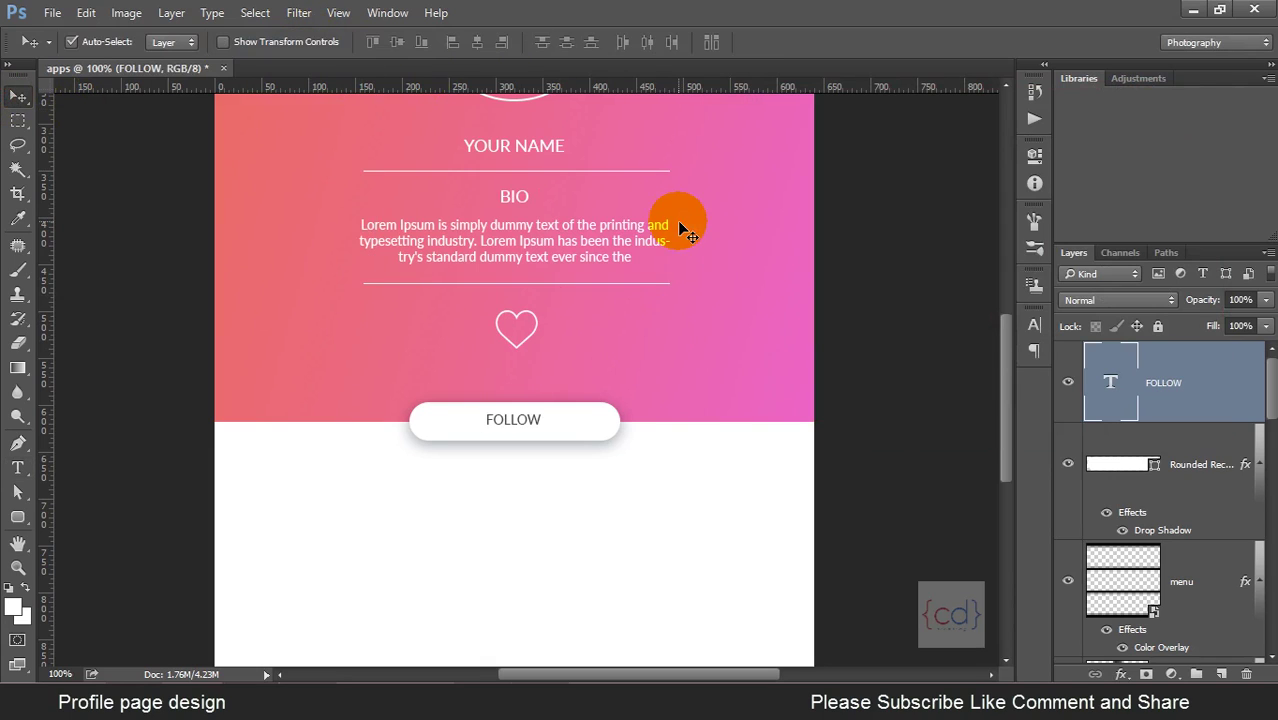
Enlarge the FOLLOW text to 18 pt.
double_click(513, 423)
key("ctrl+a")
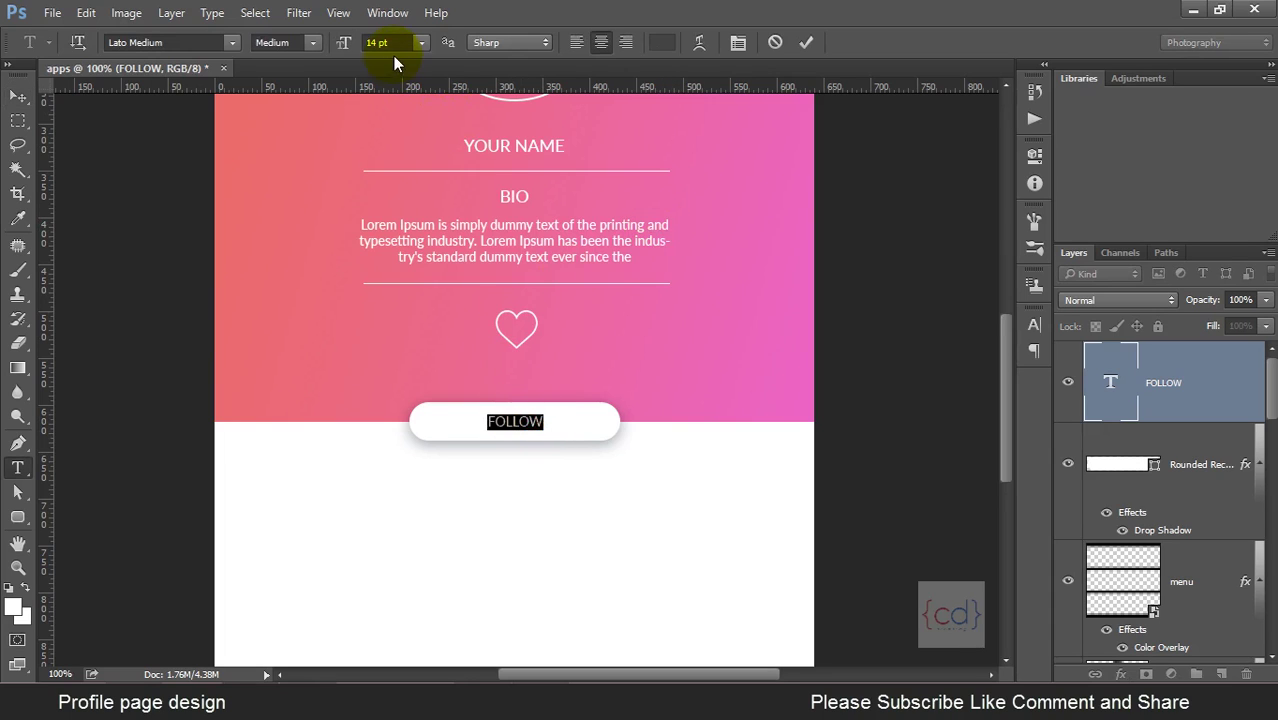
type("18")
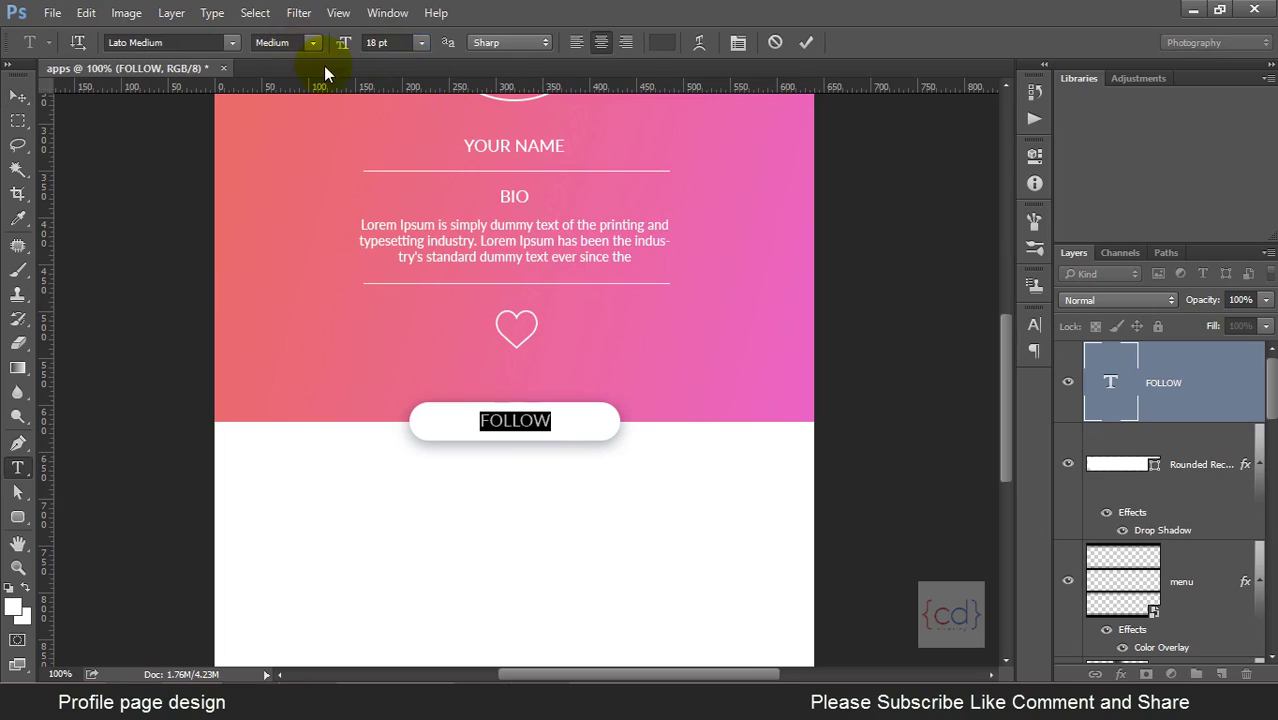
left_click(31, 100)
left_click(452, 258)
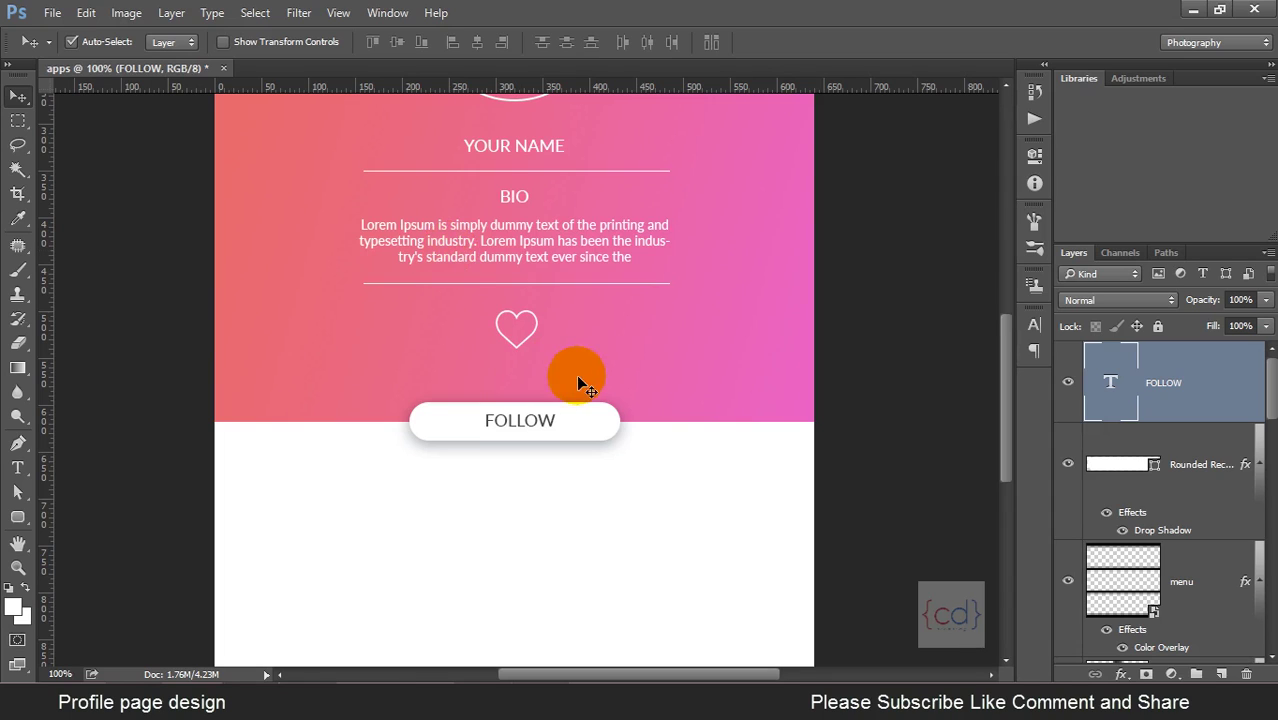
Center the FOLLOW text layer horizontally on the canvas.
left_click(593, 427)
left_click(1120, 465)
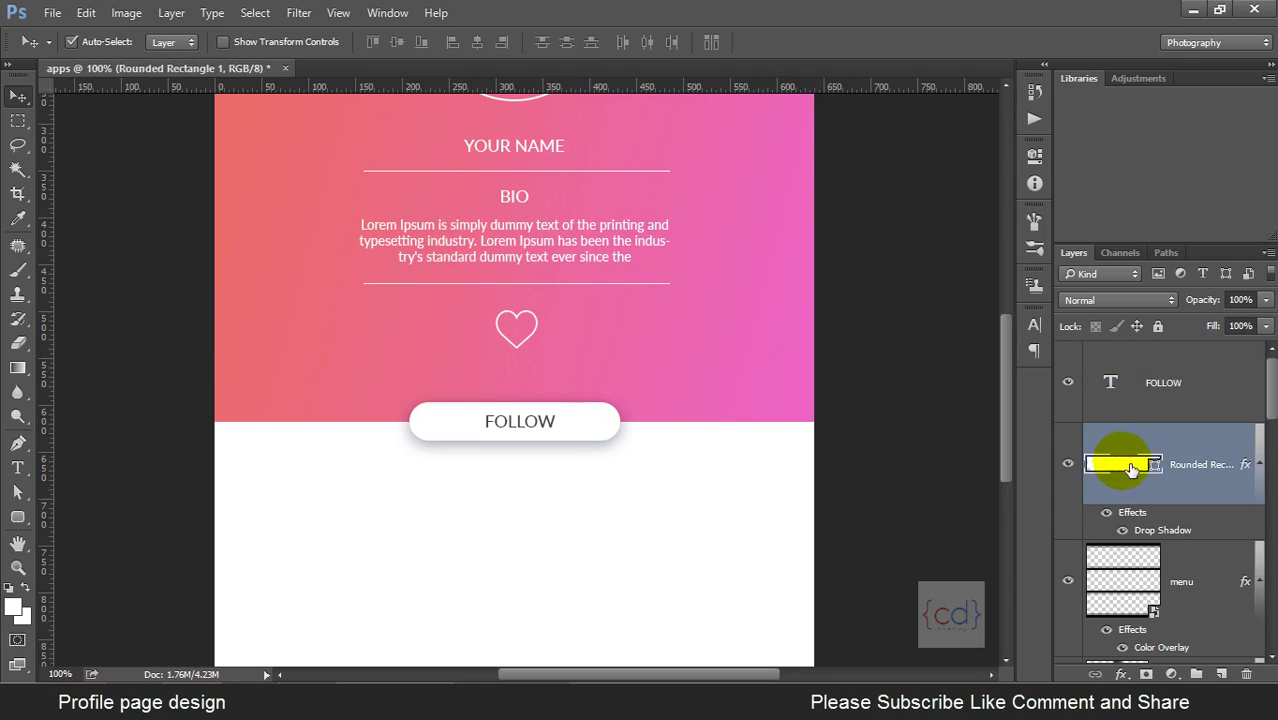
left_click(1230, 392)
left_click(479, 42)
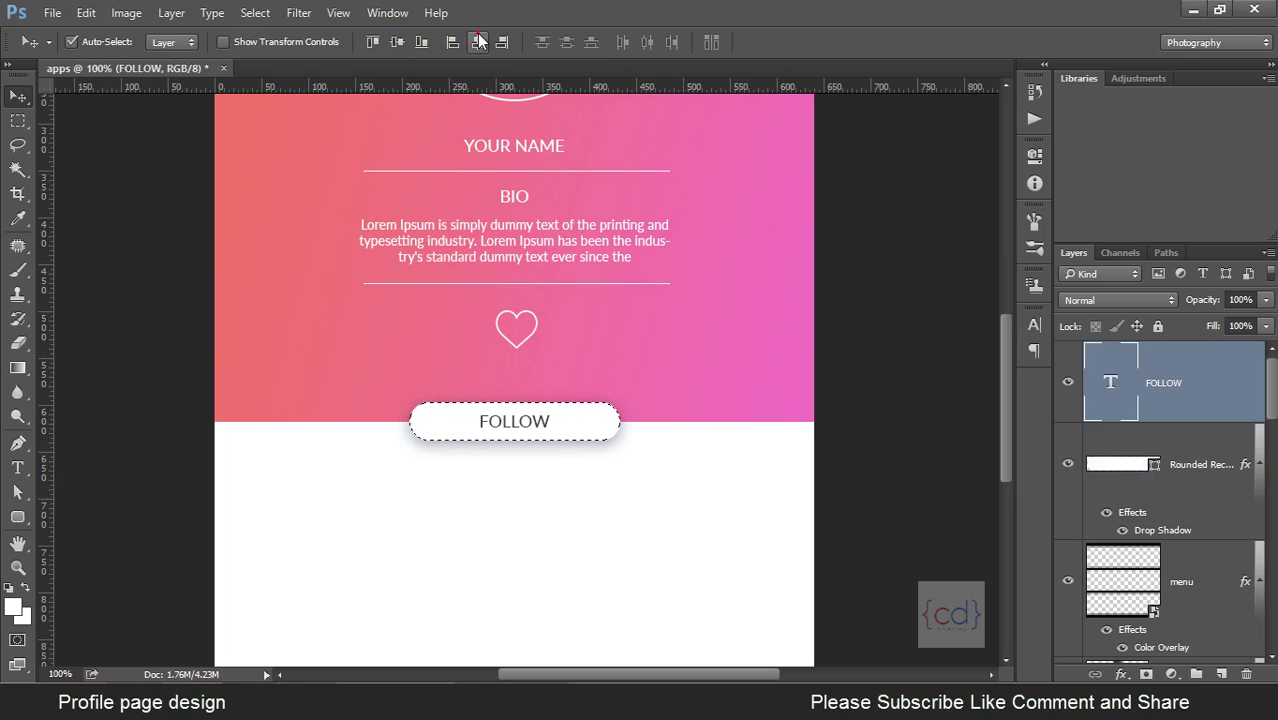
Pull both ends of the button about 9 px inward, narrowing it to 205 px.
left_click(593, 391, "ctrl")
key("a")
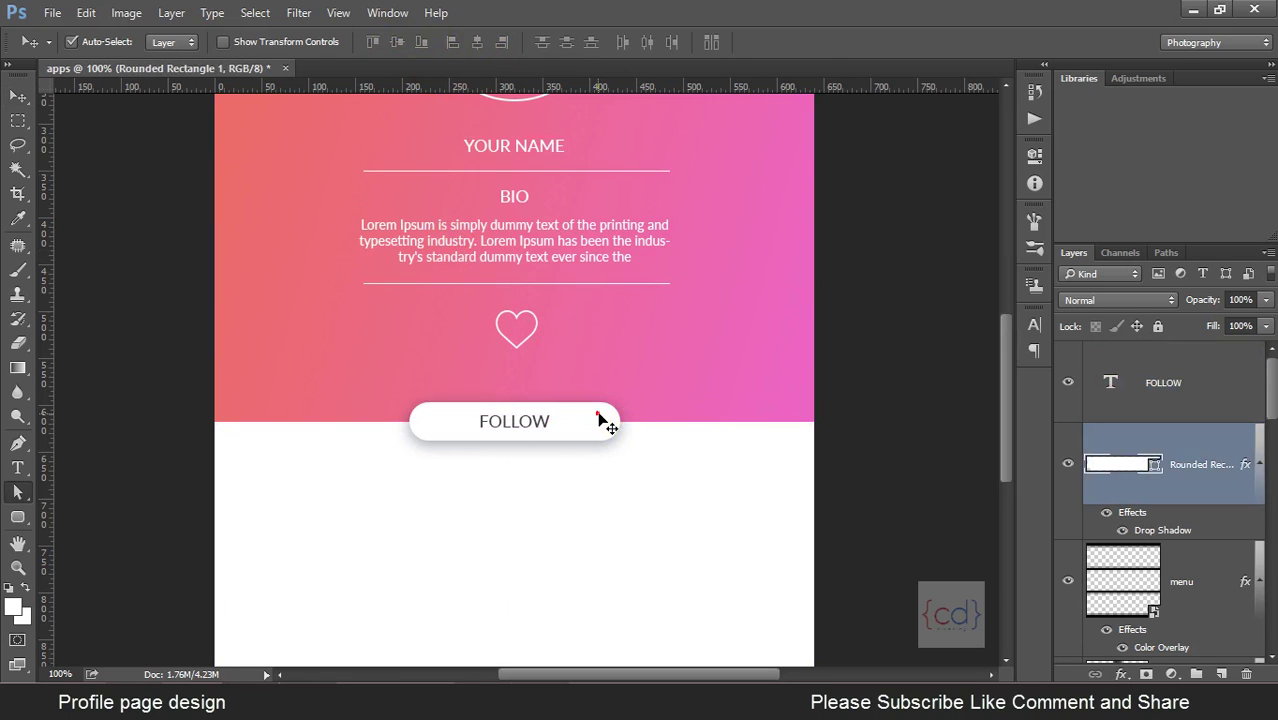
left_click(585, 362)
left_click_drag(585, 362, 649, 484)
key("Left")
key("Left")
key("Left")
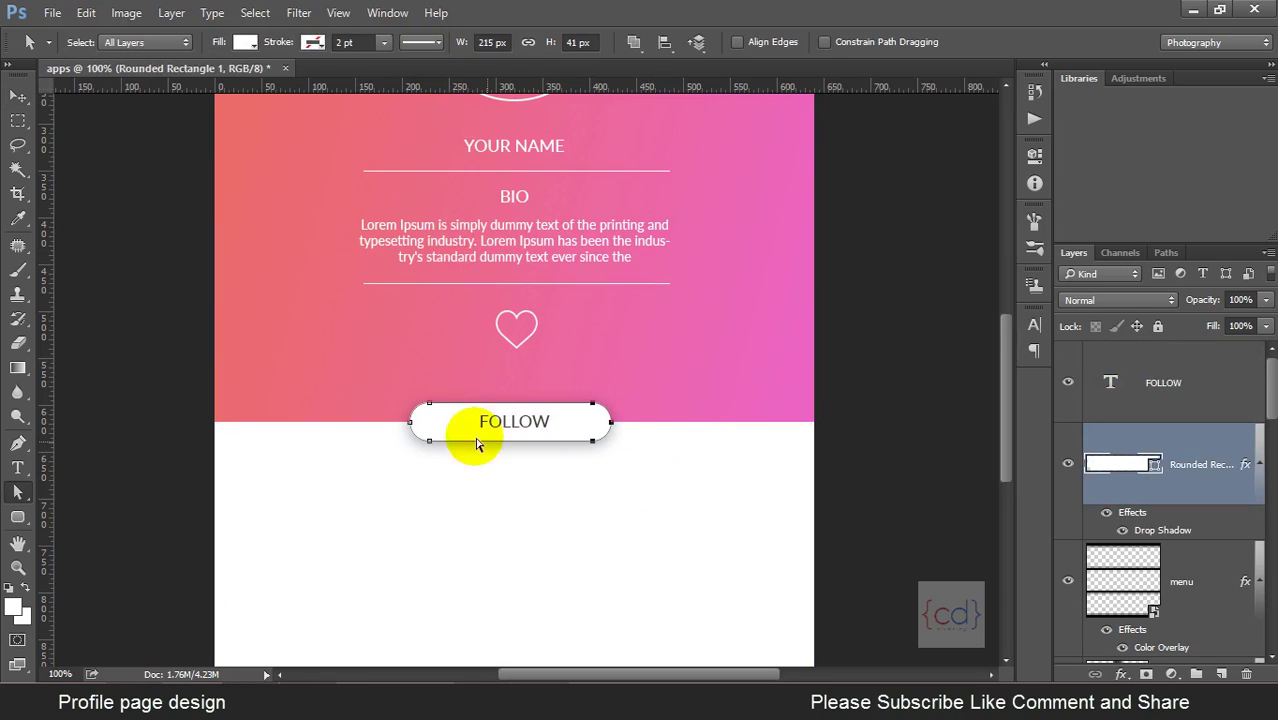
left_click_drag(400, 370, 447, 487)
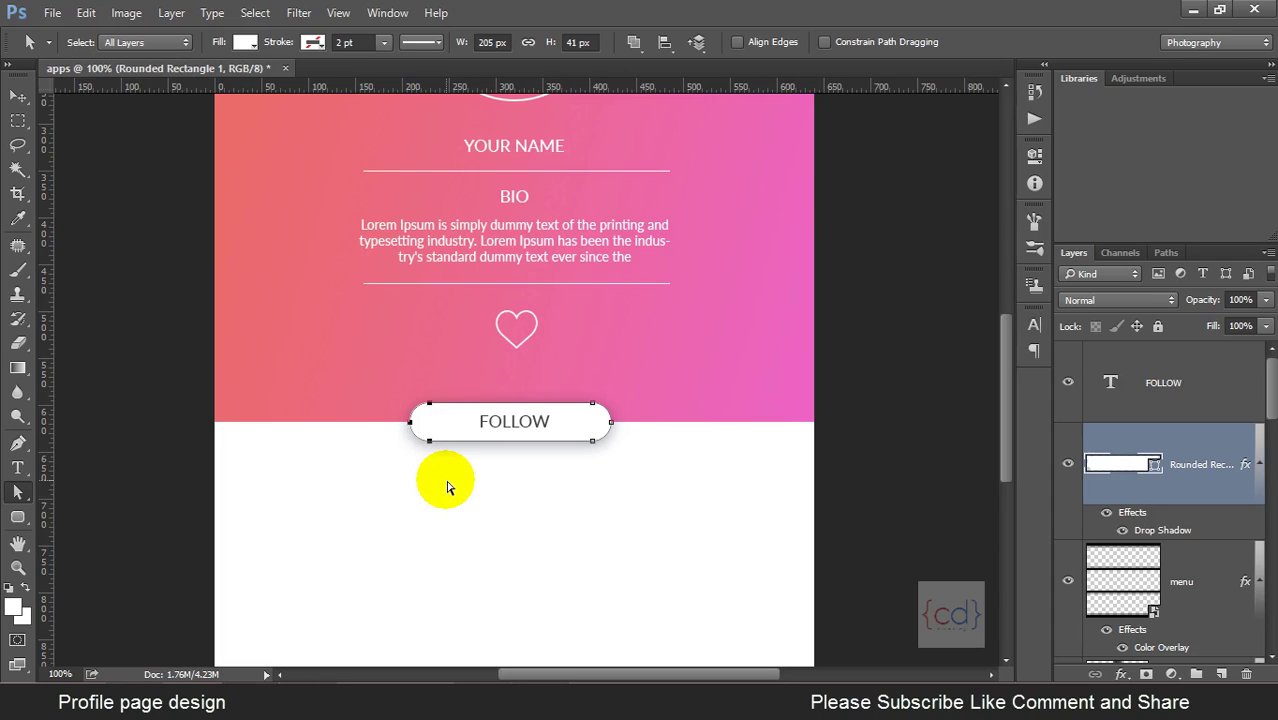
key("Right")
key("Right")
key("Right")
left_click(18, 96)
Zoom out and show rulers along the document edges.
scroll(462, 352, "down", 1)
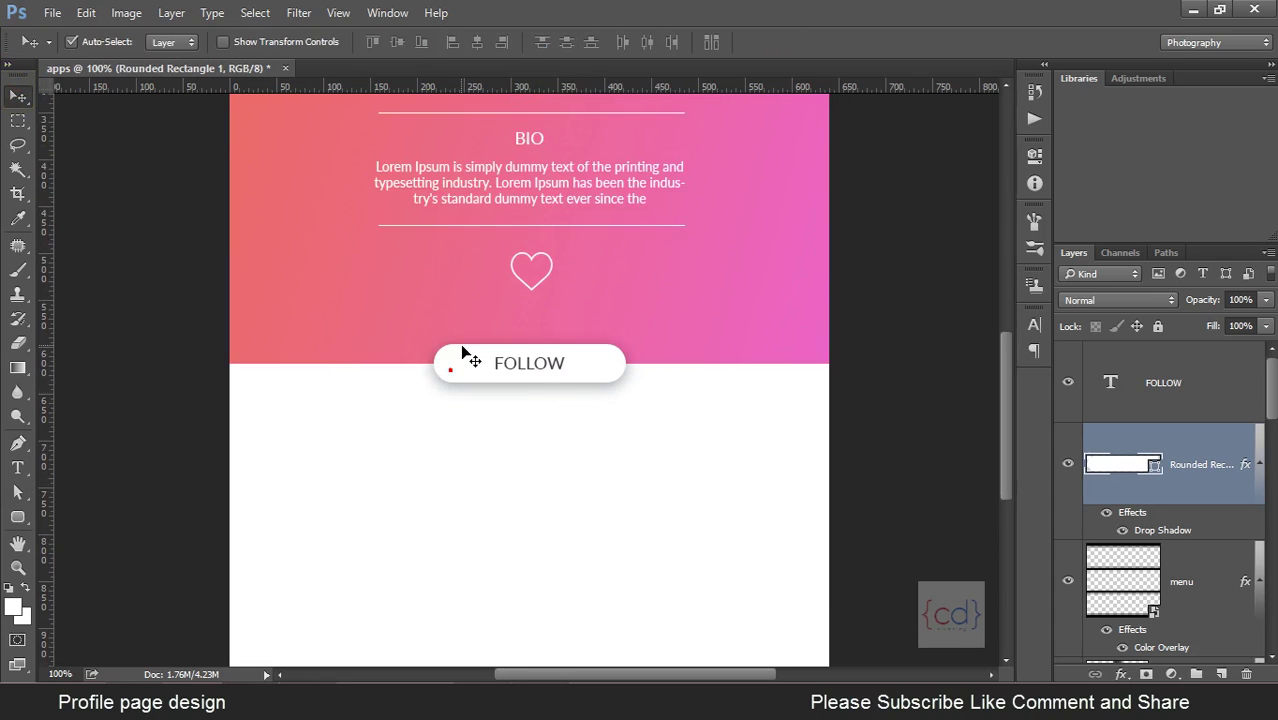
key("ctrl+minus")
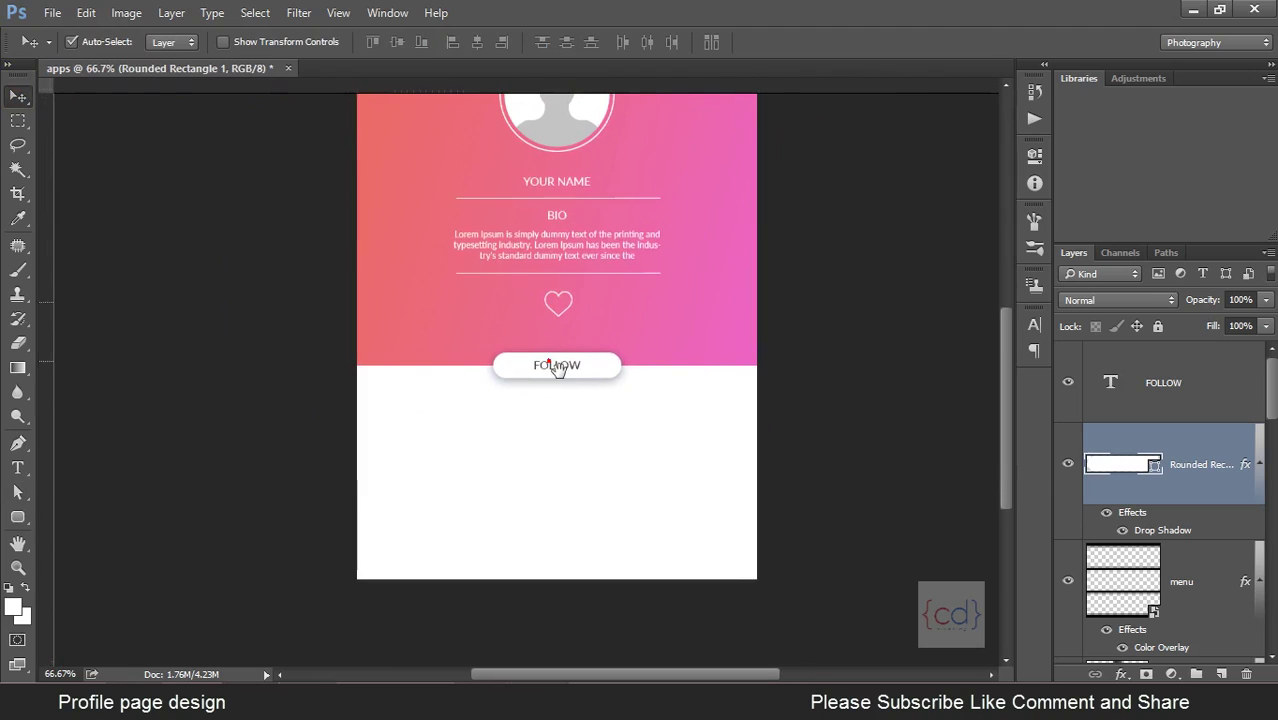
key("ctrl+r")
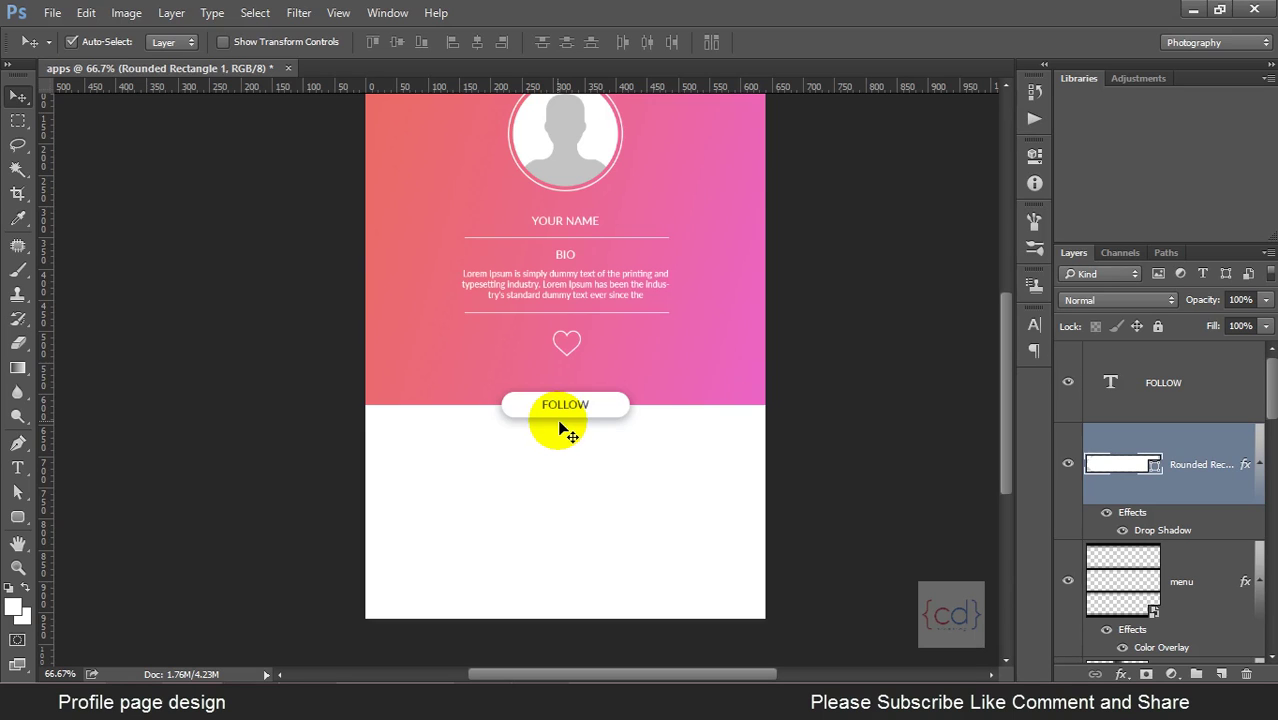
left_click(52, 12)
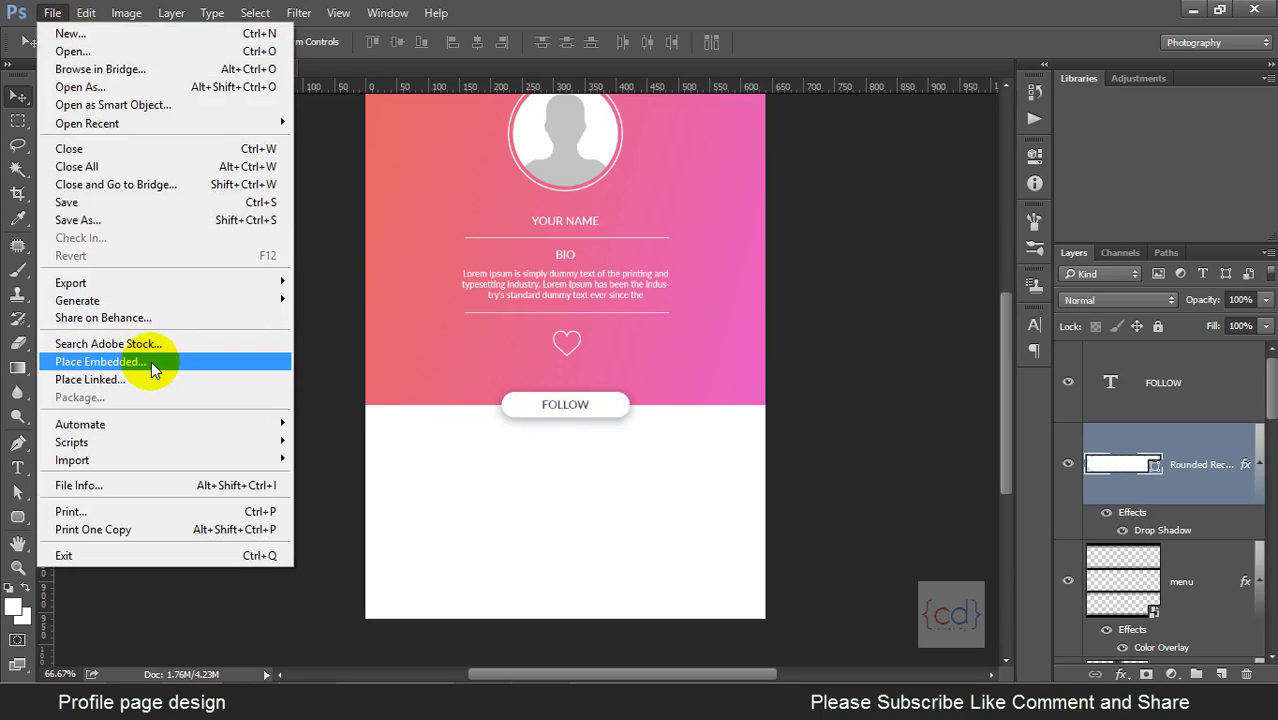
Embed facebook-logo-button.psd from 'rounded social' and position it below FOLLOW on the left.
left_click(153, 365)
left_click(250, 170)
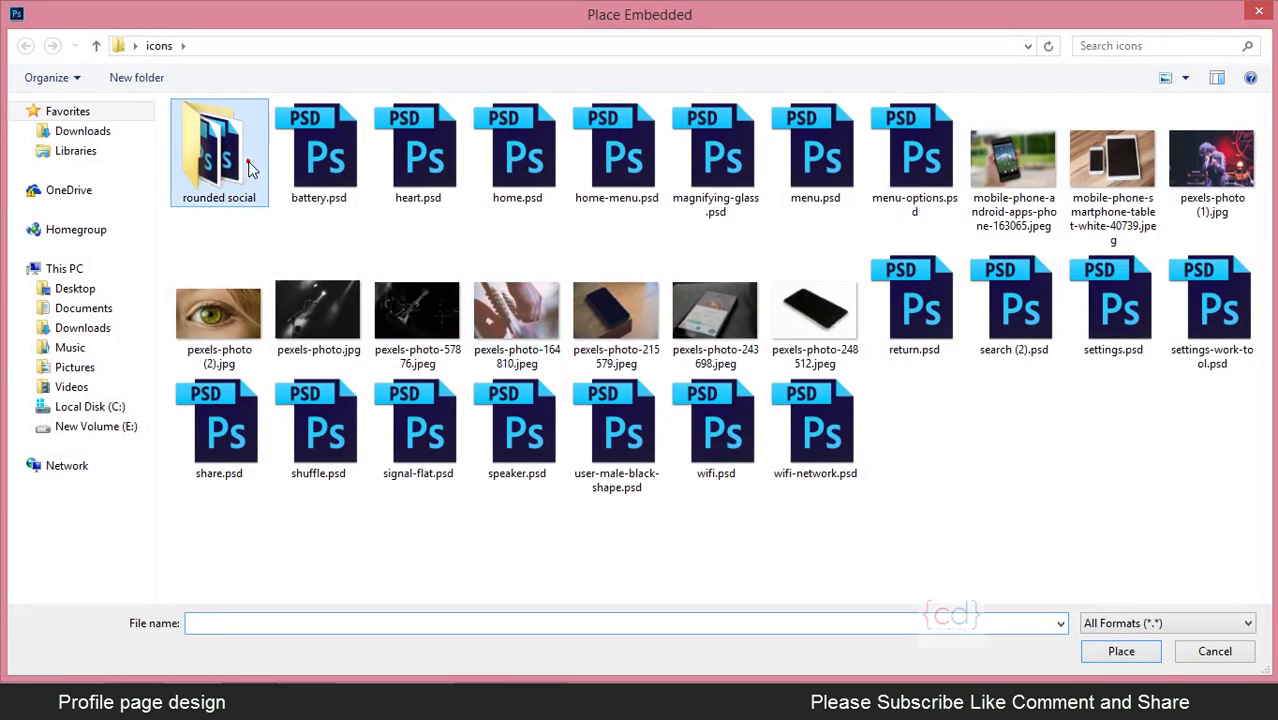
double_click(250, 170)
left_click(258, 210)
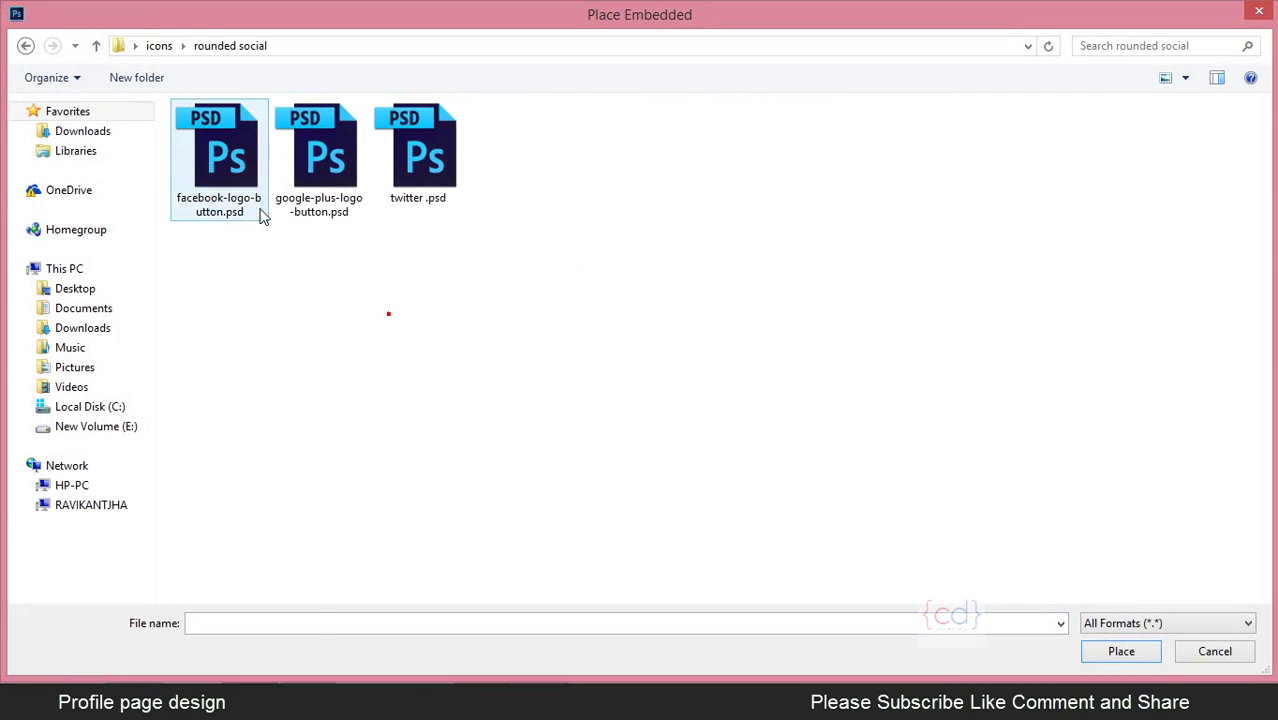
left_click(1145, 658)
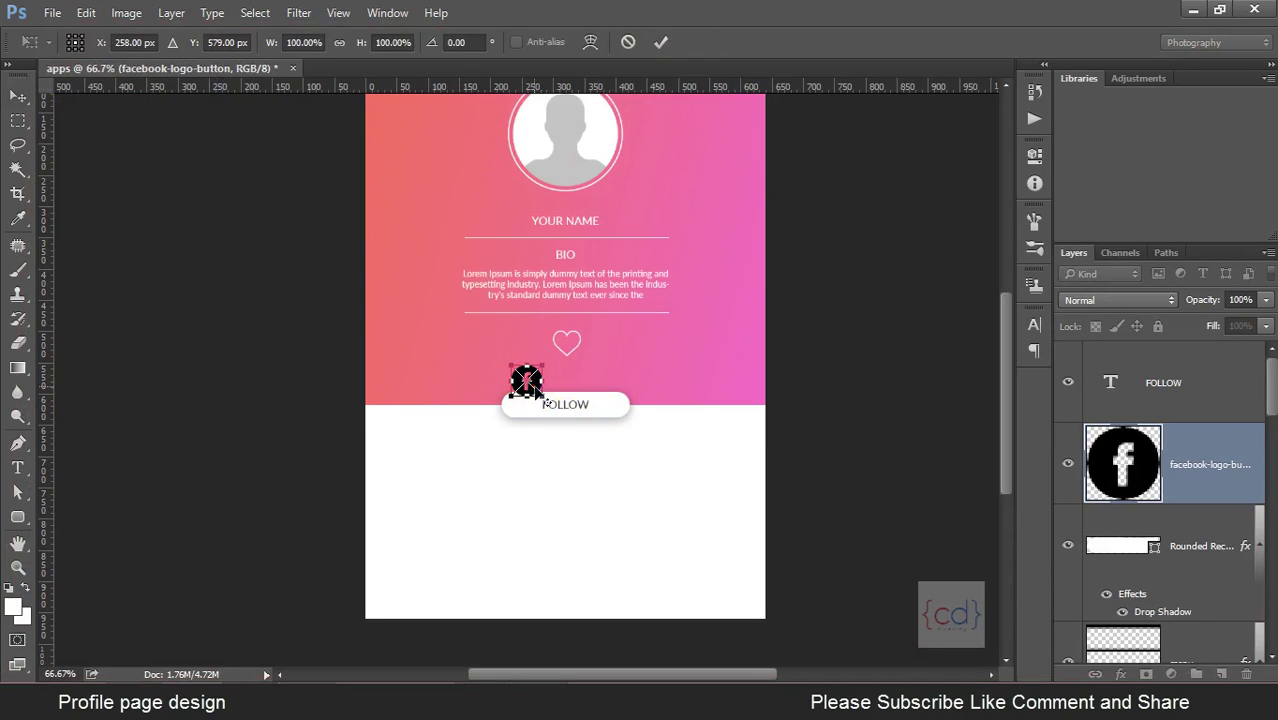
left_click_drag(530, 382, 533, 441)
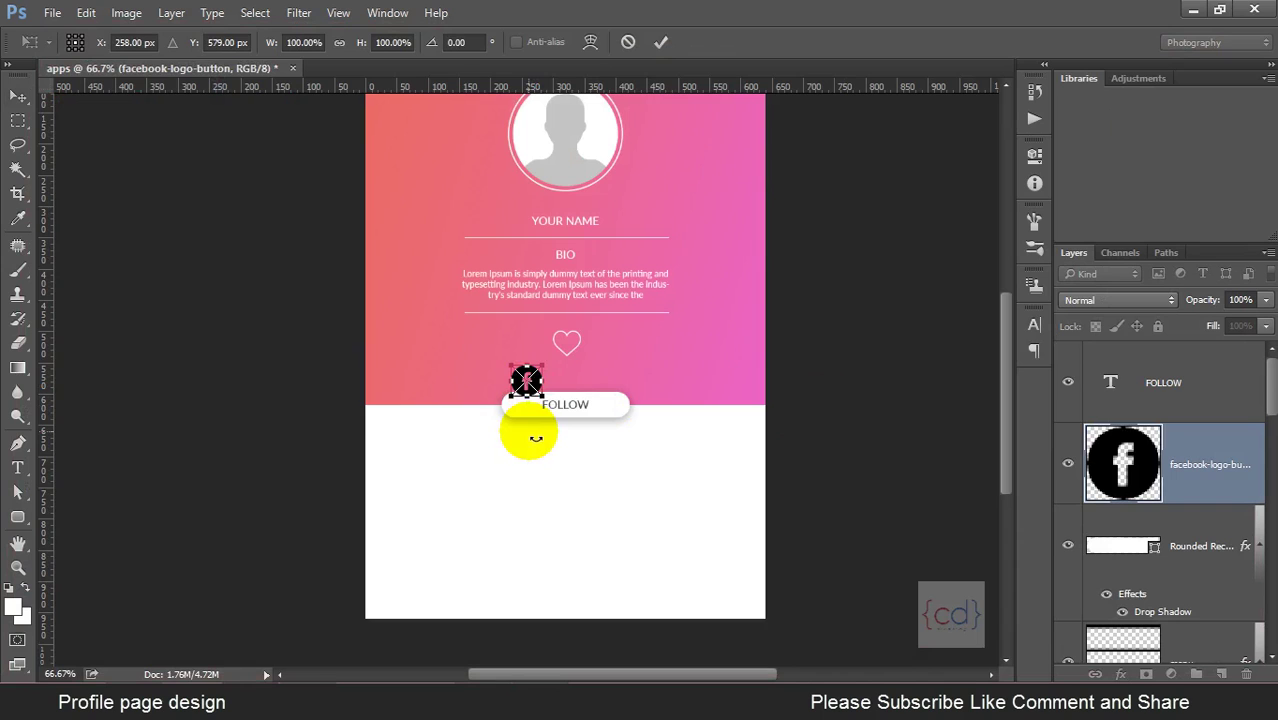
scroll(536, 437, "up", 3)
scroll(530, 430, "up", 2)
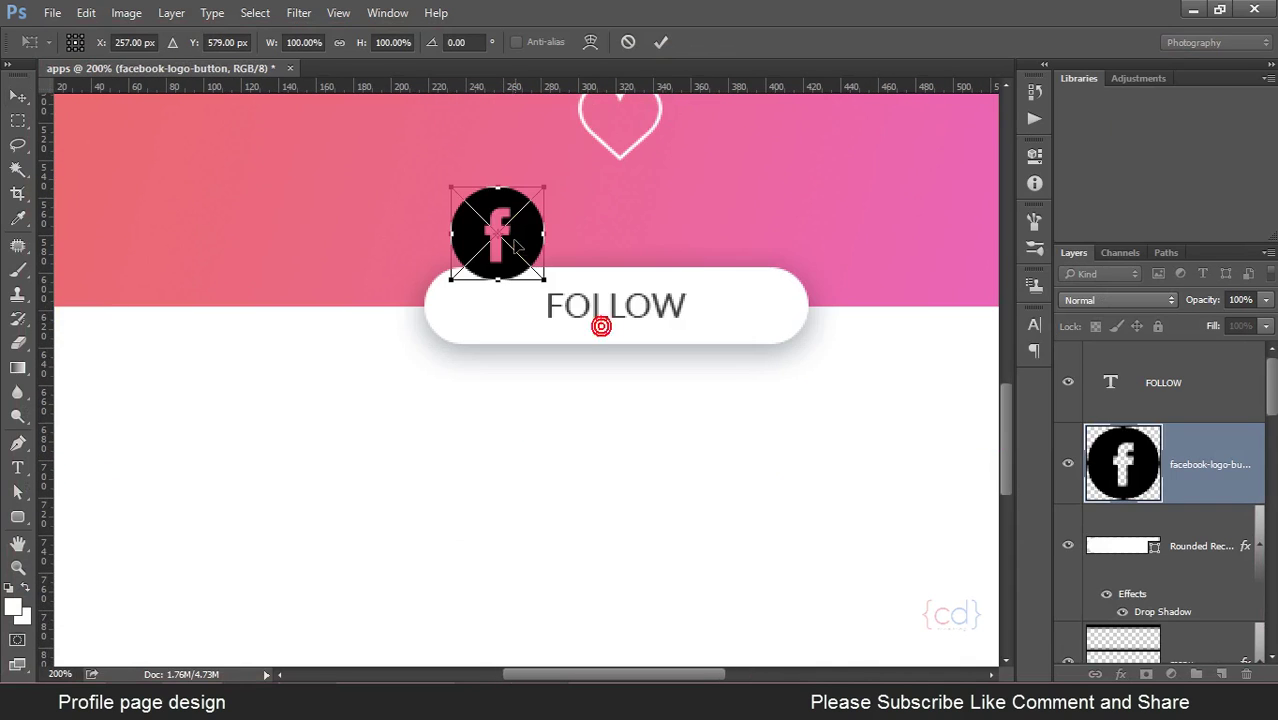
left_click_drag(533, 240, 490, 490)
scroll(491, 480, "down", 4)
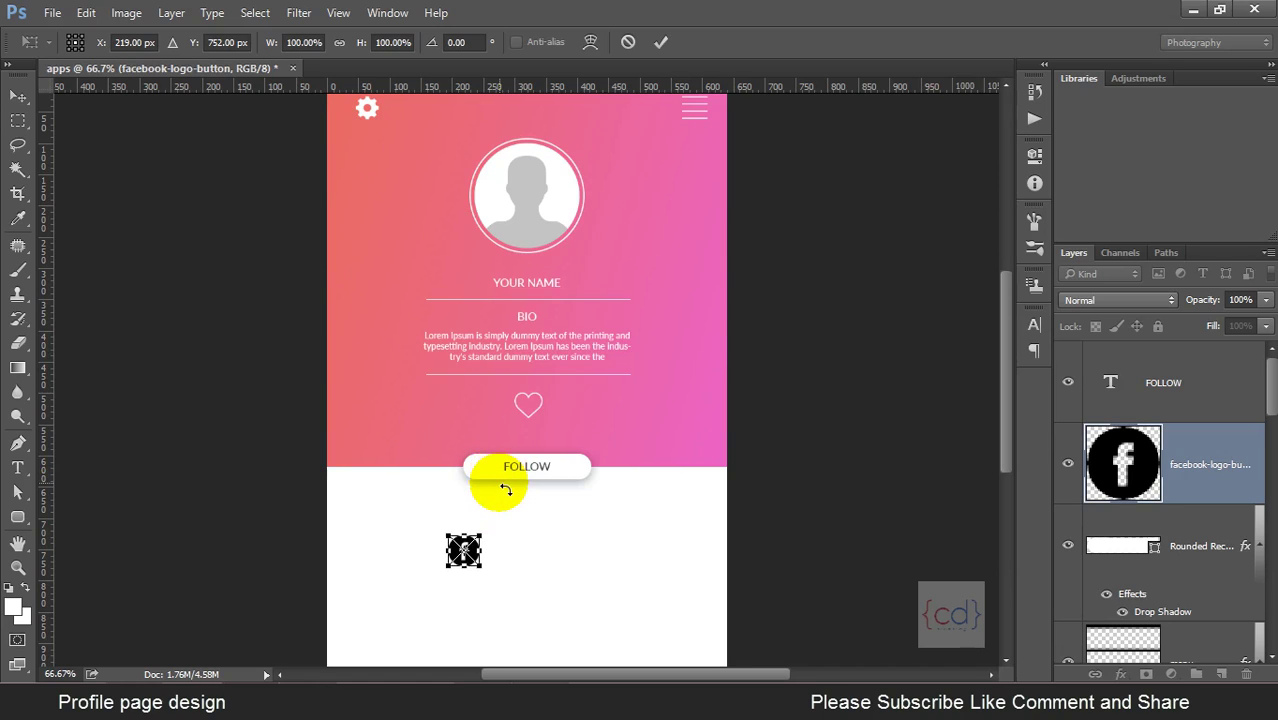
key("Return")
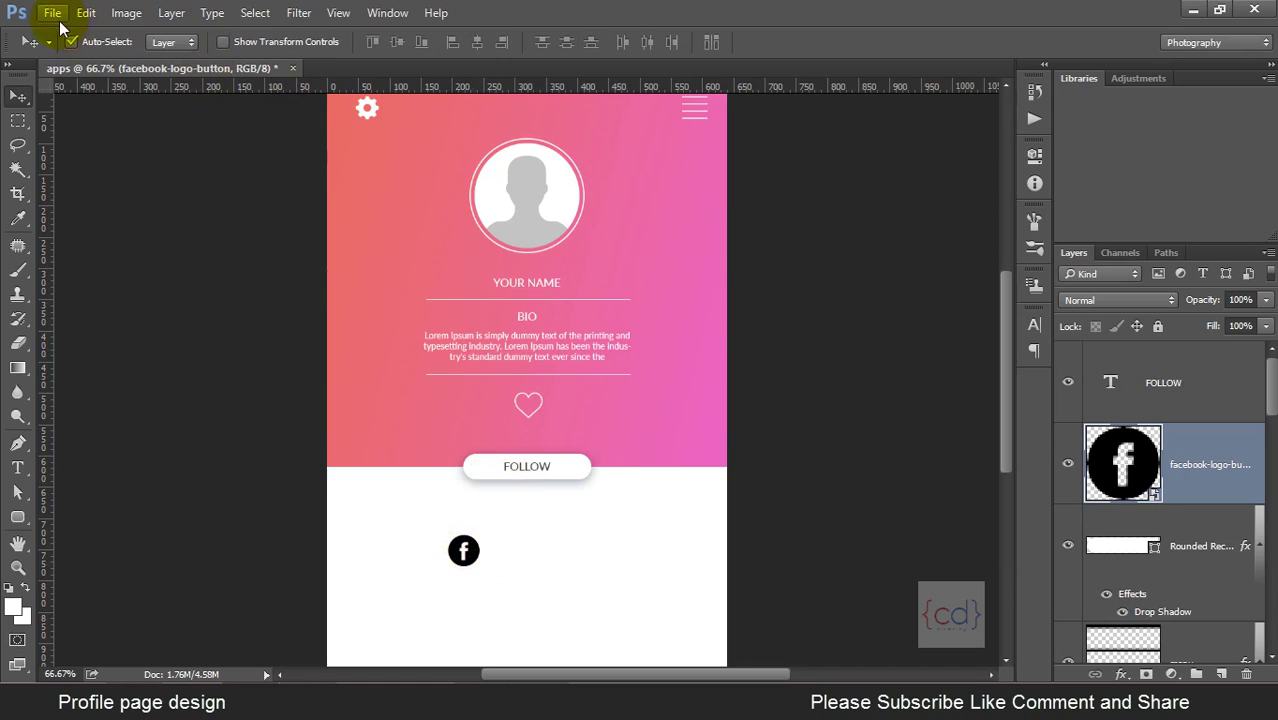
Embed google-plus-logo-button.psd and nudge it down into the icon row.
left_click(52, 13)
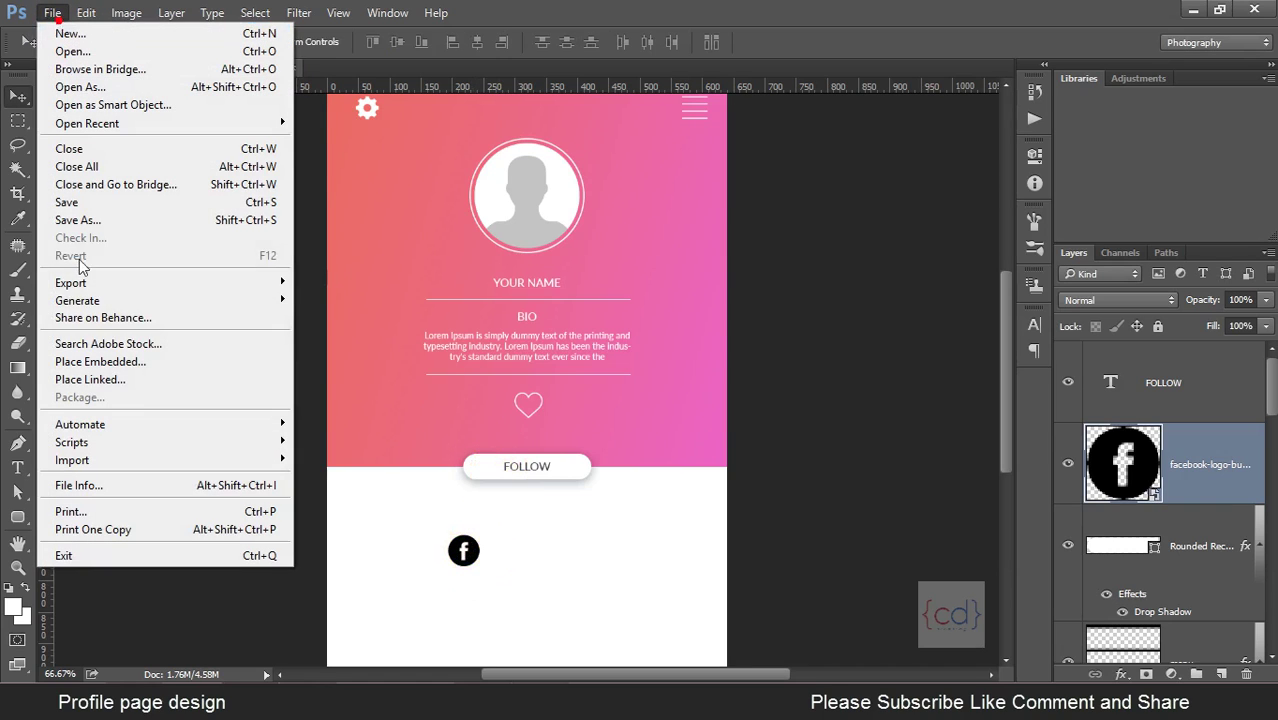
left_click(162, 362)
left_click(320, 155)
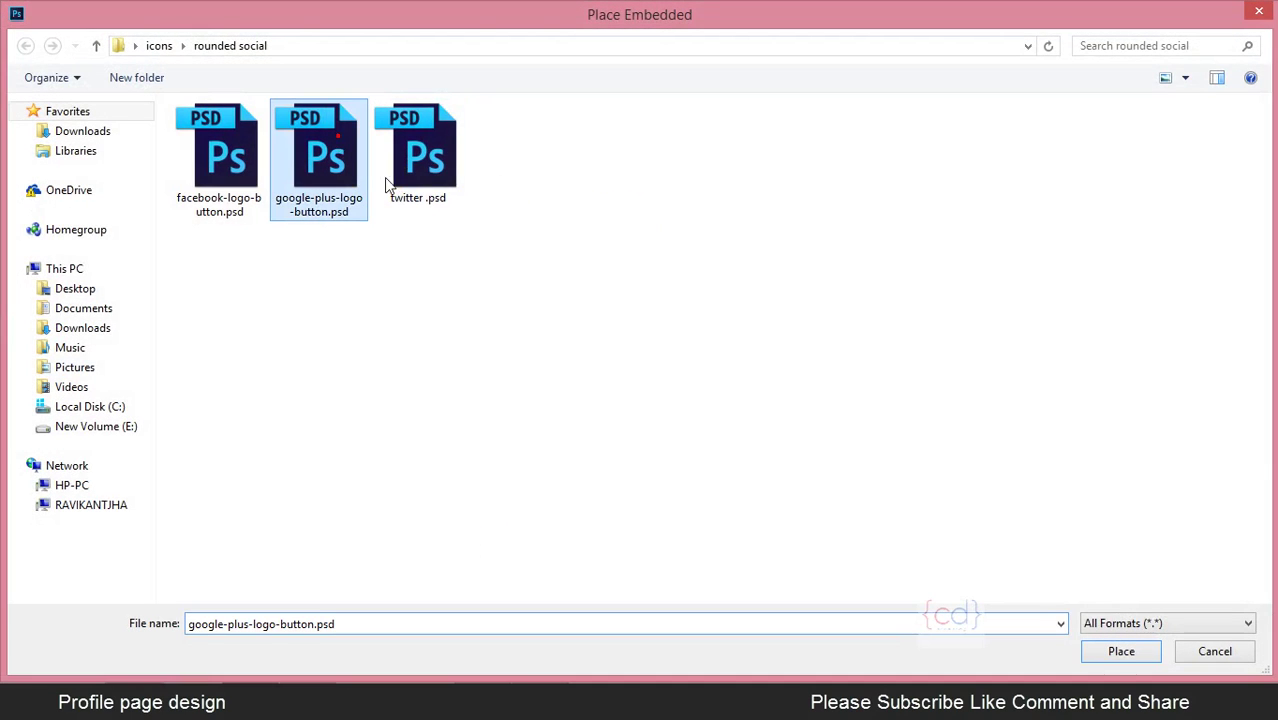
left_click(1118, 653)
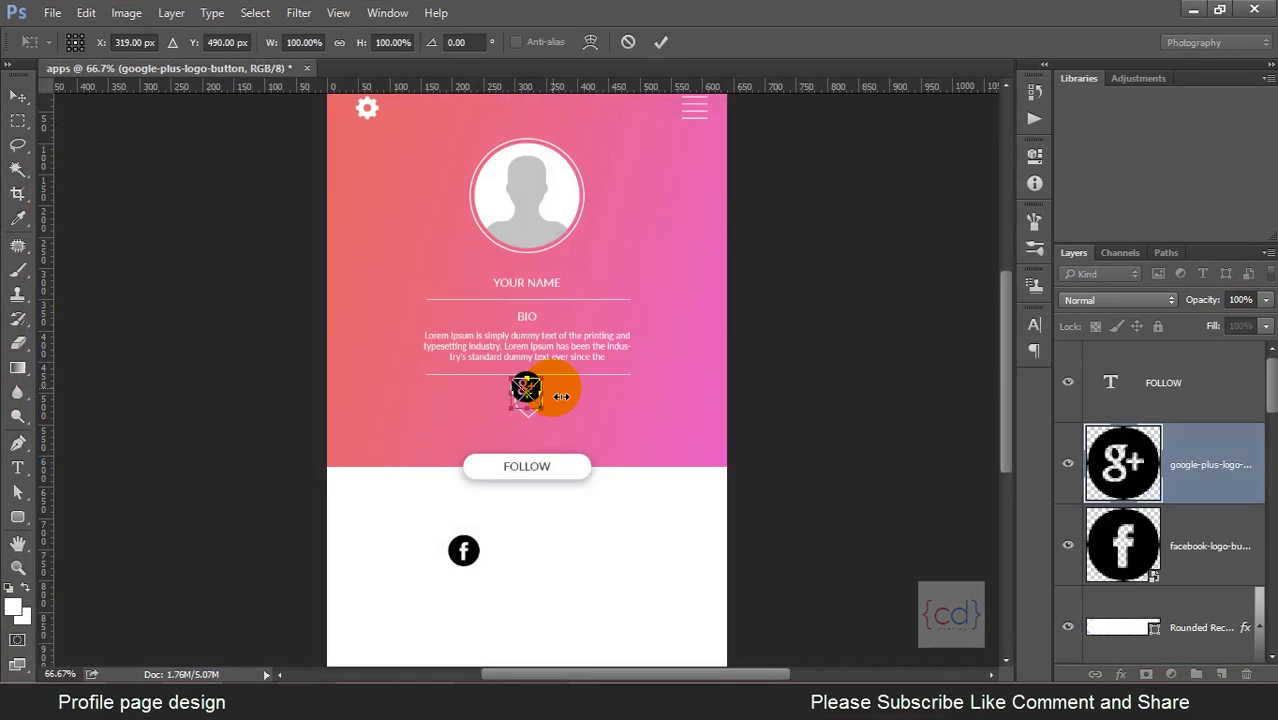
key("shift+Down")
key("shift+Down")
key("shift+Down")
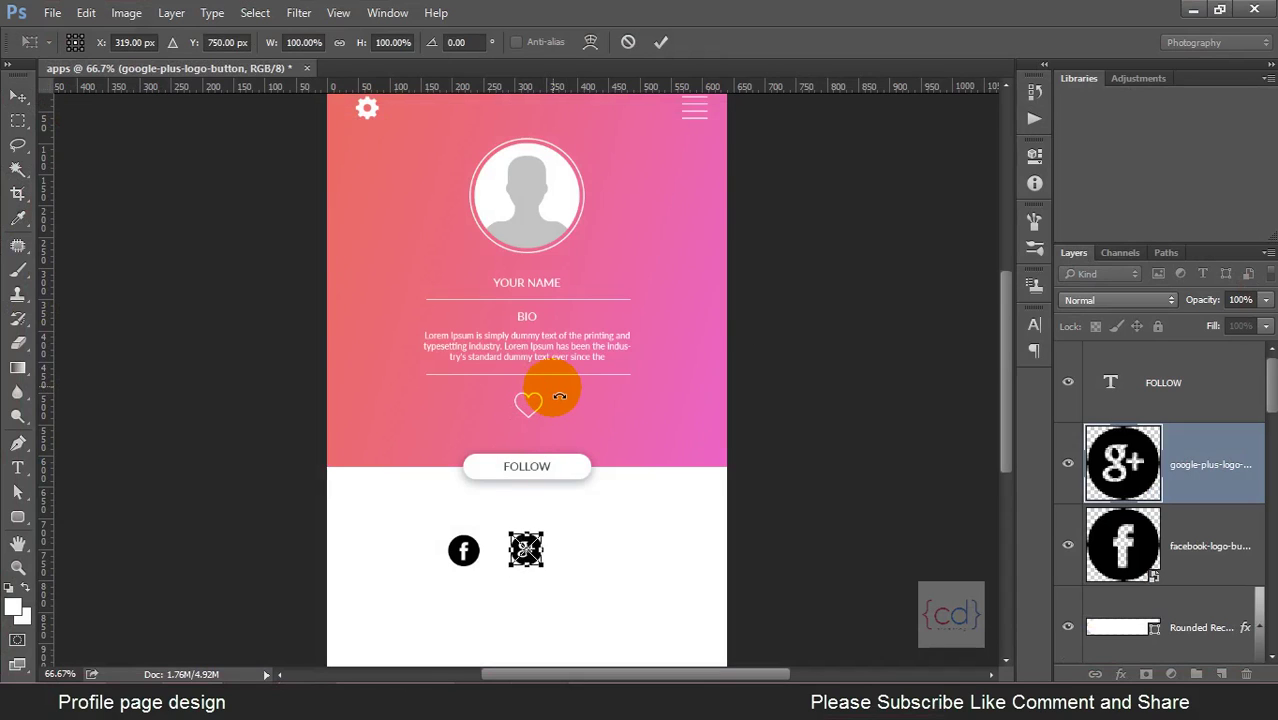
key("Return")
Embed twitter.psd and scale it down to match the other social icons.
left_click(52, 12)
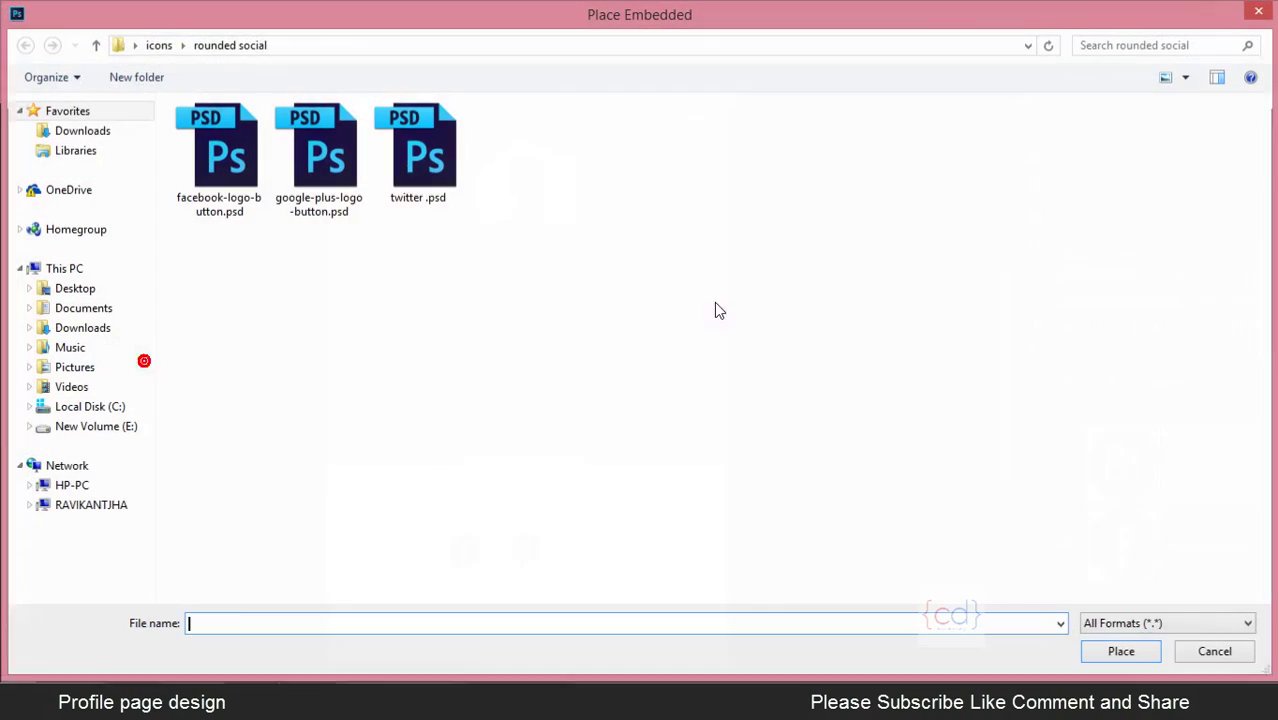
left_click(432, 139)
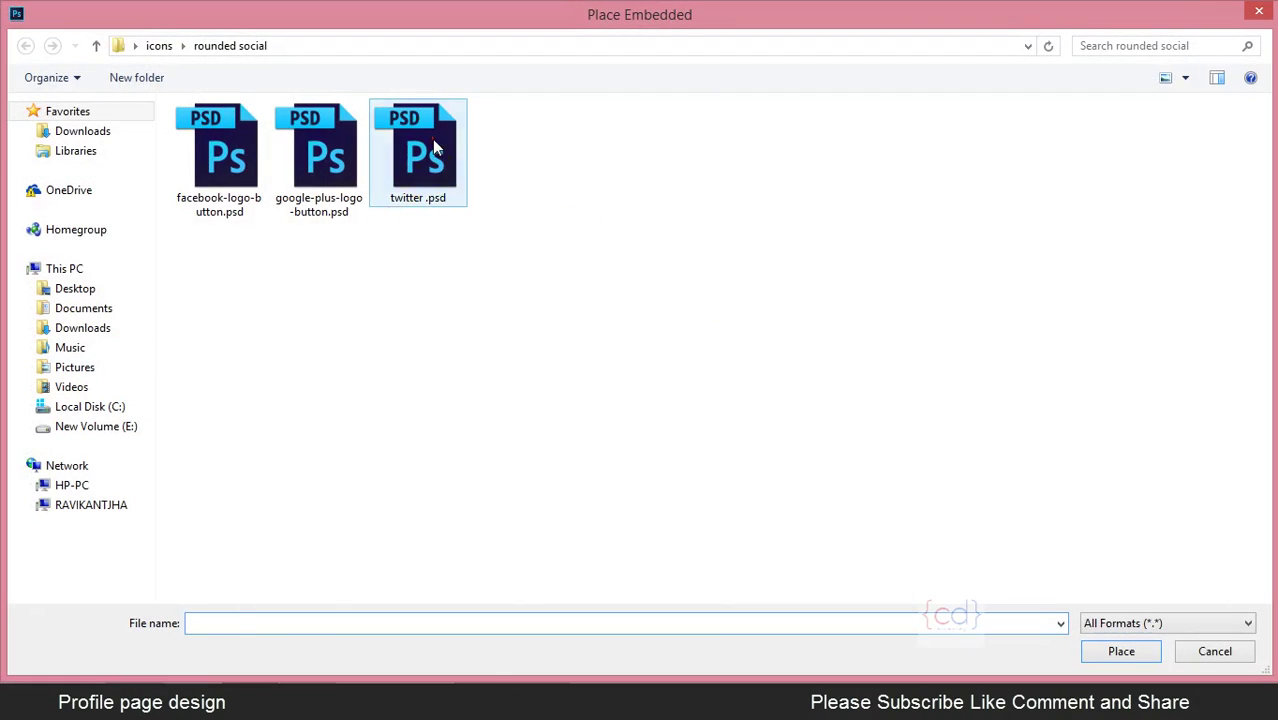
left_click(1121, 652)
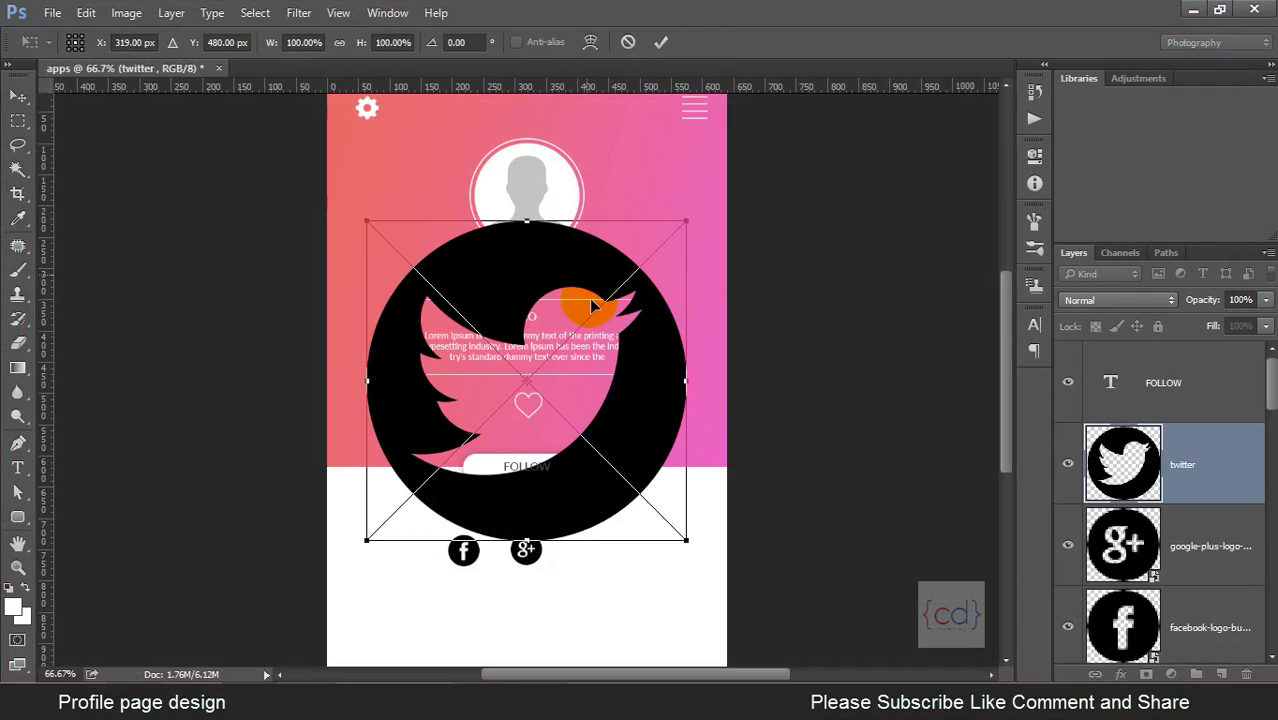
mouse_move(697, 555)
left_mouse_down()
mouse_move(579, 400)
mouse_move(597, 555)
left_mouse_up()
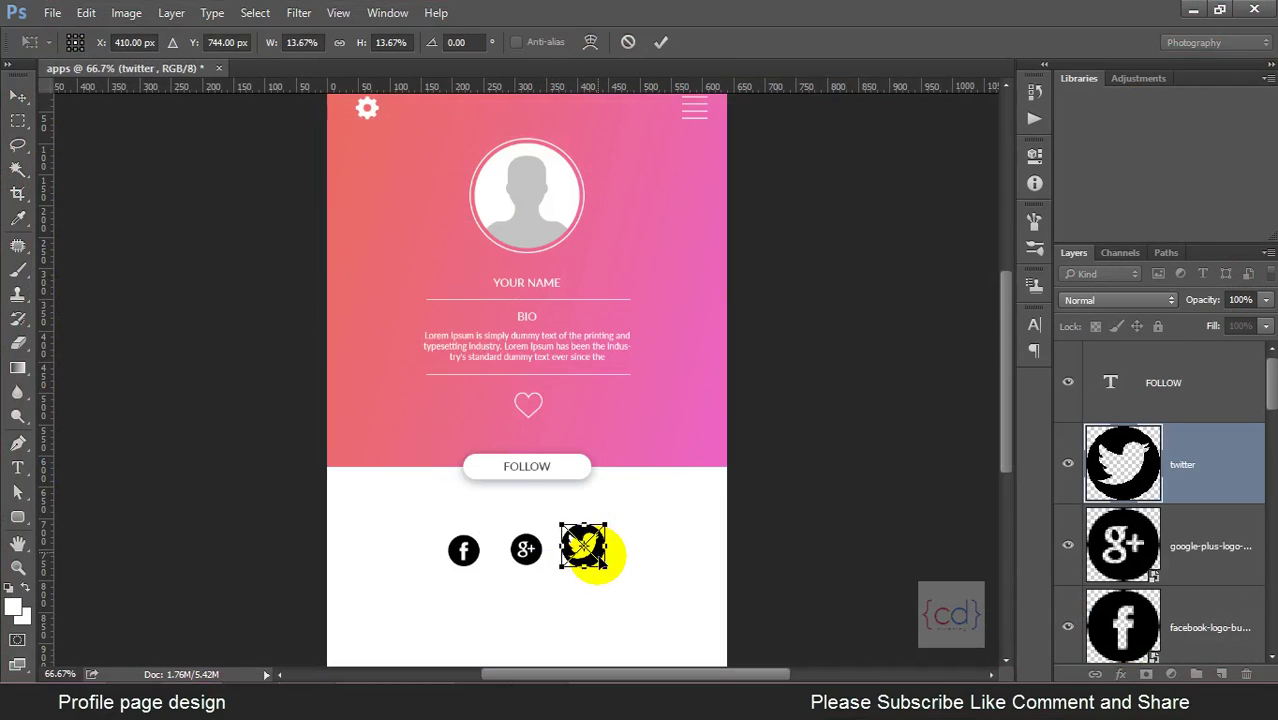
key("ctrl+plus")
key("ctrl+plus")
mouse_move(593, 516)
left_mouse_down()
mouse_move(605, 255)
mouse_move(661, 278)
left_mouse_up()
left_click_drag(711, 413, 692, 394)
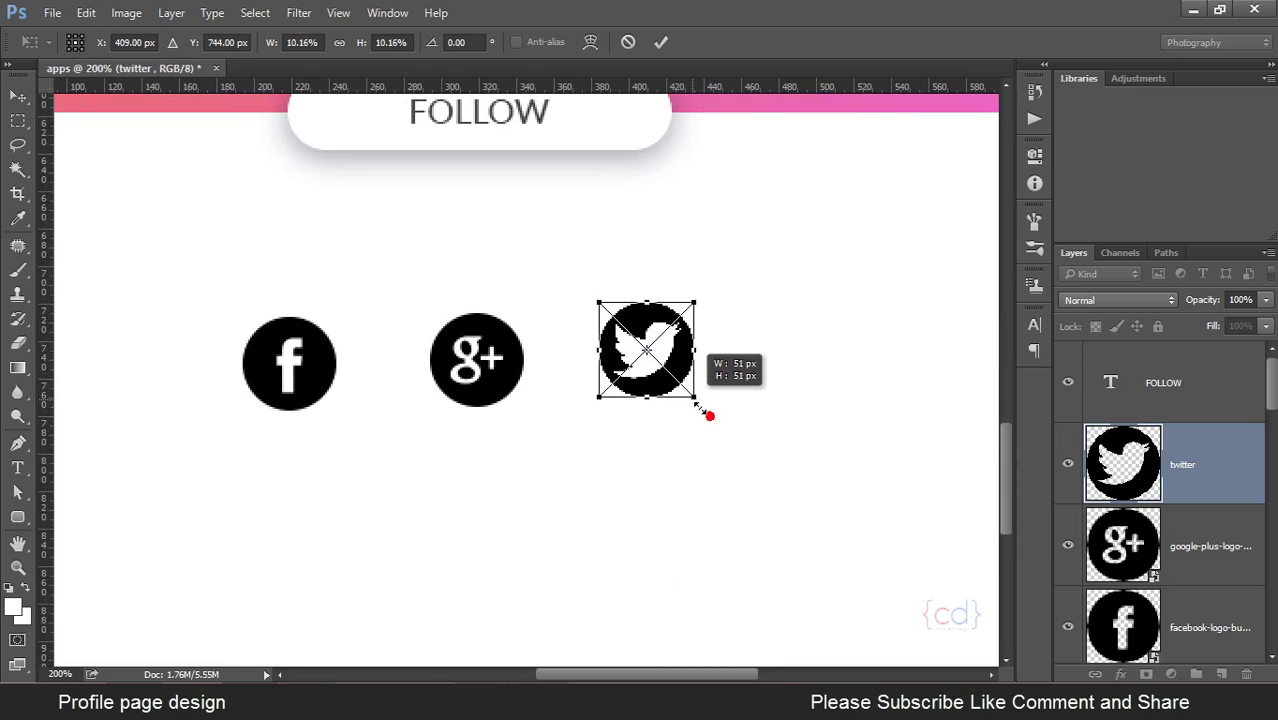
key("Return")
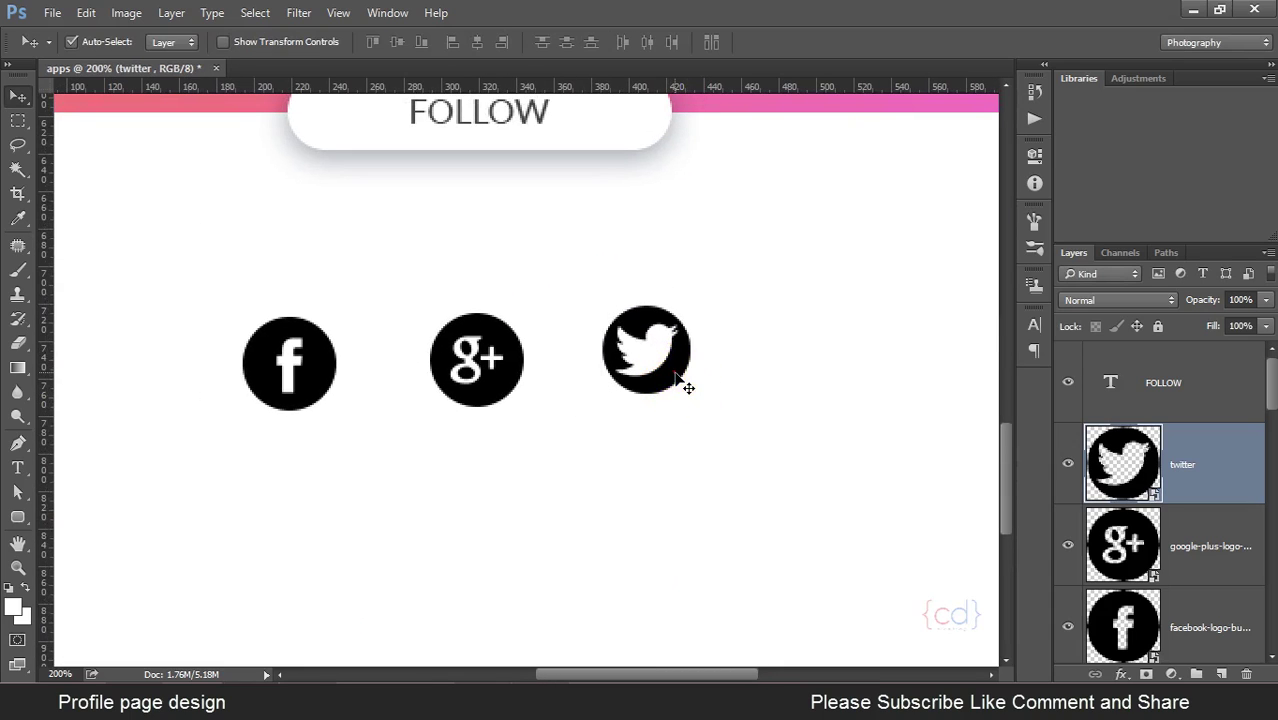
Line up the Twitter logo with the icon row using two horizontal guides.
left_click_drag(677, 375, 694, 389)
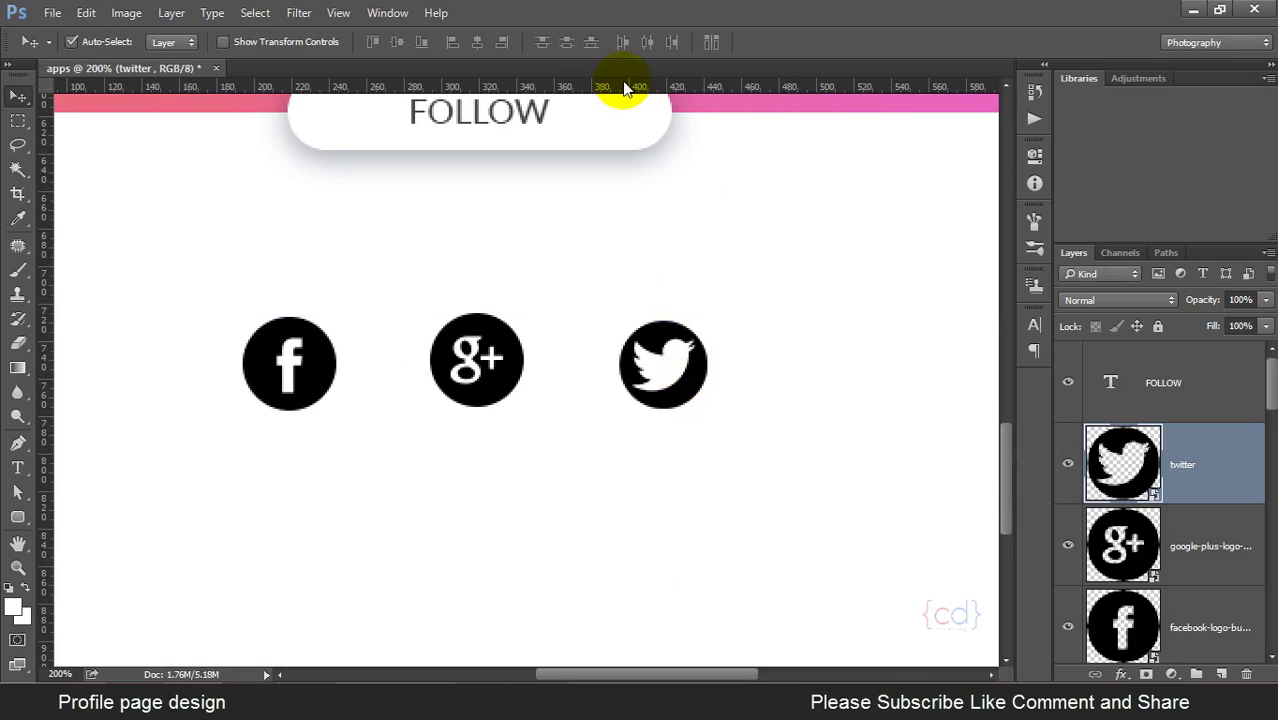
left_click_drag(623, 87, 638, 313)
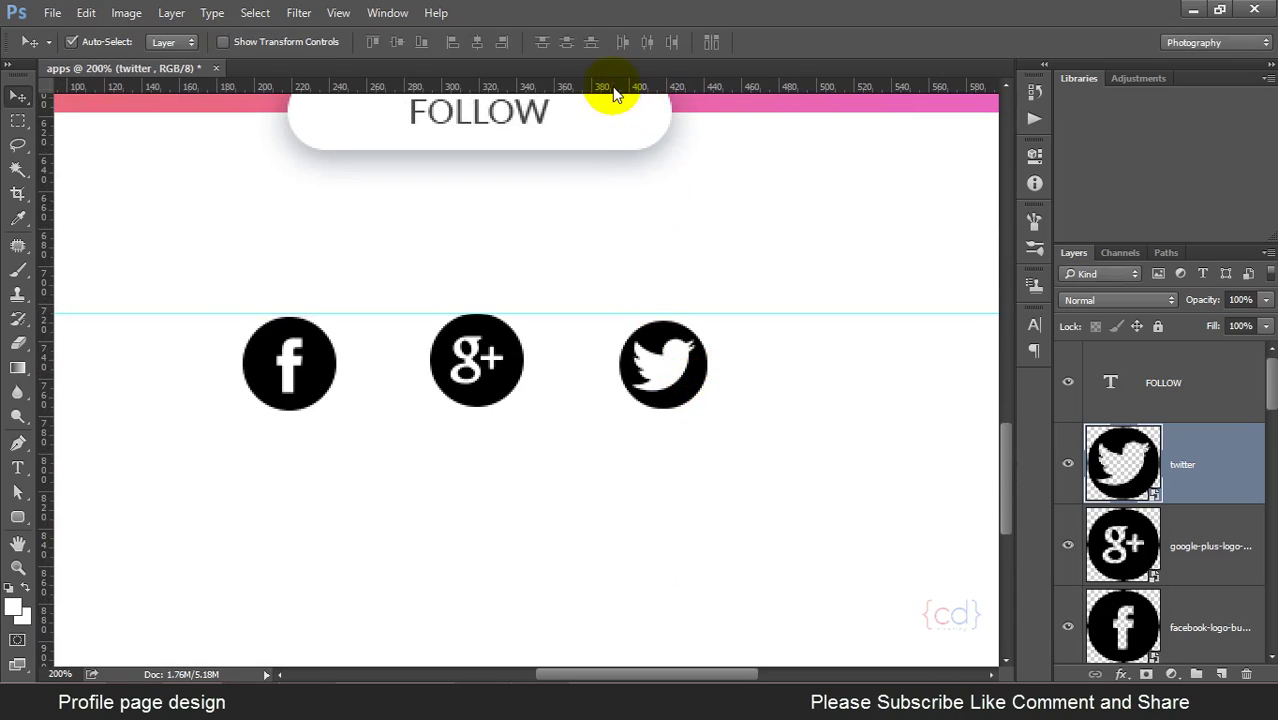
left_click_drag(614, 92, 661, 410)
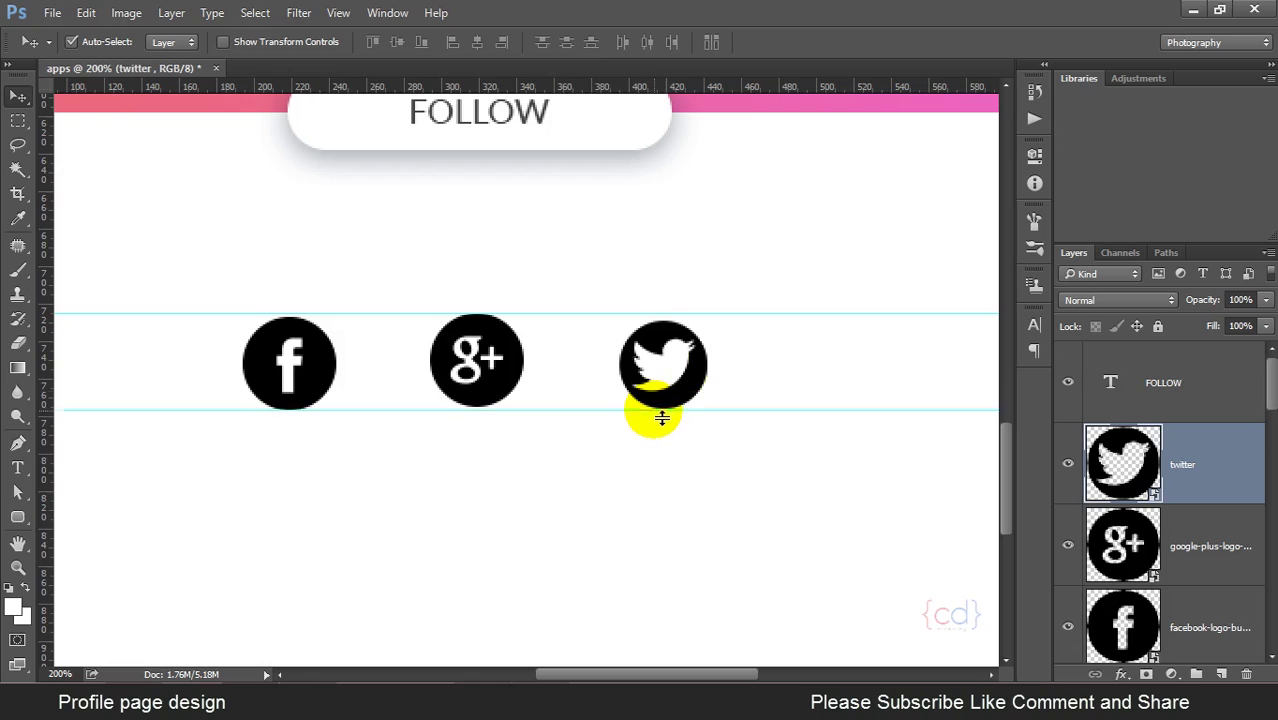
left_click_drag(697, 375, 719, 415)
key("ctrl+t")
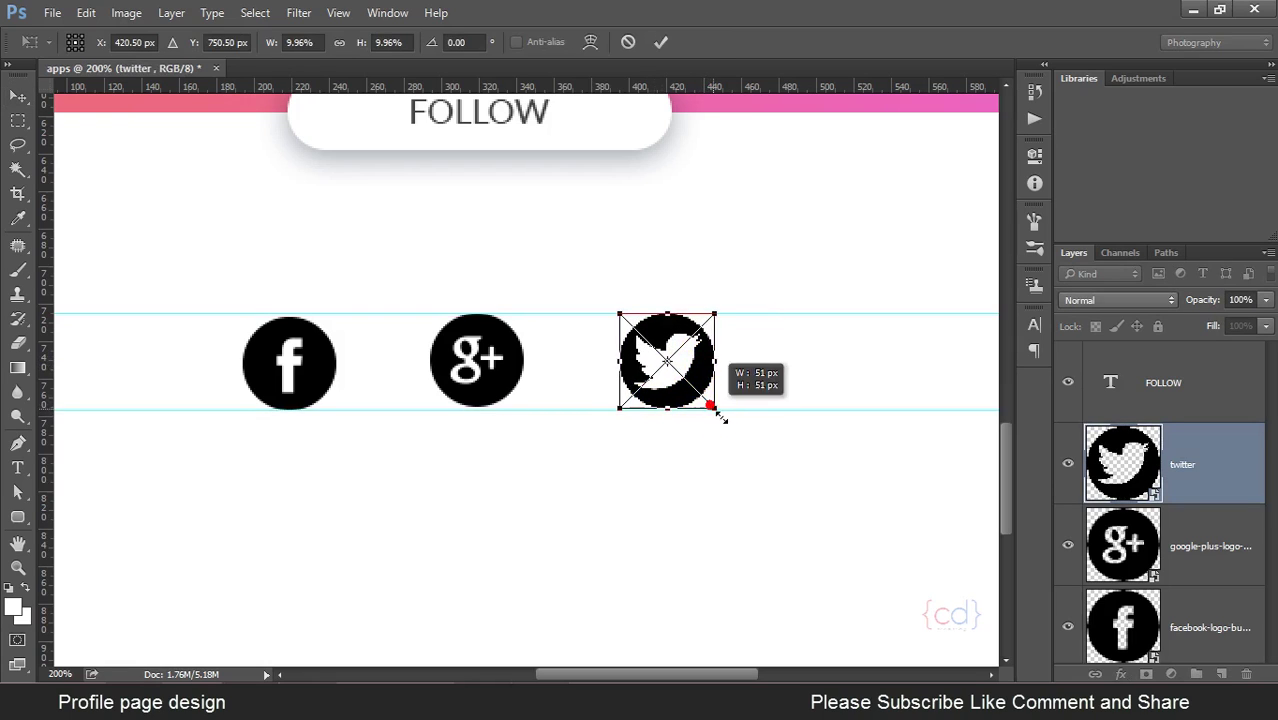
key("Return")
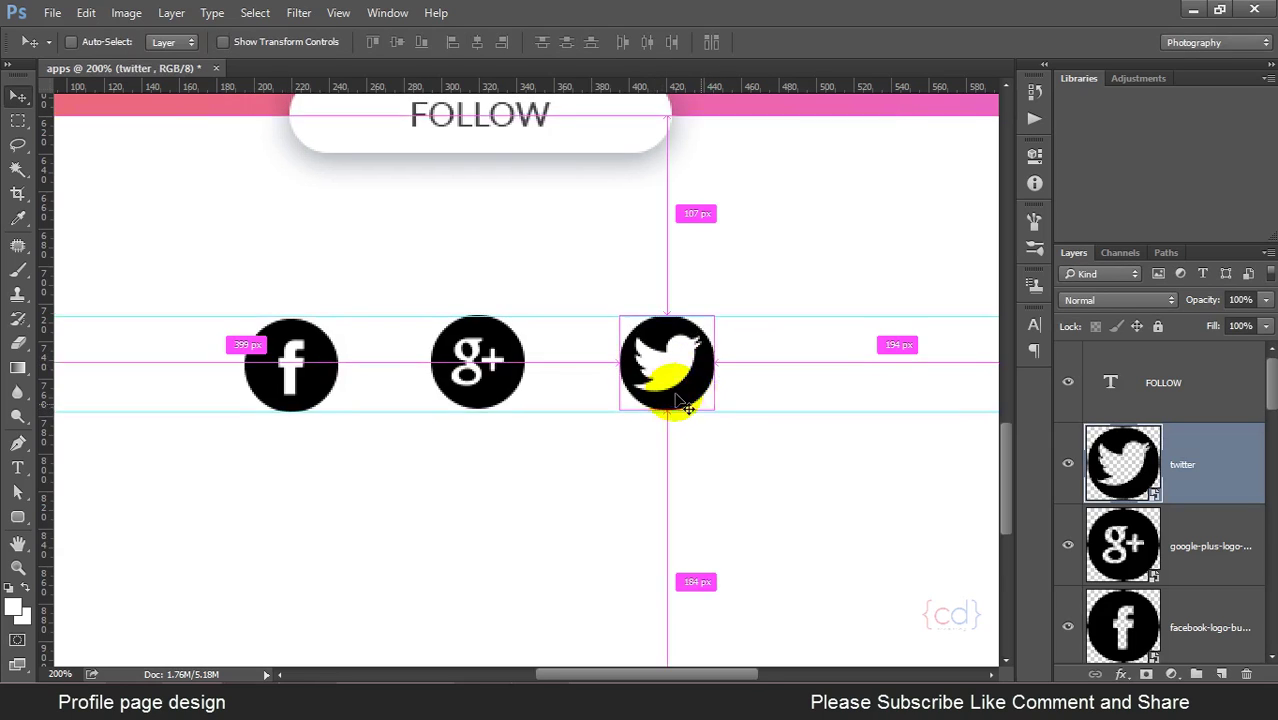
key("ctrl+minus")
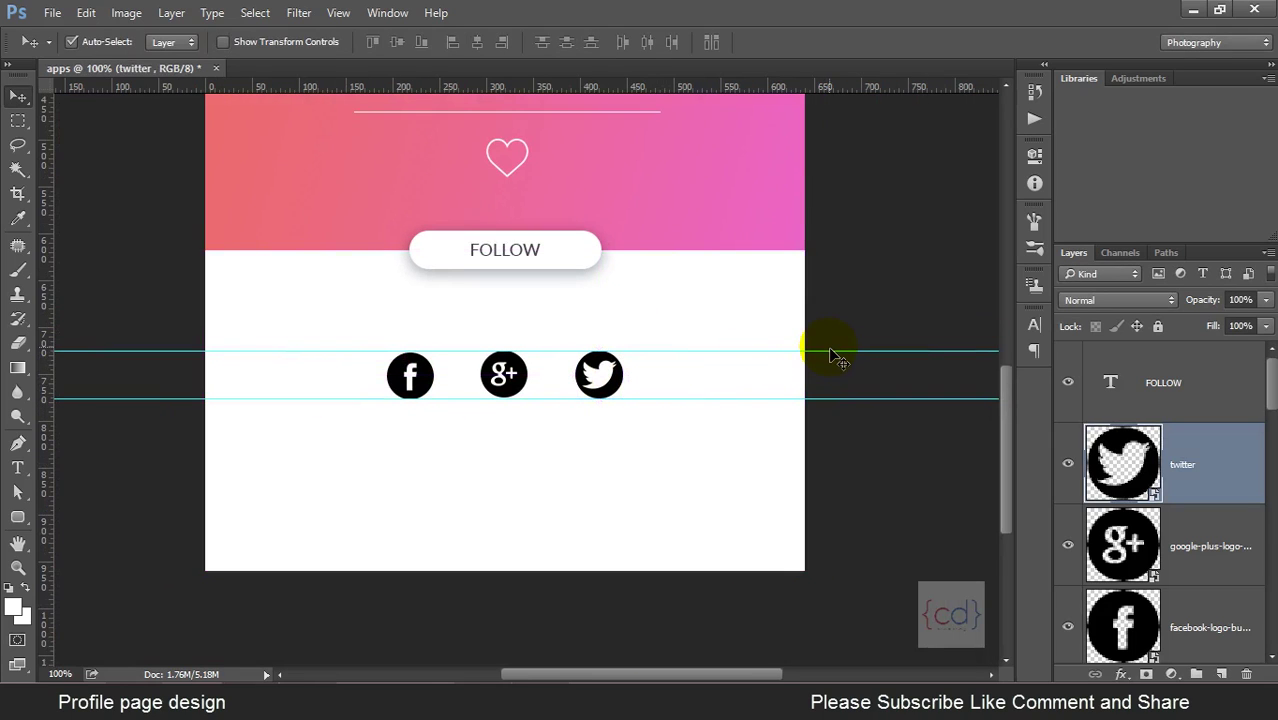
Remove both guides and nudge the three social icons down together.
left_click_drag(840, 360, 838, 80)
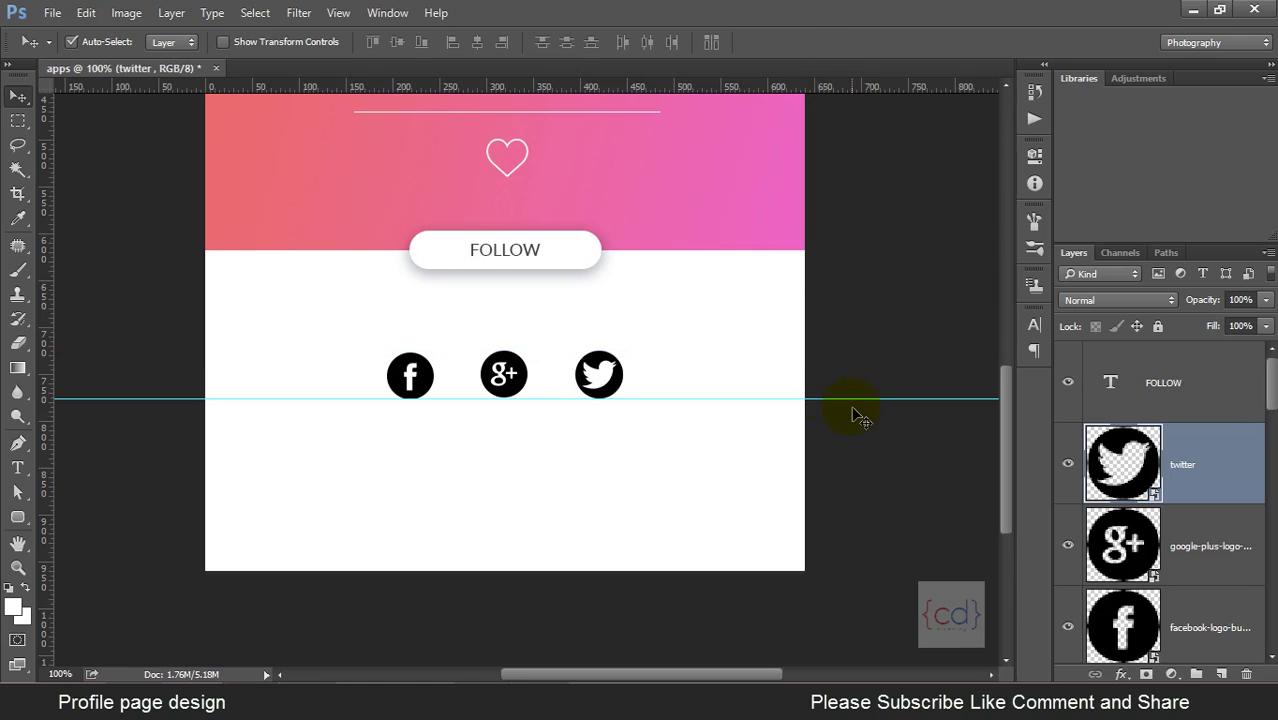
left_click_drag(859, 406, 880, 80)
scroll(872, 405, "up", 1)
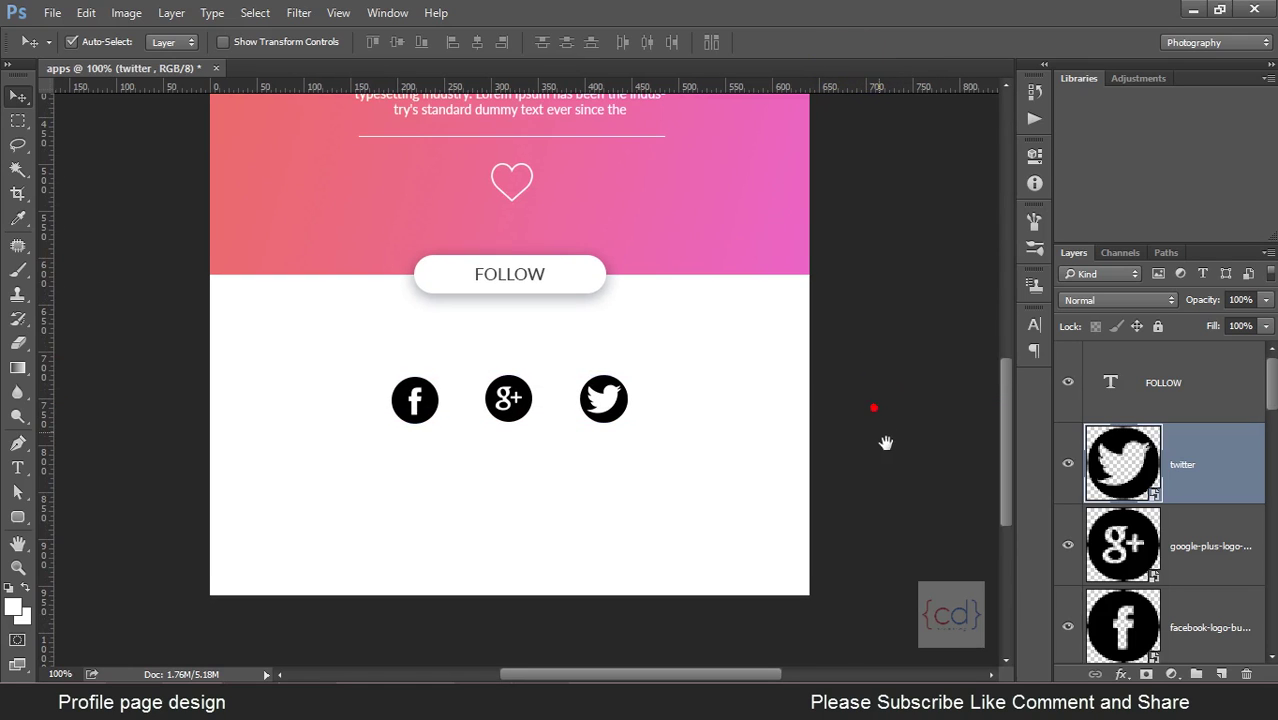
left_click_drag(358, 360, 622, 452)
key("shift+Down")
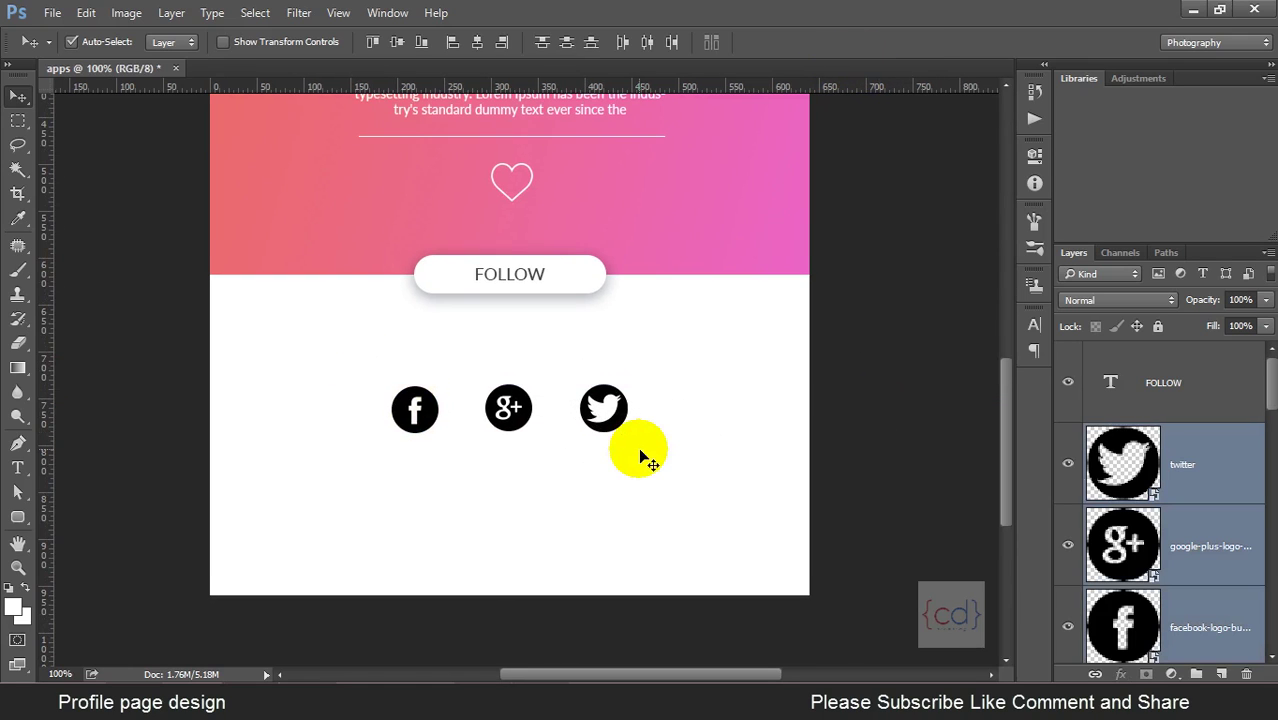
key("shift+Down")
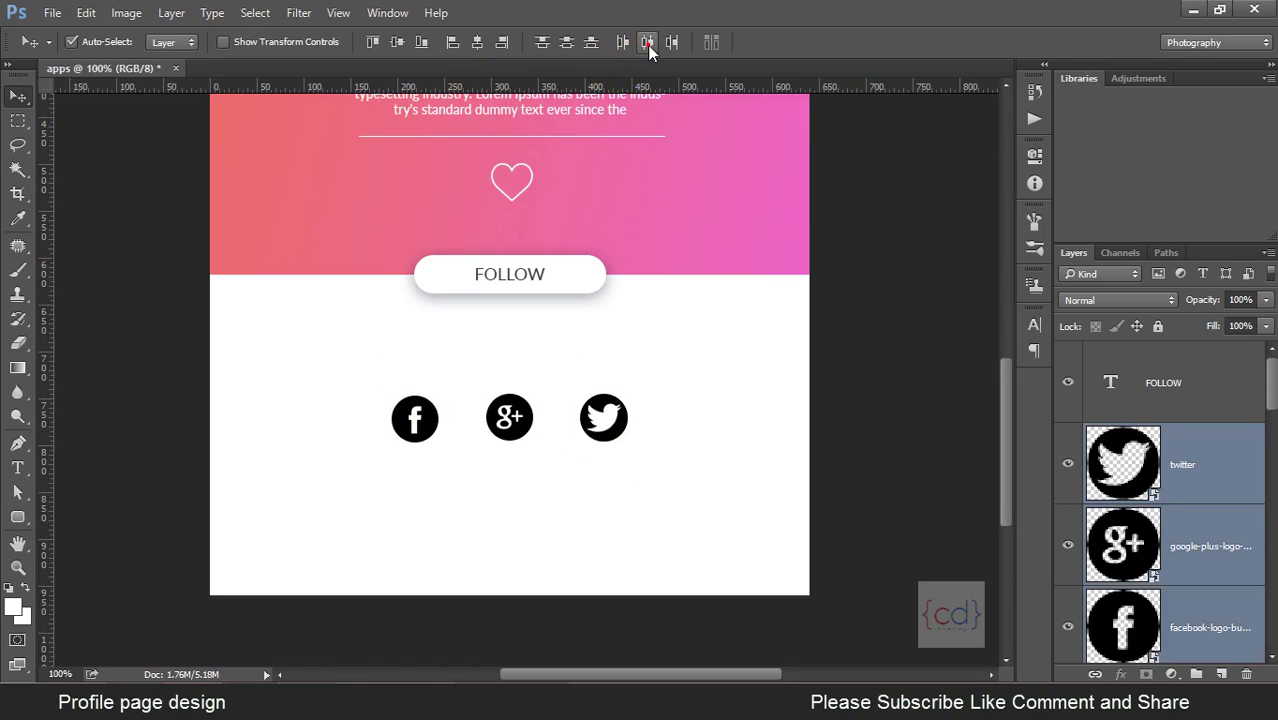
left_click(725, 385)
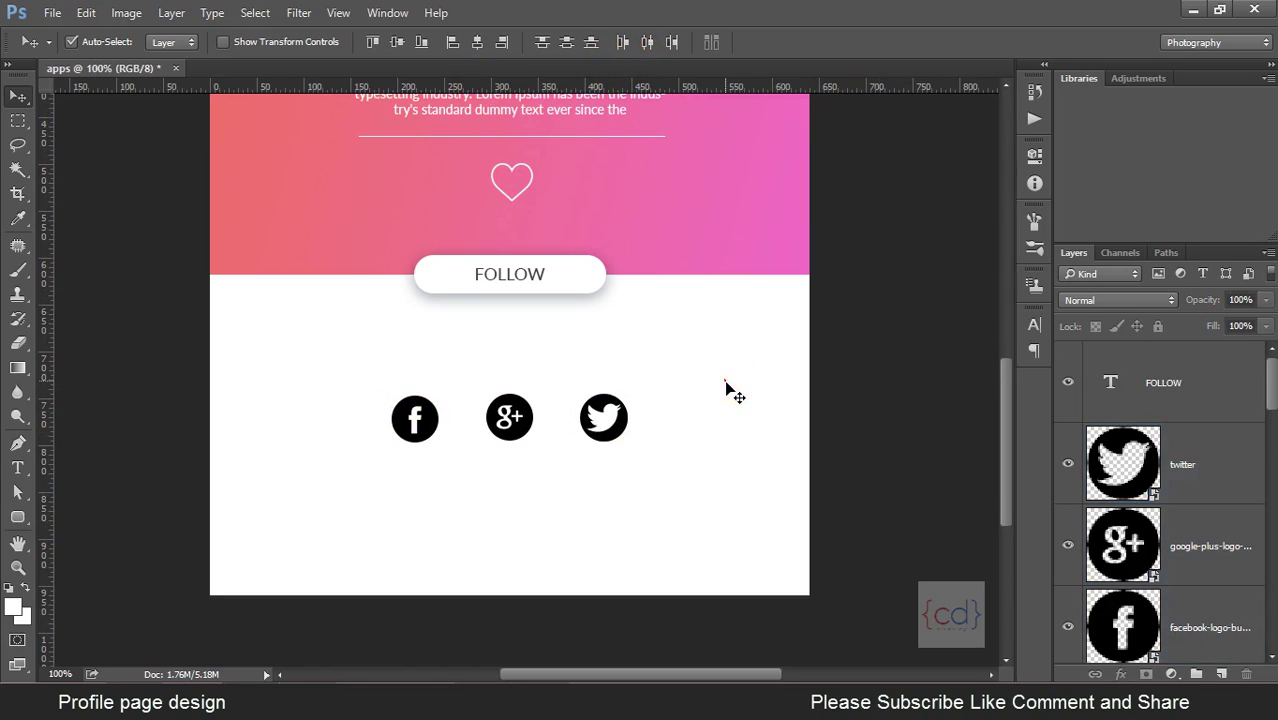
left_click(432, 418)
Try a Color Overlay on the Facebook icon, cancel it, and reselect the Facebook layer.
double_click(1220, 405)
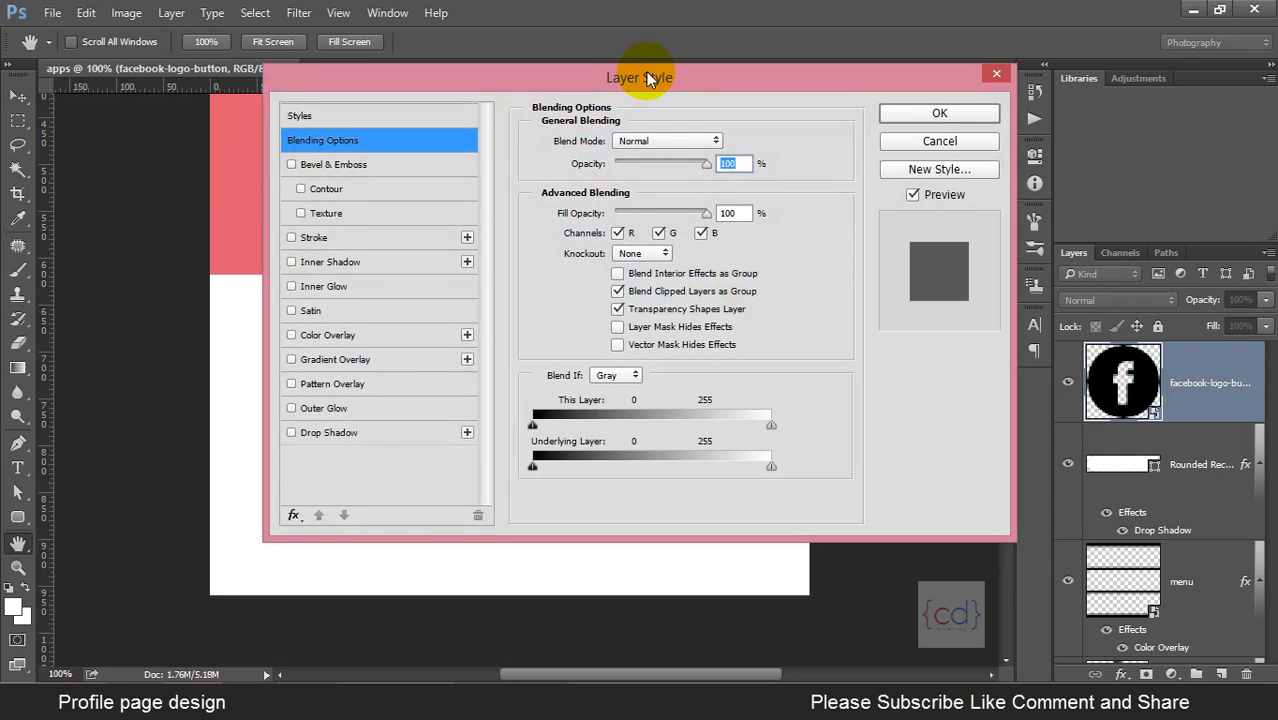
left_click_drag(648, 78, 705, 96)
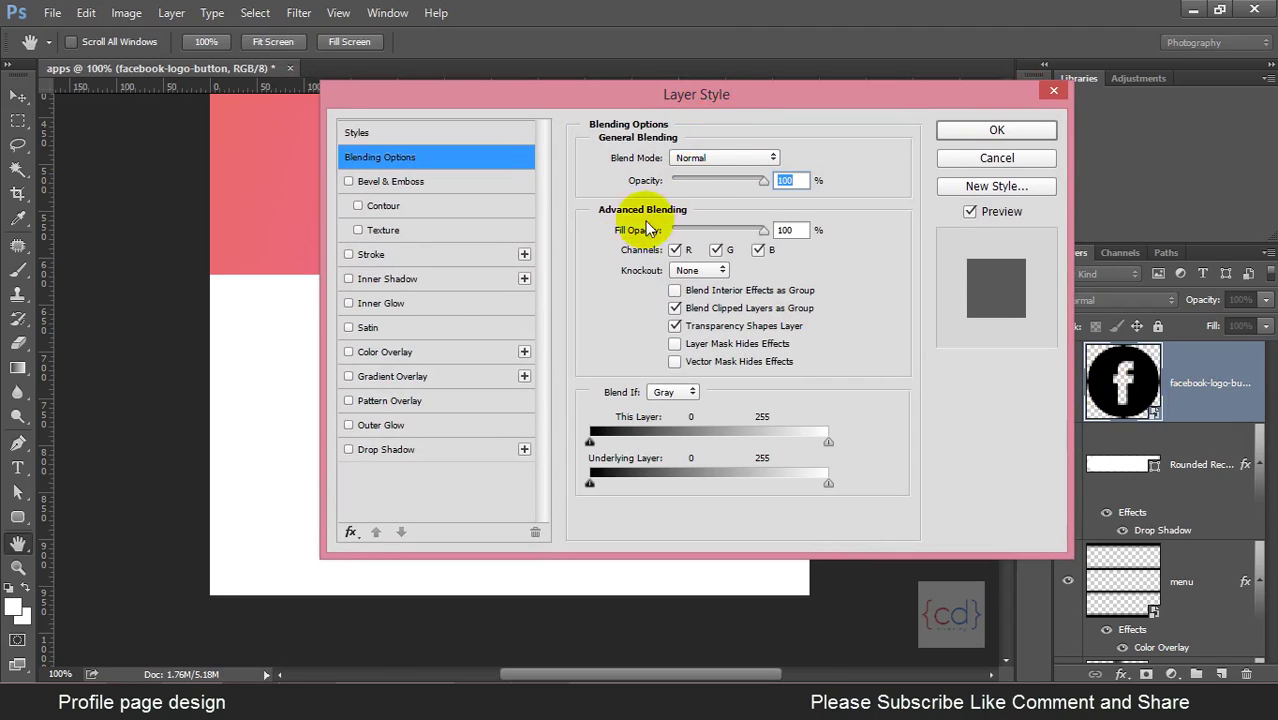
left_click(385, 352)
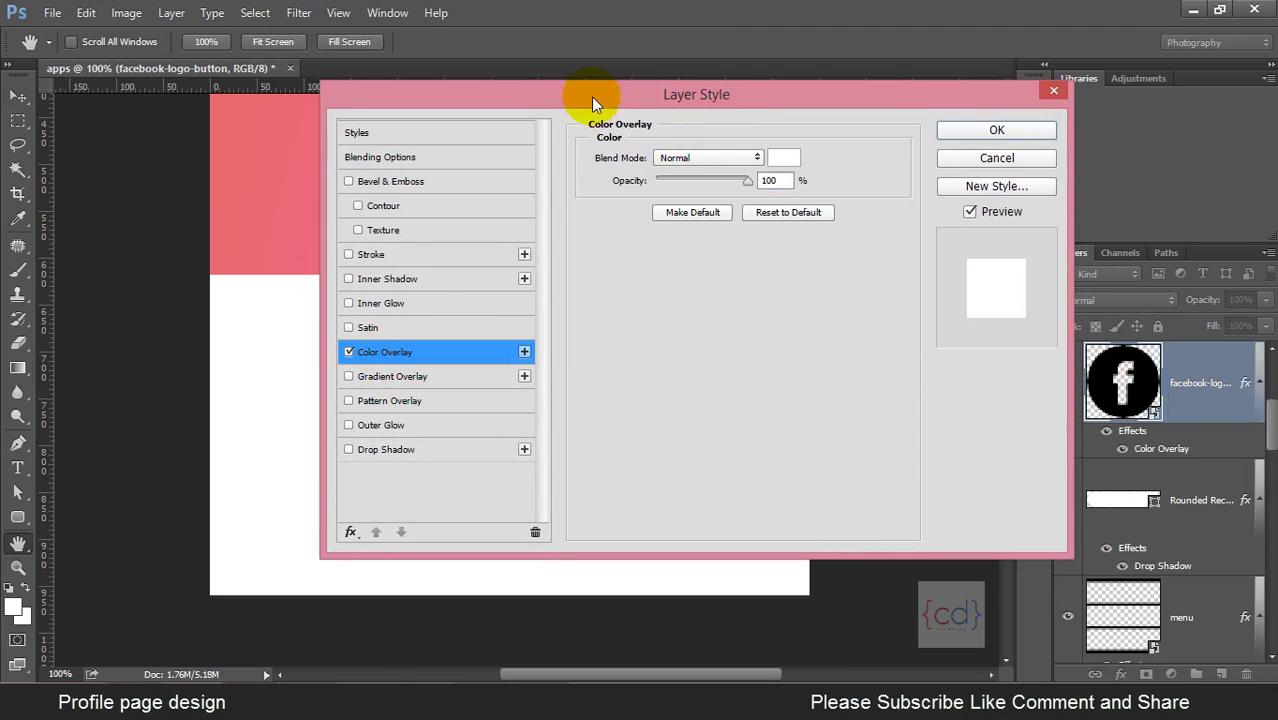
left_click_drag(595, 98, 843, 187)
left_click(1240, 245)
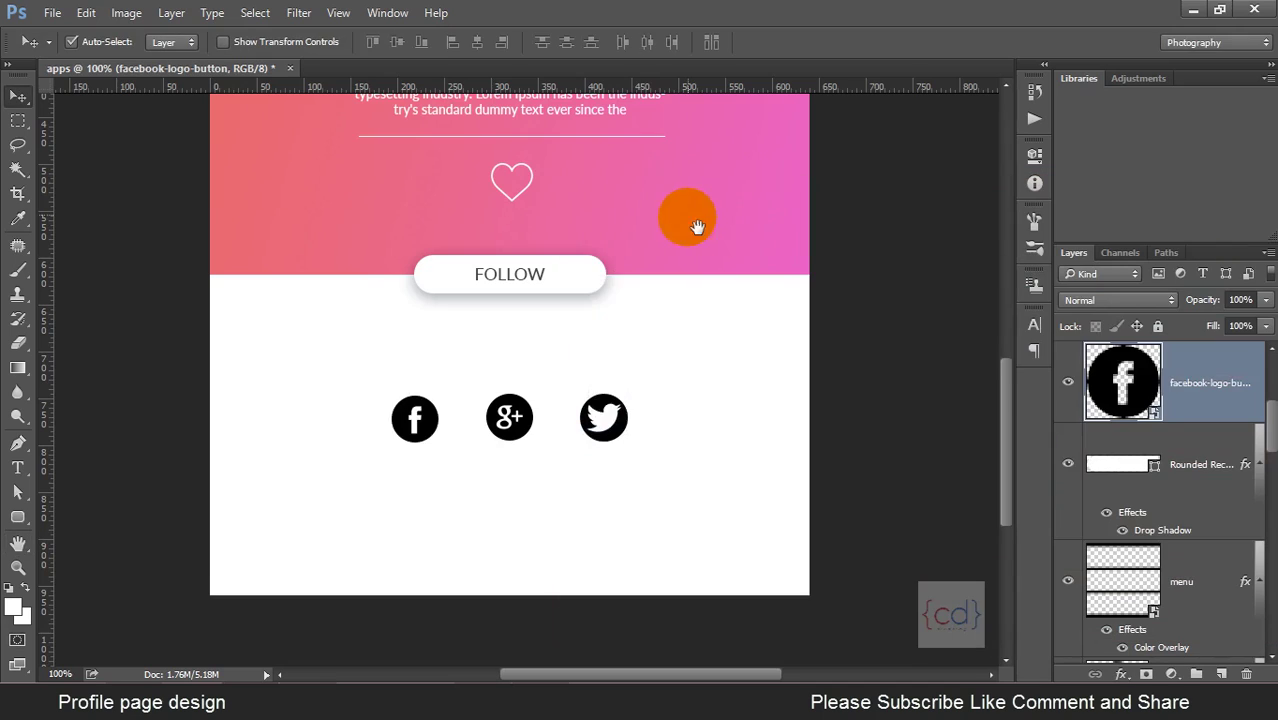
scroll(684, 214, "up", 2)
scroll(687, 243, "down", 1)
left_click(430, 555, "ctrl")
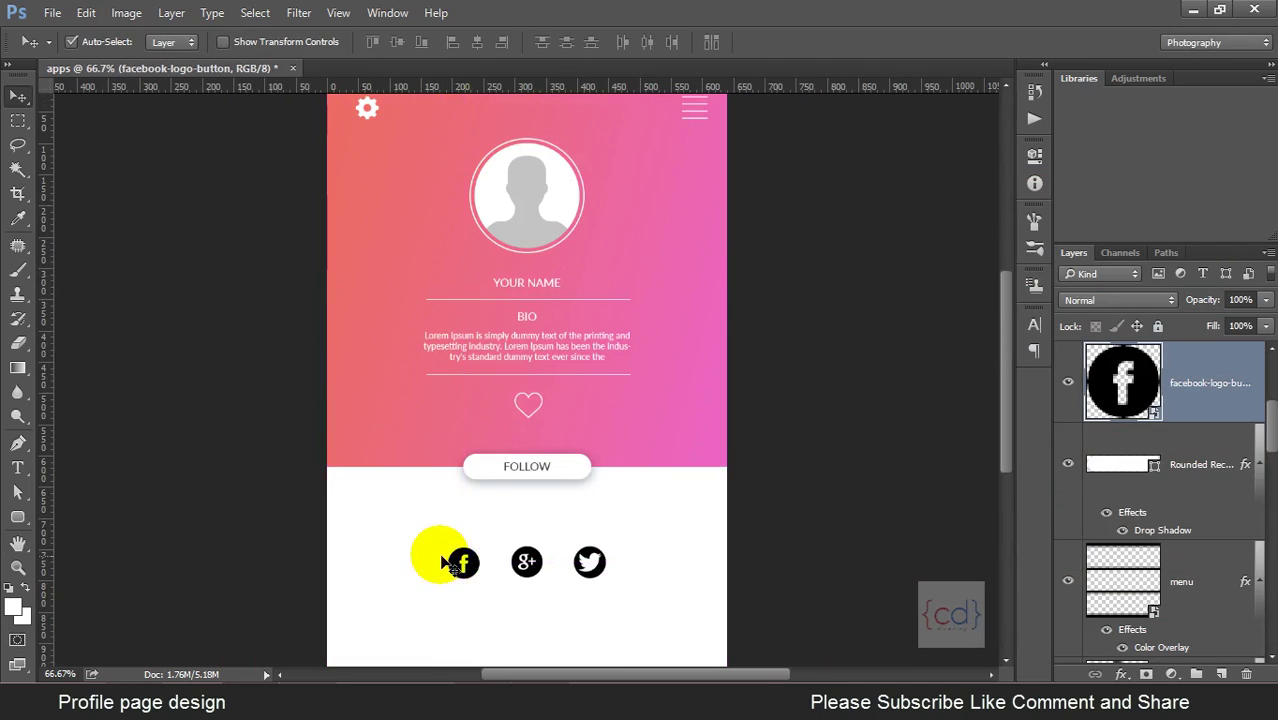
left_click(1218, 368)
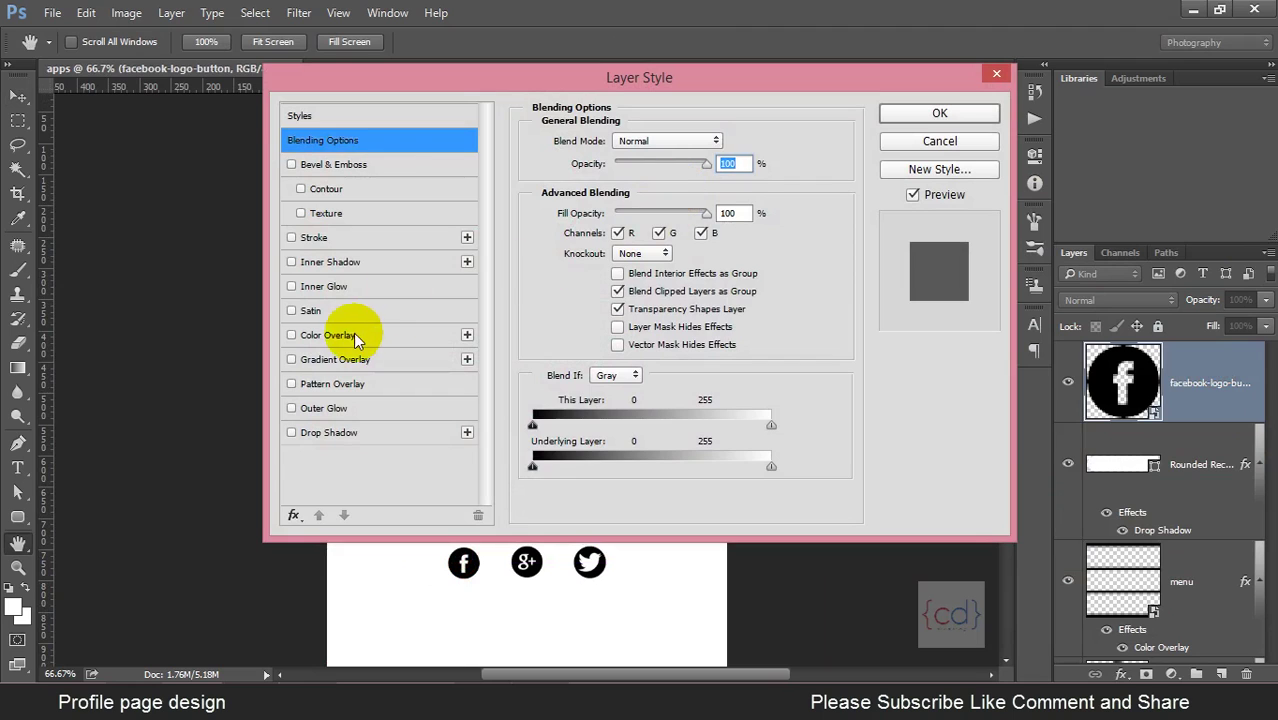
Give the Facebook icon a Color Overlay sampled from the avatar grey and adjusted to #bebdbd.
left_click(353, 336)
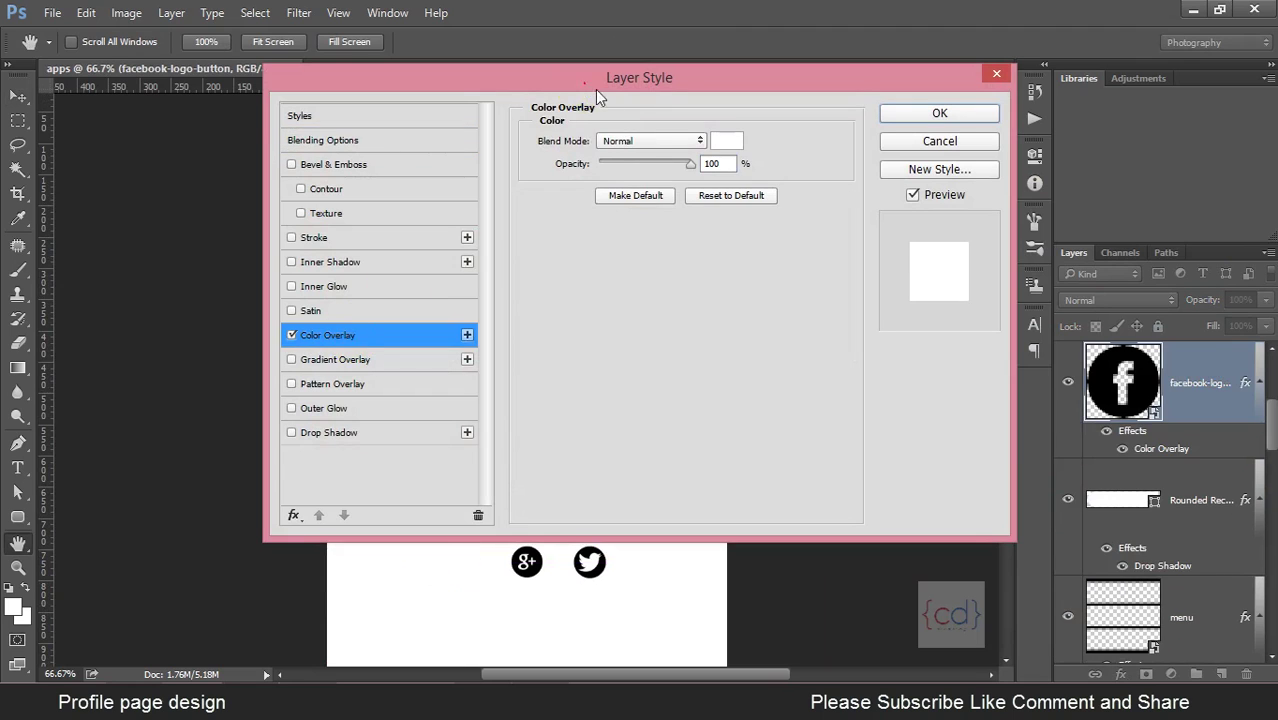
left_click_drag(585, 80, 993, 167)
left_click(1140, 226)
left_click(521, 173)
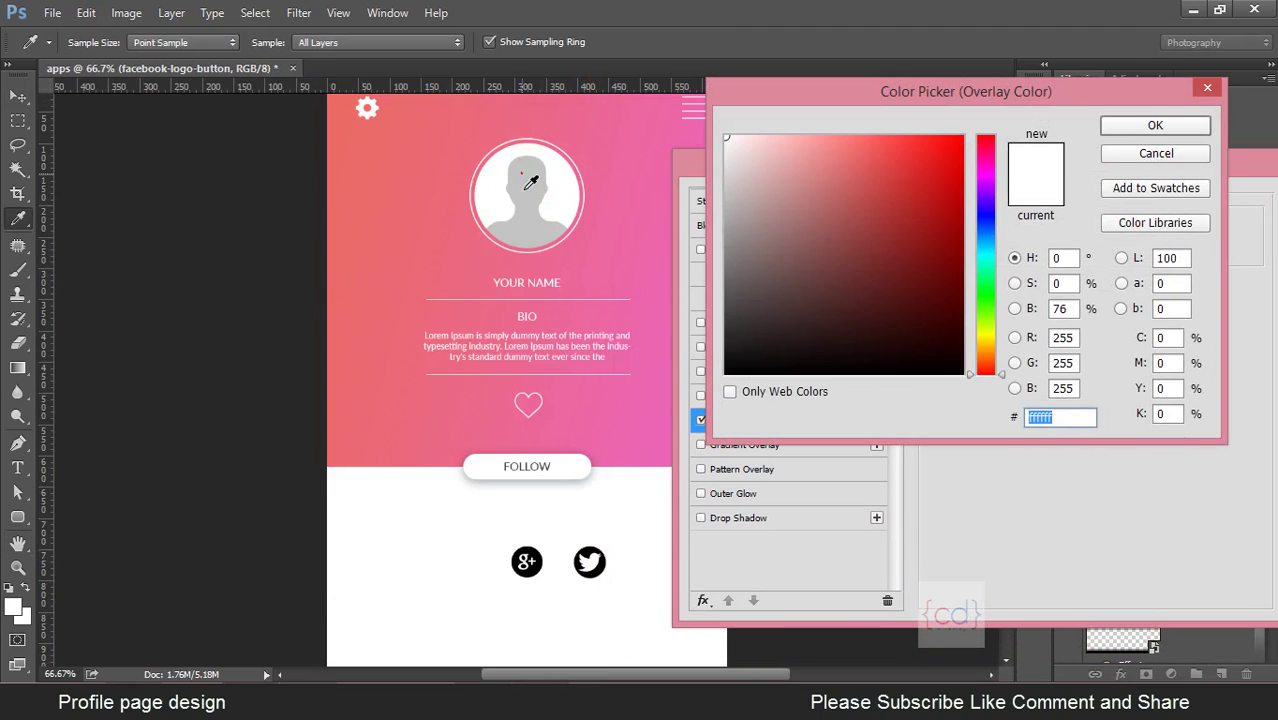
left_click(1175, 124)
left_click(1138, 222)
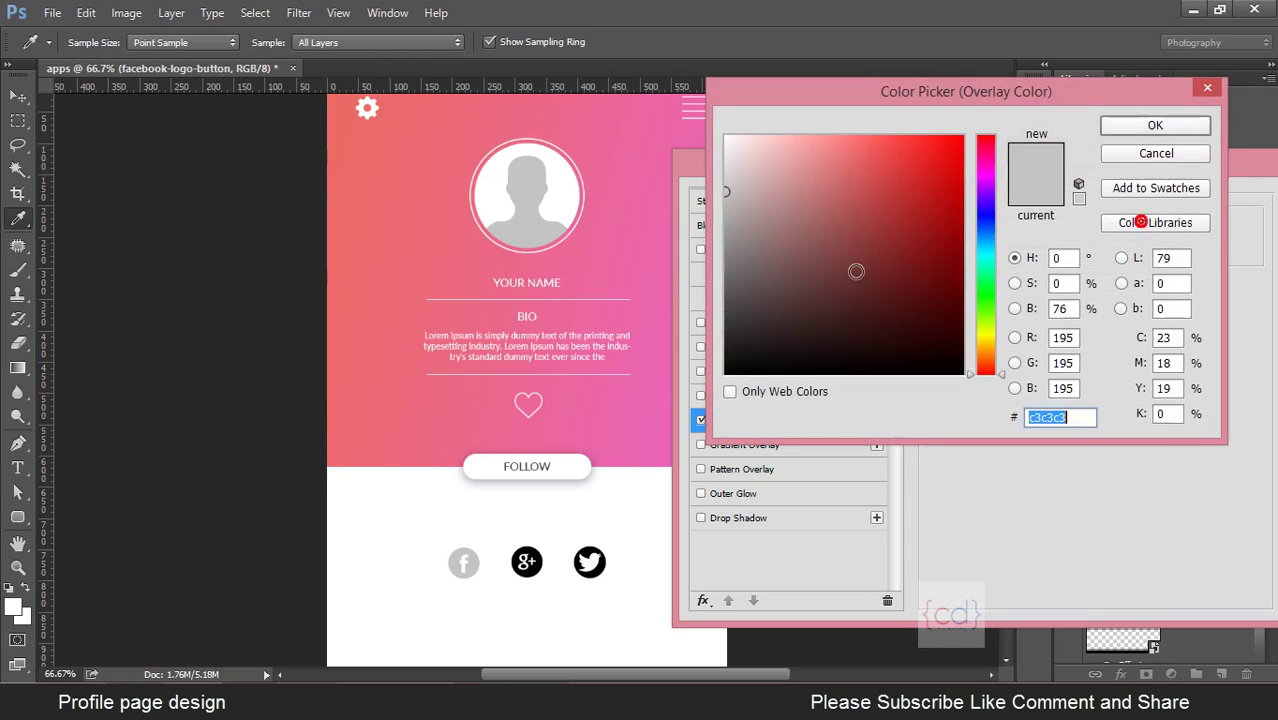
left_click(727, 196)
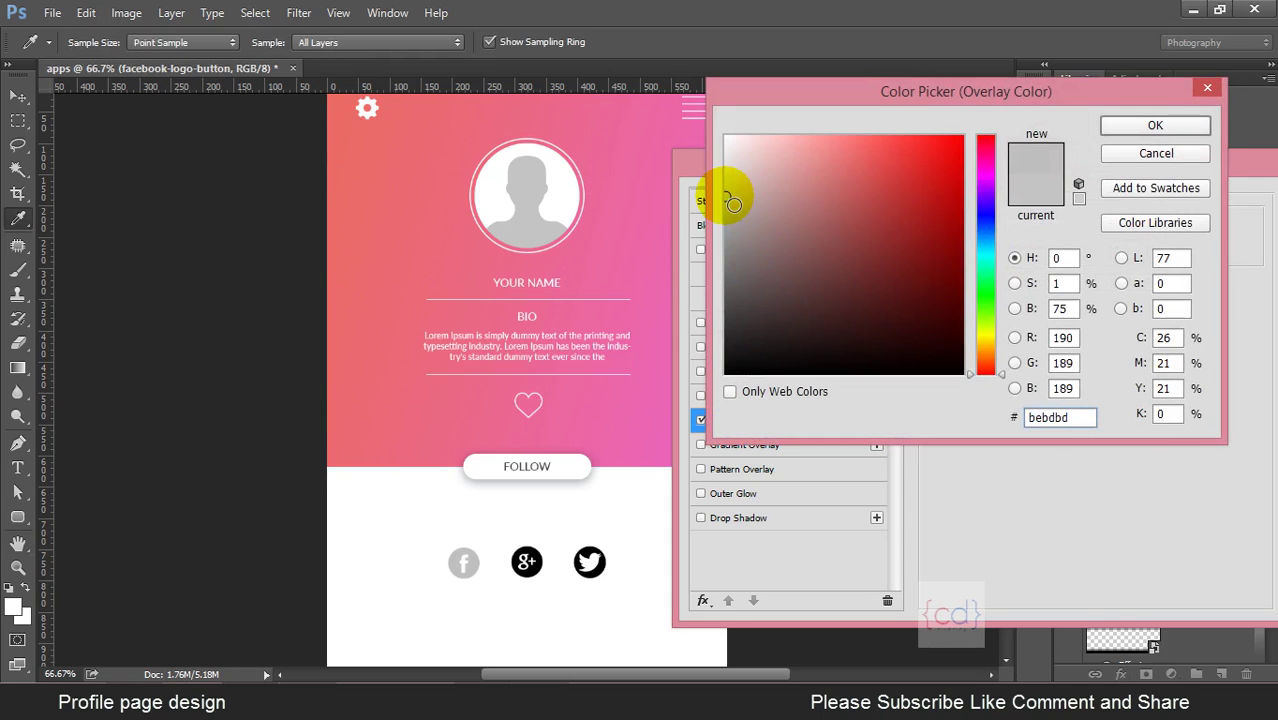
left_click(1145, 128)
left_click_drag(1204, 160, 914, 162)
Apply the grey overlay to the Facebook icon and copy its layer style.
left_click(1081, 204)
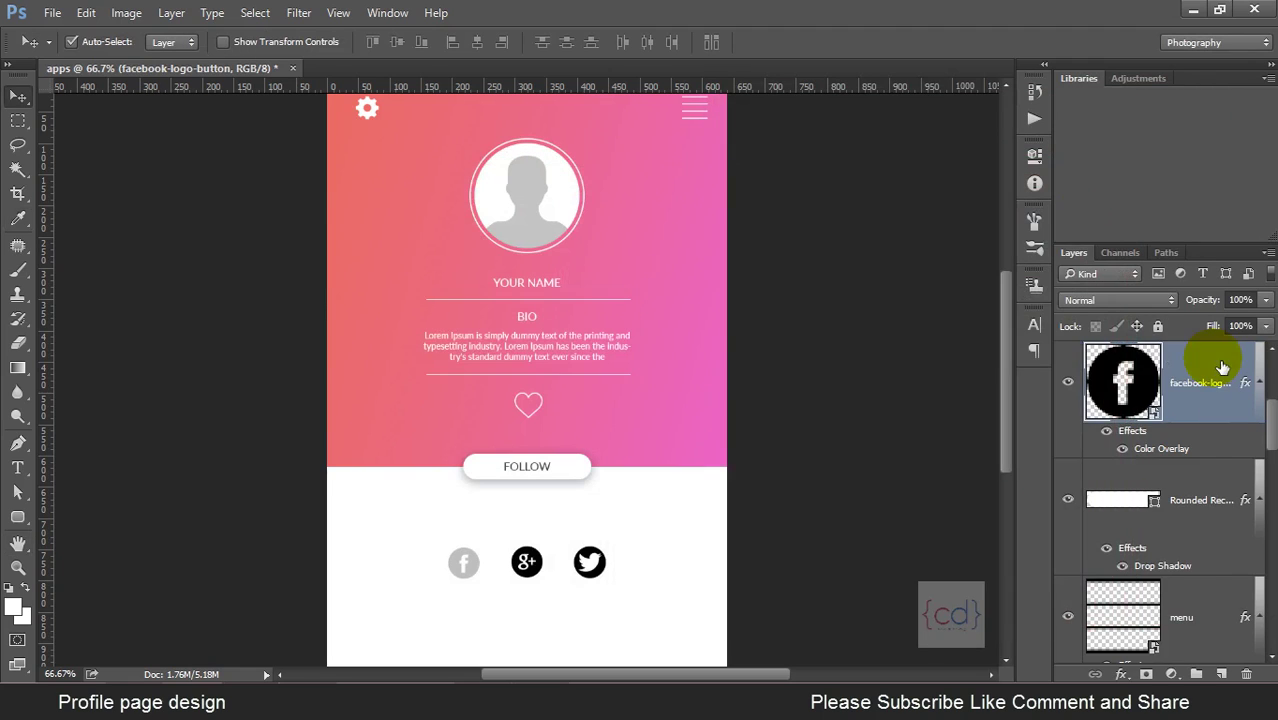
right_click(1209, 353)
left_click(999, 563)
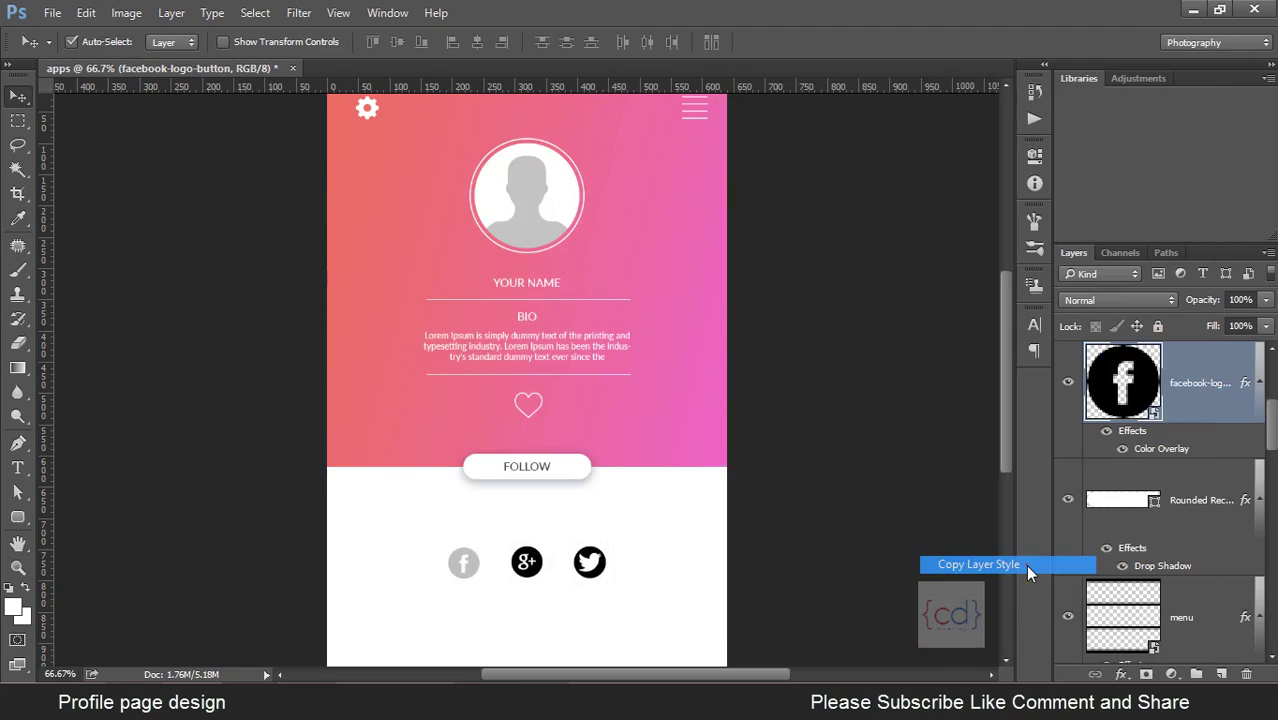
scroll(1192, 513, "down", 2)
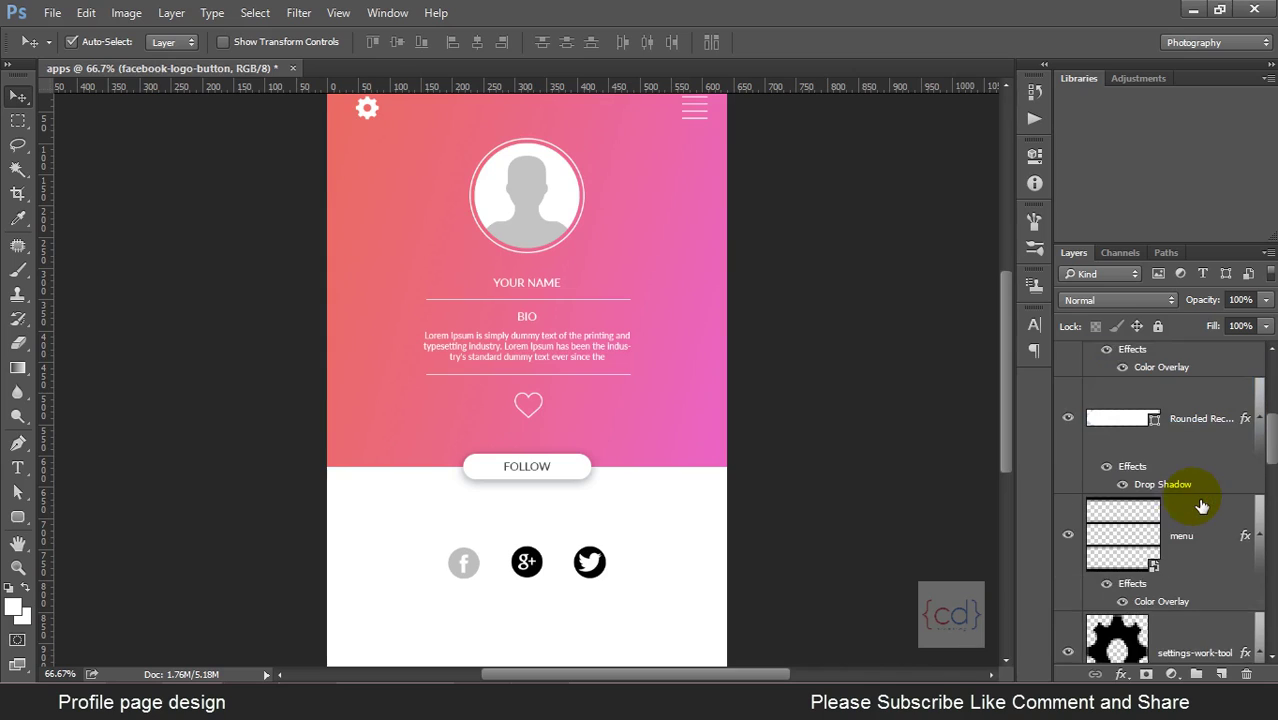
scroll(1192, 513, "down", 2)
scroll(1200, 505, "up", 3)
scroll(1202, 502, "up", 2)
Paste the copied grey style onto the Twitter and Google+ icon layers.
left_click(1204, 480)
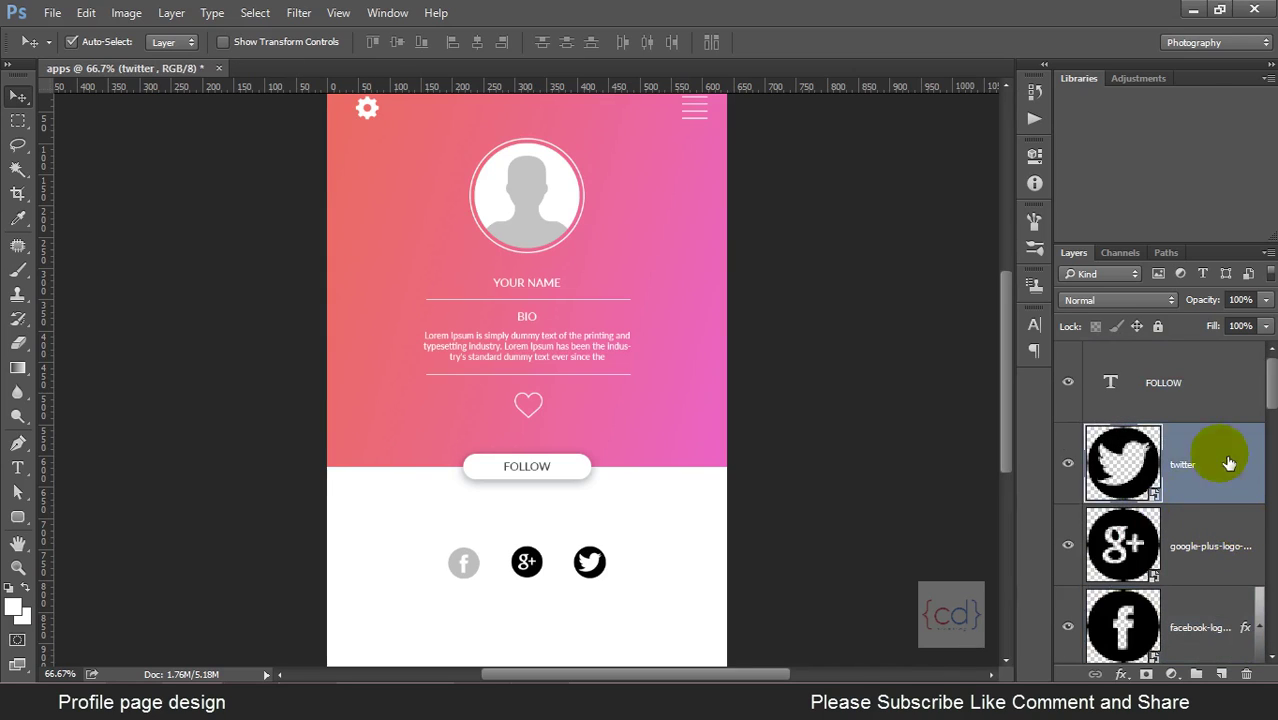
right_click(1221, 459)
left_click(1036, 583)
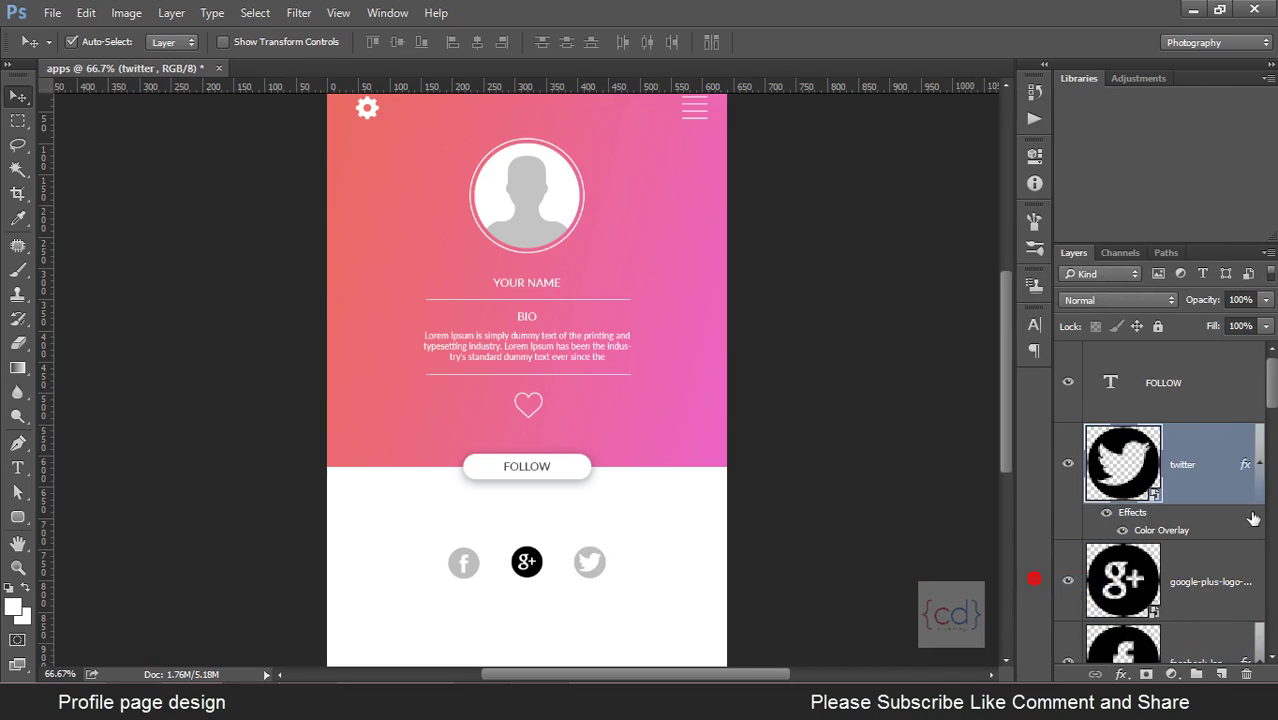
right_click(1231, 554)
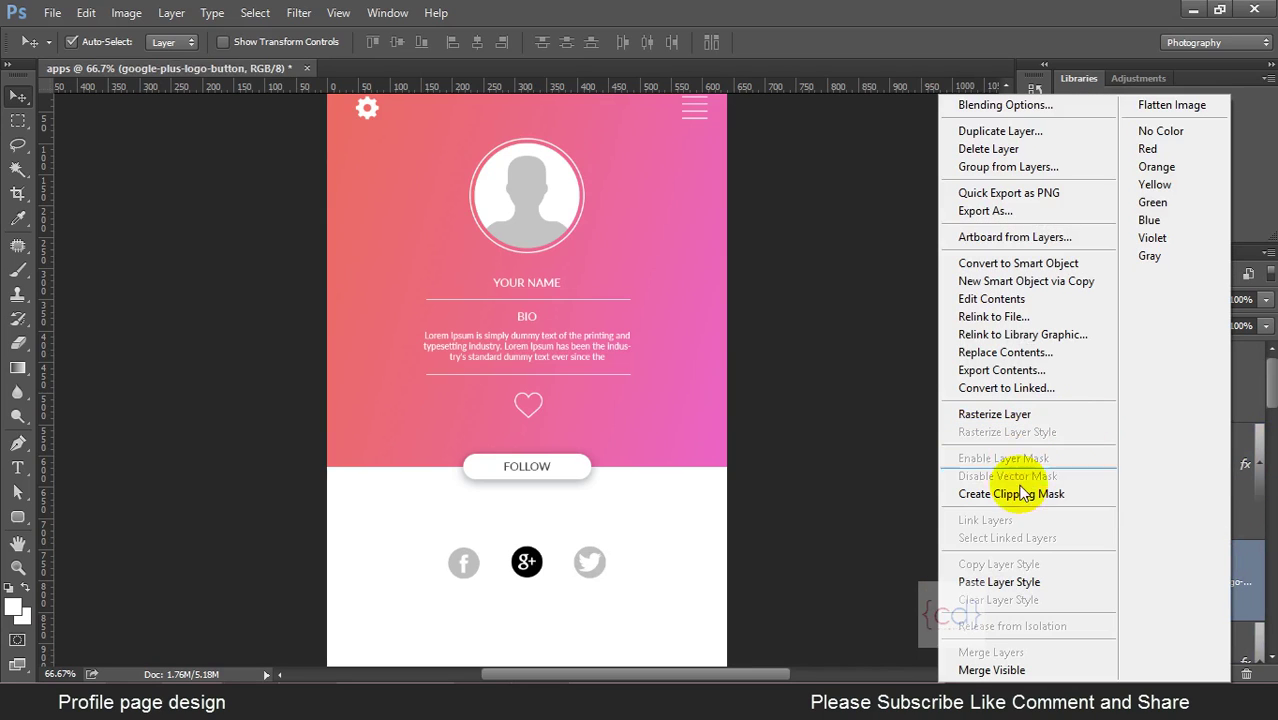
left_click(1015, 582)
left_click(755, 472)
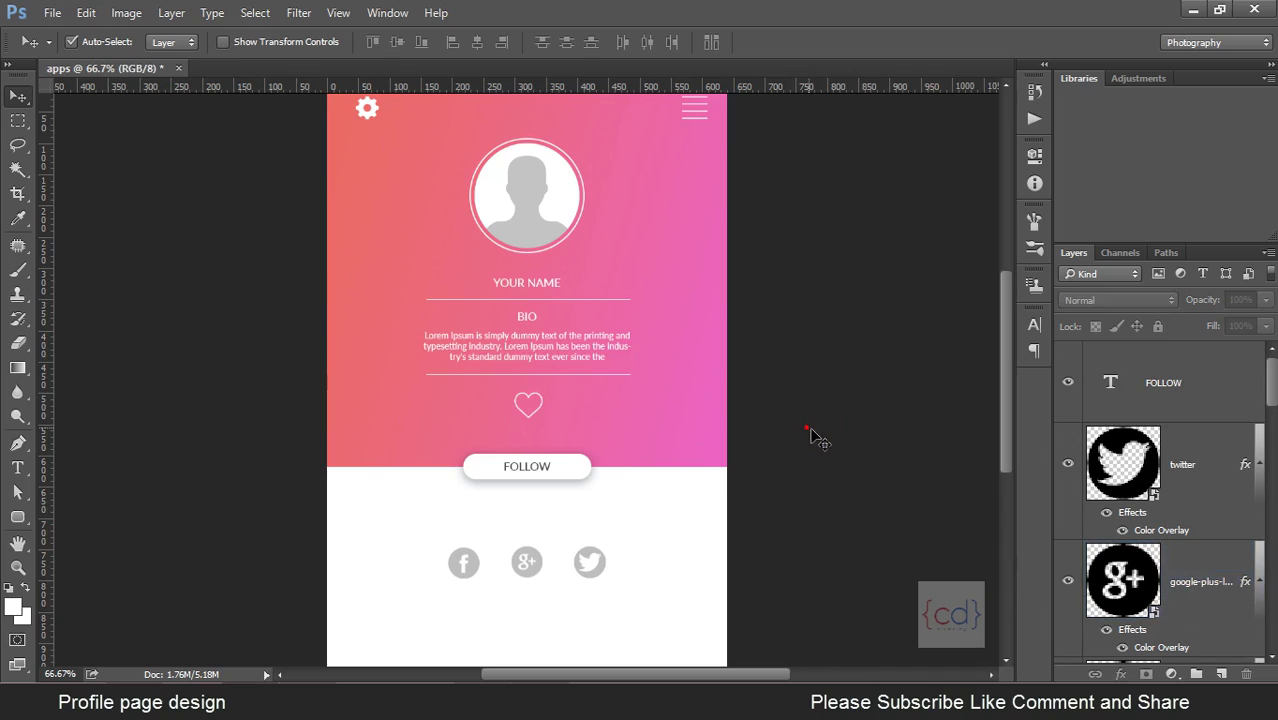
left_click_drag(847, 491, 851, 487)
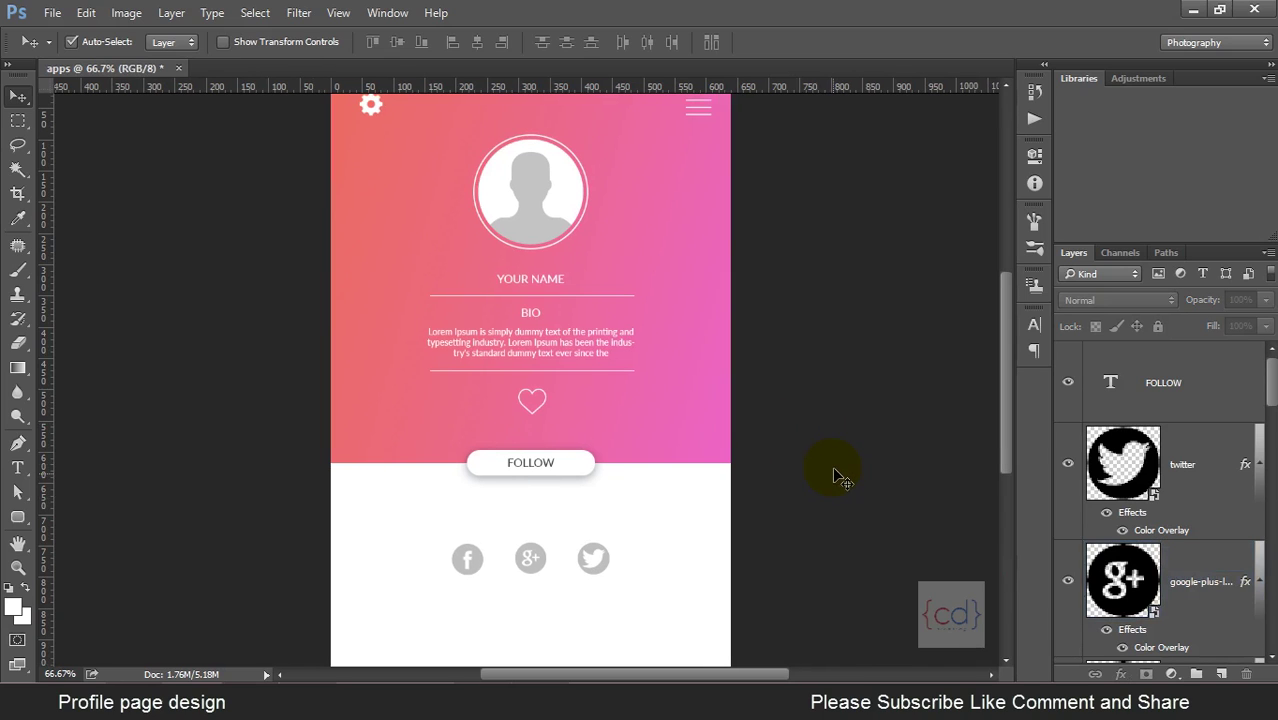
left_click(52, 12)
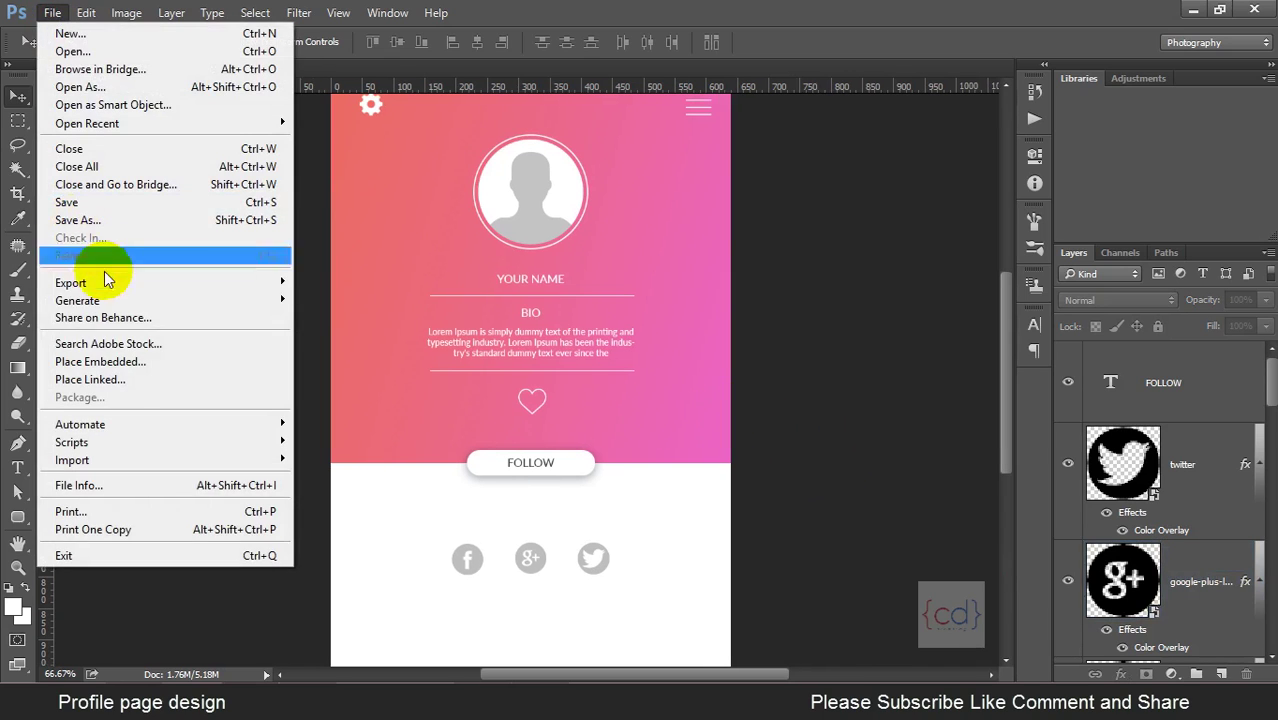
Embed return.psd from the icons folder into the design.
left_click(155, 361)
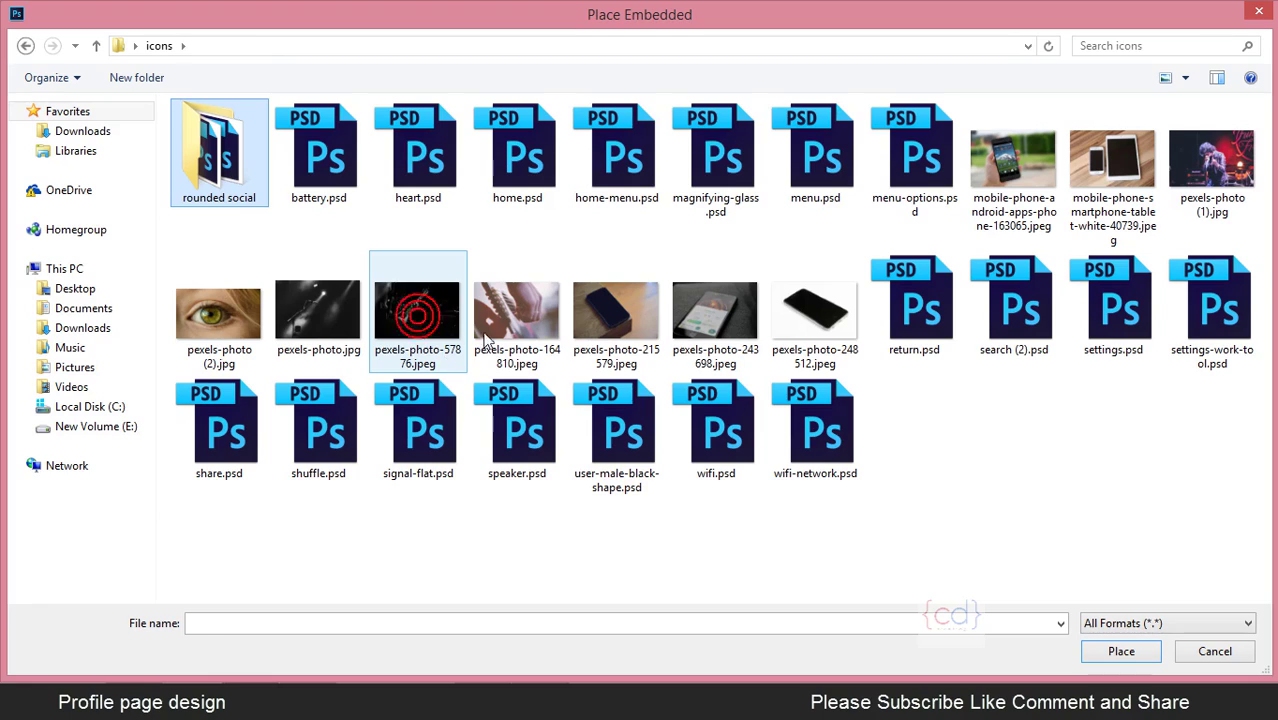
left_click(487, 335)
left_click(318, 150)
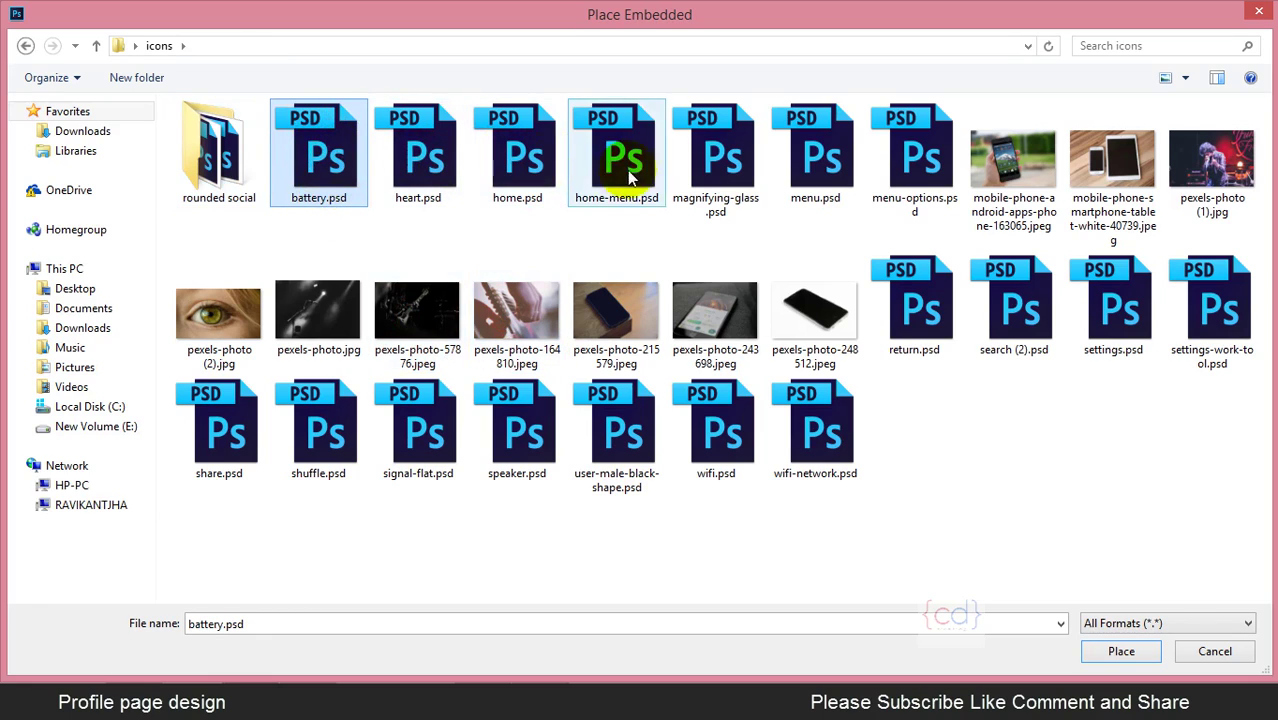
left_click(927, 298)
left_click(1104, 653)
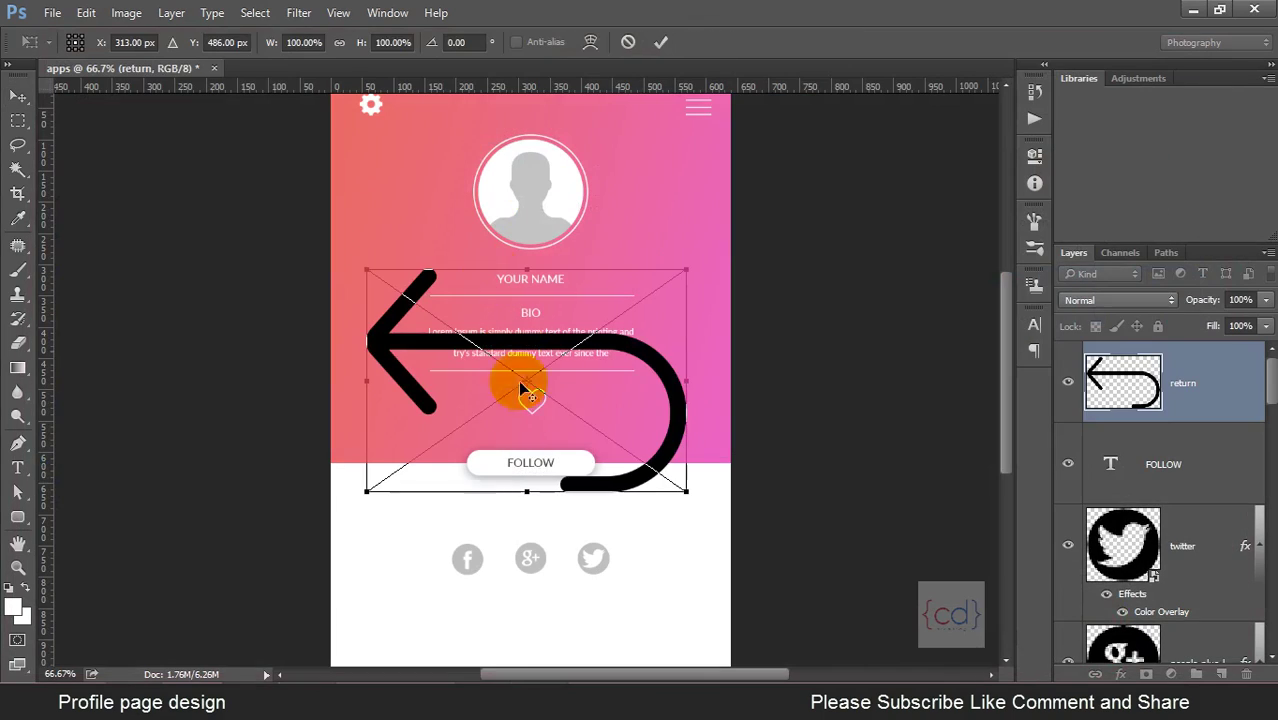
Scale the return arrow to about 13.7% and position it in the bottom-left corner.
mouse_move(697, 505)
left_mouse_down()
mouse_move(572, 400)
mouse_move(532, 562)
mouse_move(421, 645)
left_mouse_up()
scroll(420, 636, "up", 2)
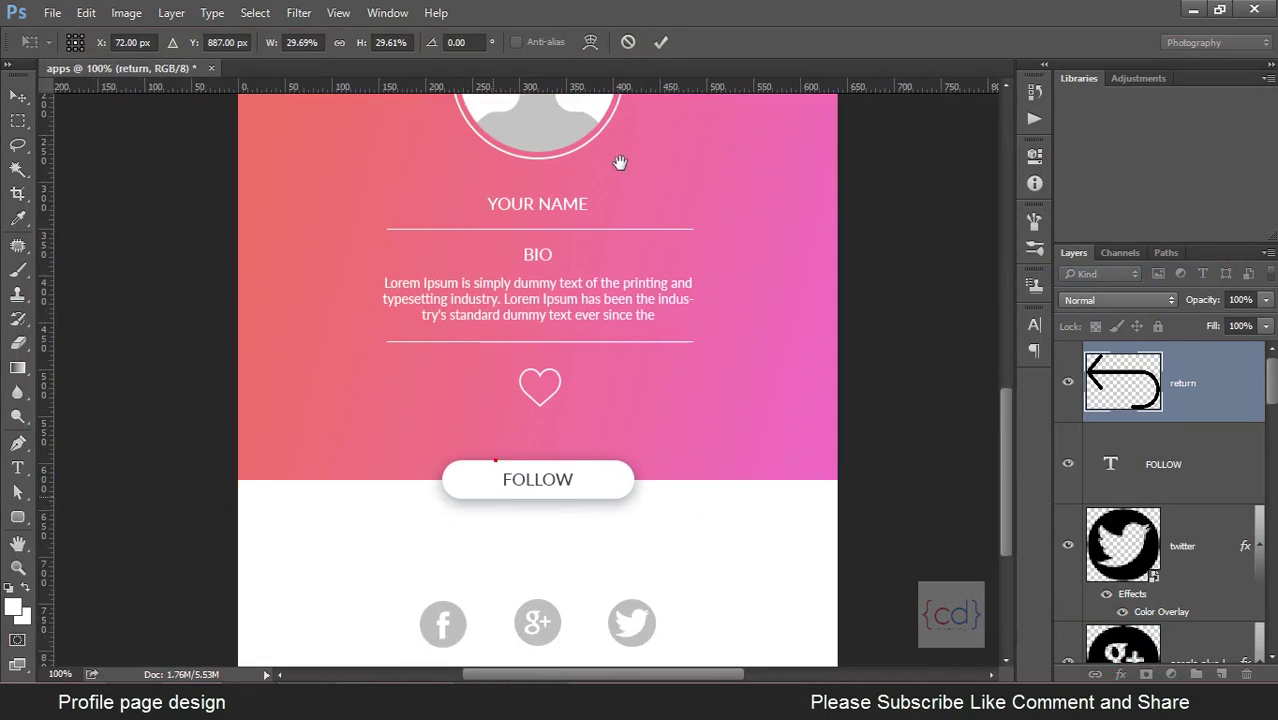
scroll(499, 436, "down", 4)
mouse_move(509, 423)
left_mouse_down()
mouse_move(470, 393)
mouse_move(446, 401)
mouse_move(411, 384)
mouse_move(442, 396)
left_mouse_up()
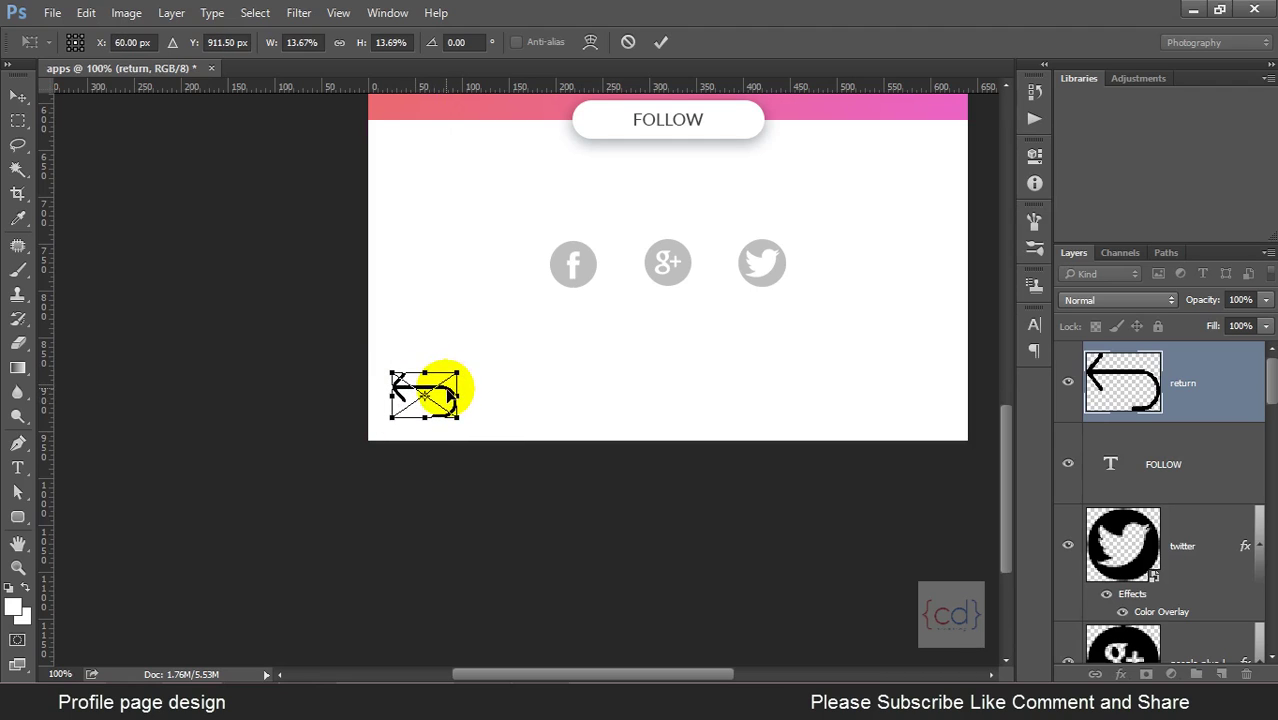
key("Return")
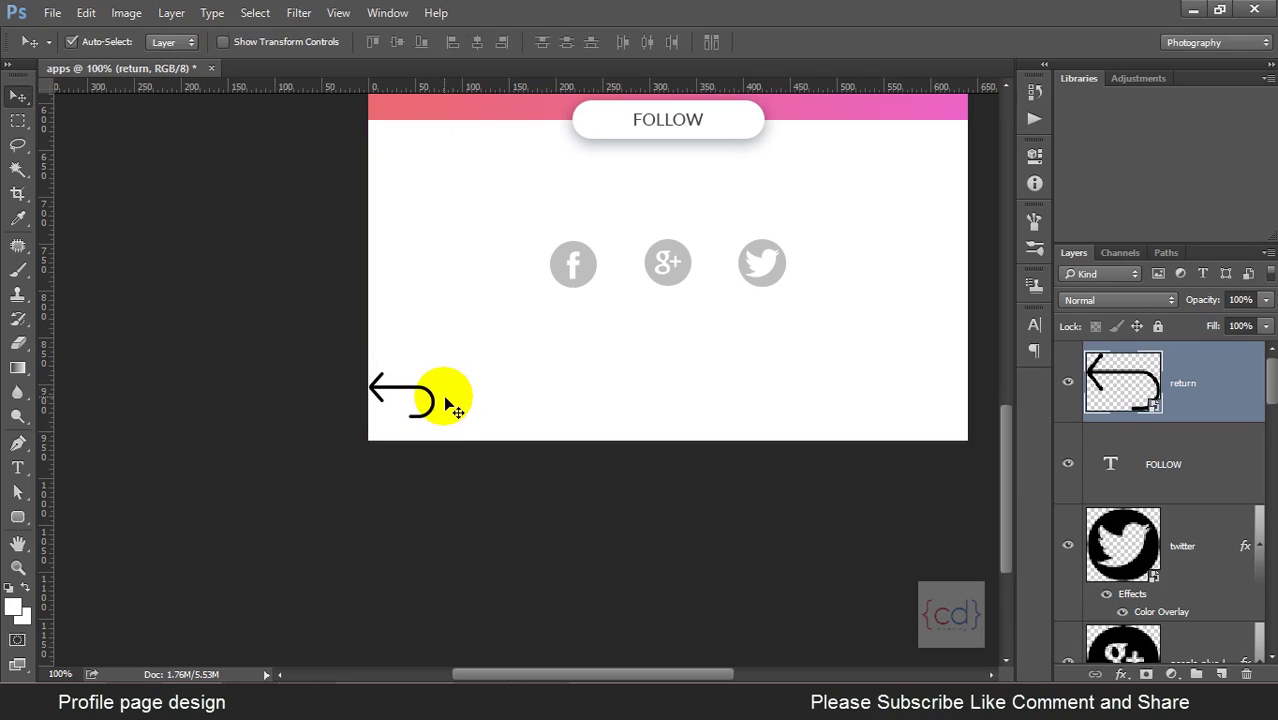
key("ctrl+minus")
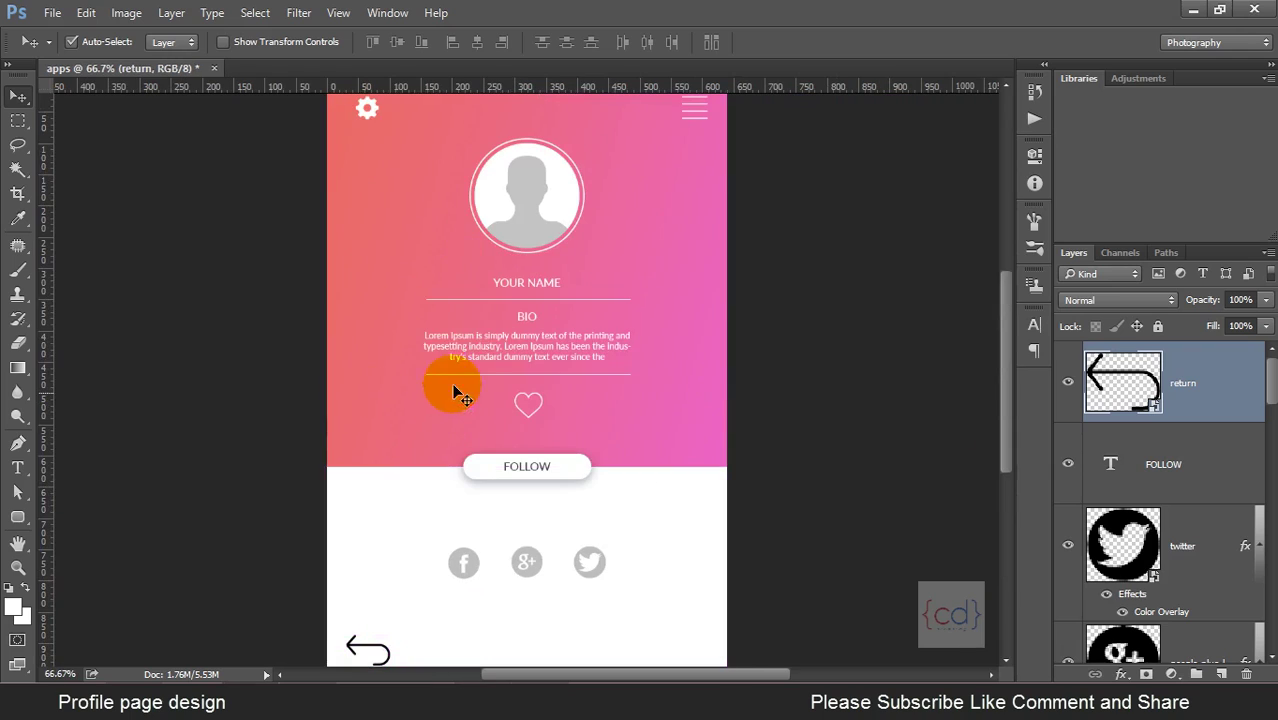
key("ctrl+t")
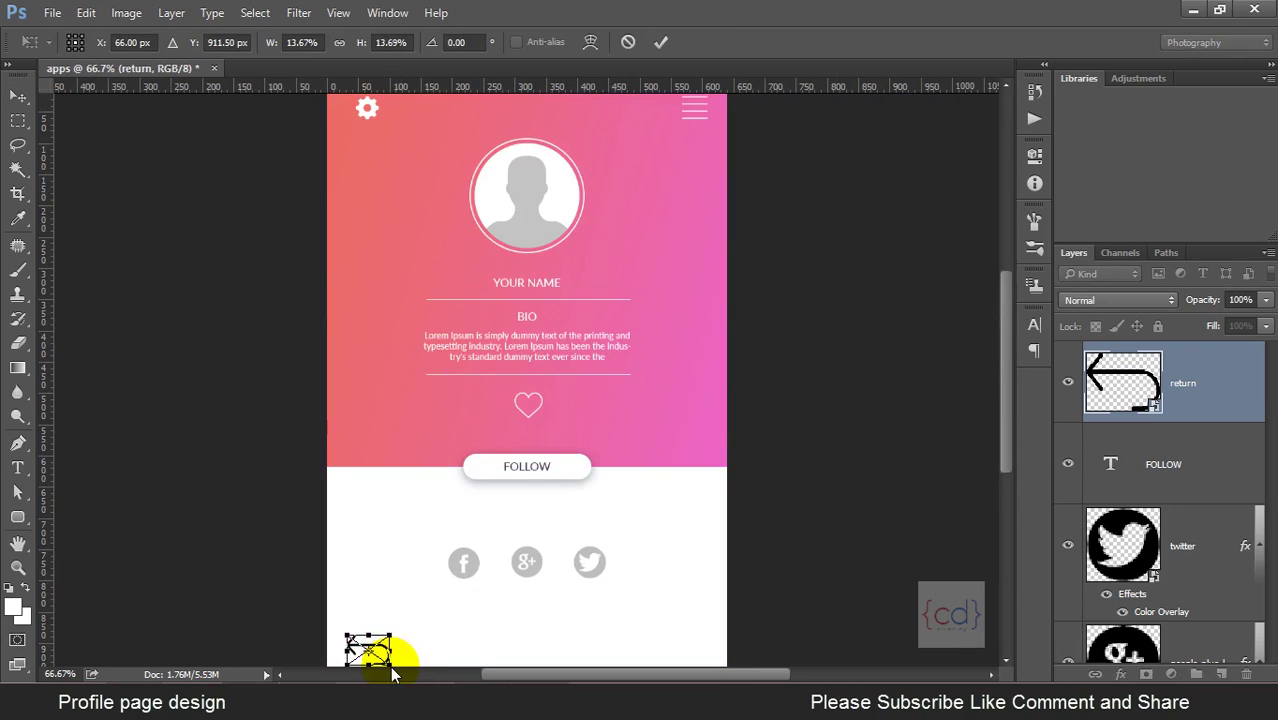
key("Return")
mouse_move(398, 674)
left_mouse_down()
mouse_move(387, 664)
mouse_move(520, 582)
left_mouse_up()
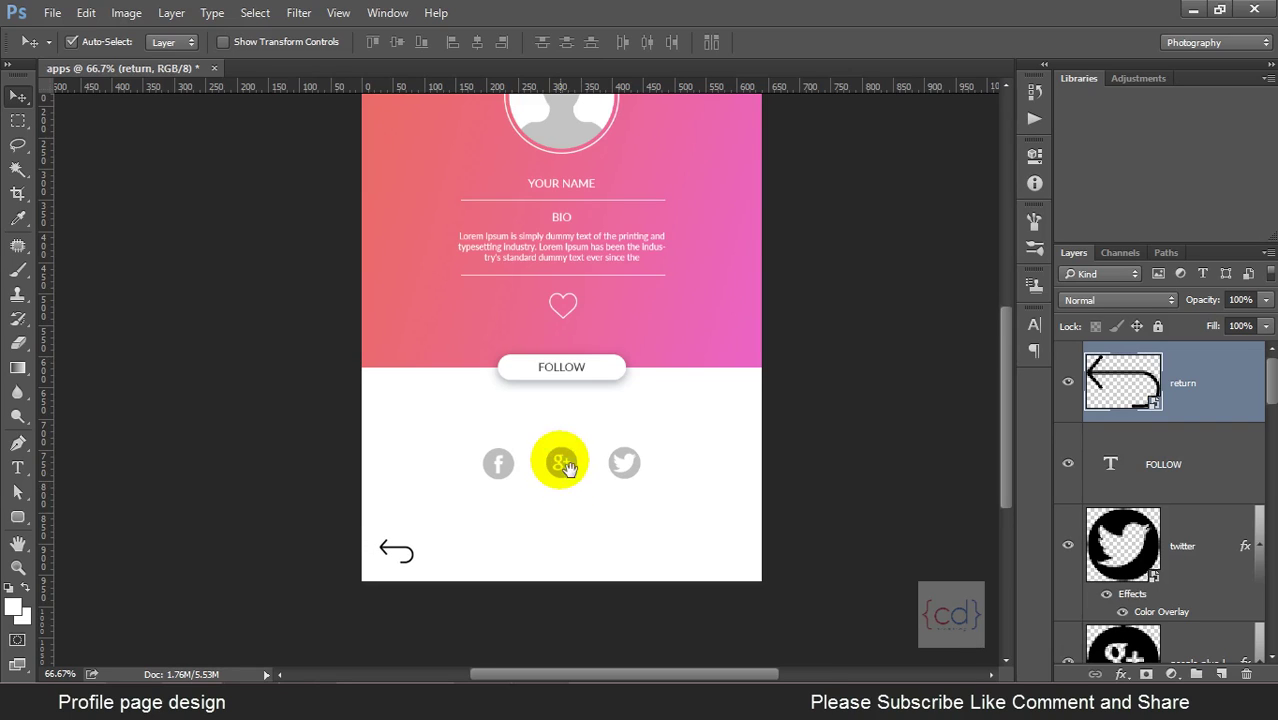
Enable a Color Overlay in the return arrow layer's style settings.
left_click_drag(565, 497, 596, 437)
left_click(592, 430)
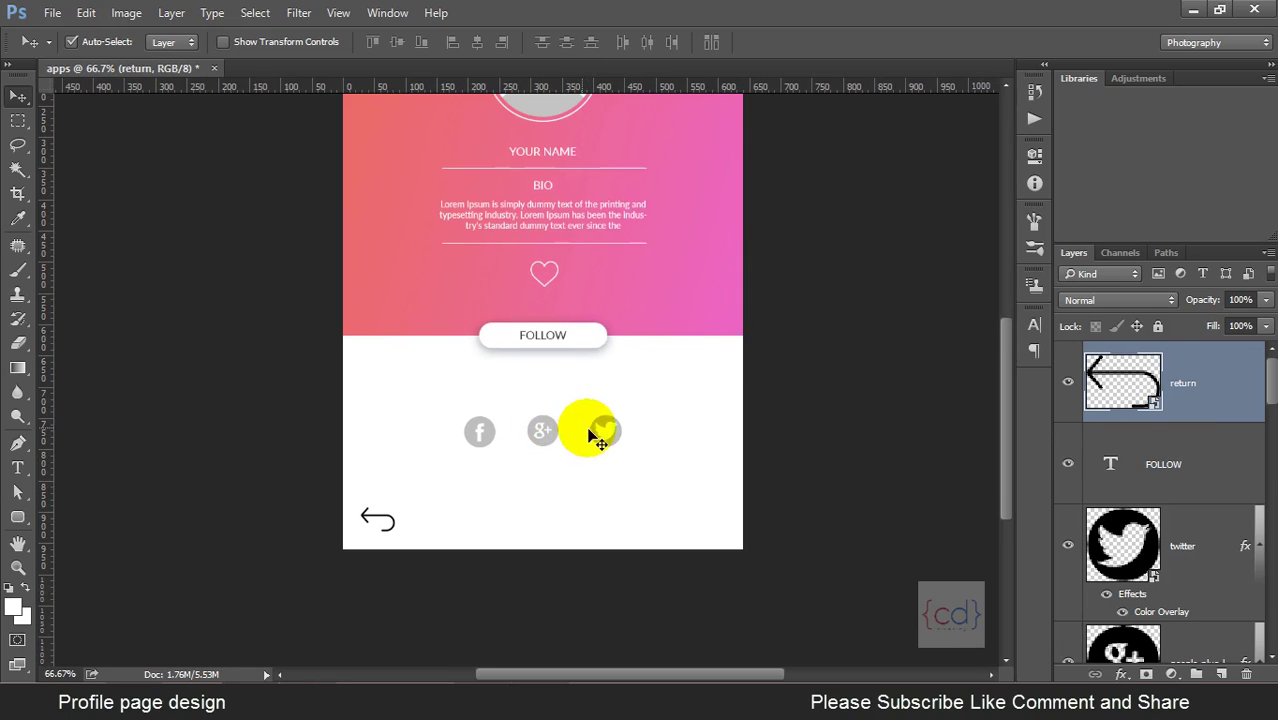
double_click(1119, 381)
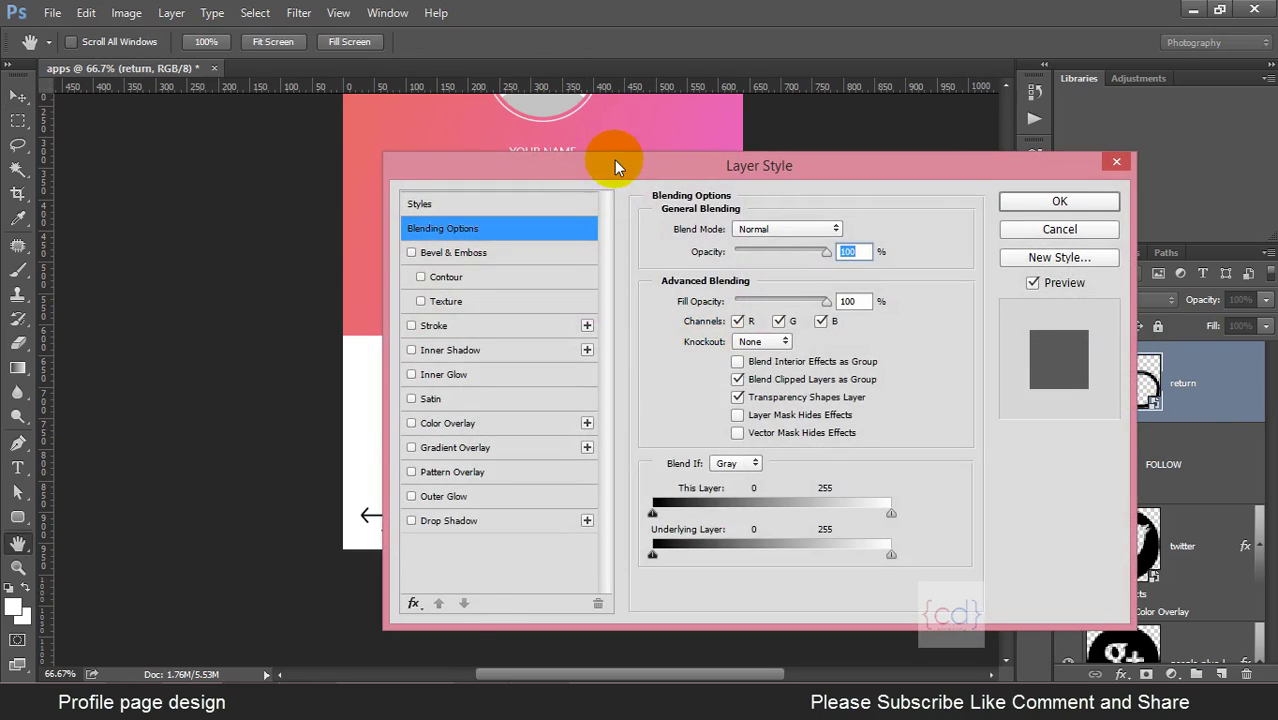
left_click_drag(614, 160, 972, 134)
left_click(798, 393)
Set the overlay to the Facebook icon's grey, darkened slightly to #acabab, and apply it.
left_click(1206, 203)
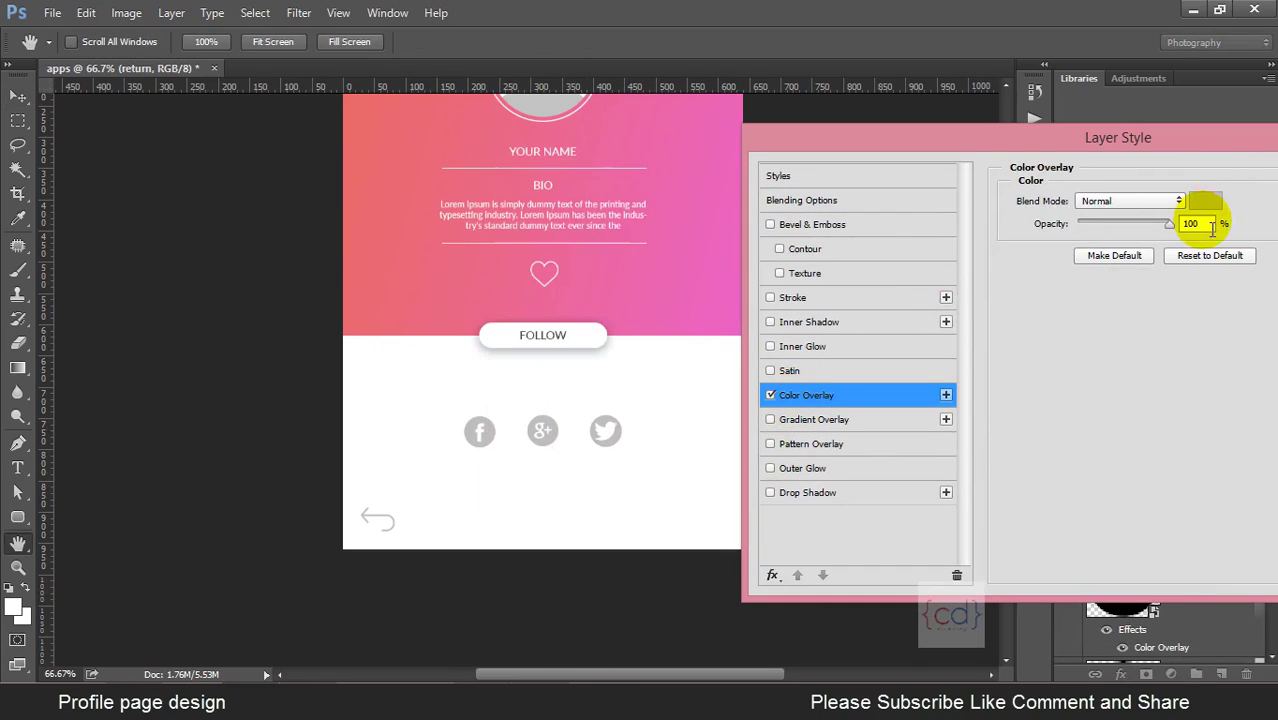
left_click(474, 420)
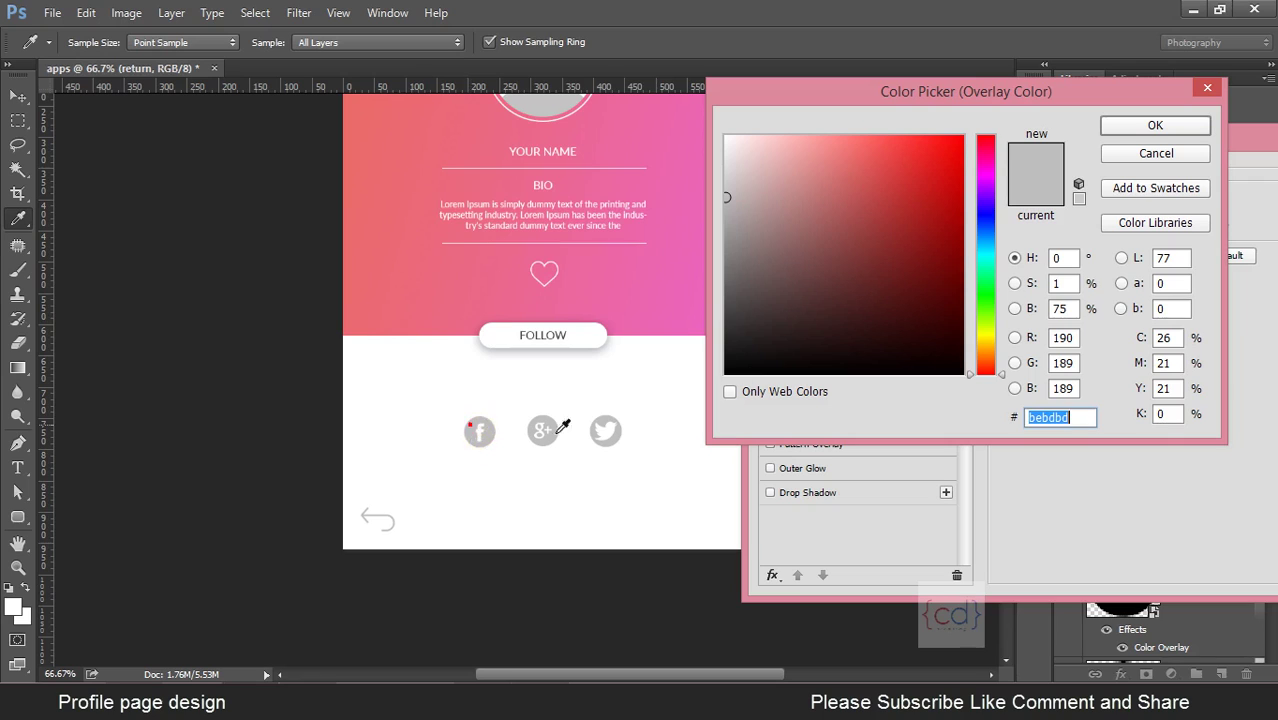
left_click_drag(737, 207, 734, 221)
left_click(1155, 125)
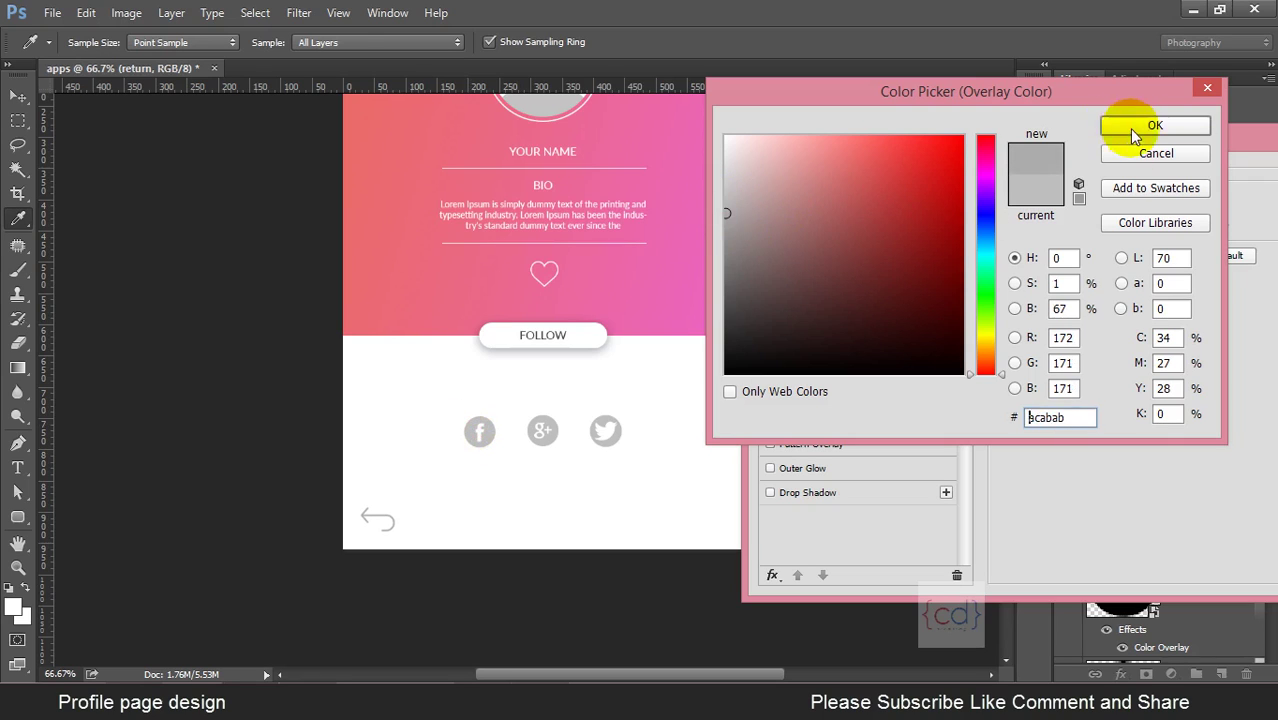
left_click(1185, 142)
left_click(1210, 168)
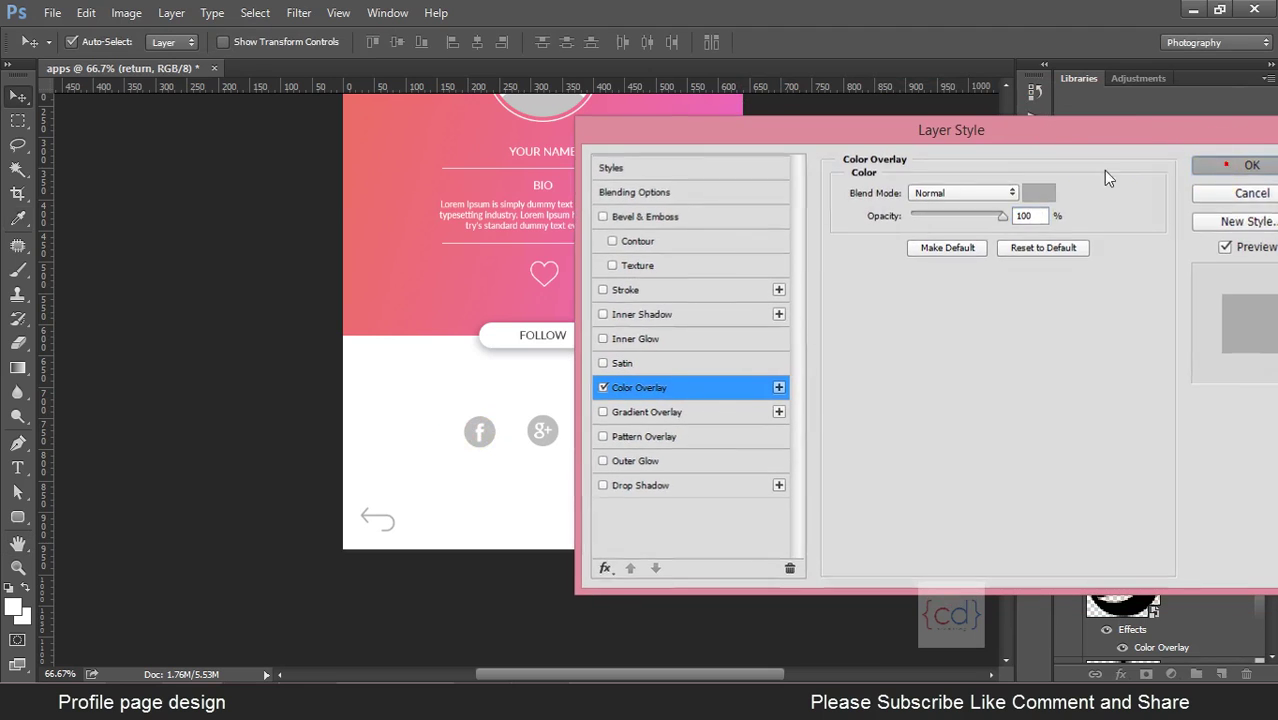
left_click(52, 12)
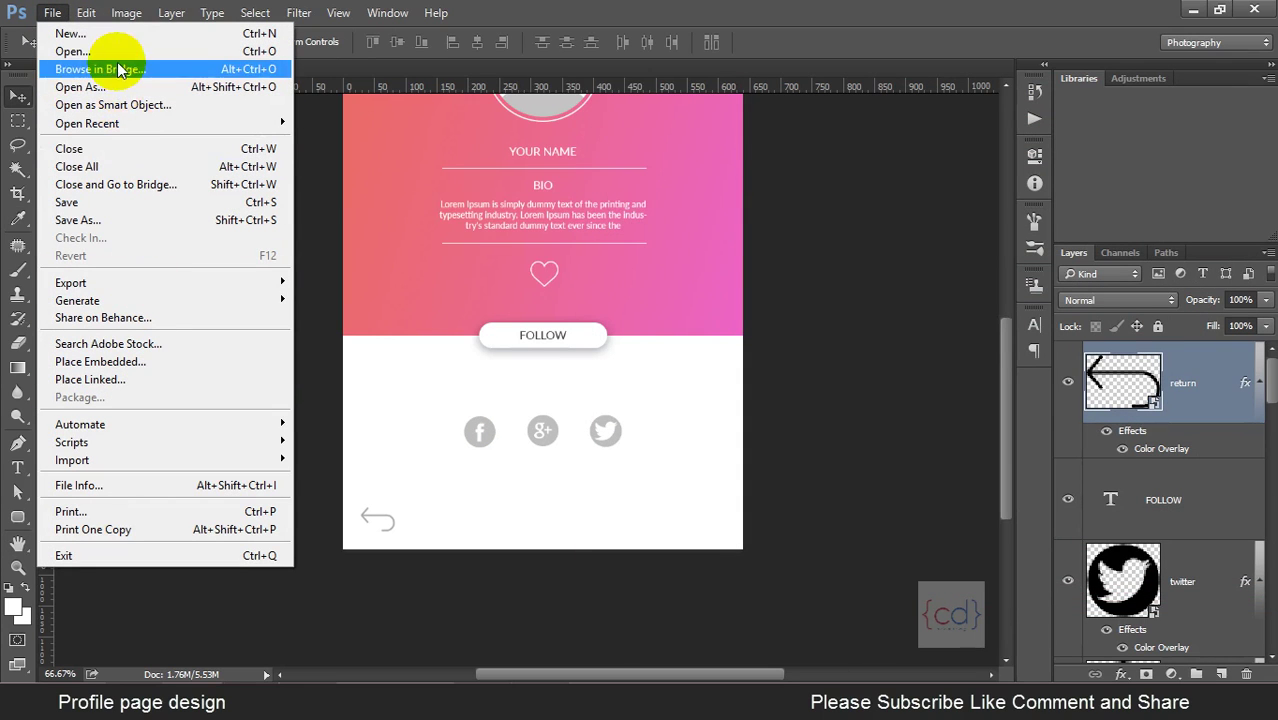
Embed the house icon from the icons folder, scaled to about 8%, in the bottom-right corner.
left_click(160, 363)
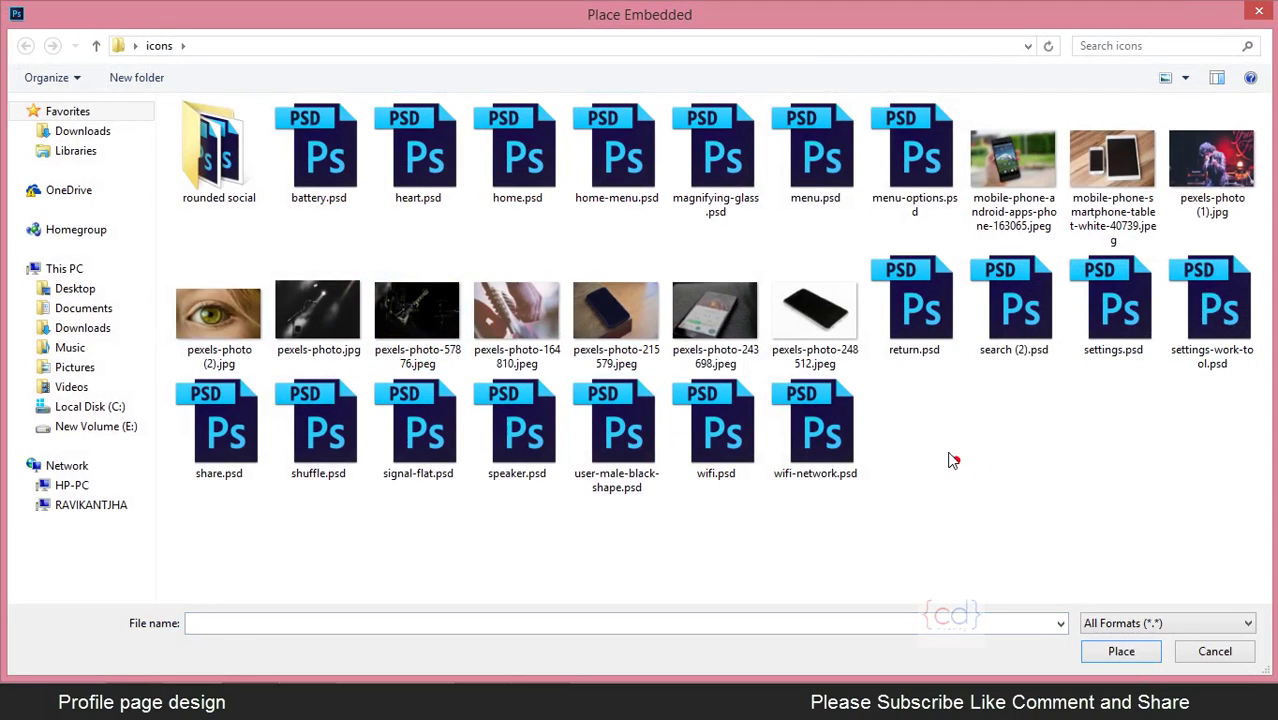
left_click(918, 315)
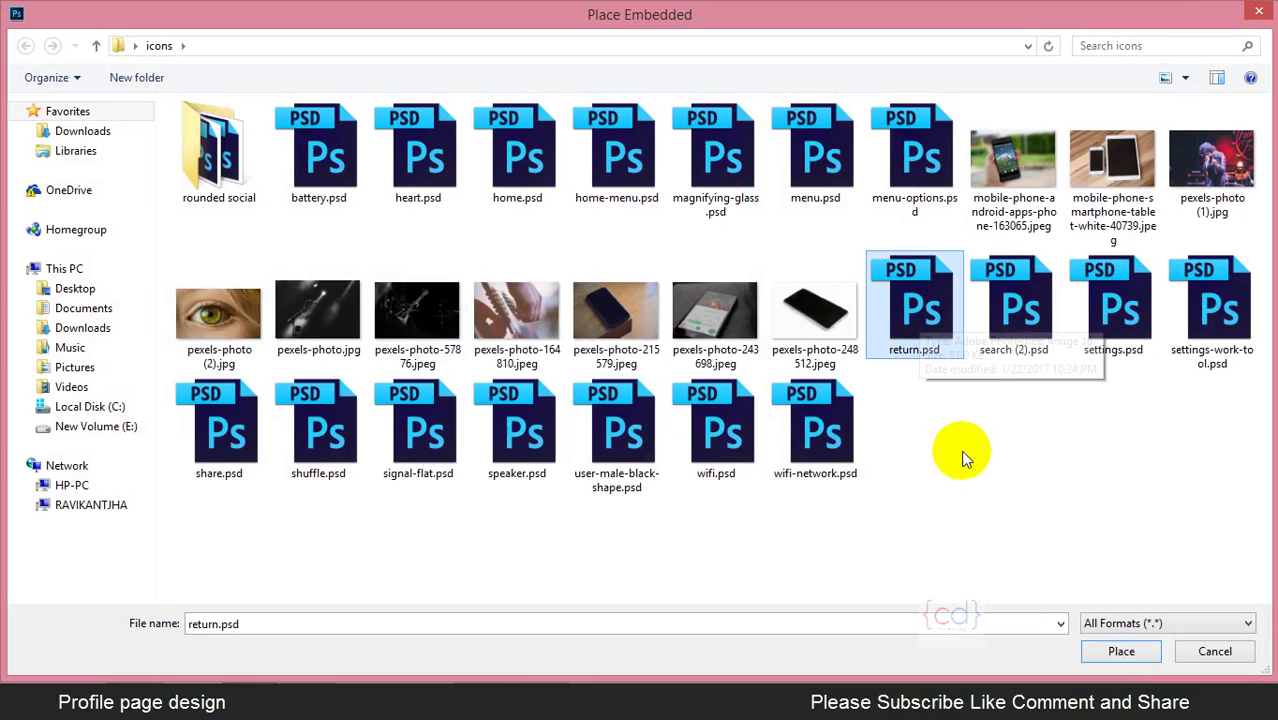
left_click(620, 175)
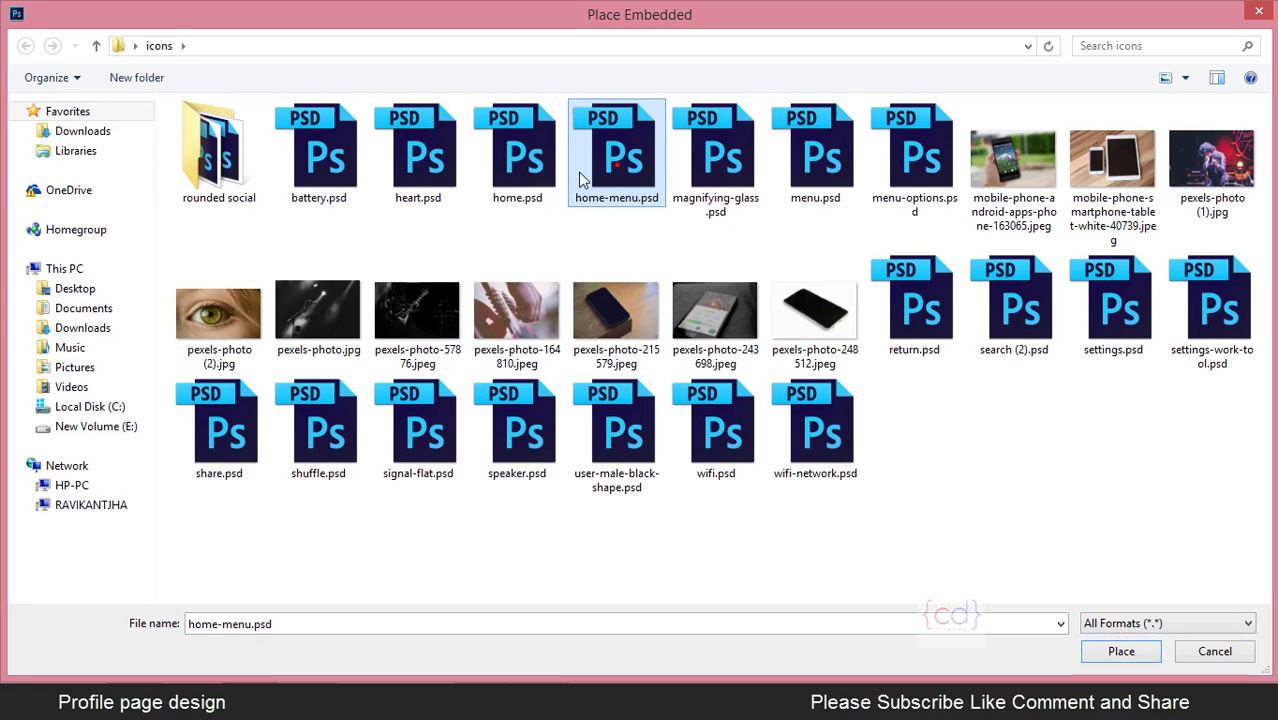
left_click(538, 171)
left_click(1120, 651)
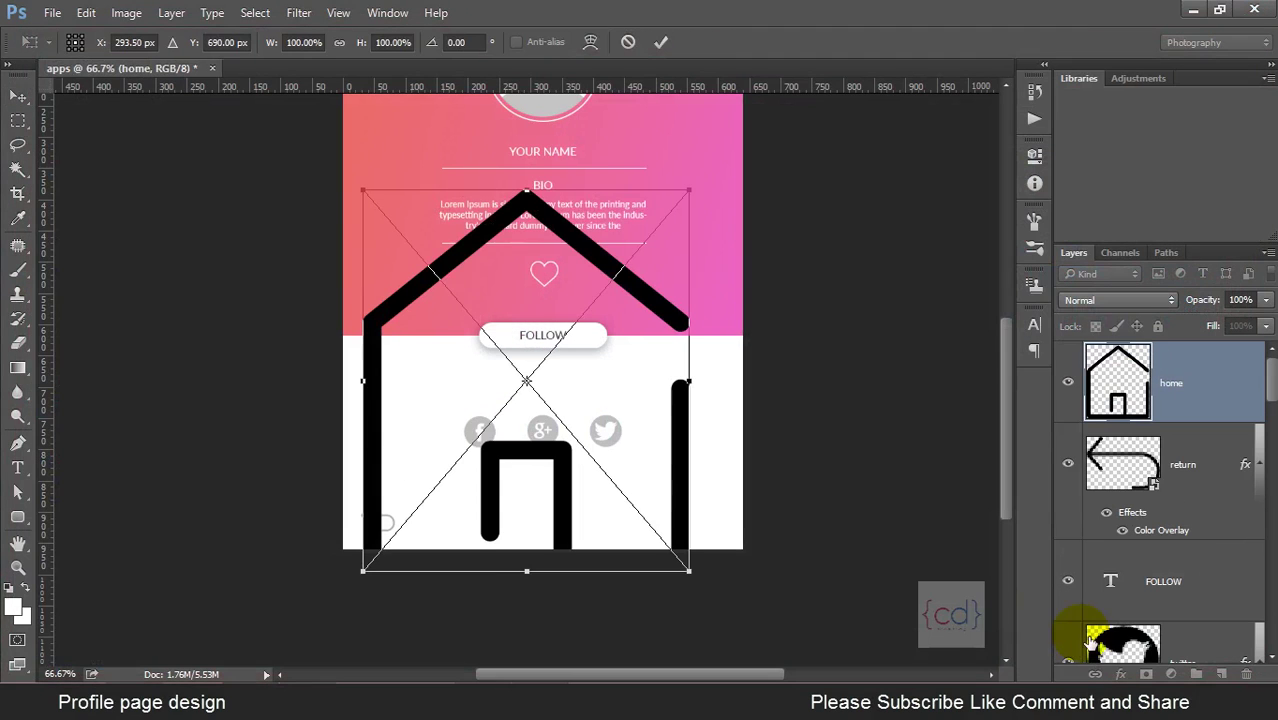
left_click_drag(695, 585, 590, 393)
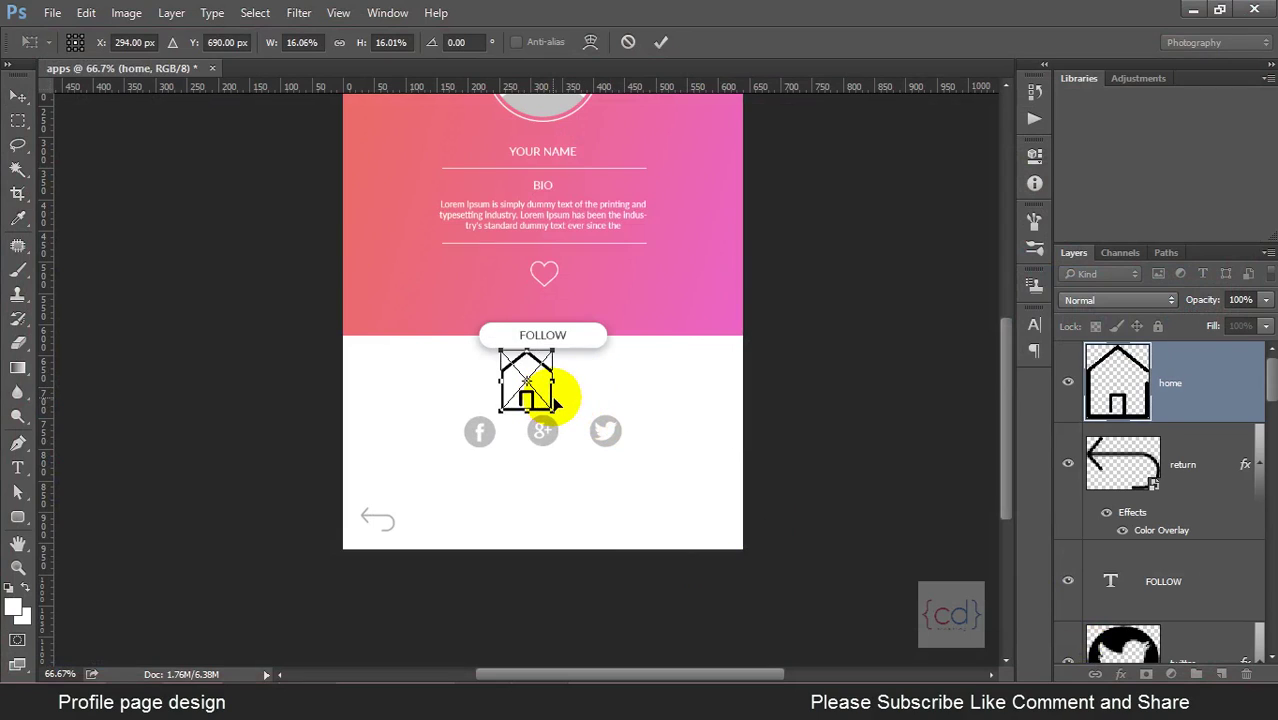
mouse_move(555, 402)
left_mouse_down()
mouse_move(722, 534)
mouse_move(712, 526)
left_mouse_up()
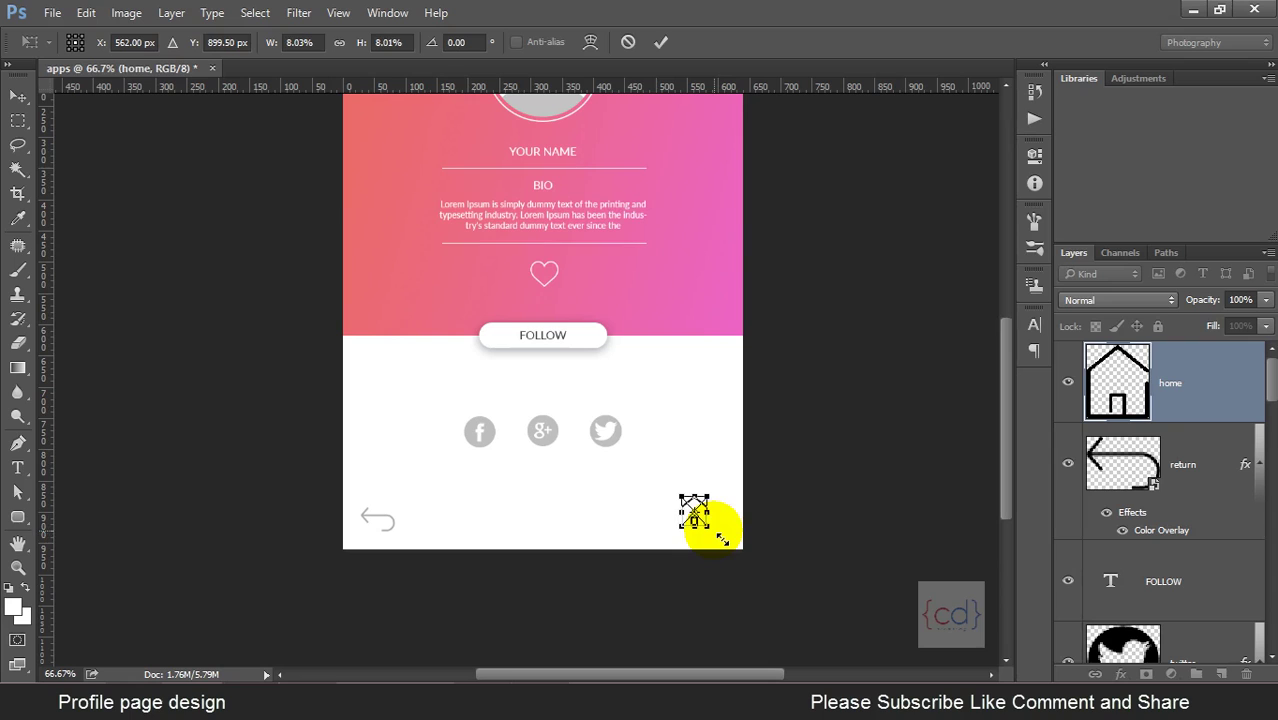
key("Return")
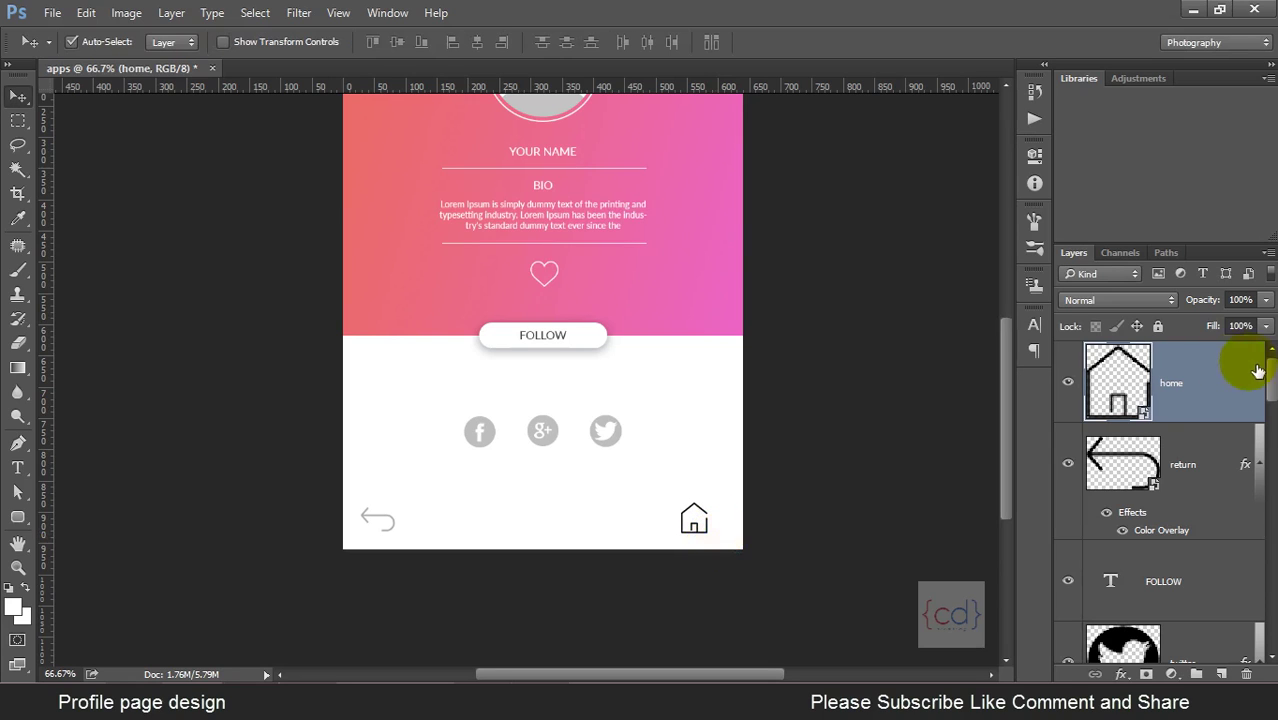
Copy the return arrow's grey style onto the house icon and nudge it up level with the arrow.
right_click(1234, 445)
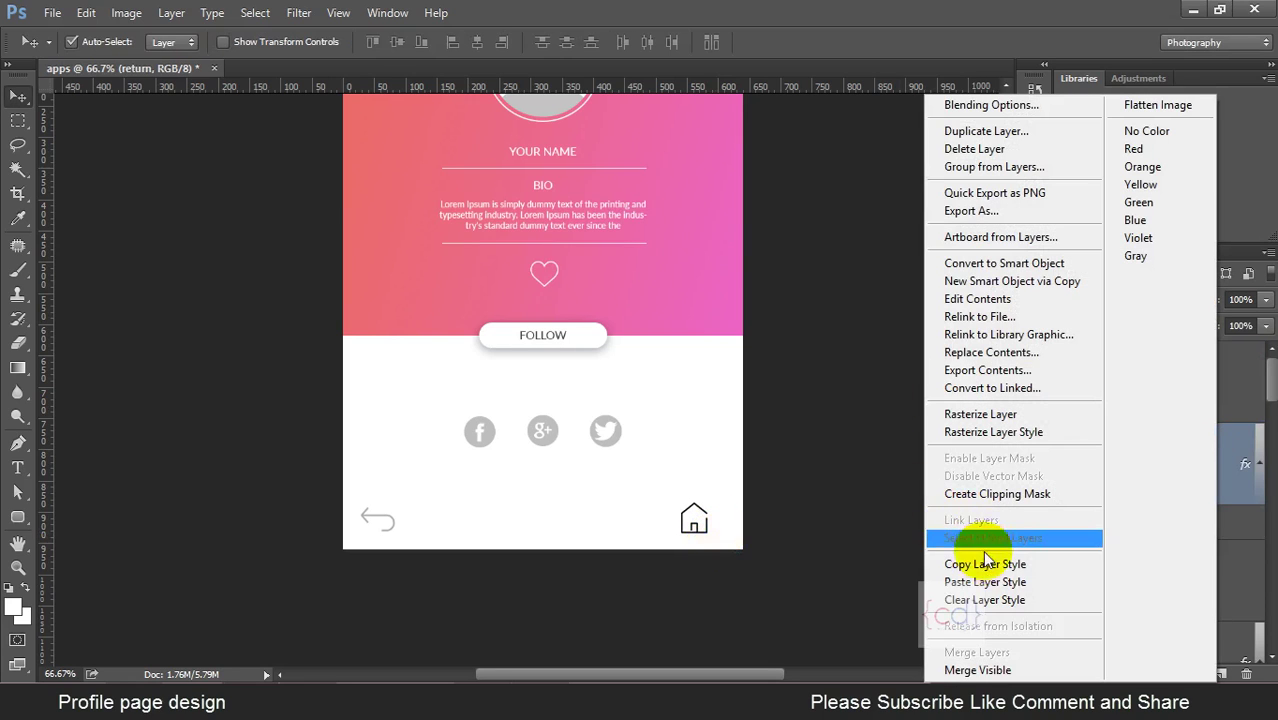
left_click(970, 564)
right_click(1232, 400)
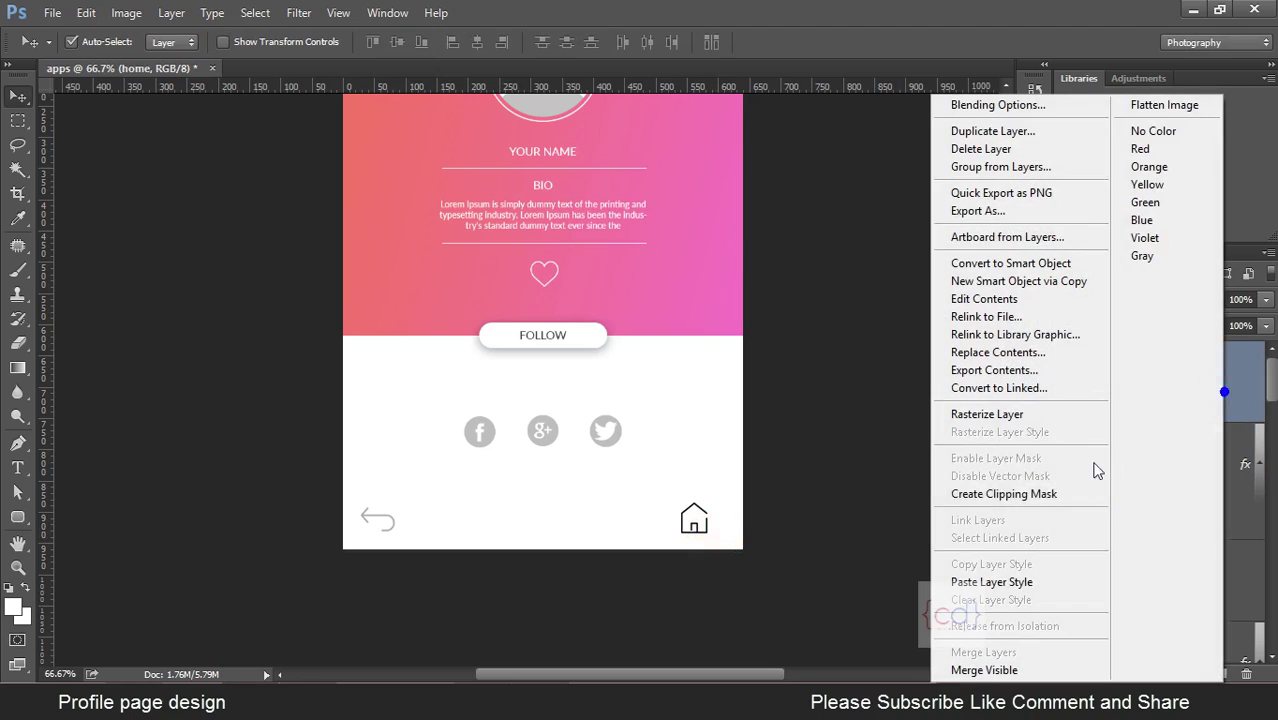
left_click(990, 582)
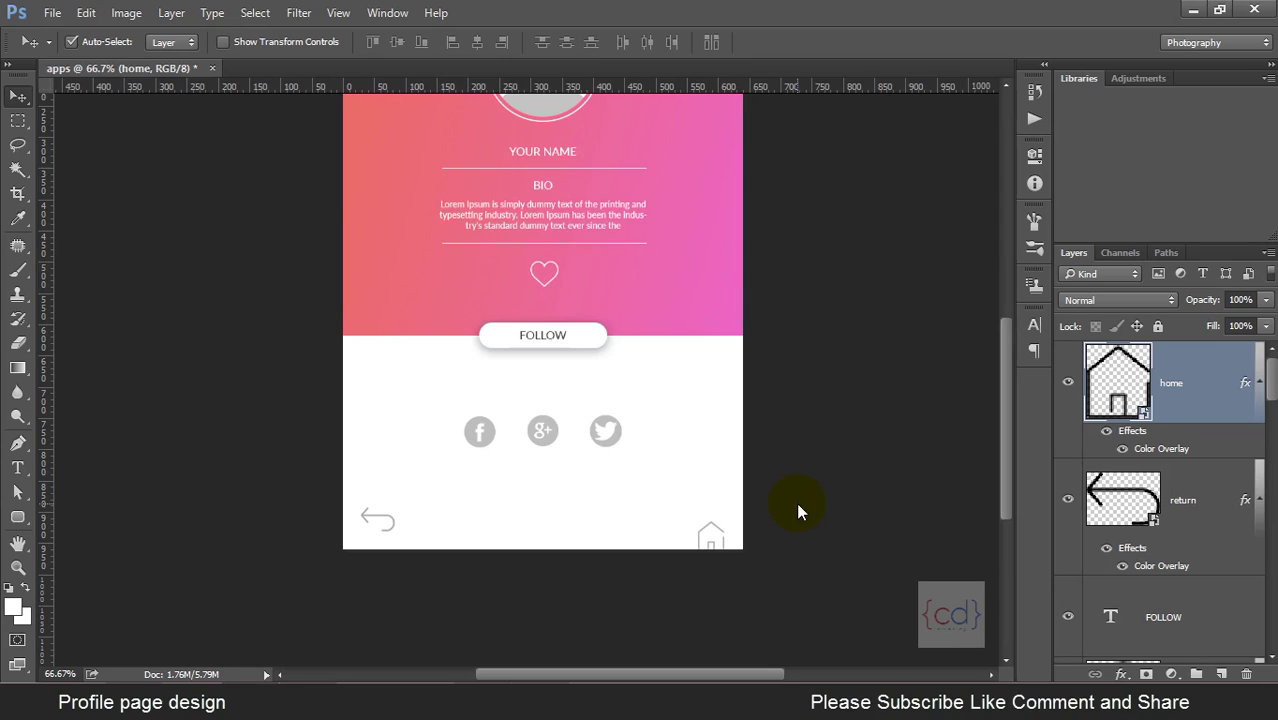
key("shift+Up")
key("shift+Up")
key("shift+Up")
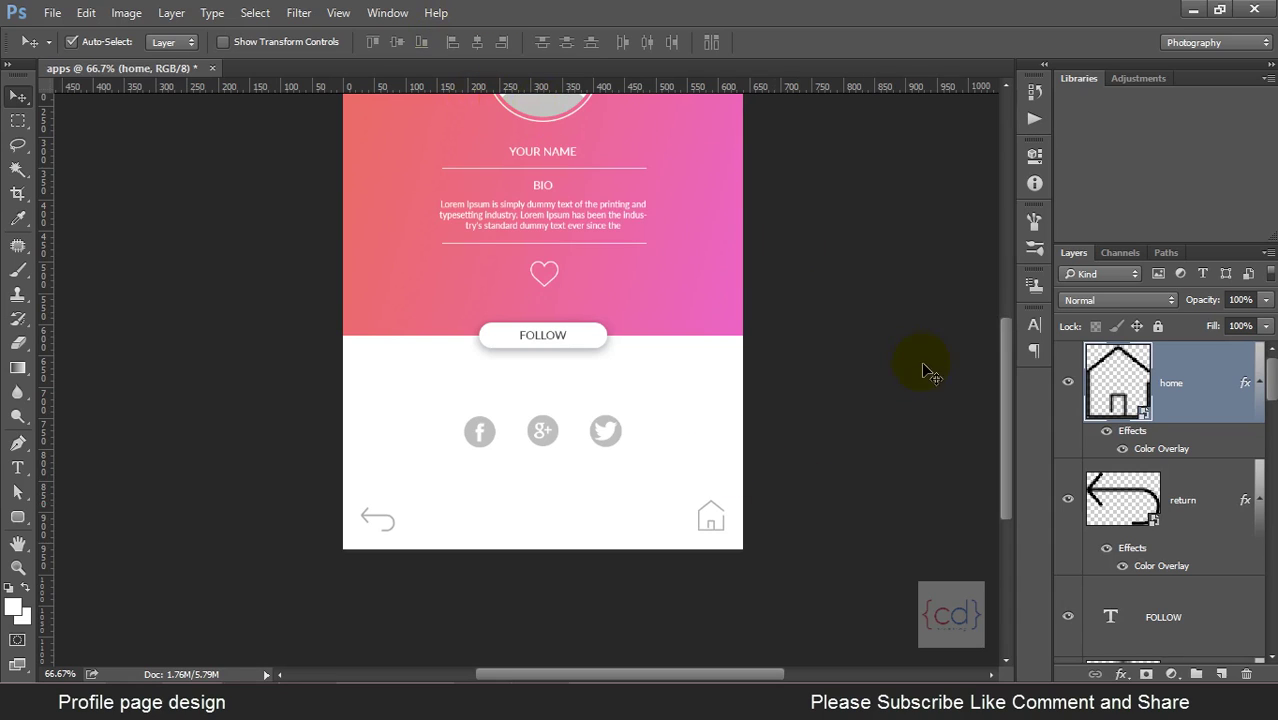
Zoom in and fit the whole profile design in the window to review it.
mouse_move(862, 272)
left_mouse_down()
mouse_move(858, 328)
mouse_move(897, 334)
left_mouse_up()
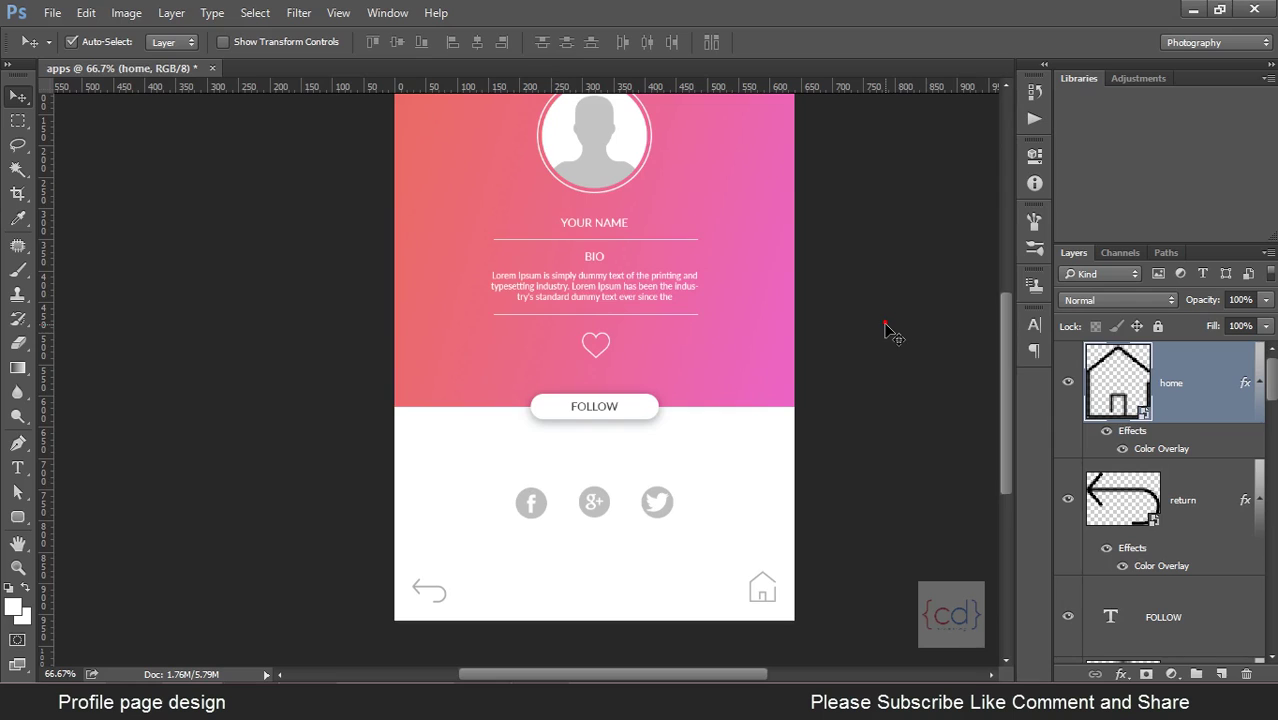
key("ctrl+0")
left_click(691, 332)
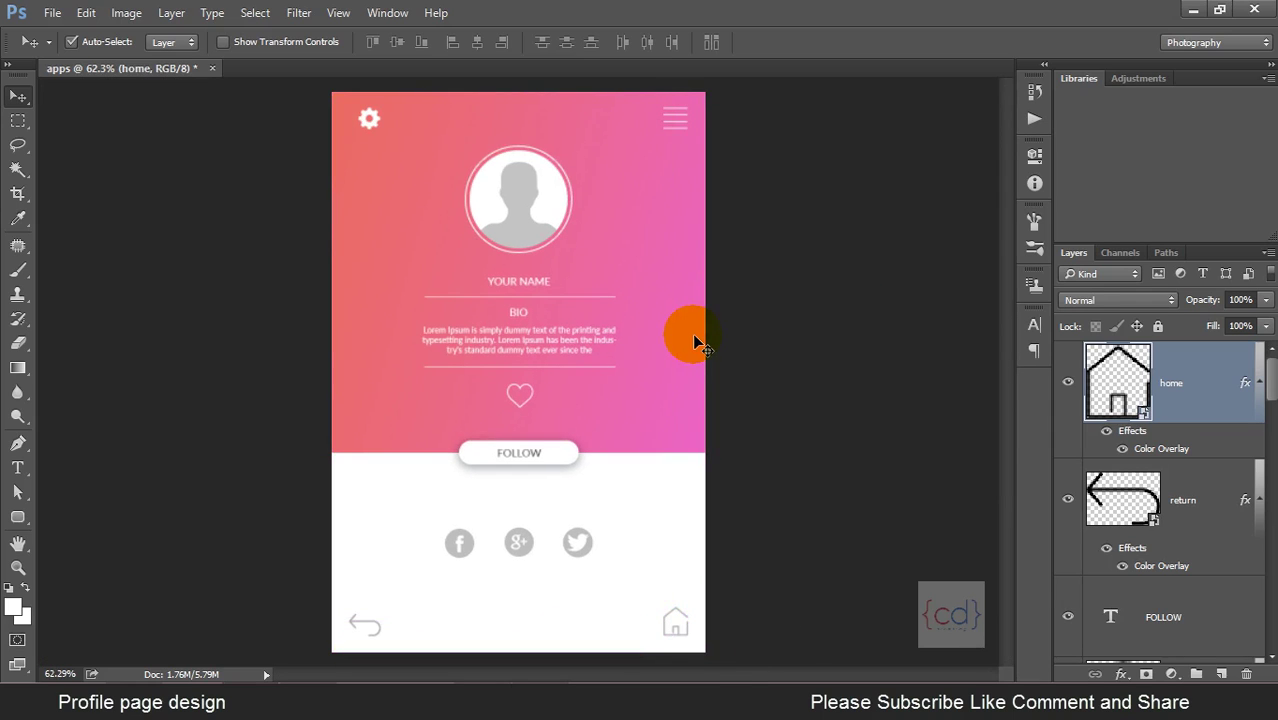
key("ctrl+1")
key("ctrl+0")
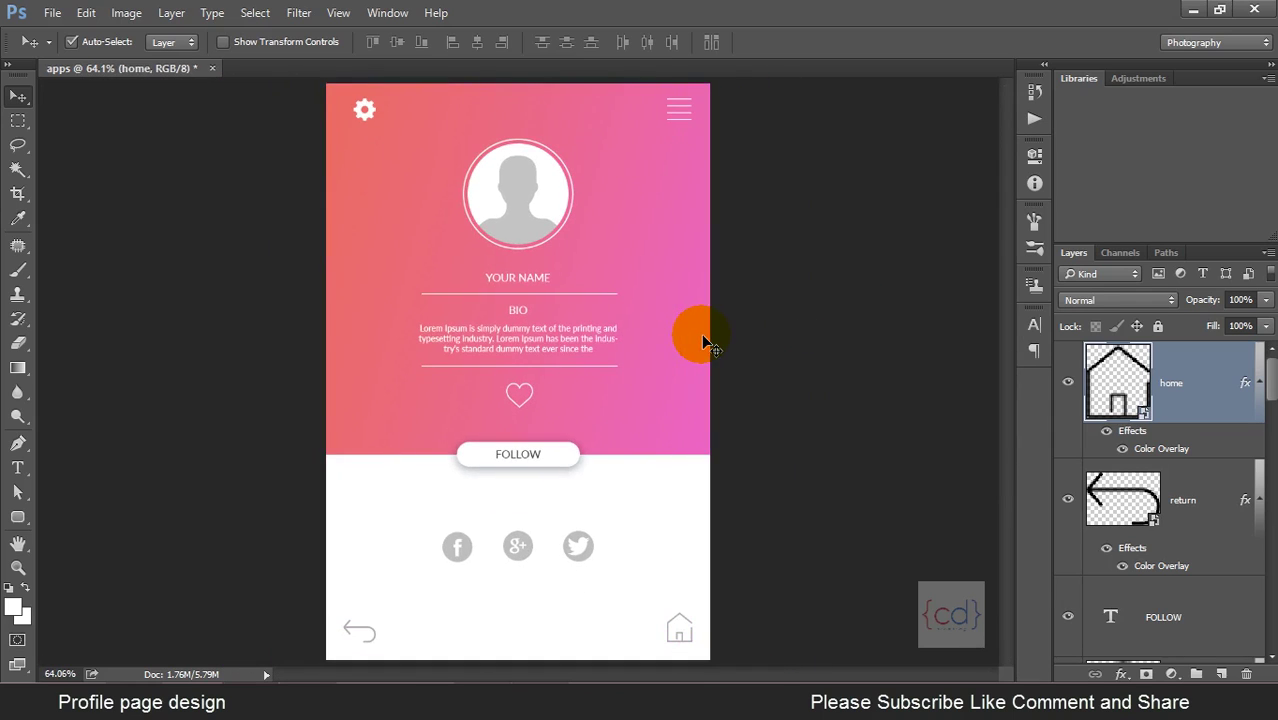